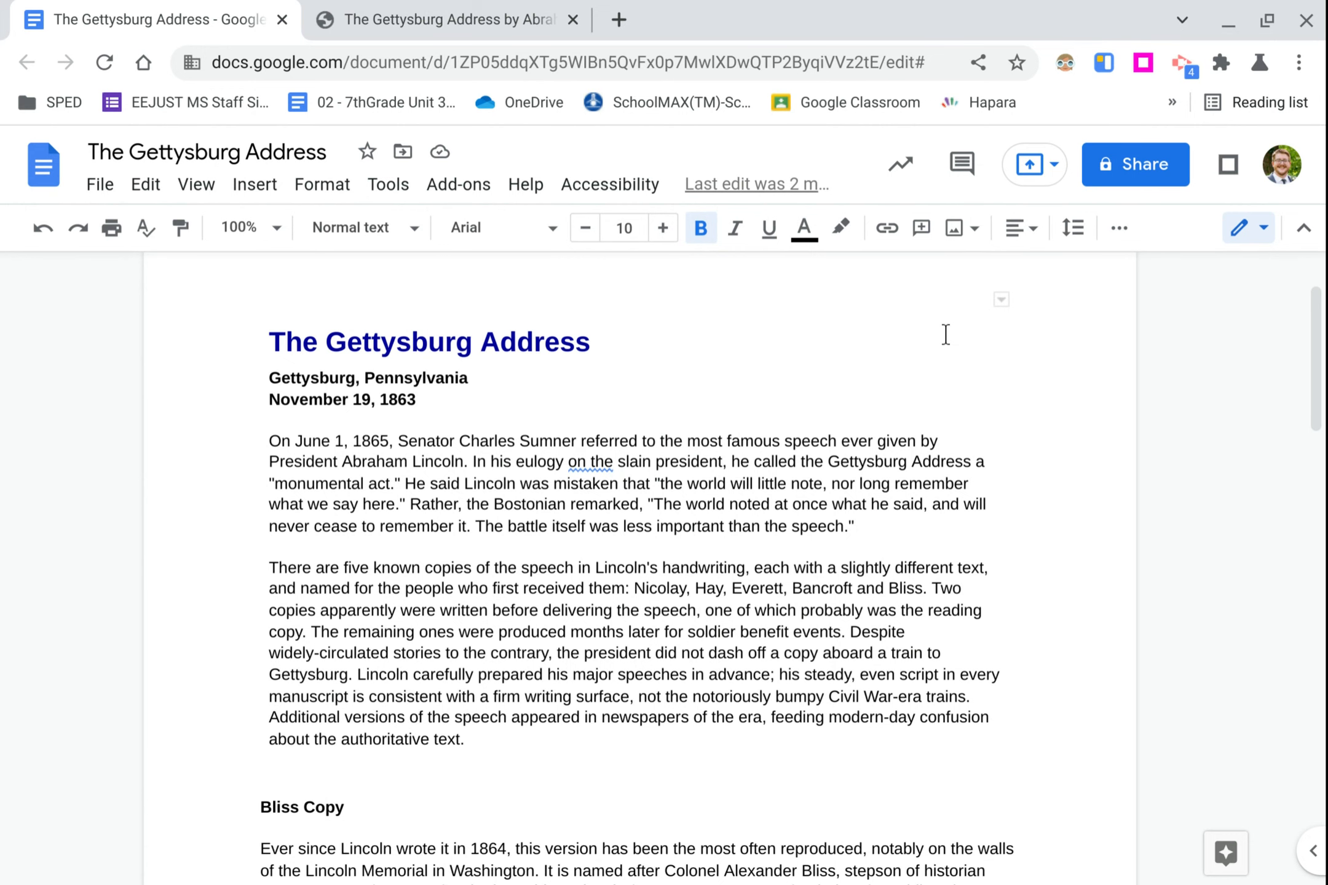
Insert a 3 x 3 table below the closing Abraham Lincoln line with the column headings Quotes, Analysis and Your Reaction.
scroll(384, 477, "down", 3)
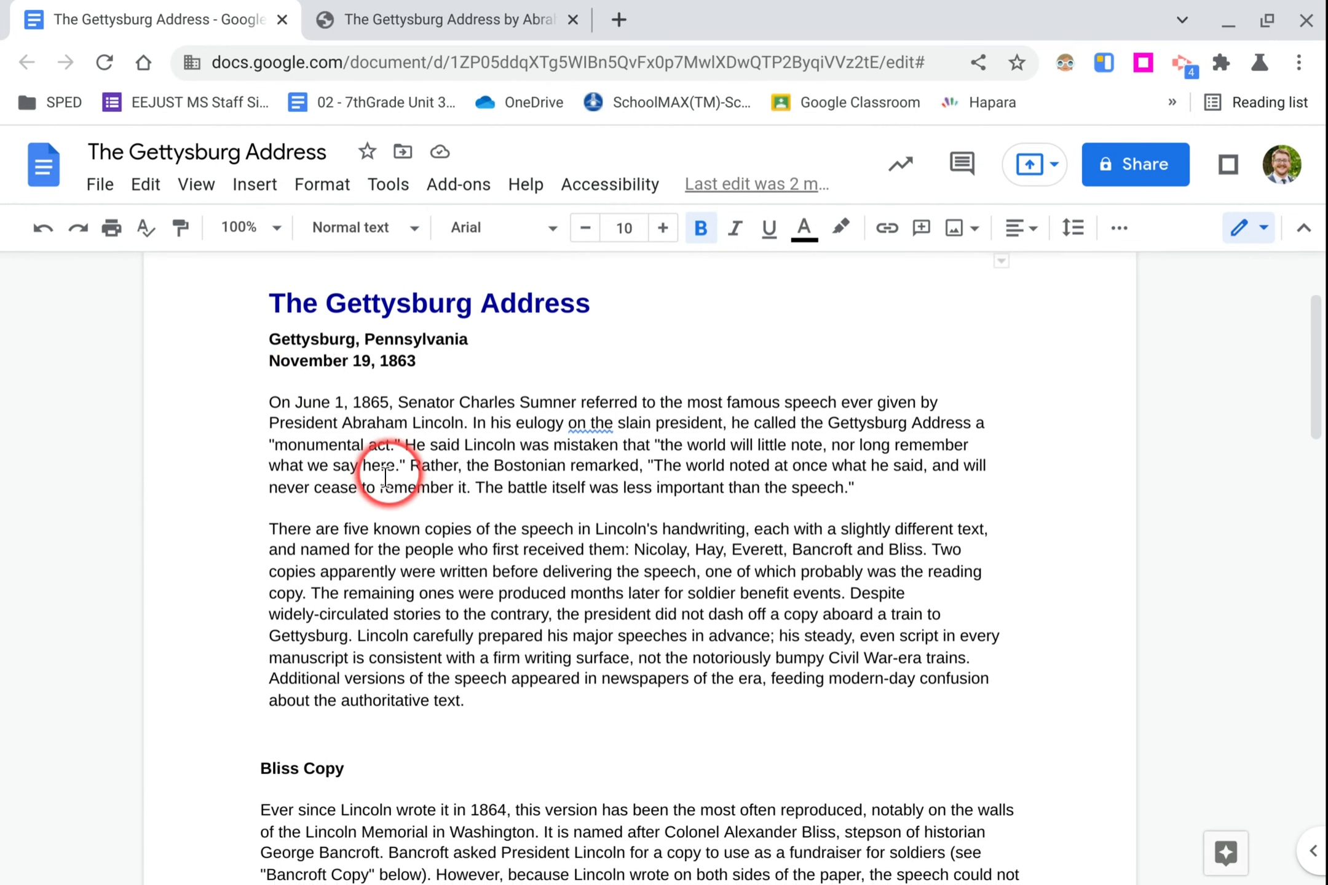
scroll(384, 478, "down", 12)
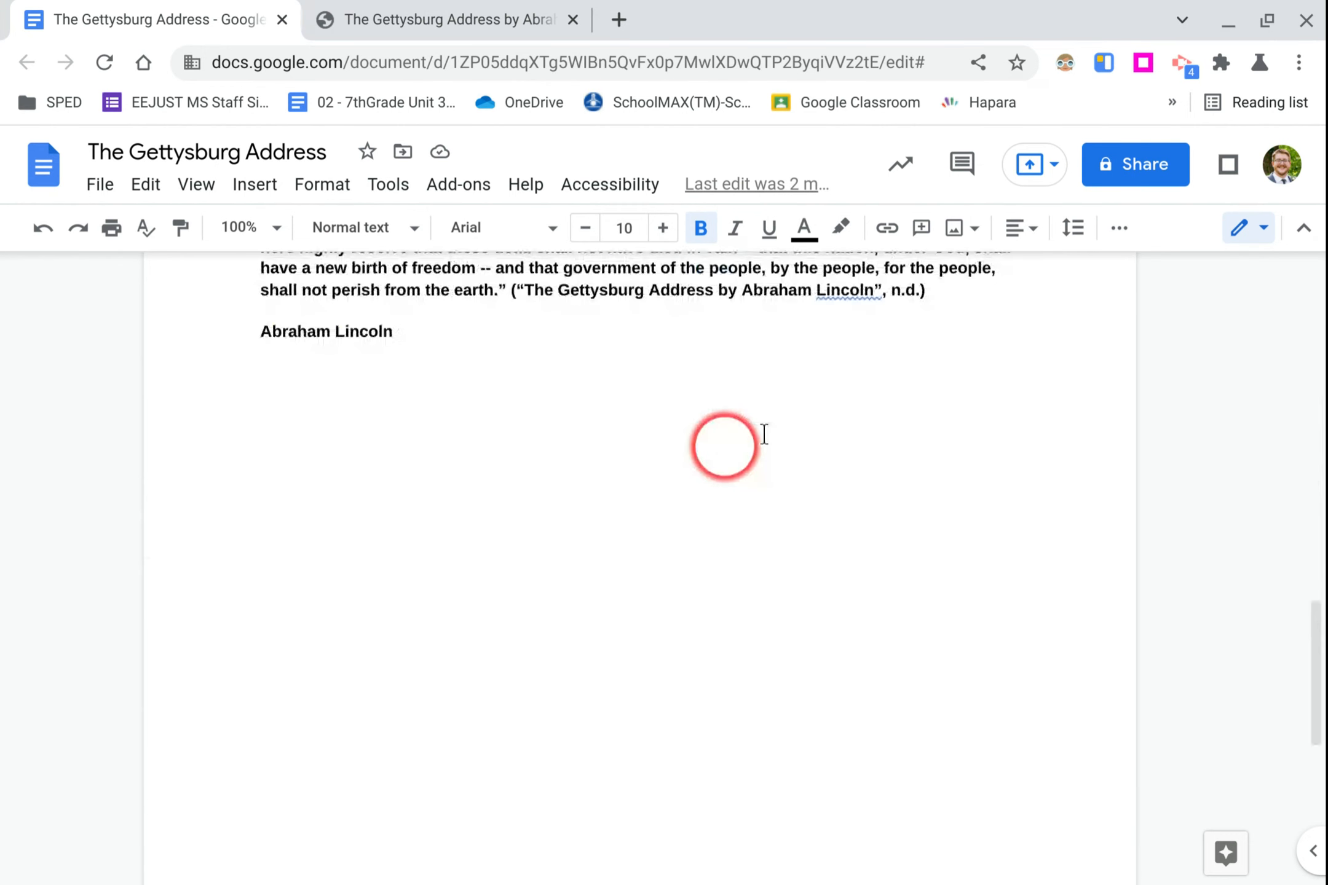
scroll(439, 418, "up", 5)
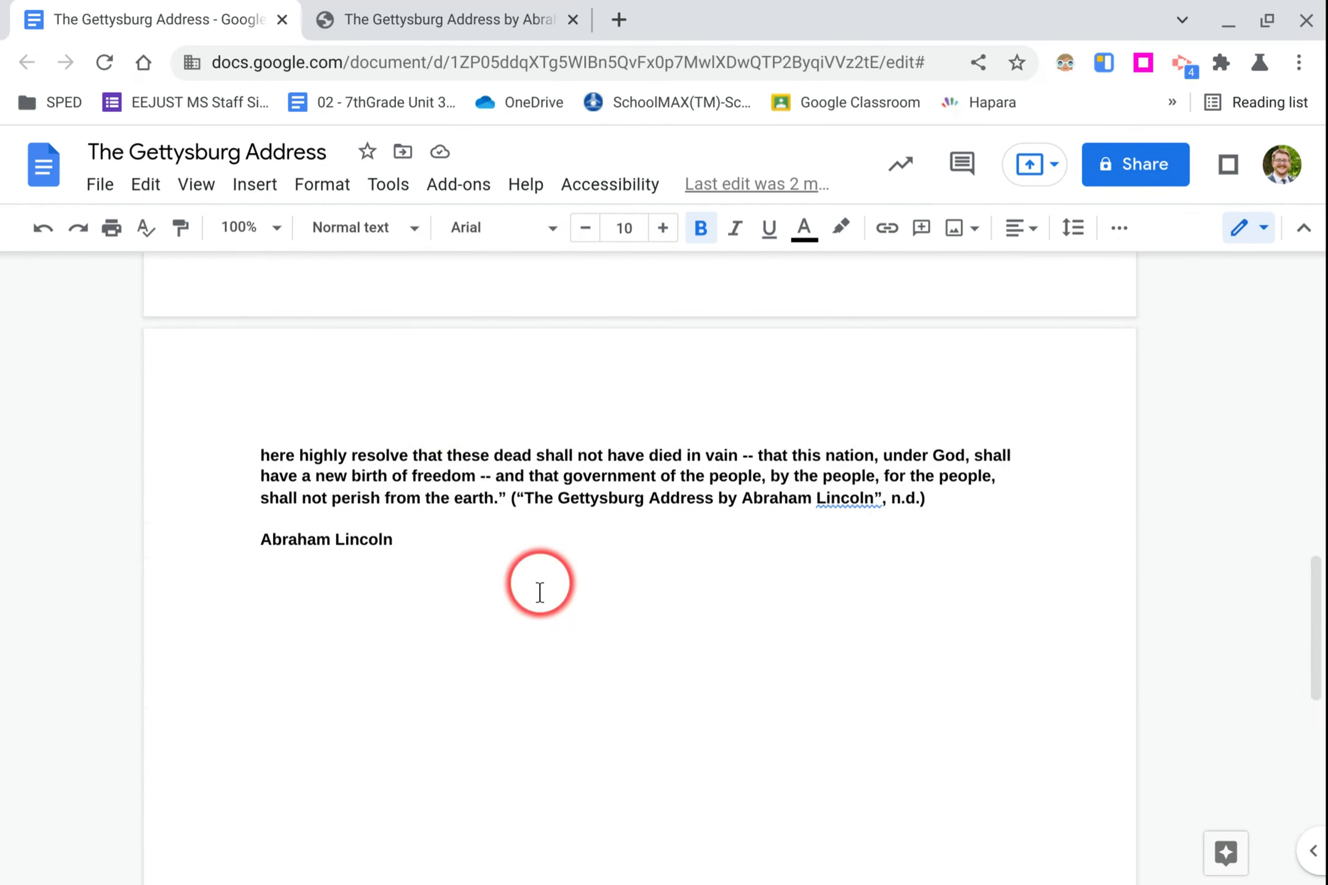
left_click_drag(543, 594, 430, 555)
left_click(437, 585)
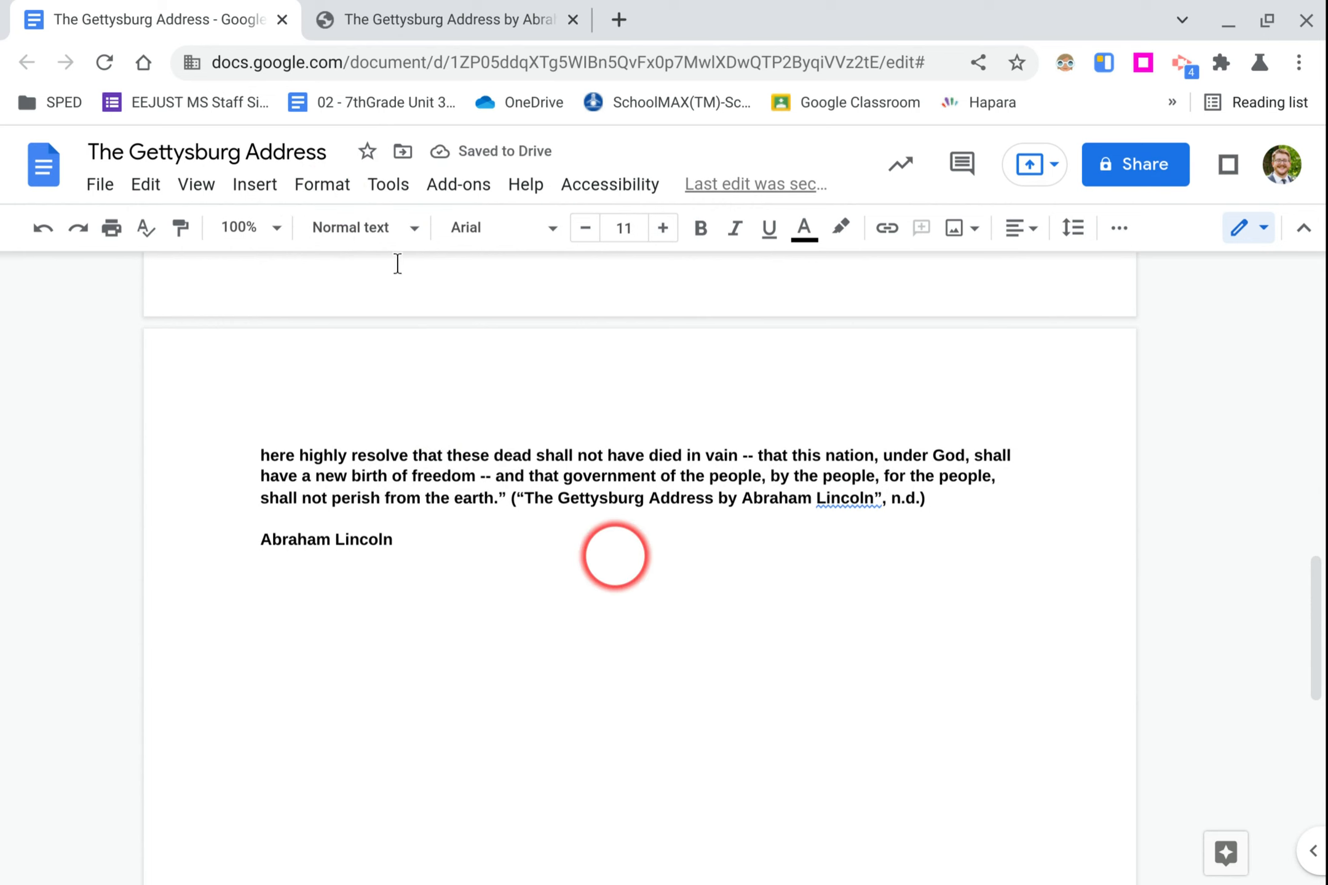
left_click(252, 186)
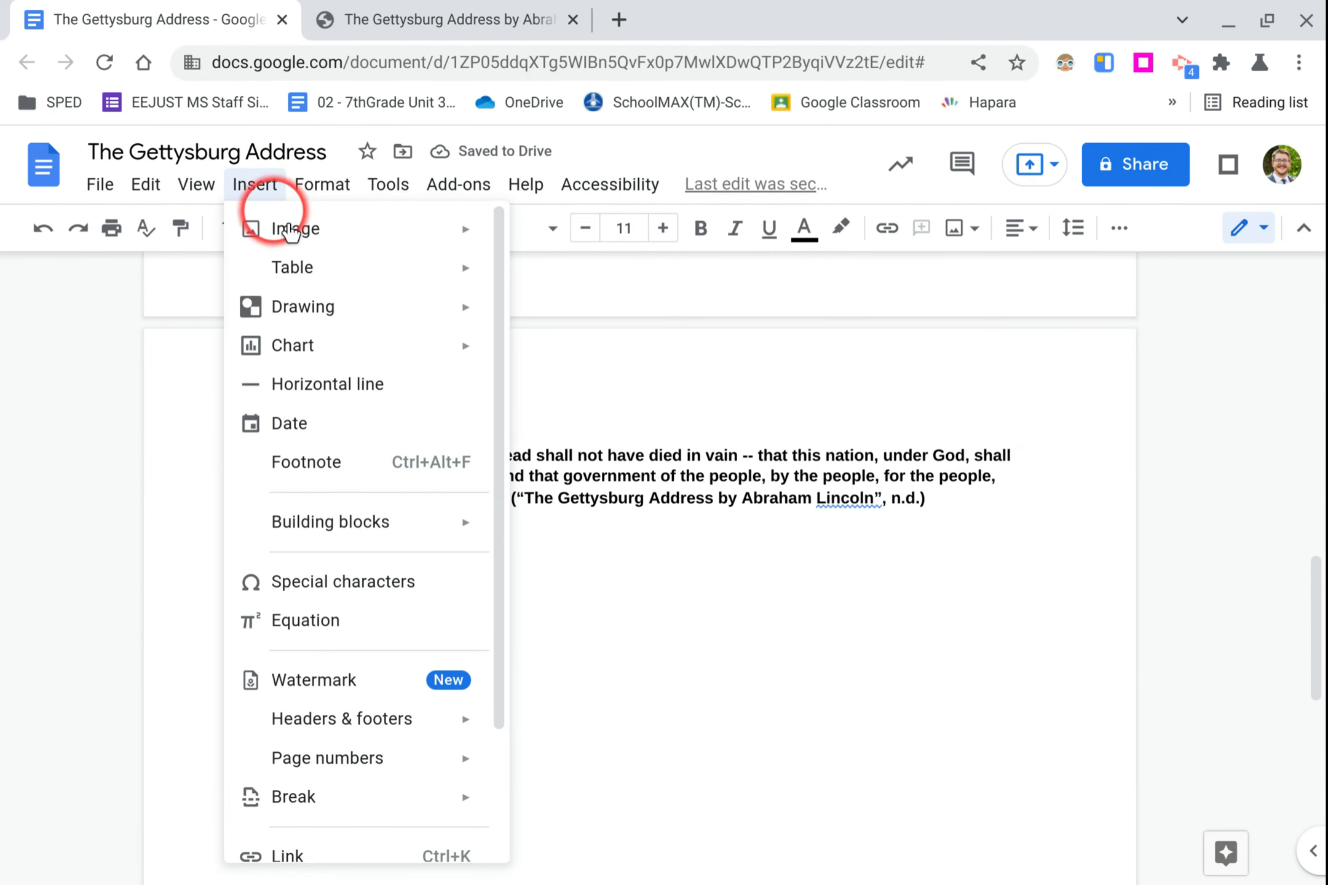
mouse_move(335, 273)
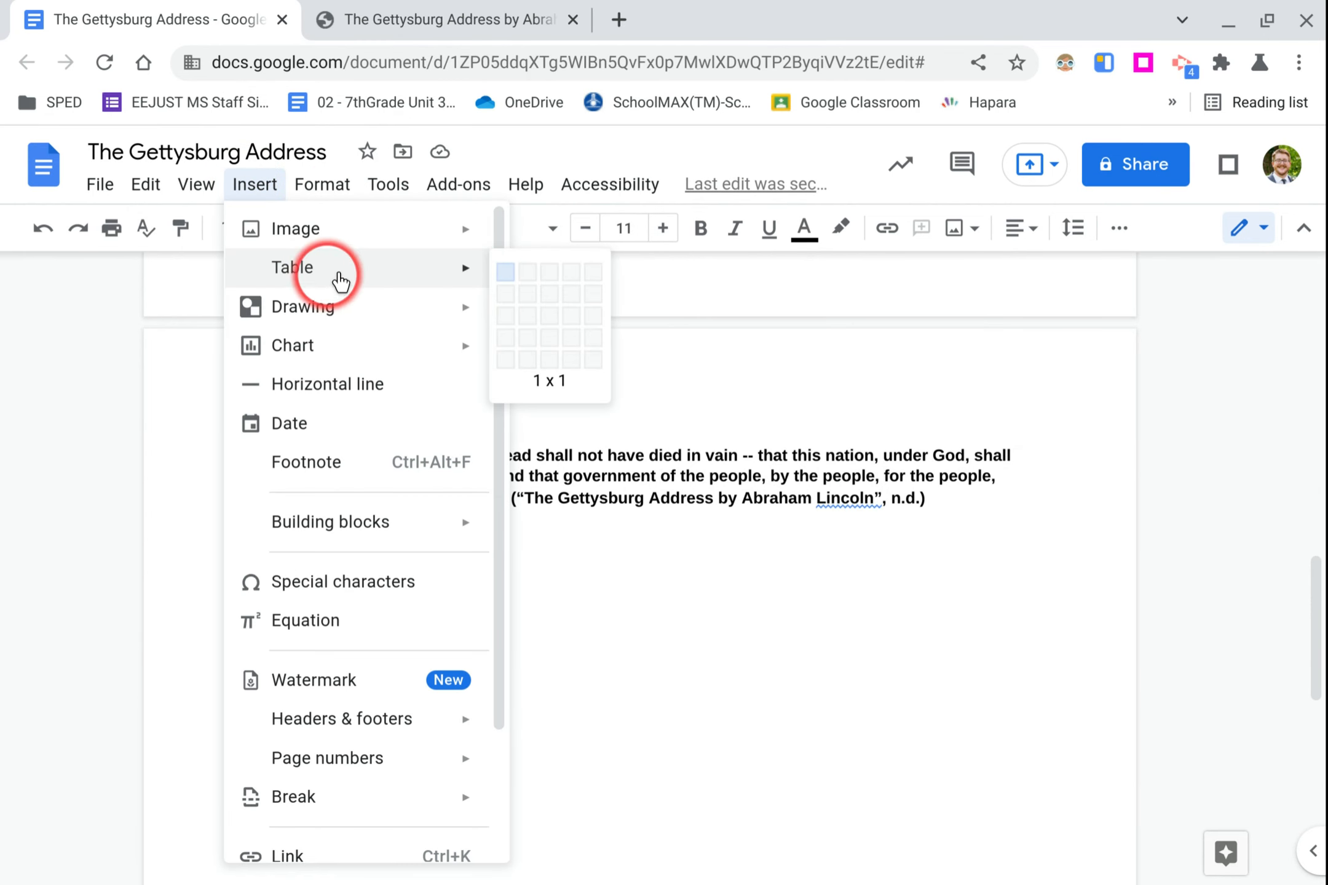
left_click(549, 312)
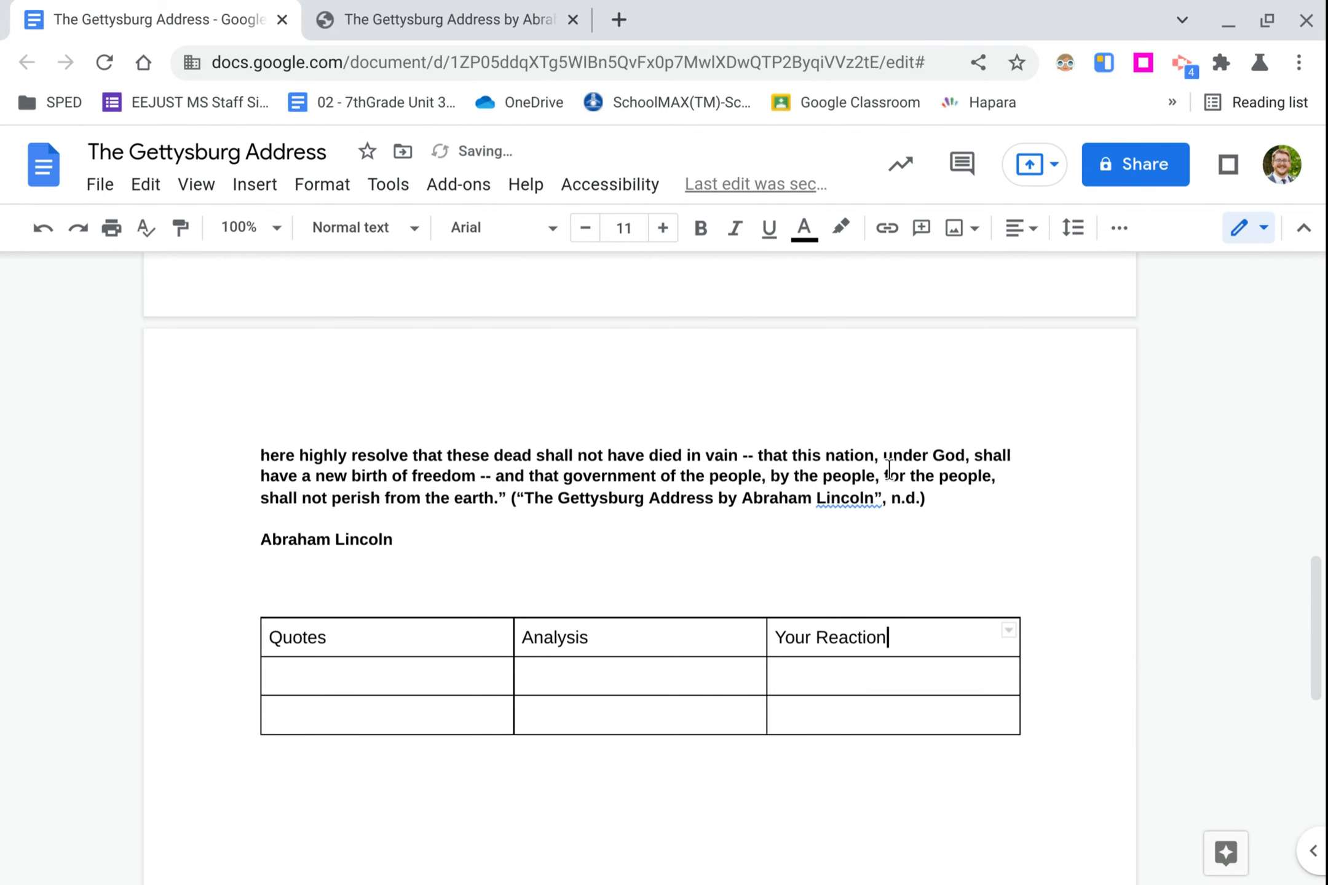
Fill the table's header row with a yellow background colour.
left_click(274, 646, "shift")
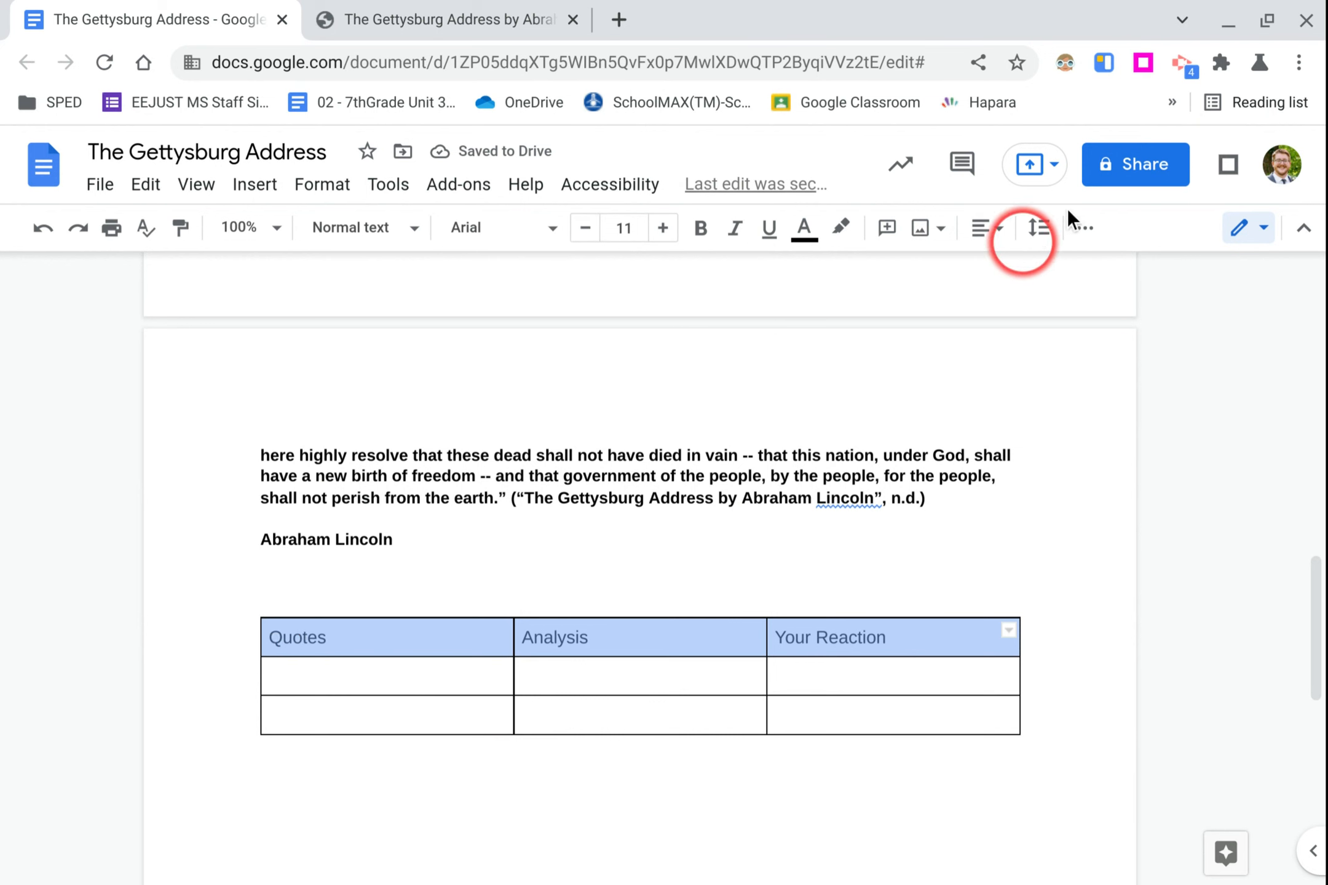
left_click(1083, 231)
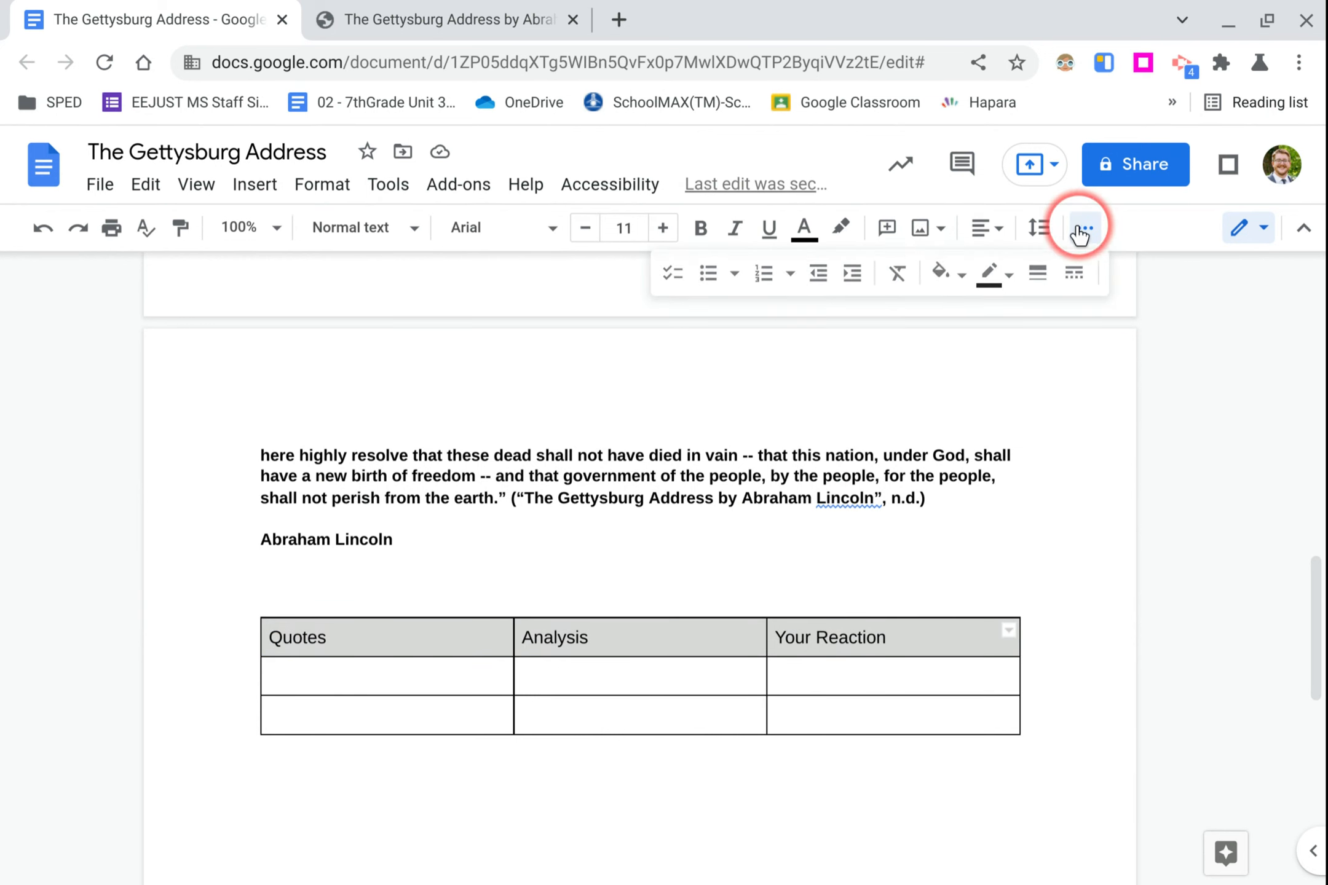
left_click(949, 272)
left_click(1033, 426)
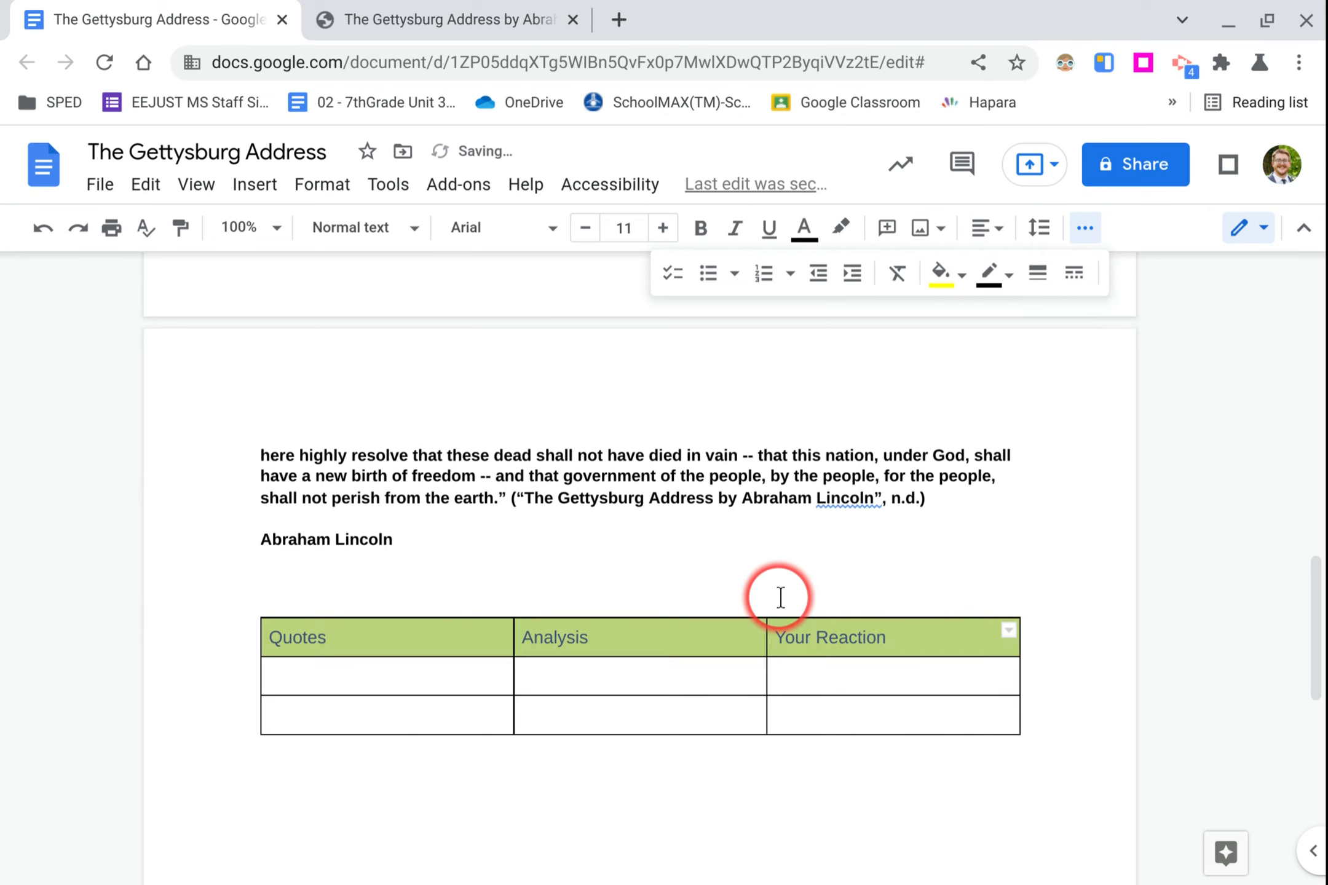
left_click(779, 596)
Copy the two introductory paragraphs at the start of the document into the first empty cell under Quotes.
scroll(836, 573, "down", 1)
left_click(407, 512)
scroll(407, 512, "up", 10)
scroll(312, 416, "down", 3)
left_click_drag(273, 391, 514, 661)
key("ctrl+c")
scroll(513, 646, "down", 10)
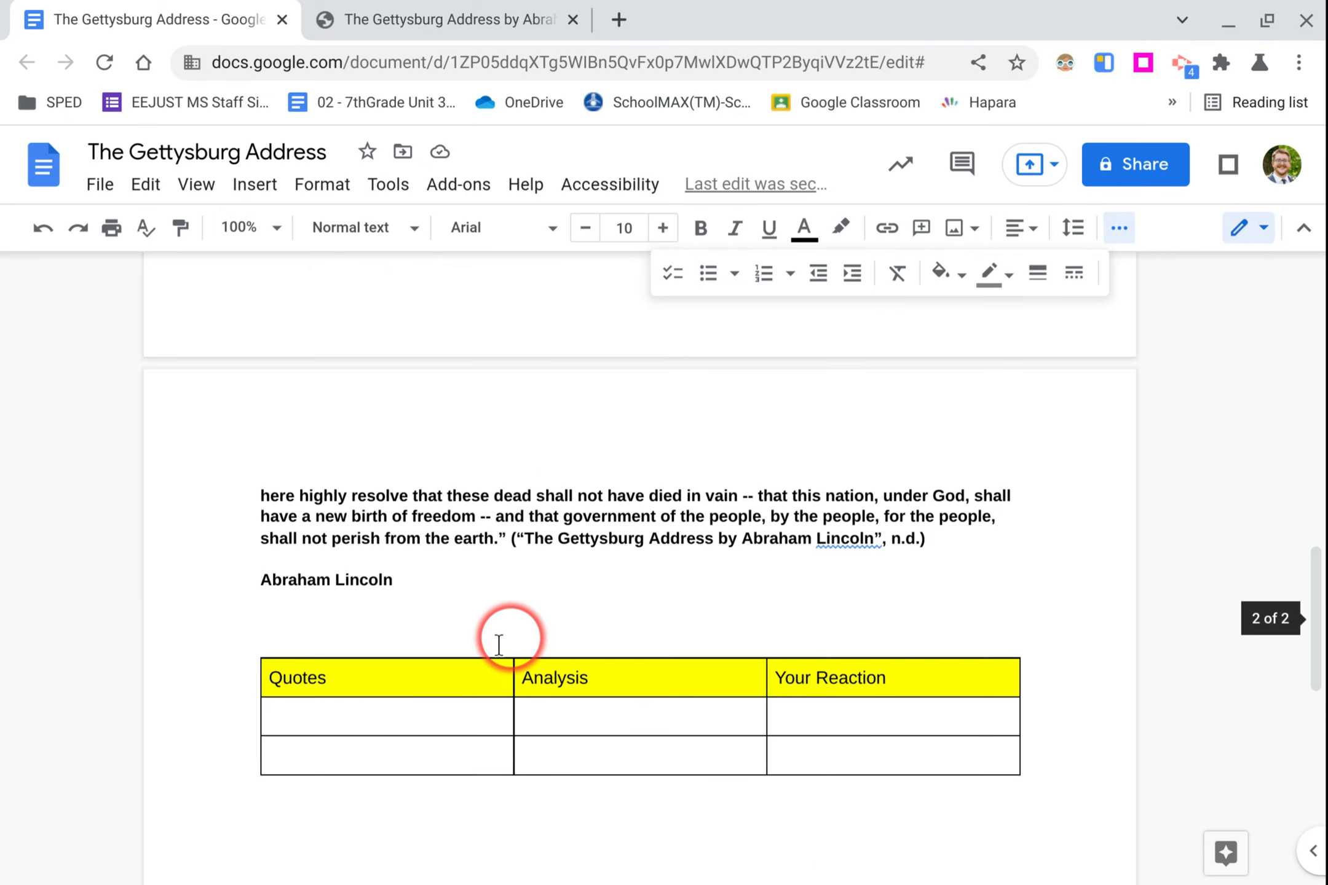
key("ctrl+v")
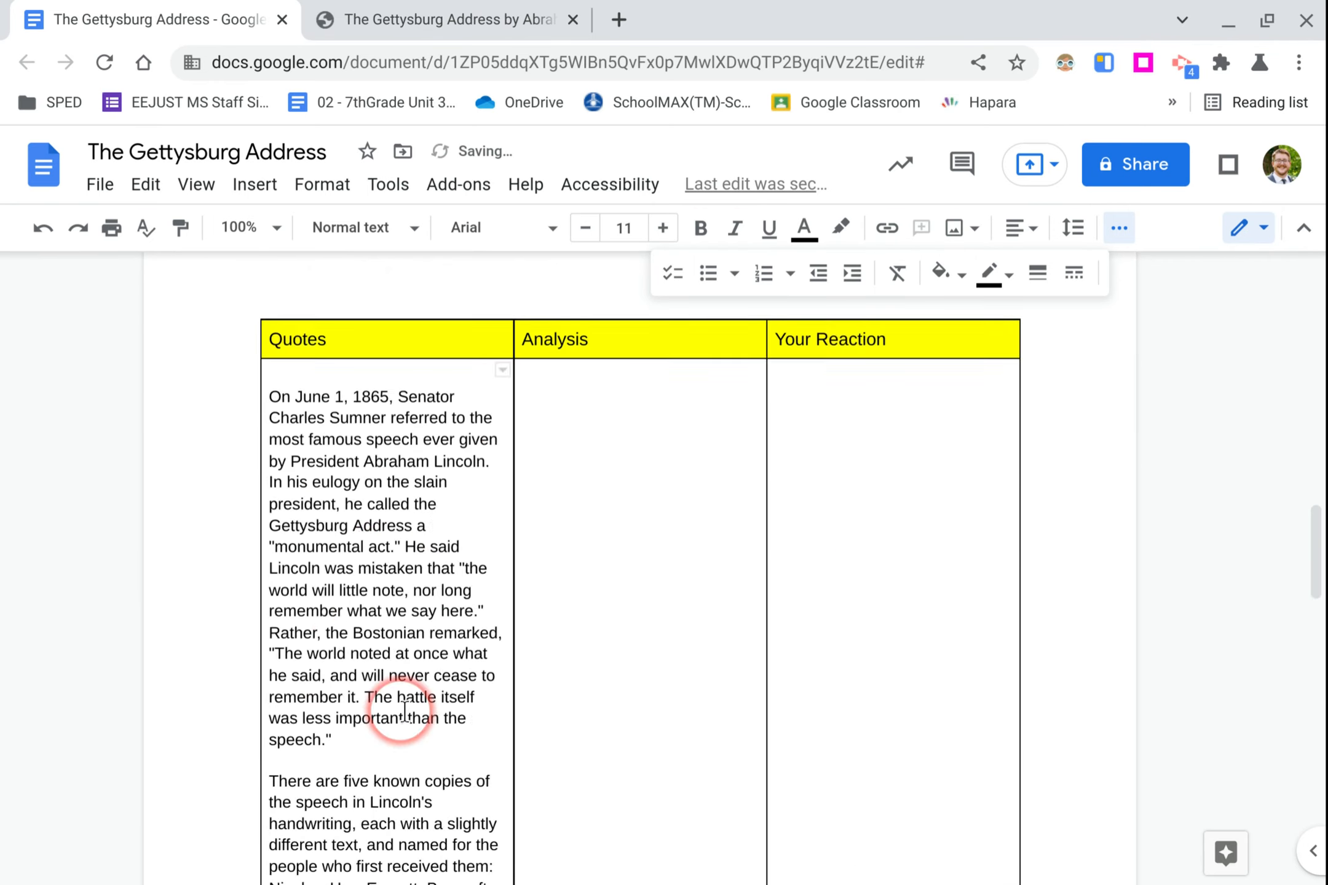
Copy the speech paragraph beginning "But, in a larger sense" into the last empty cell of the Quotes column.
scroll(406, 701, "up", 15)
scroll(406, 682, "down", 1)
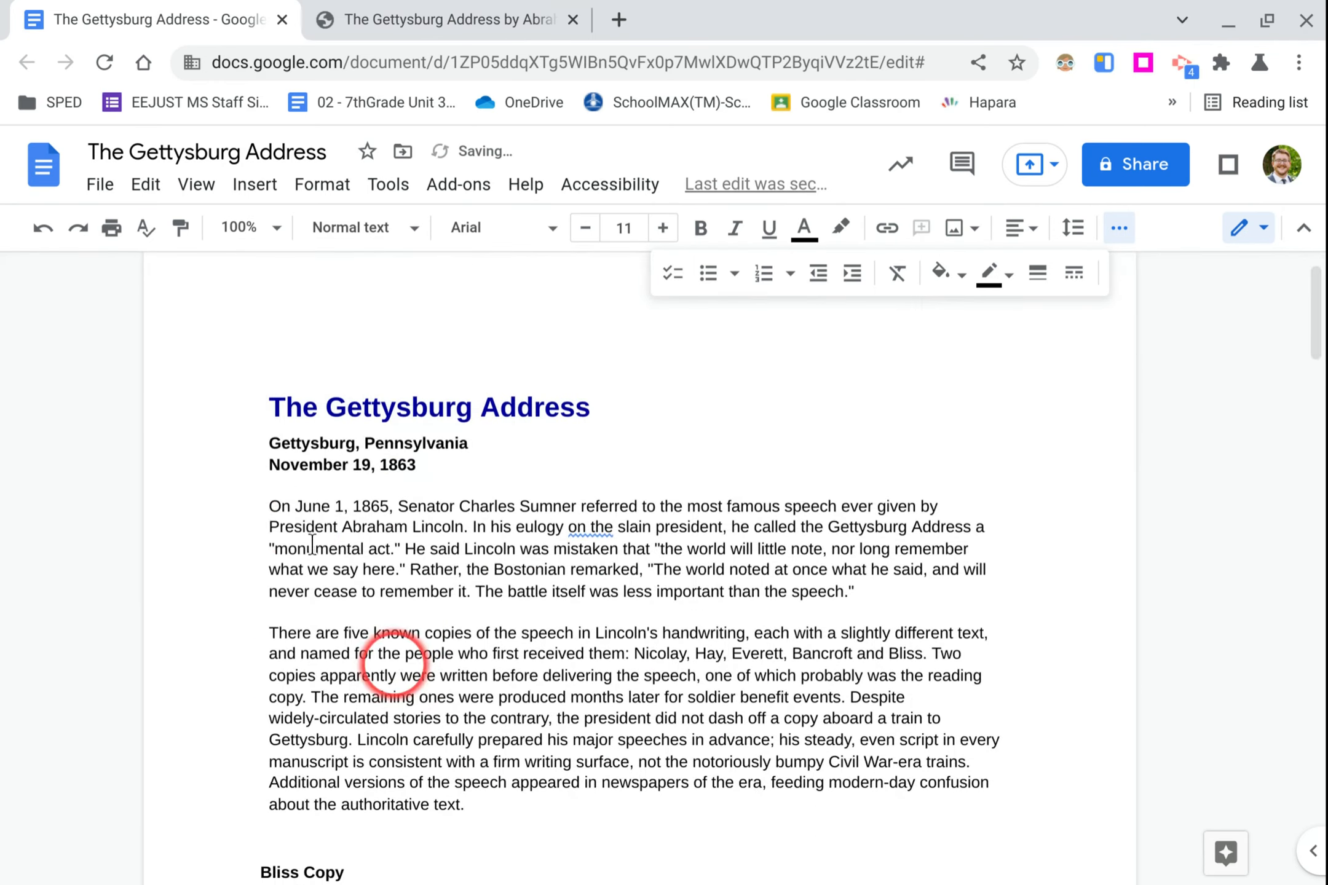
scroll(274, 528, "down", 20)
scroll(285, 520, "up", 5)
left_click_drag(265, 427, 516, 757)
key("ctrl+c")
scroll(845, 679, "down", 2)
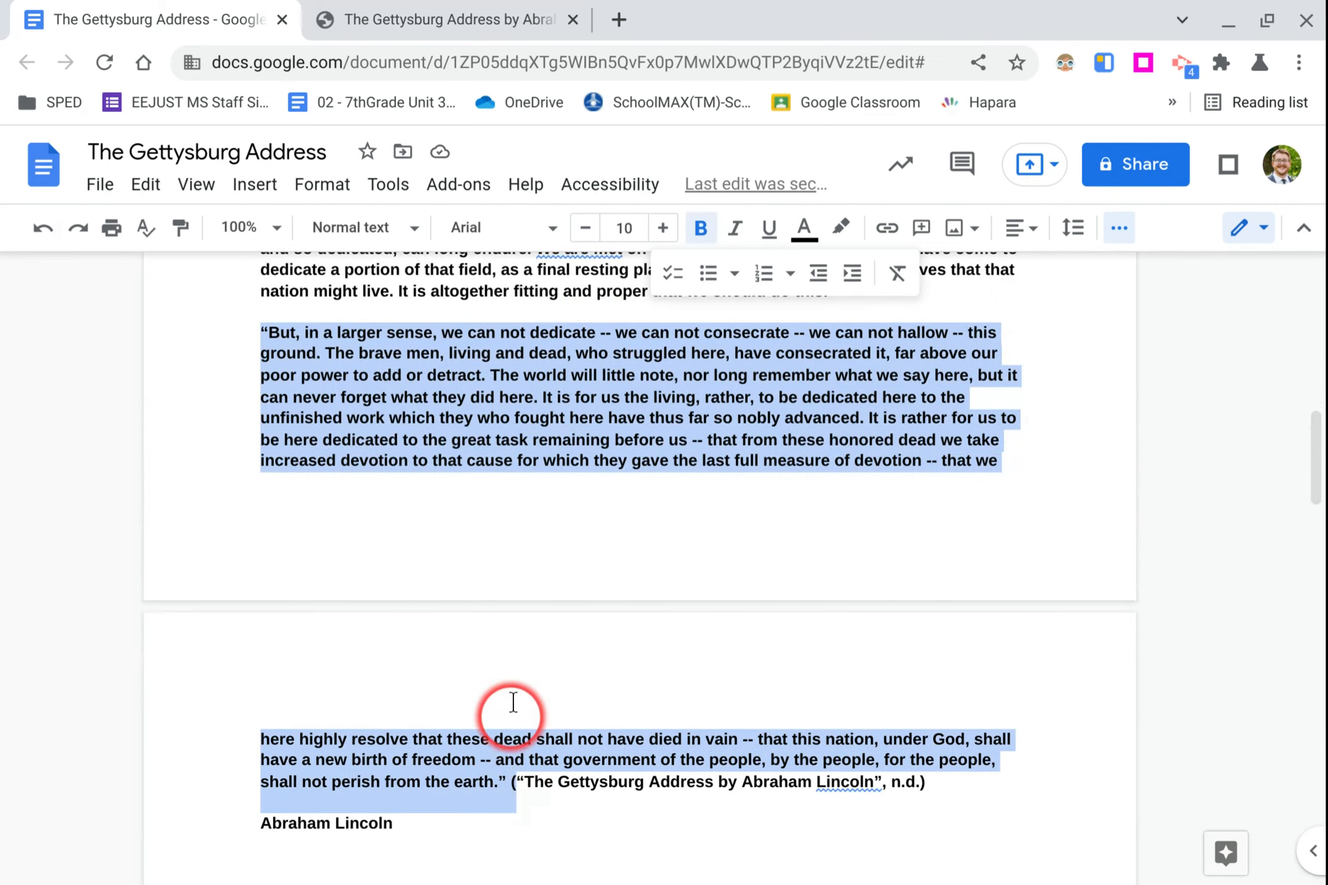
scroll(512, 718, "down", 15)
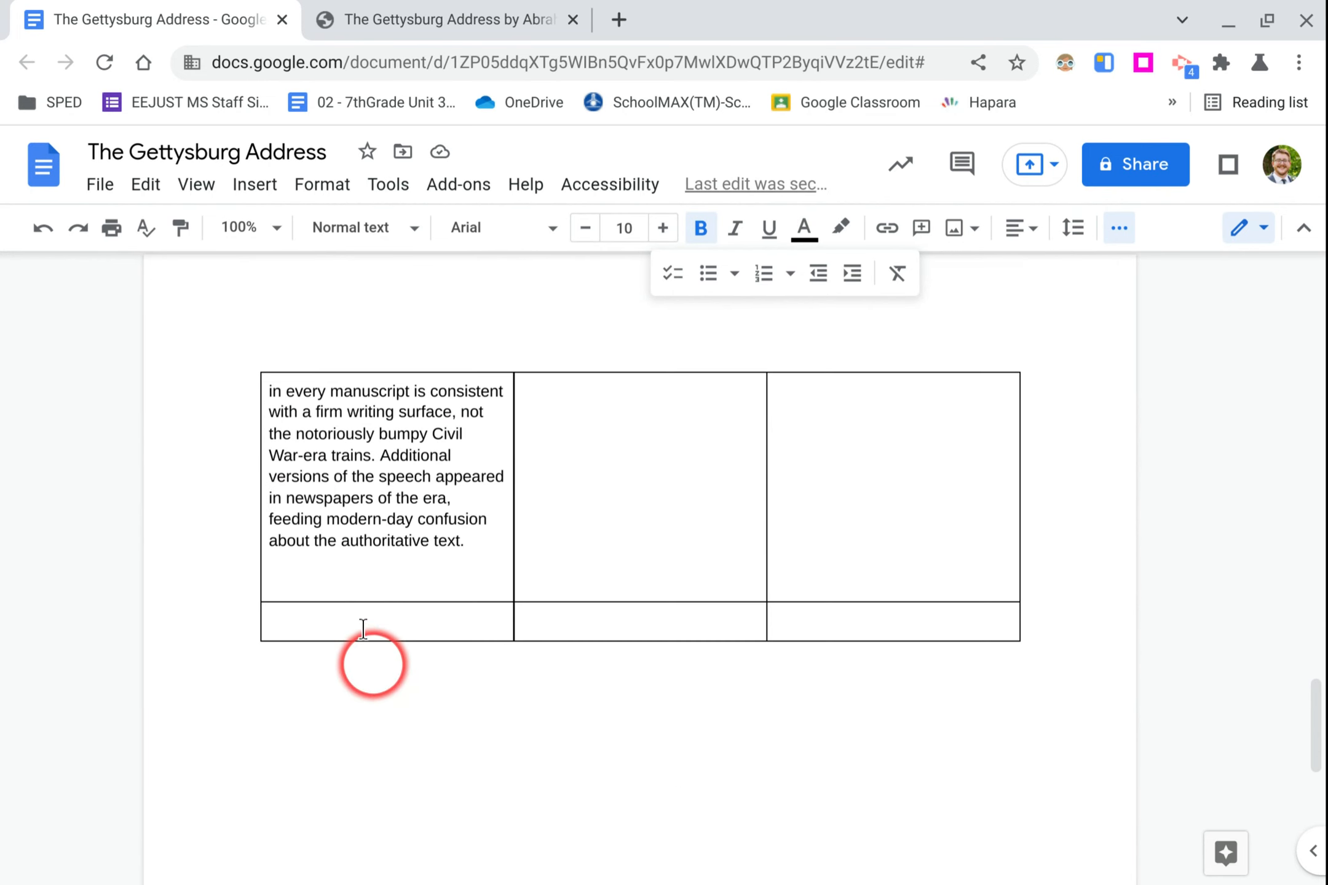
left_click(362, 627)
key("ctrl+v")
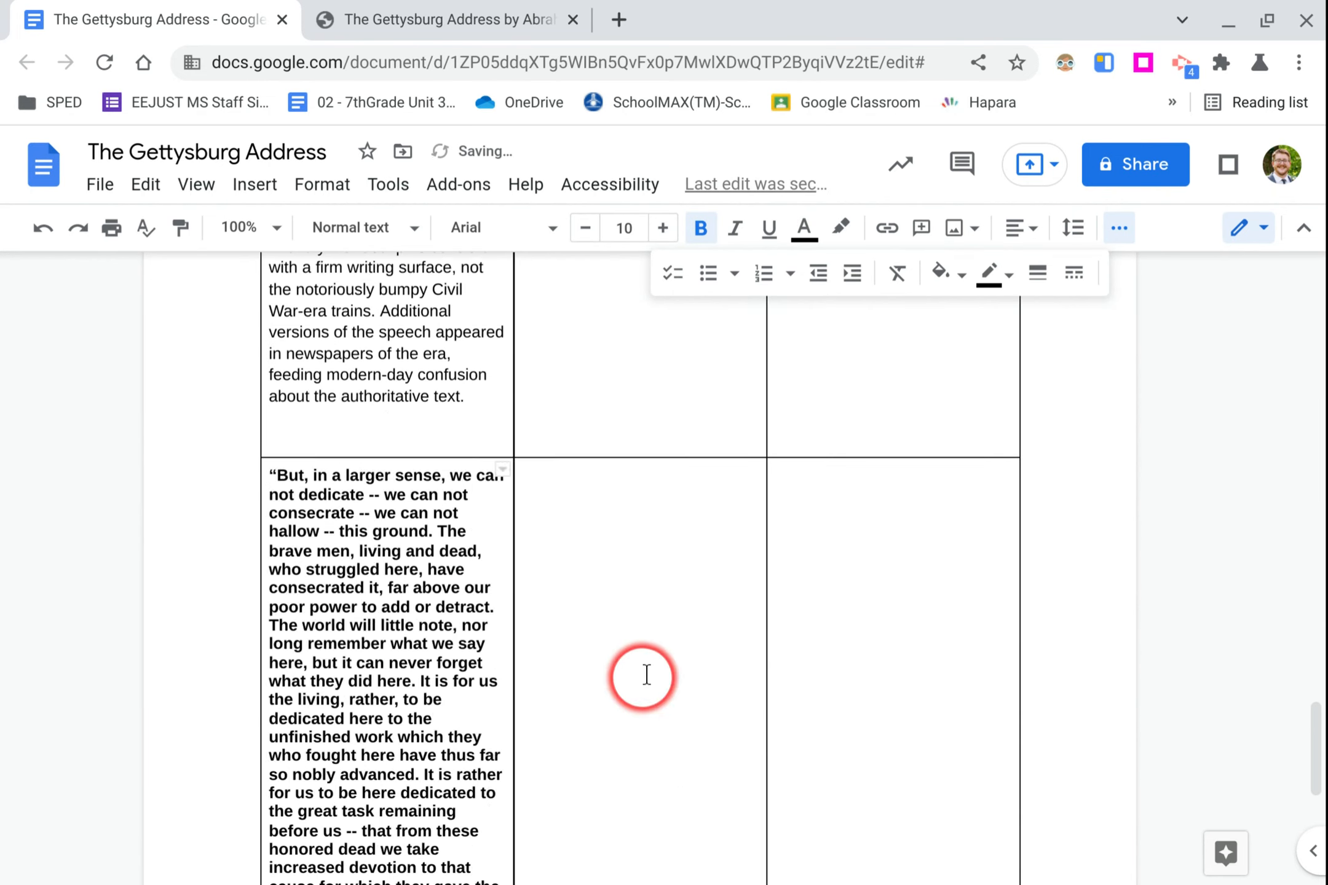
Collapse the extra formatting tools and insert a page break directly above the Quotes table.
scroll(643, 672, "up", 3)
left_click(632, 662)
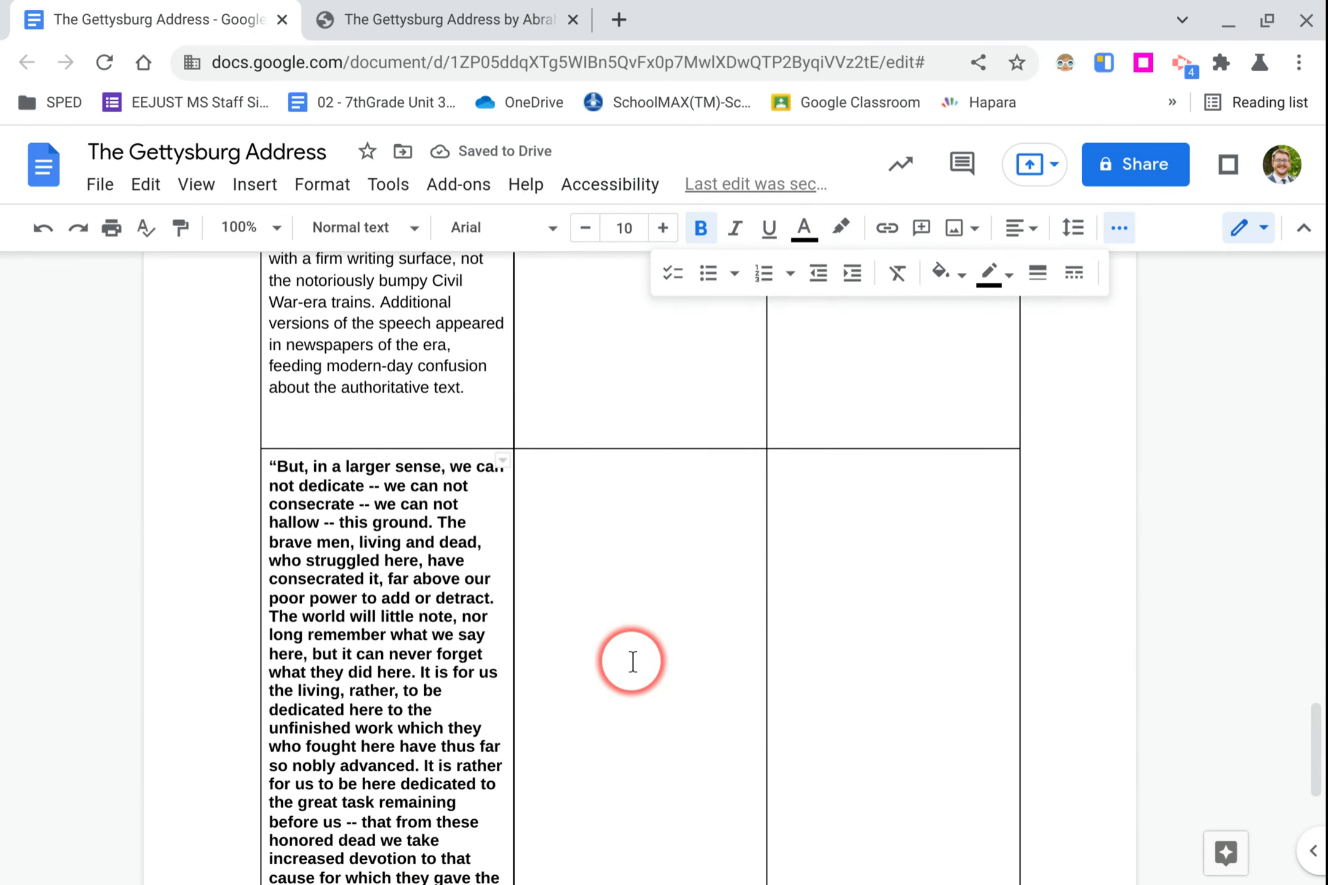
left_click(1119, 228)
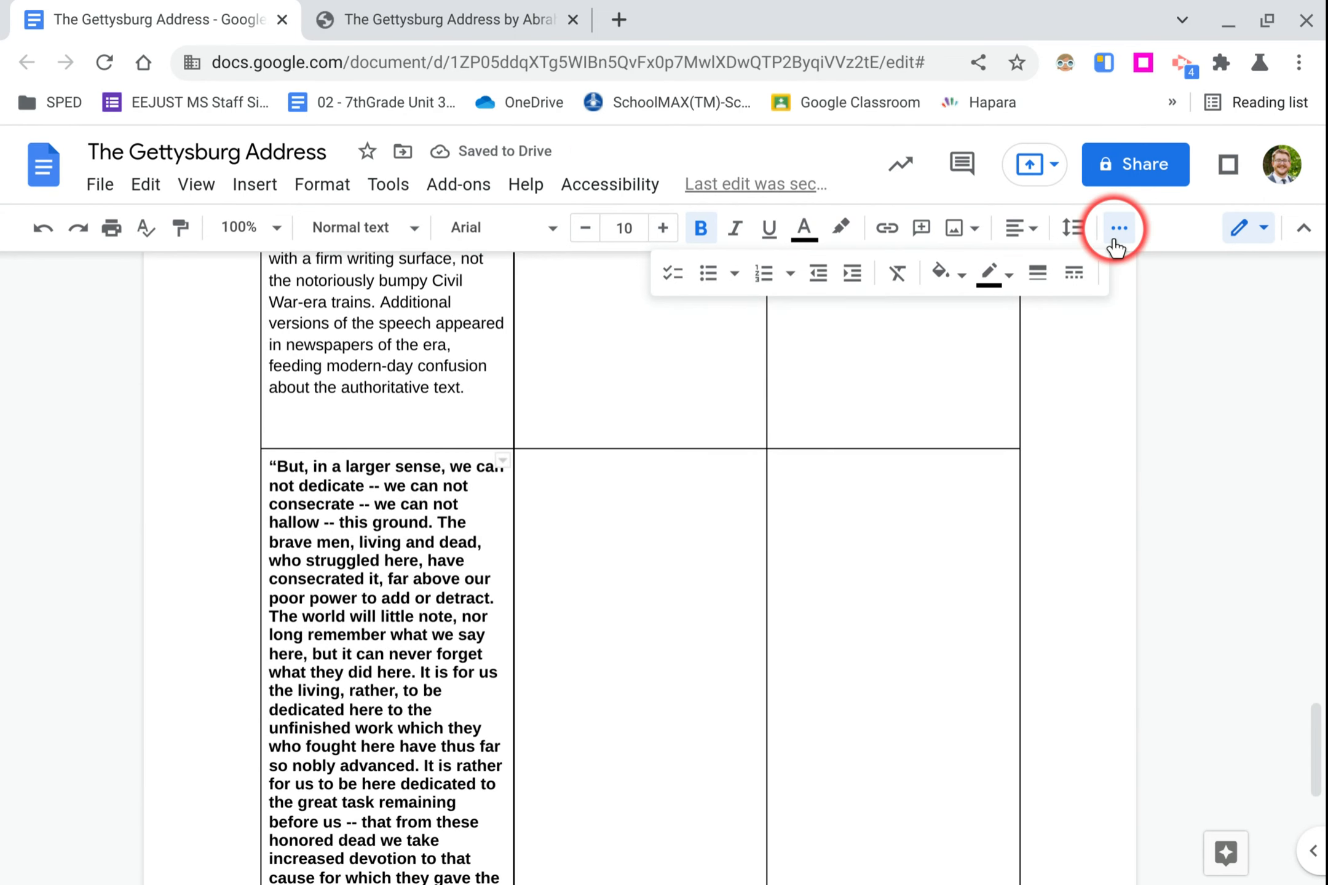
left_click(838, 648)
scroll(814, 701, "up", 2)
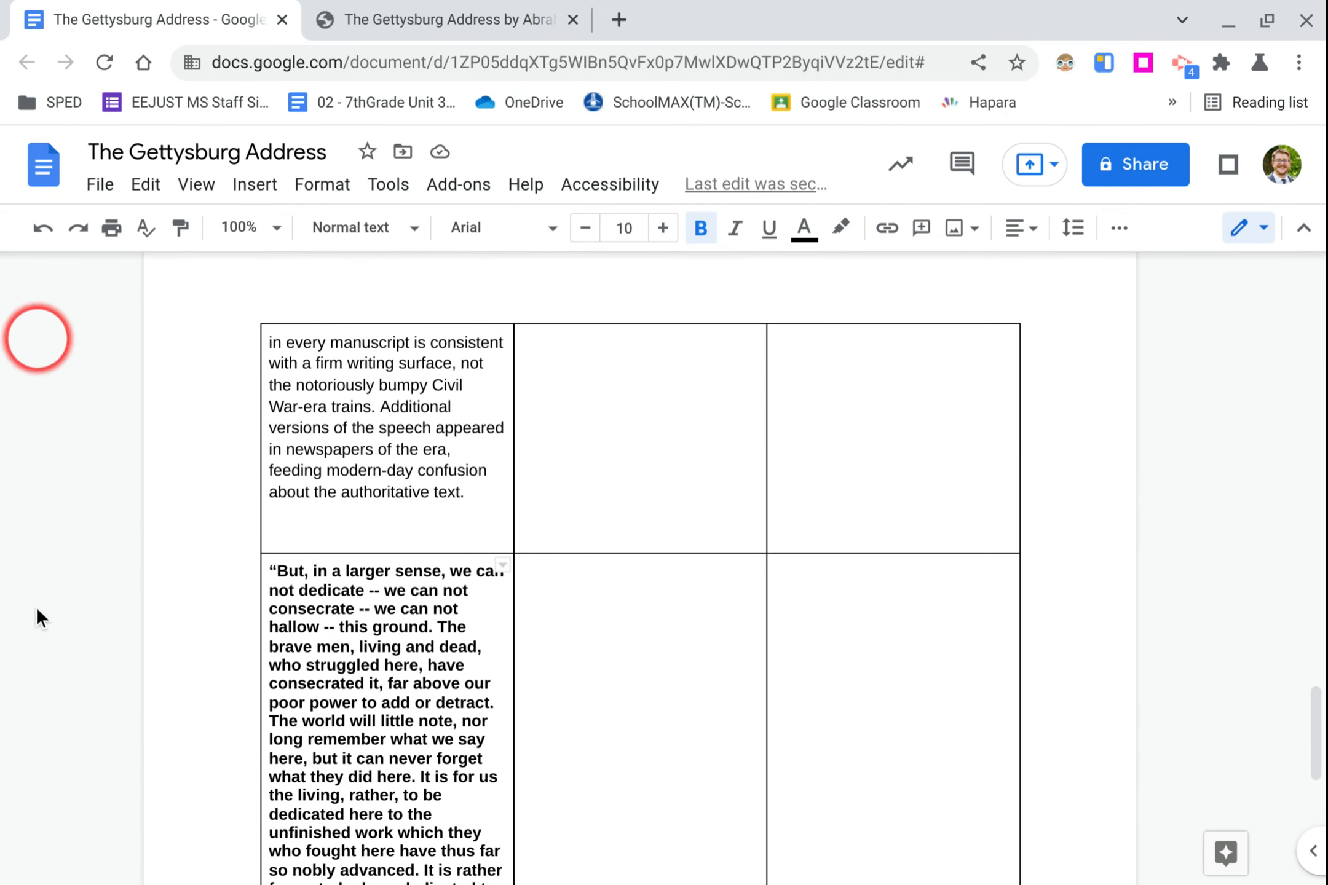
scroll(676, 615, "up", 10)
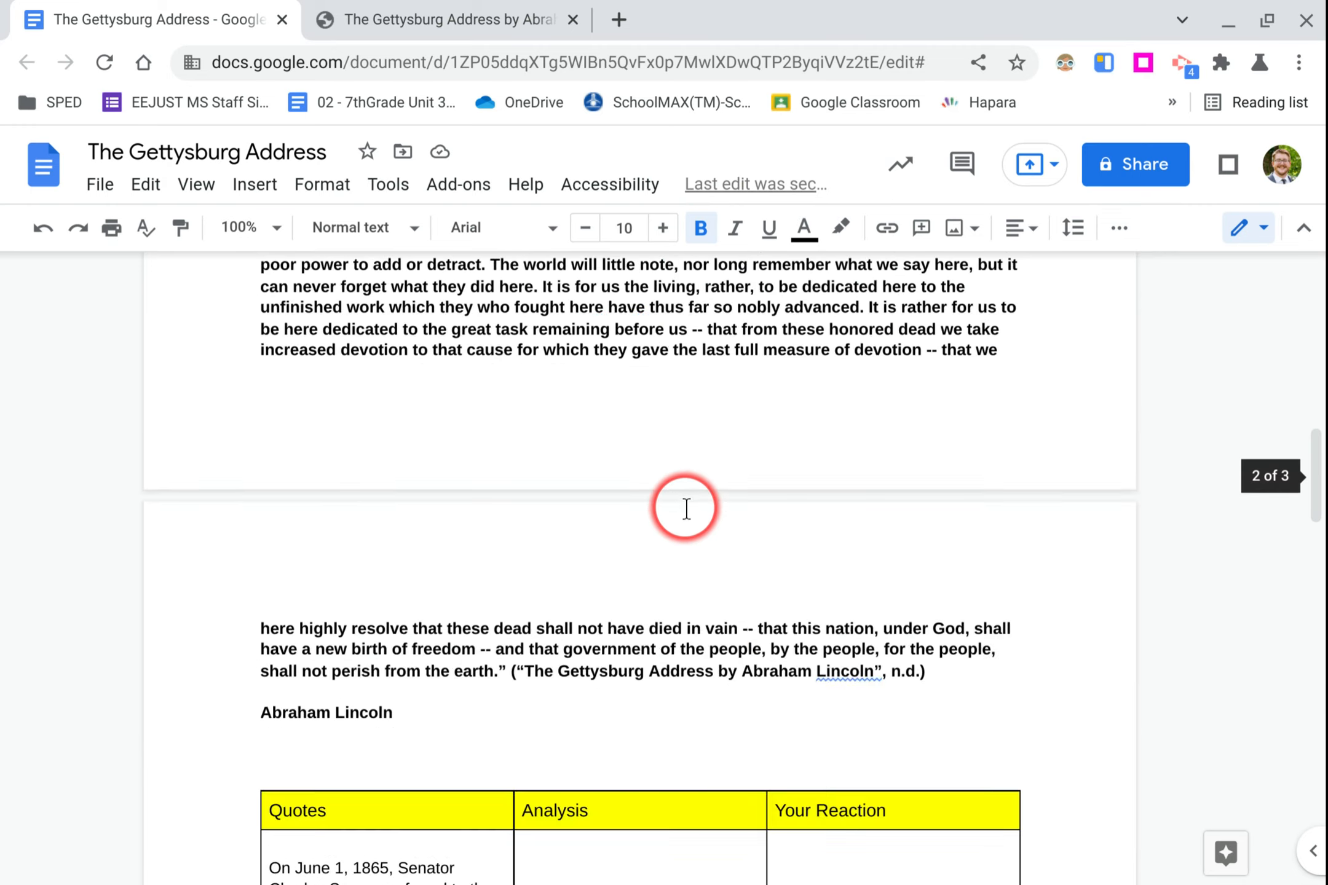
scroll(682, 516, "down", 5)
scroll(658, 533, "up", 3)
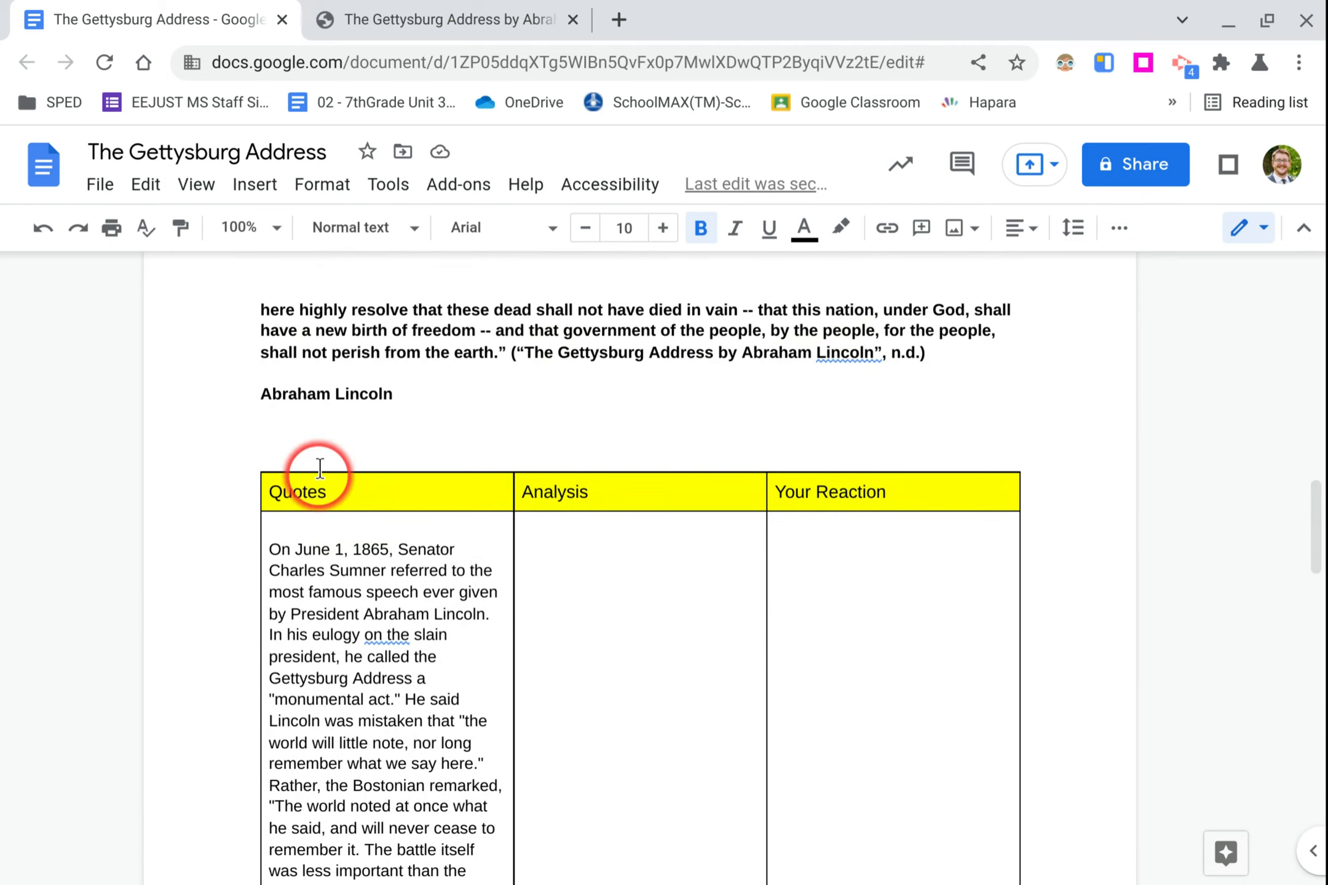
key("ctrl+Return")
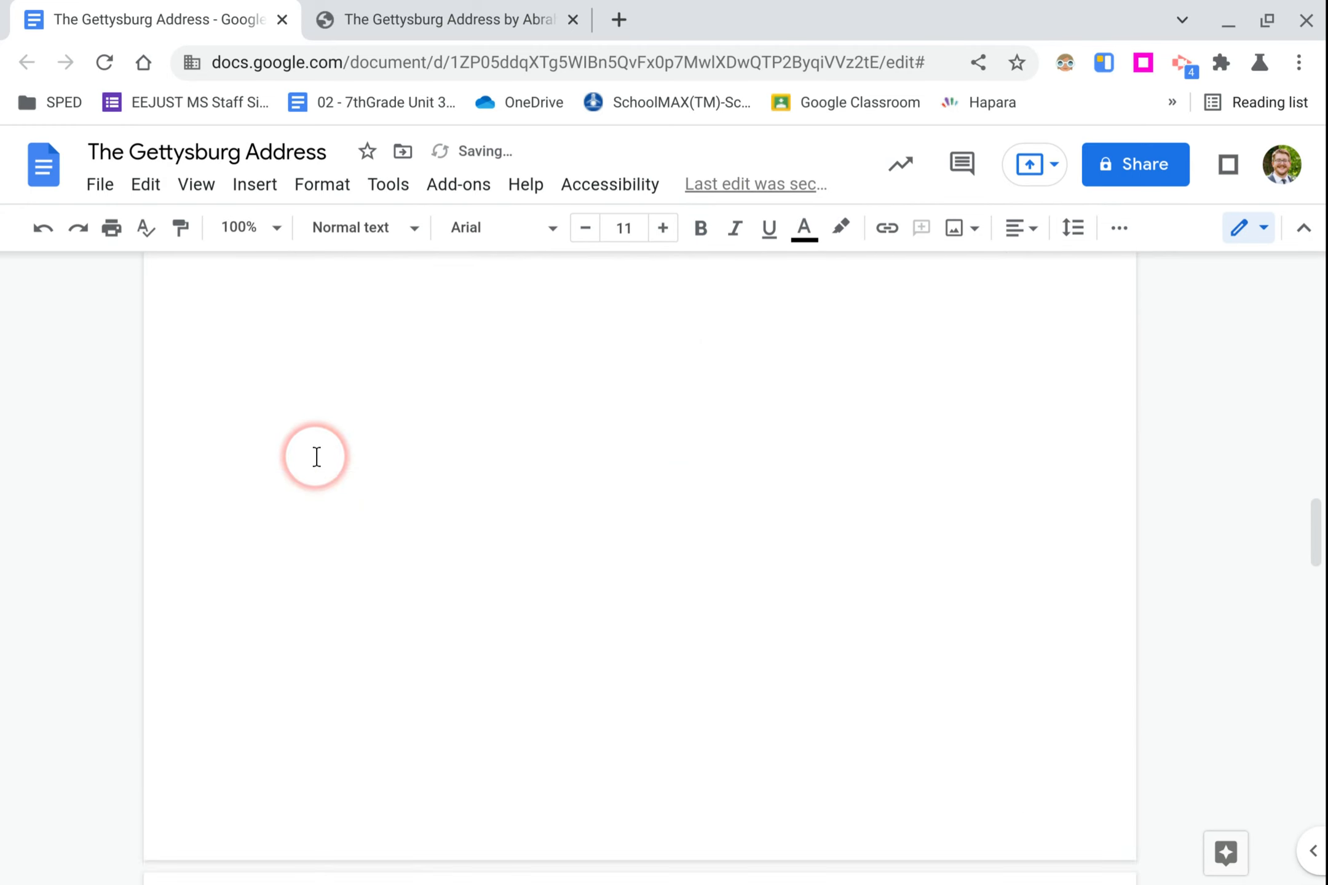
Look at the break types available for insertion above the table.
left_click(334, 409)
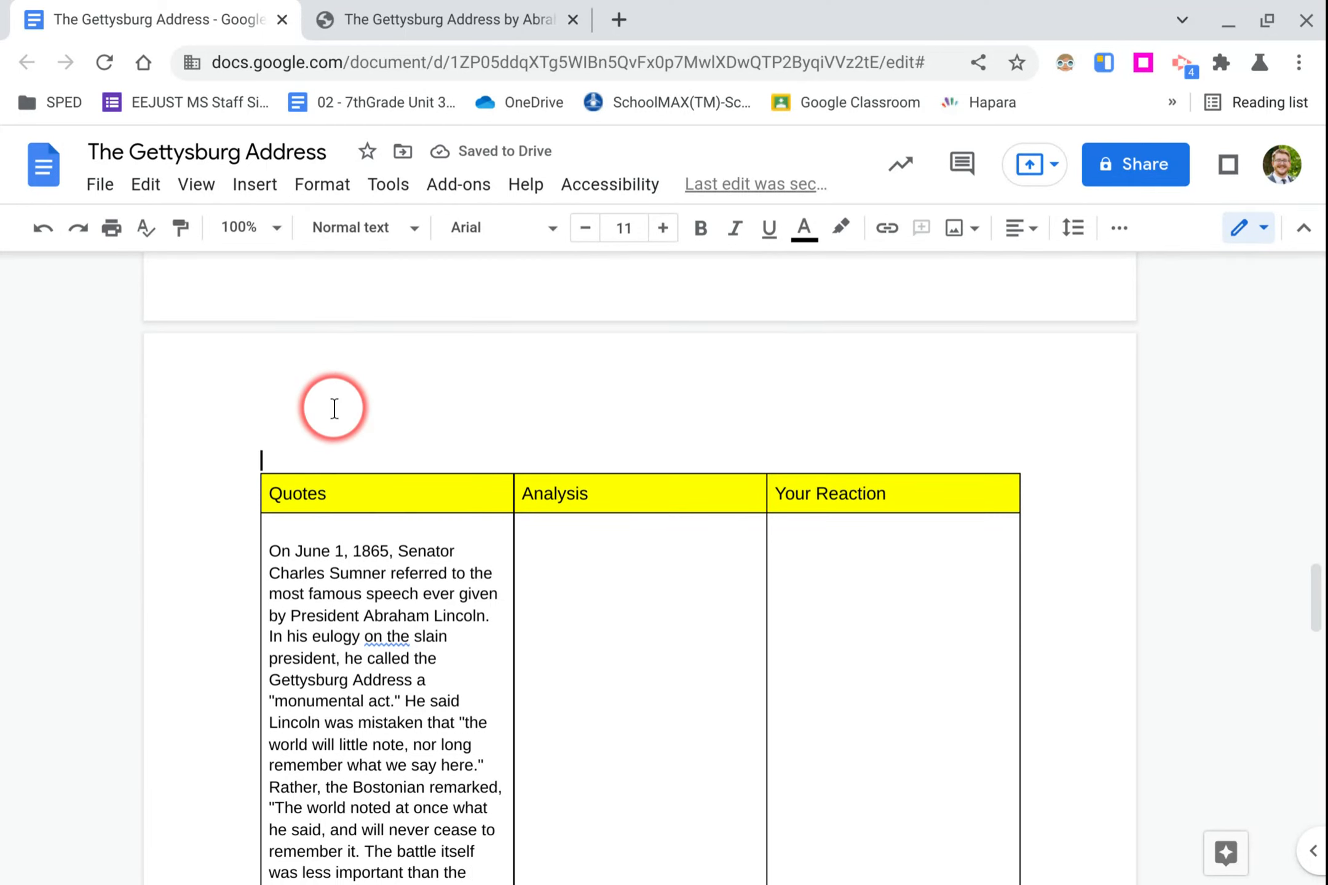
left_click(258, 185)
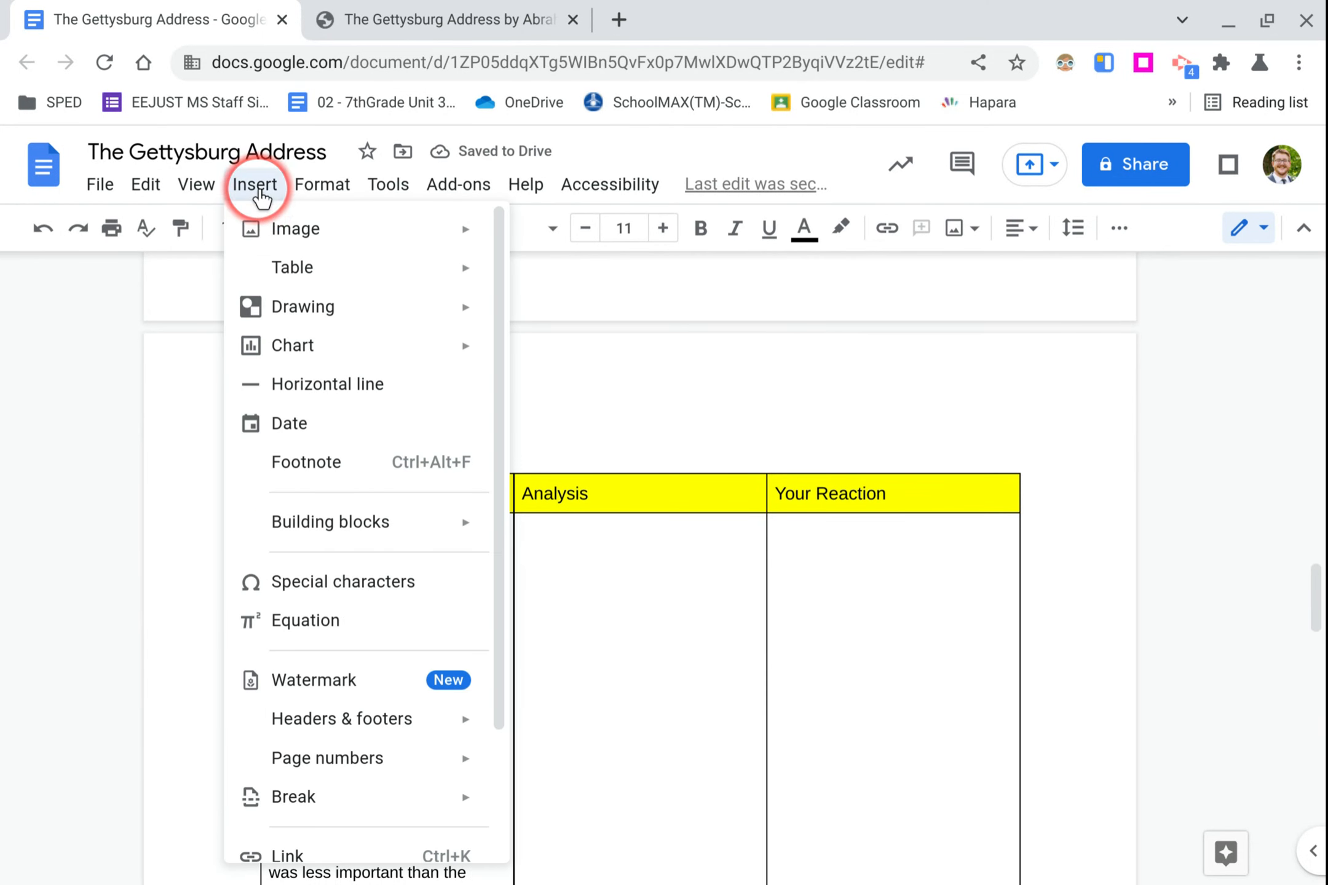
scroll(372, 584, "down", 2)
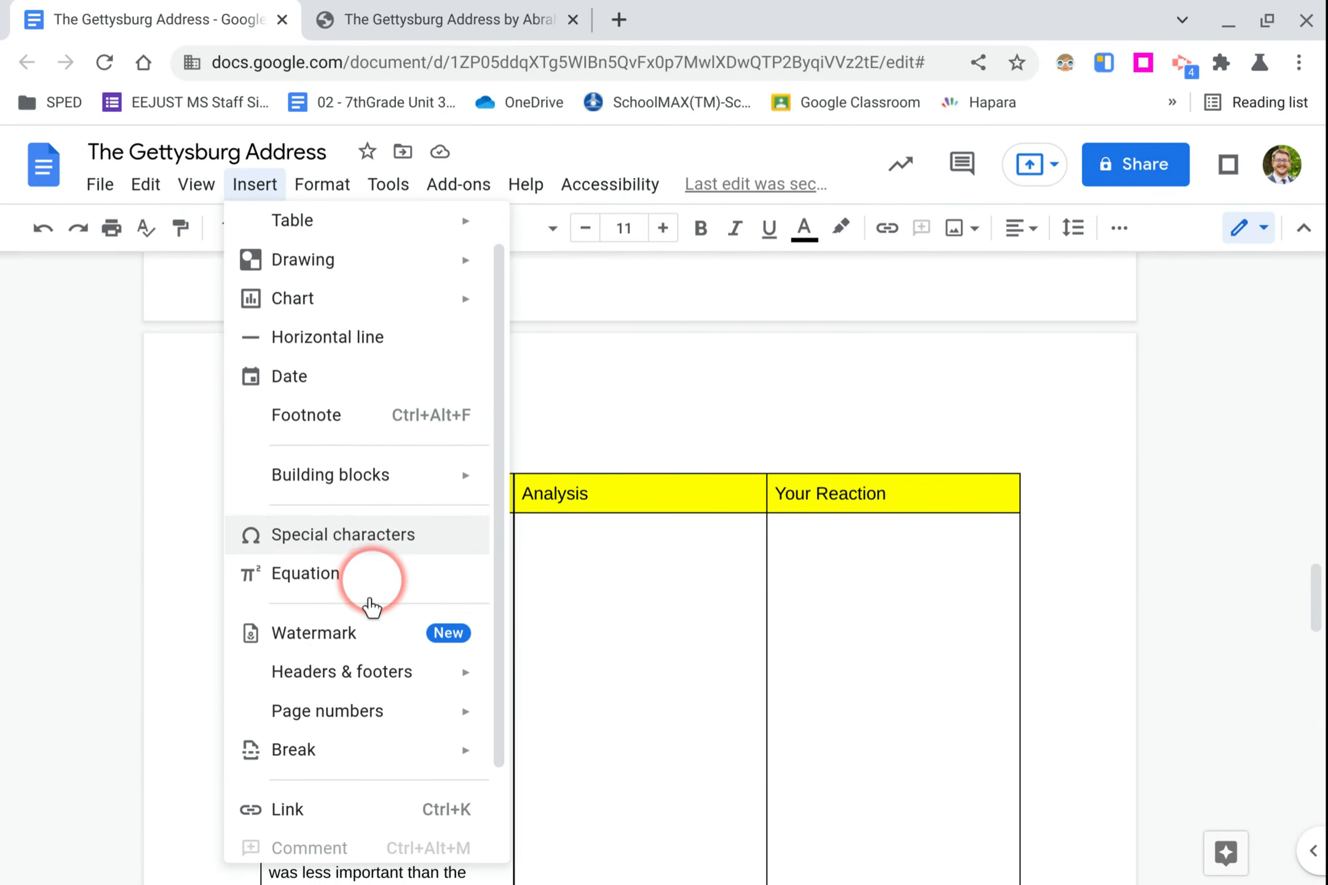
mouse_move(339, 729)
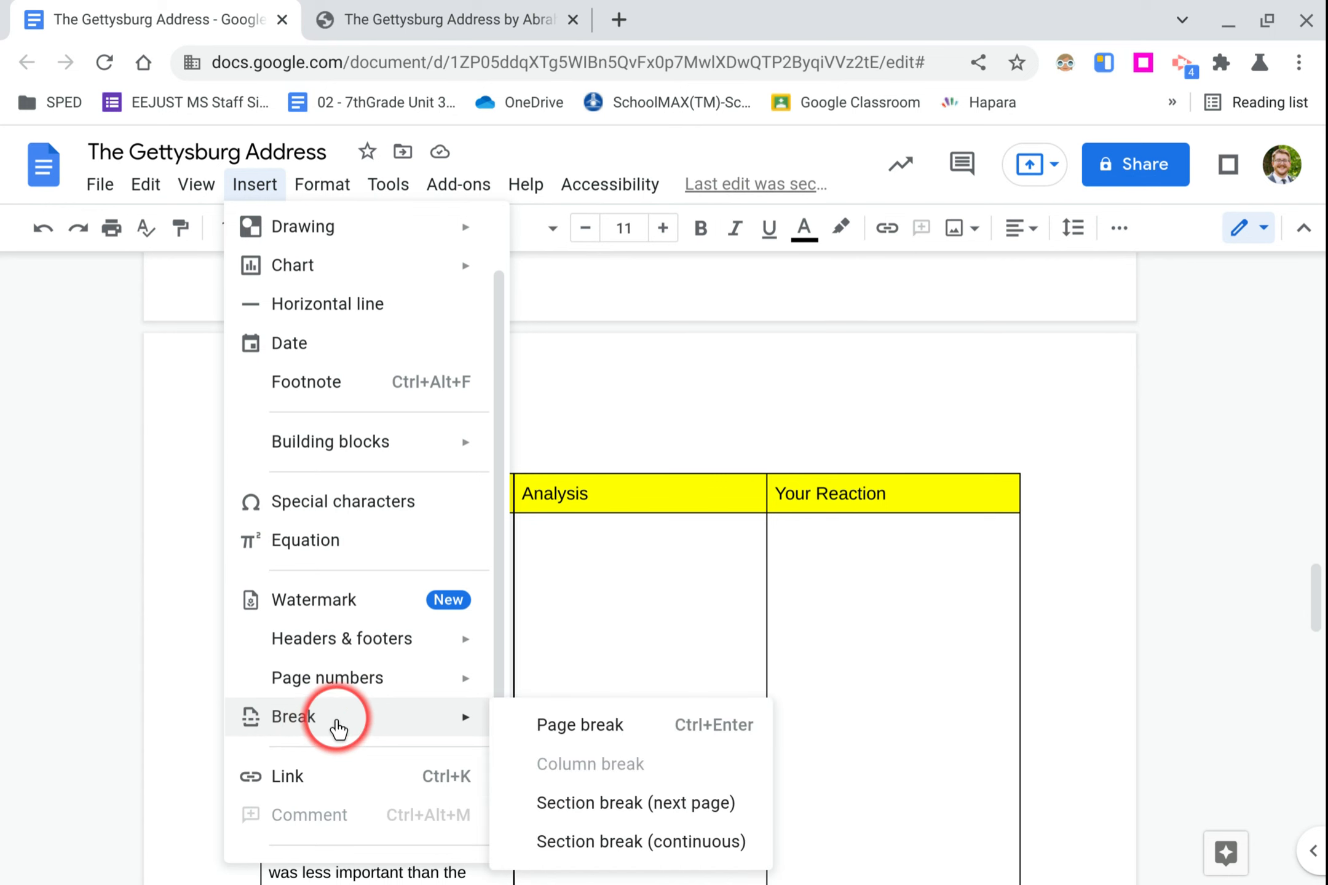
left_click(842, 602)
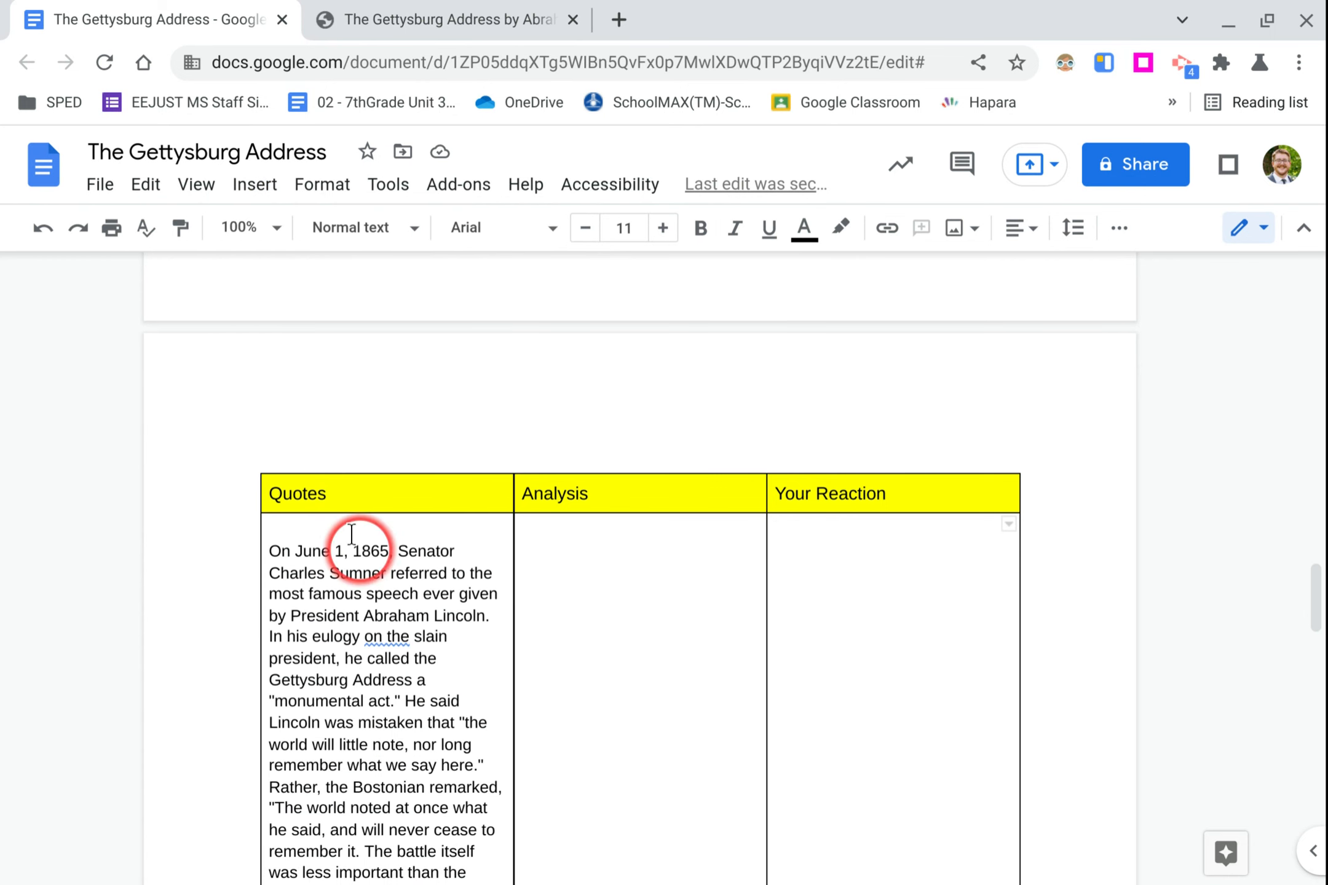
Select the table content through its end and set the page orientation to landscape for the selected content only.
scroll(790, 615, "down", 10)
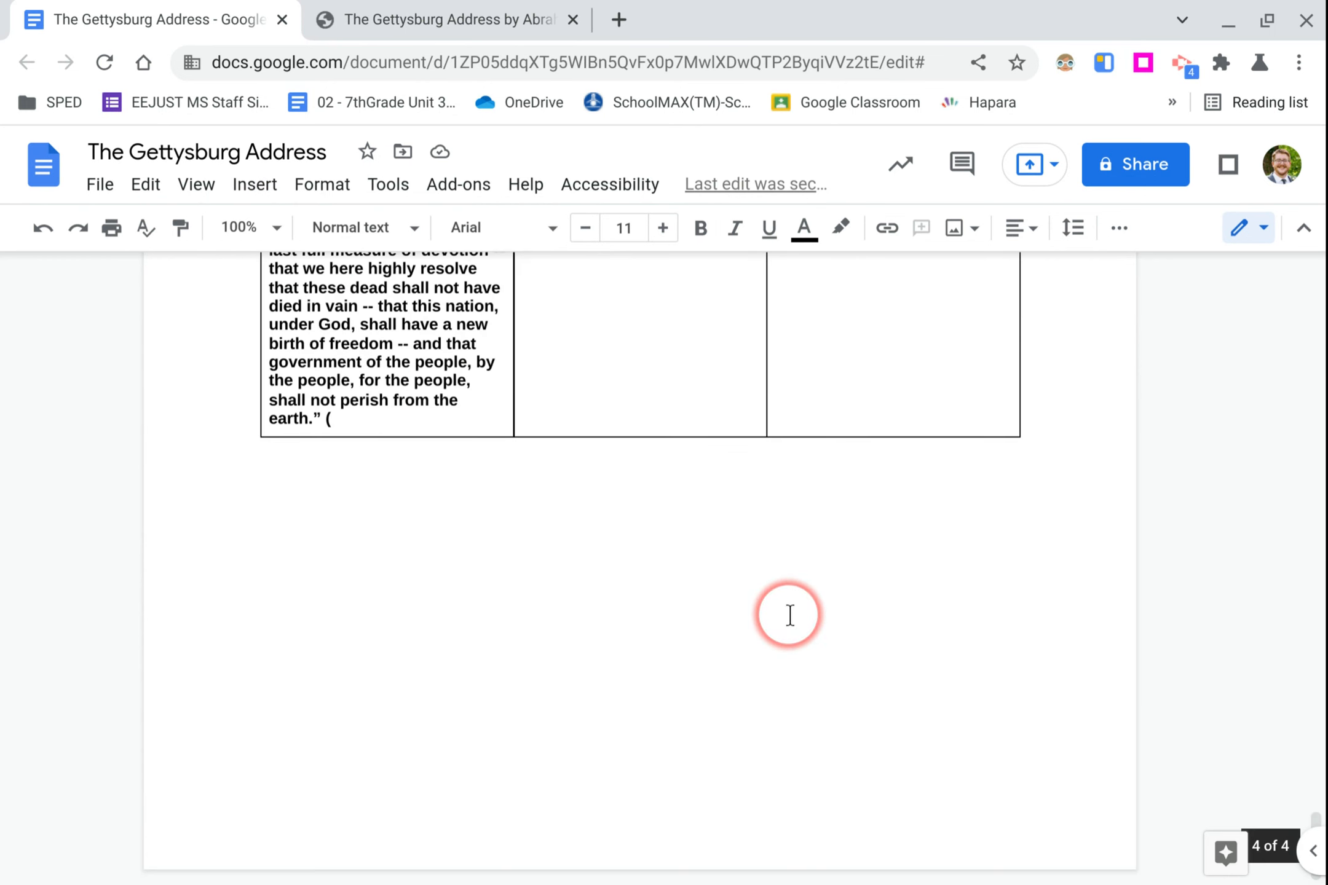
left_click(782, 628, "shift")
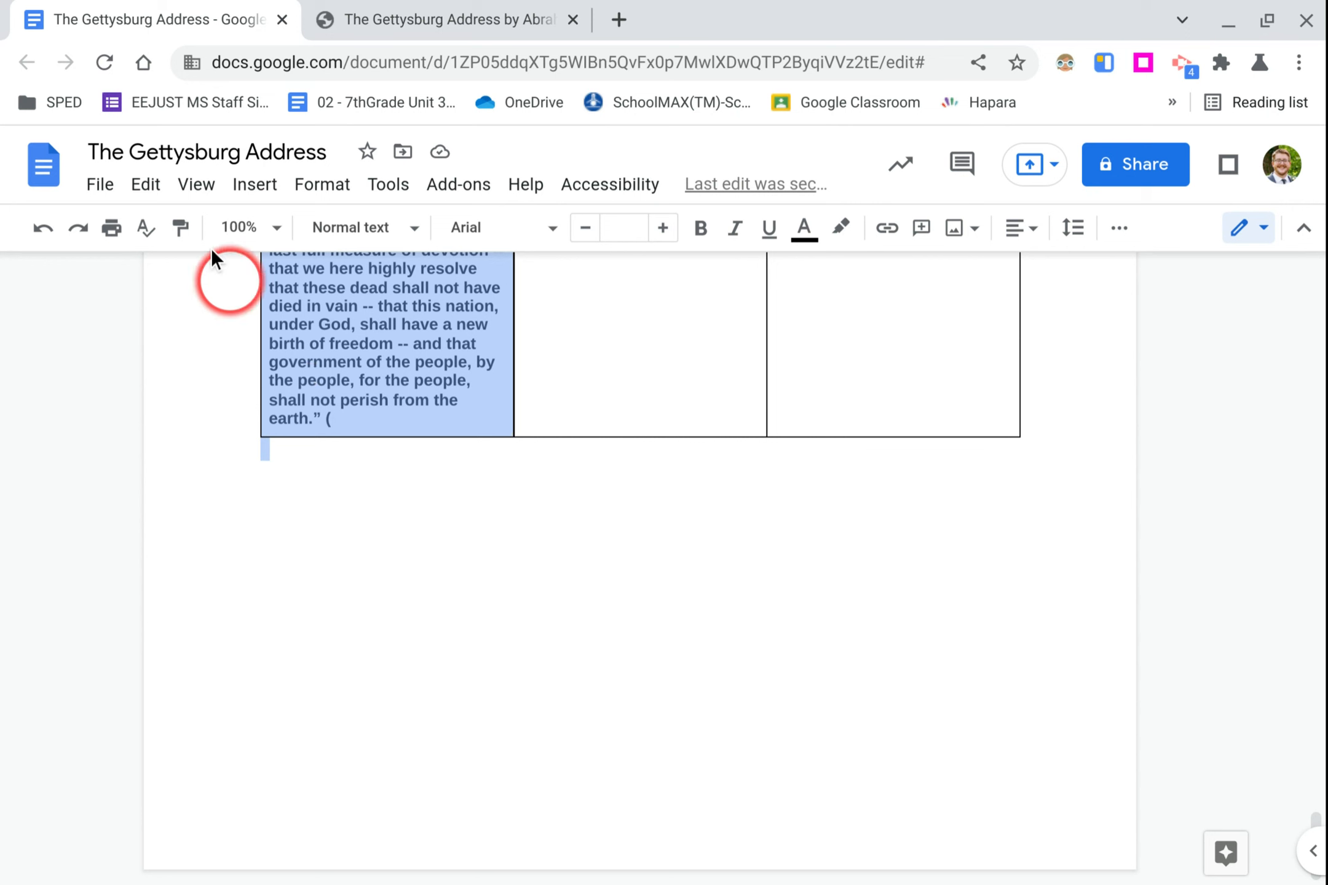
left_click(100, 185)
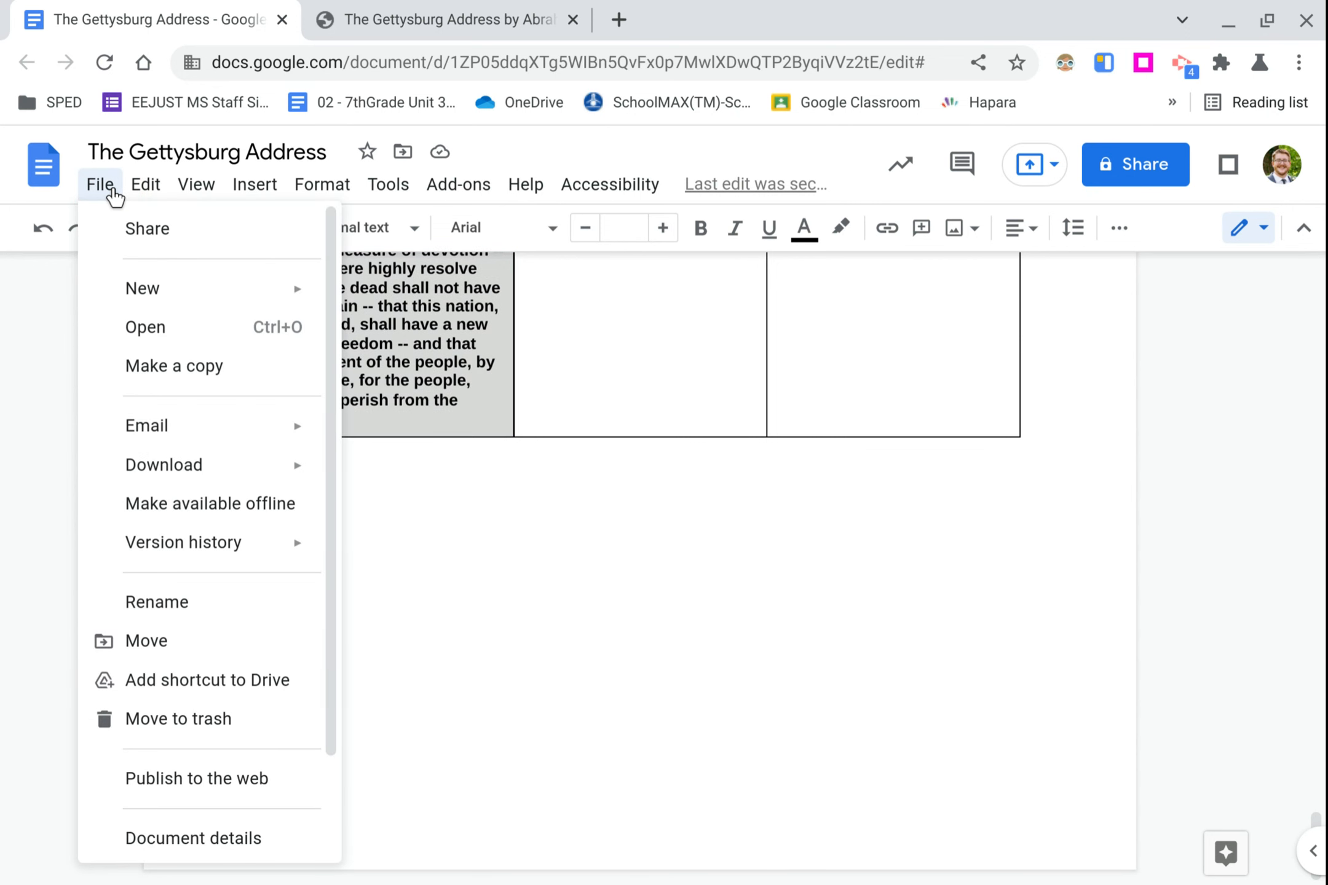
scroll(212, 794, "down", 2)
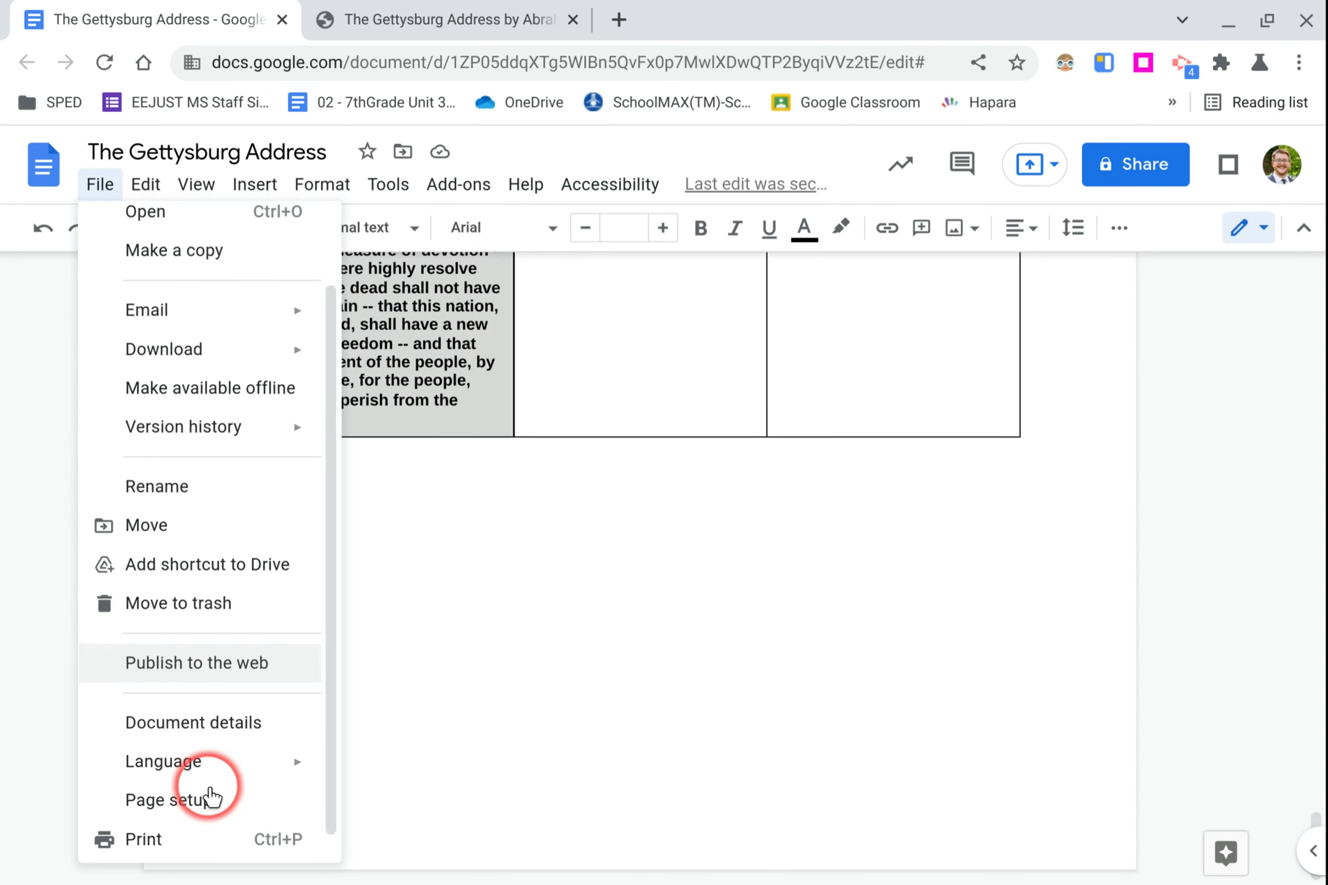
left_click(212, 794)
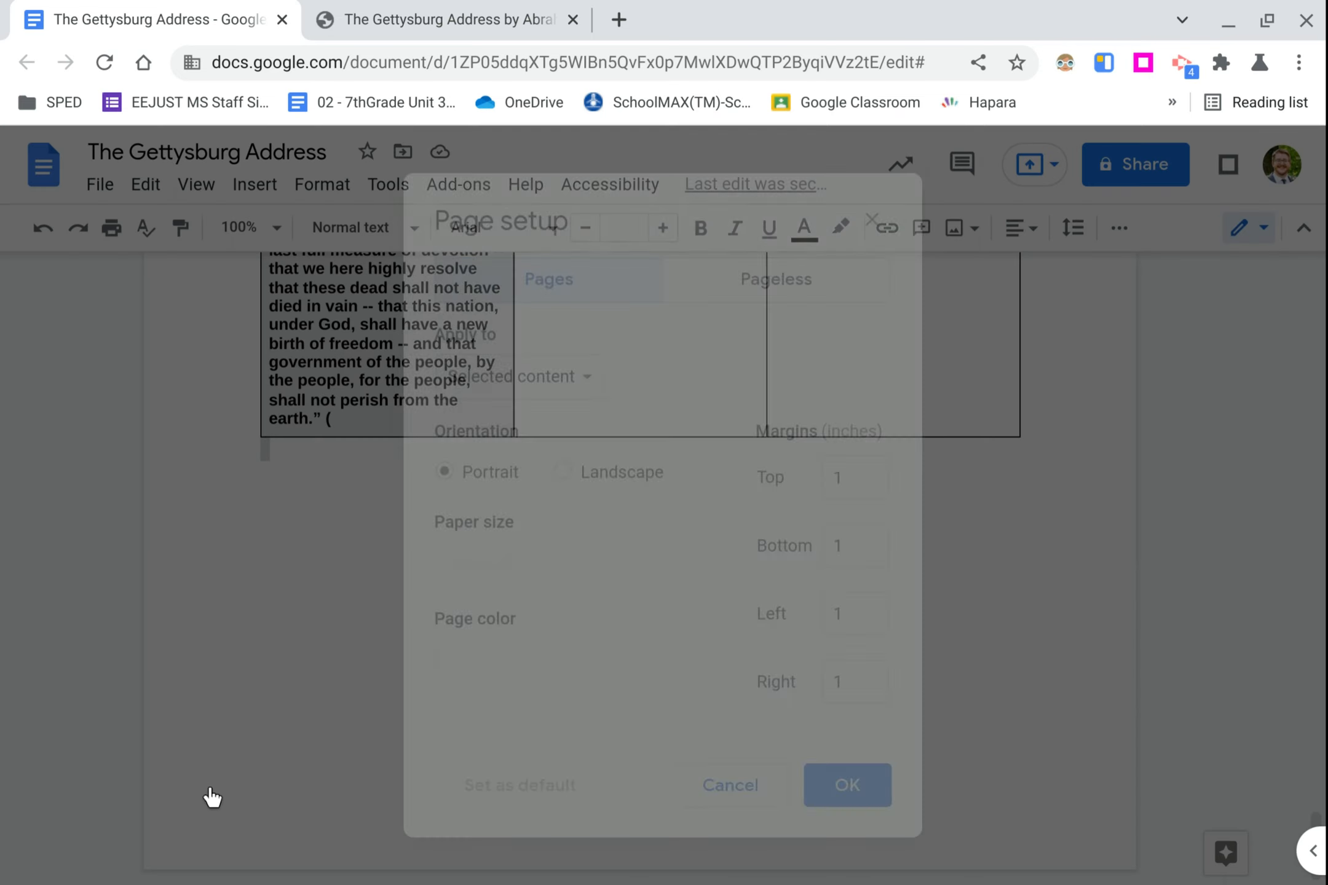
left_click(608, 498)
left_click(519, 370)
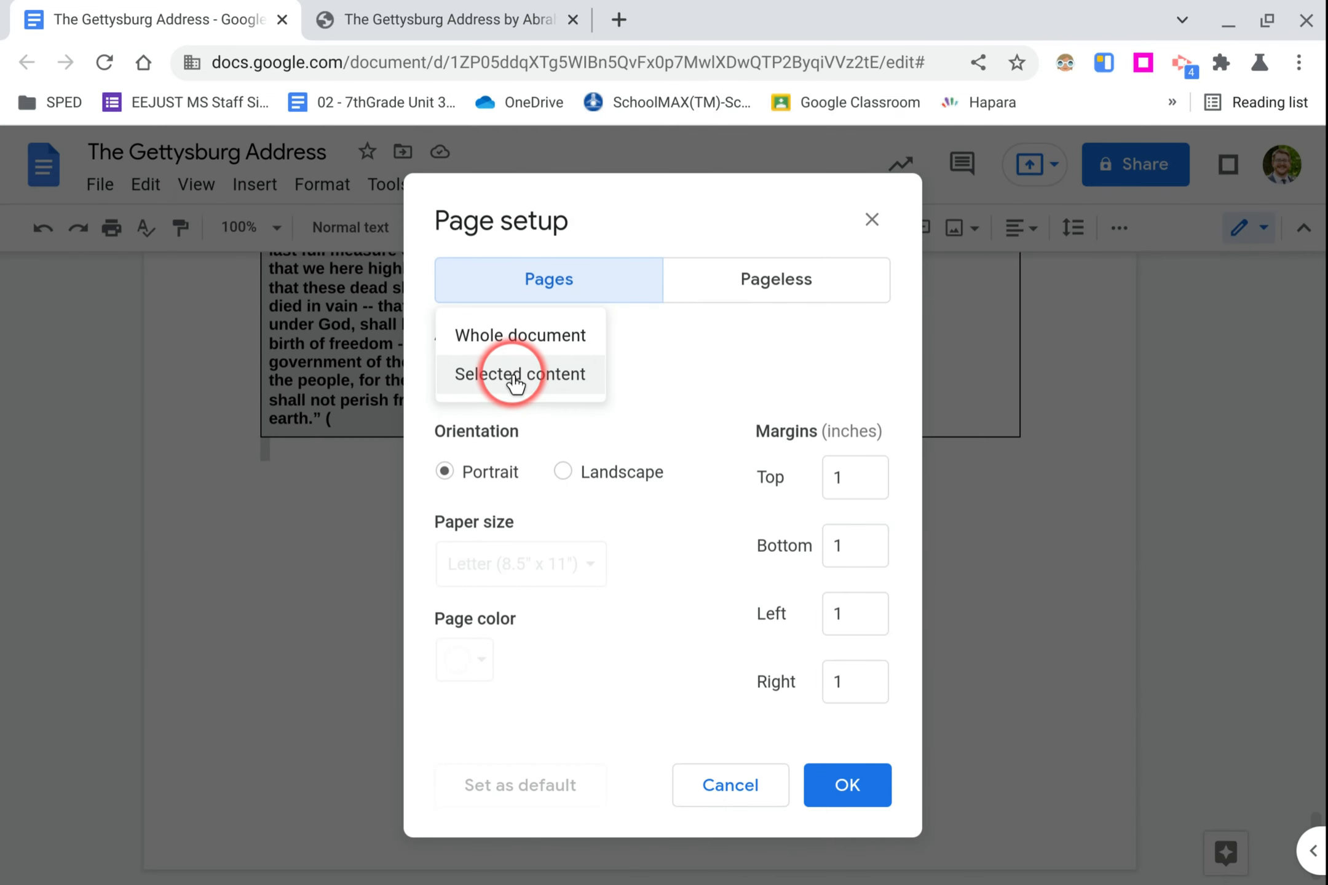
left_click(515, 377)
left_click(563, 472)
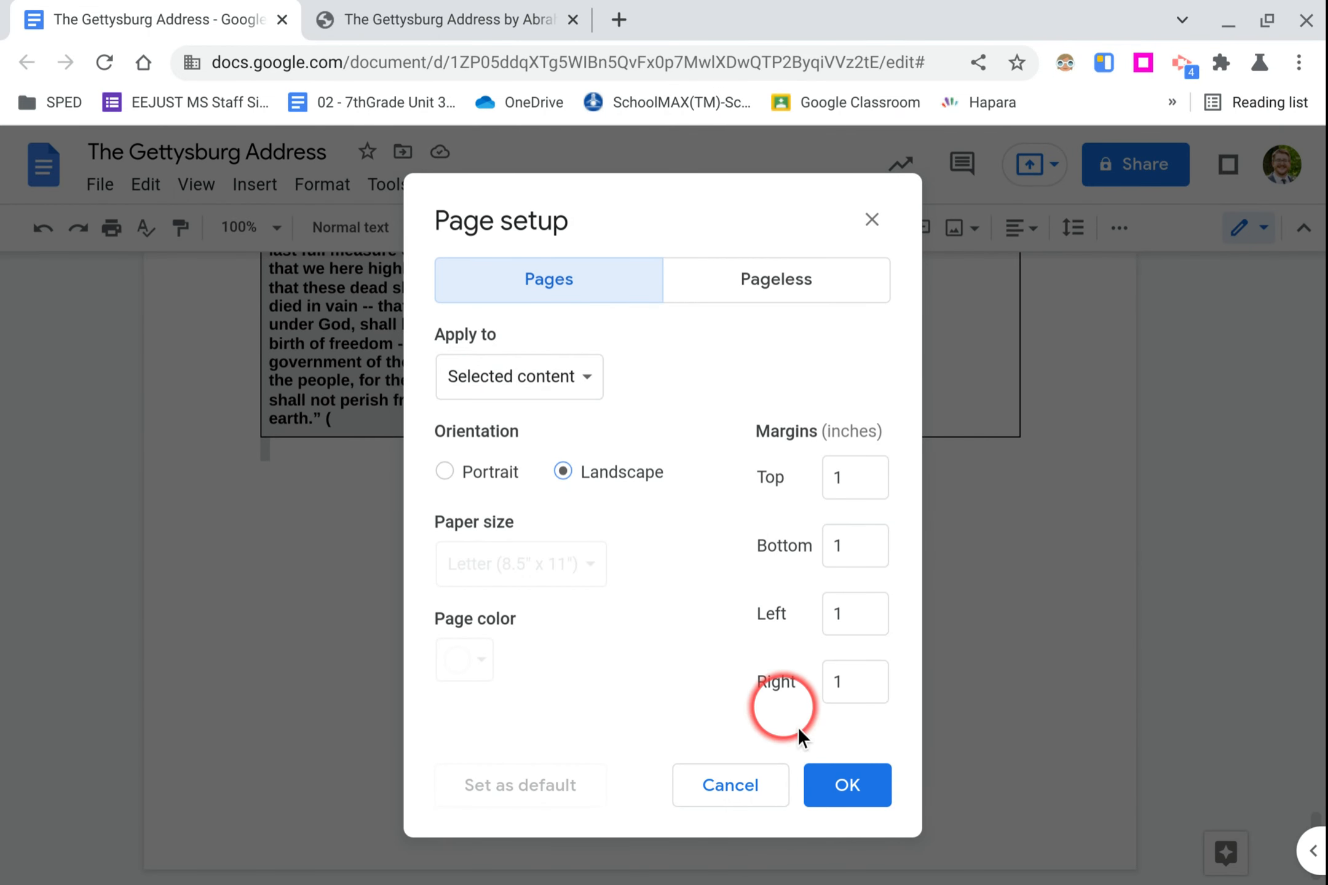
left_click(847, 789)
left_click(796, 742)
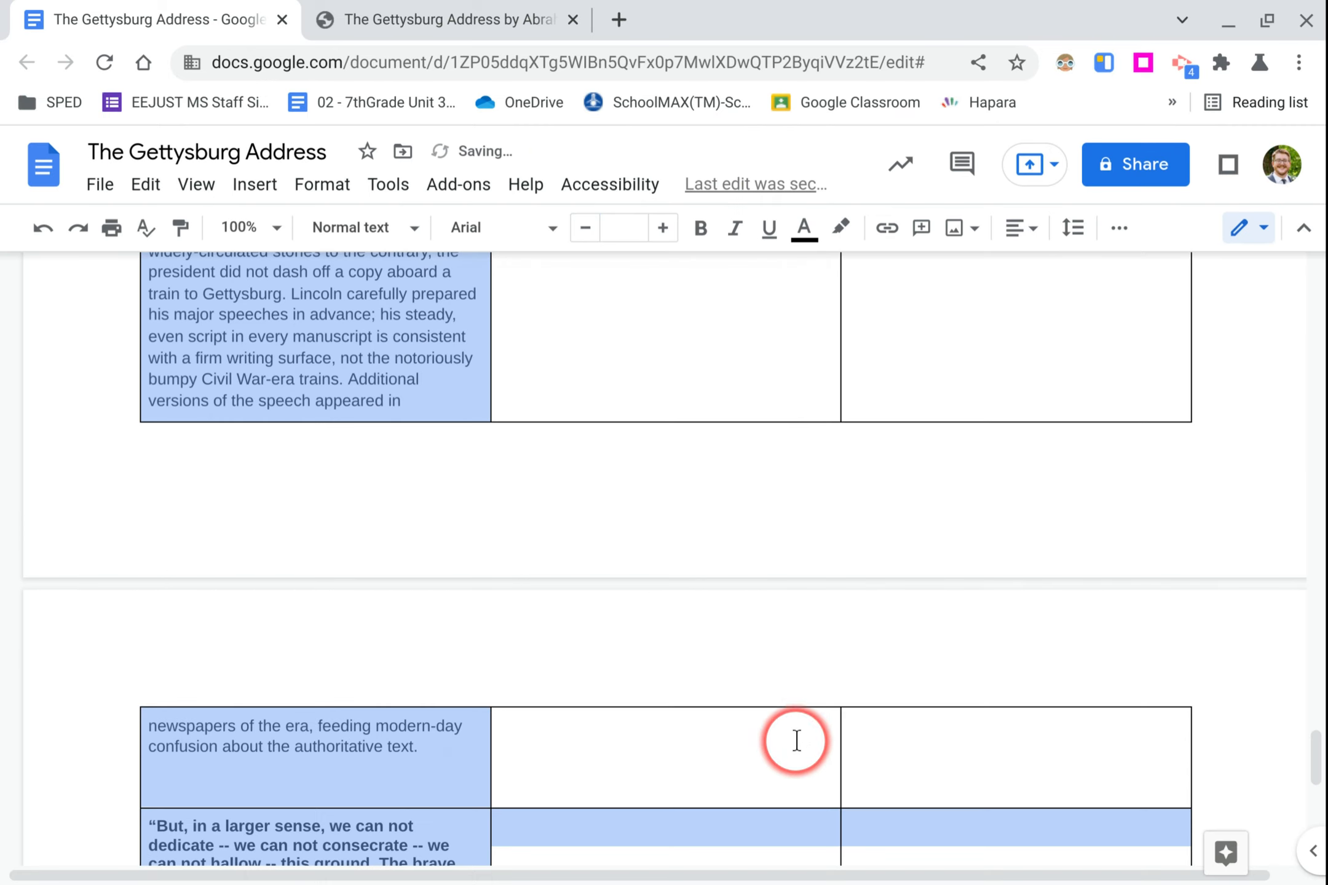
Compare the portrait pages of the speech text with the landscape pages that hold the Quotes table.
scroll(793, 729, "up", 10)
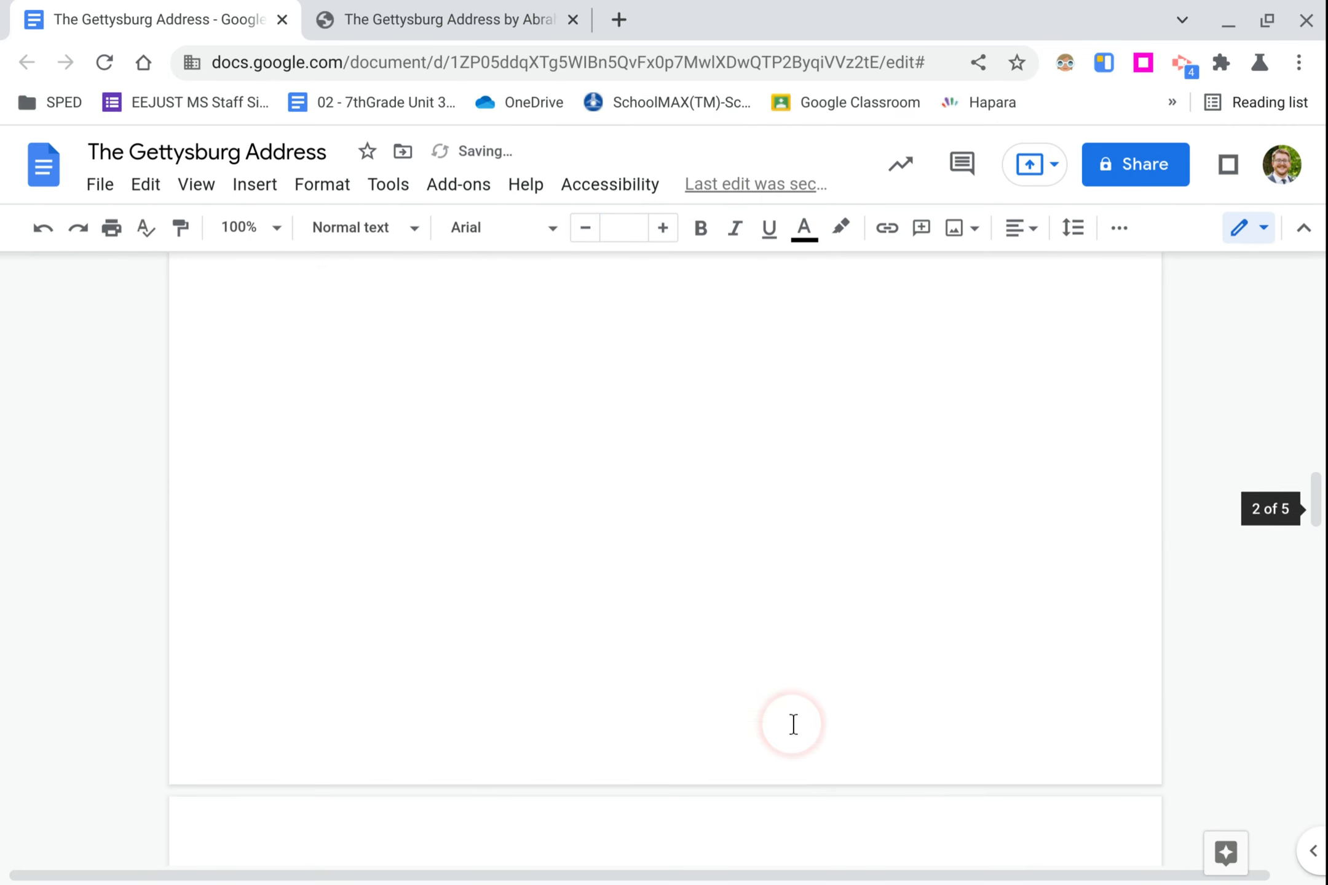
scroll(792, 724, "up", 2)
left_click(689, 652)
scroll(614, 609, "up", 3)
scroll(400, 707, "up", 15)
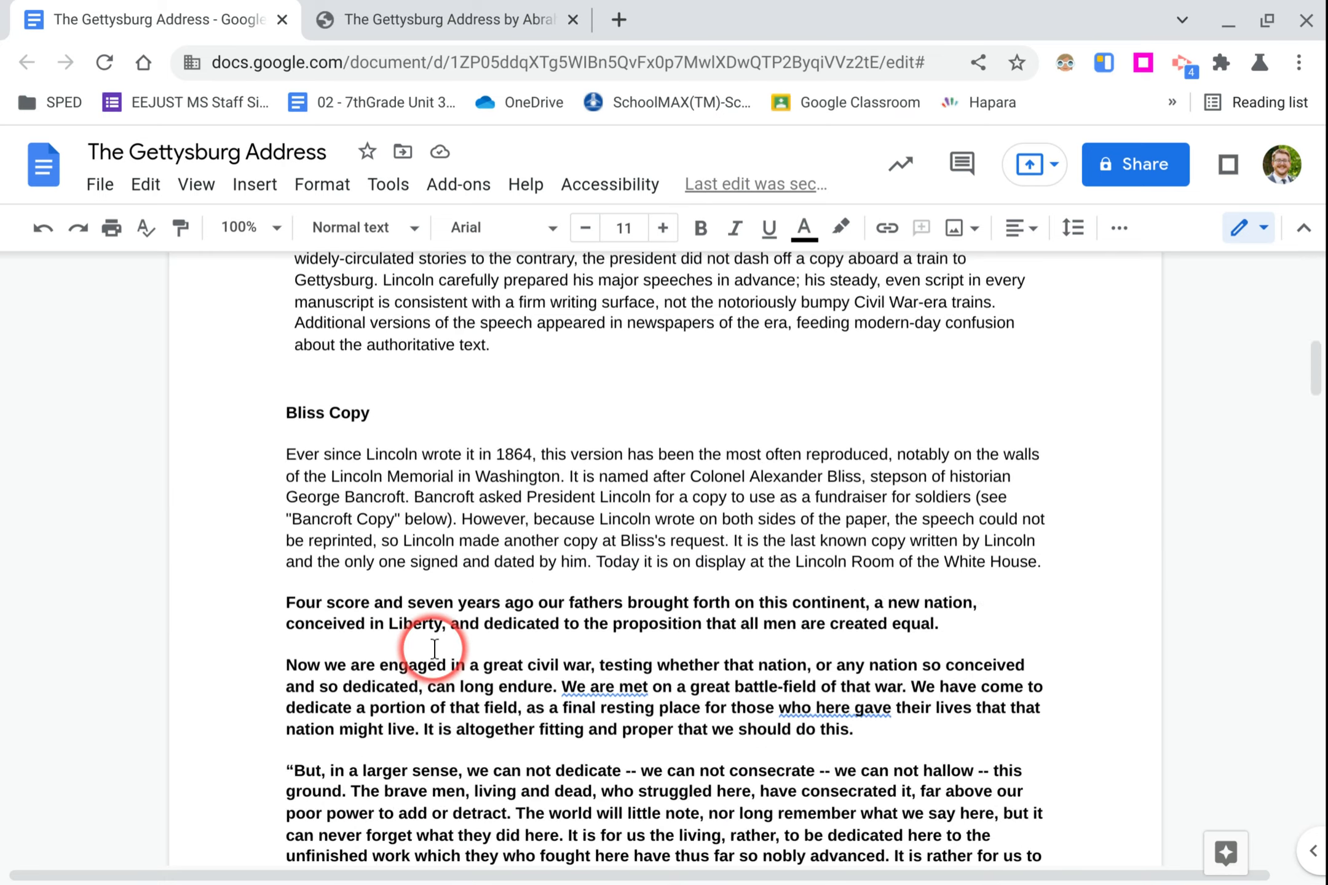
scroll(434, 648, "up", 8)
scroll(434, 649, "down", 5)
scroll(434, 648, "down", 20)
scroll(449, 633, "down", 20)
scroll(449, 633, "up", 15)
left_click(647, 528)
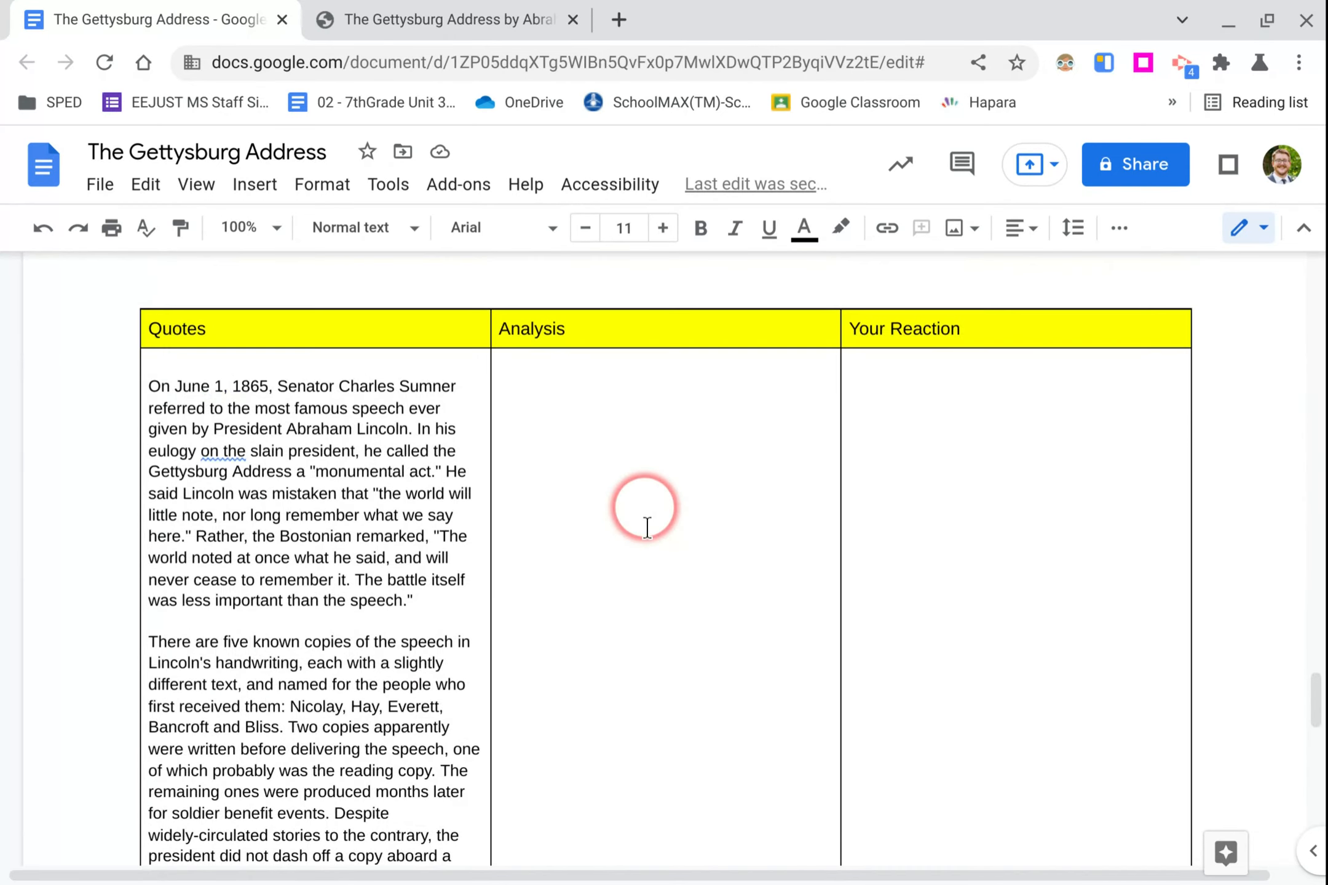
Examine how the Quotes table's rows continue from the first landscape page onto the second one.
scroll(648, 535, "down", 5)
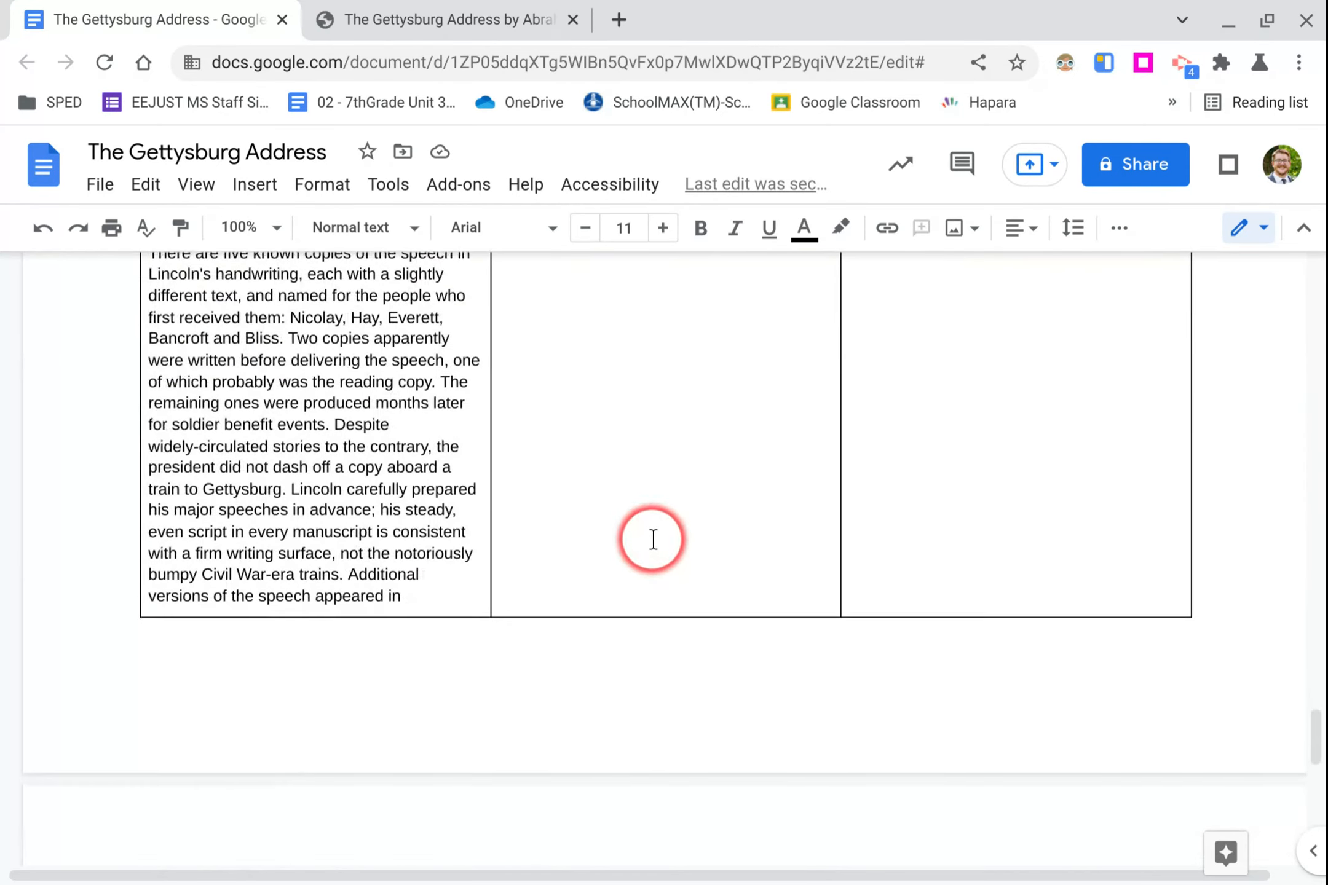
scroll(653, 540, "up", 2)
scroll(653, 540, "down", 8)
scroll(653, 539, "up", 1)
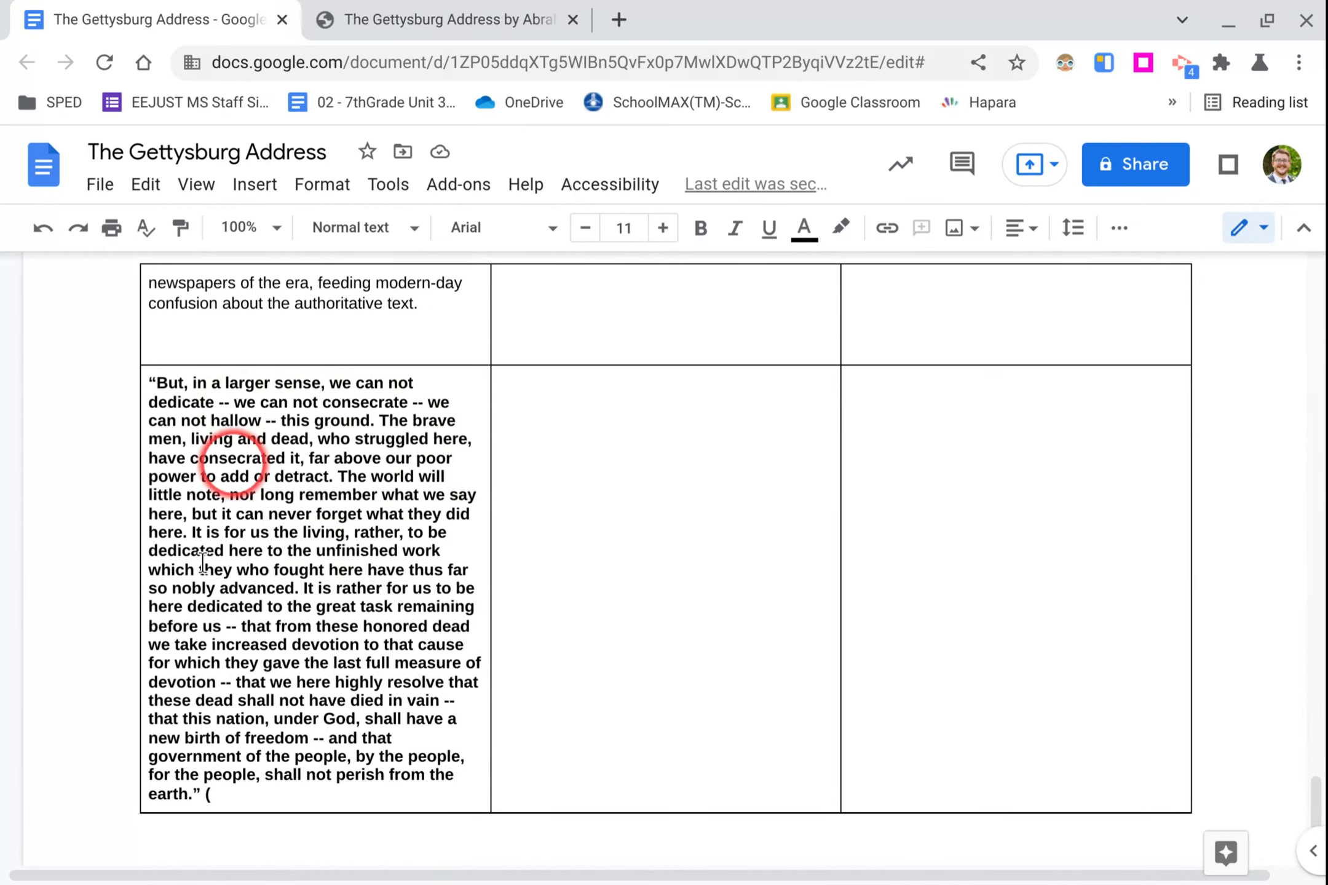
scroll(910, 492, "down", 1)
scroll(910, 491, "down", 4)
scroll(911, 492, "up", 5)
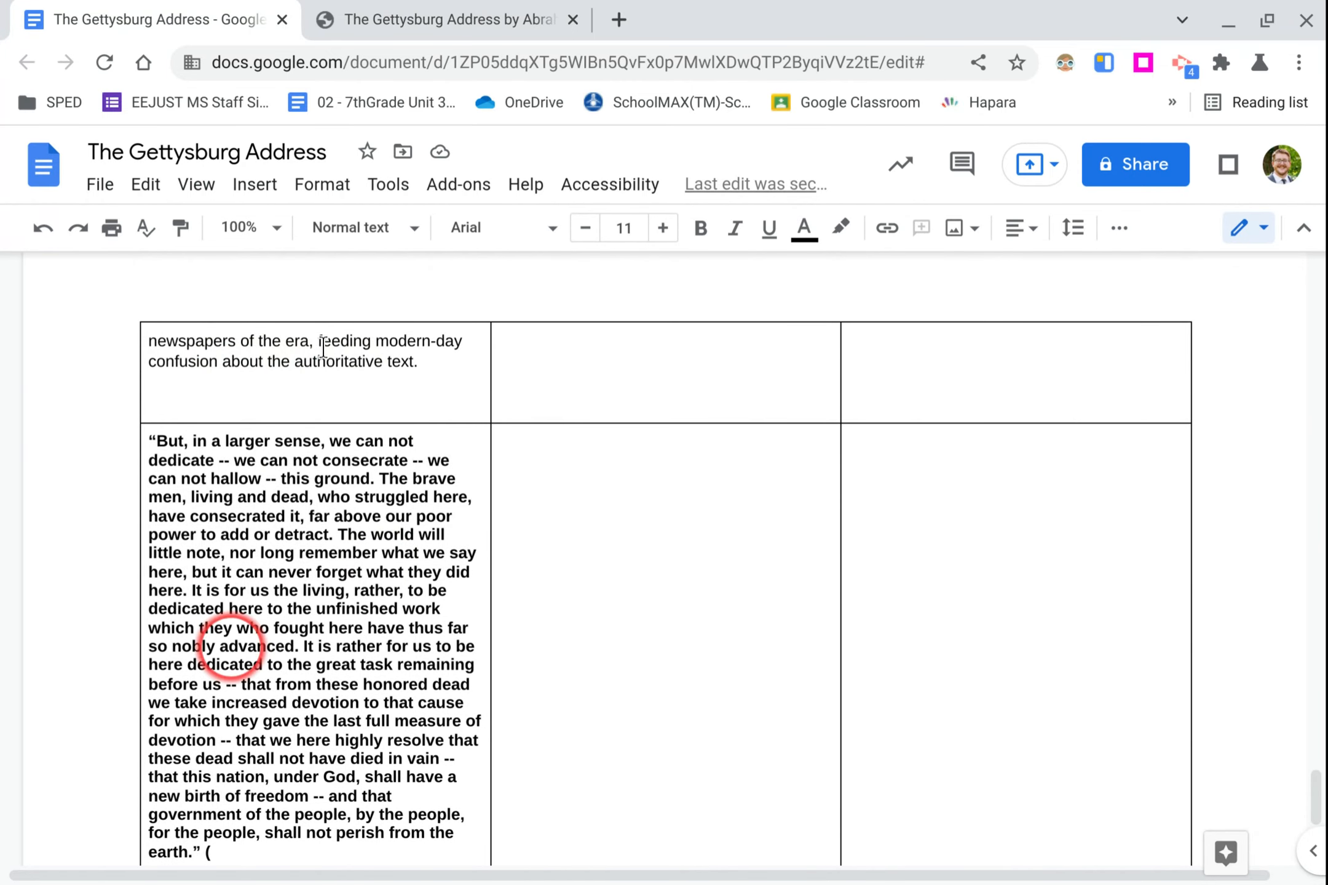
Pin the yellow row with Quotes, Analysis and Your Reaction as the table's header row.
scroll(861, 615, "up", 7)
scroll(857, 624, "up", 15)
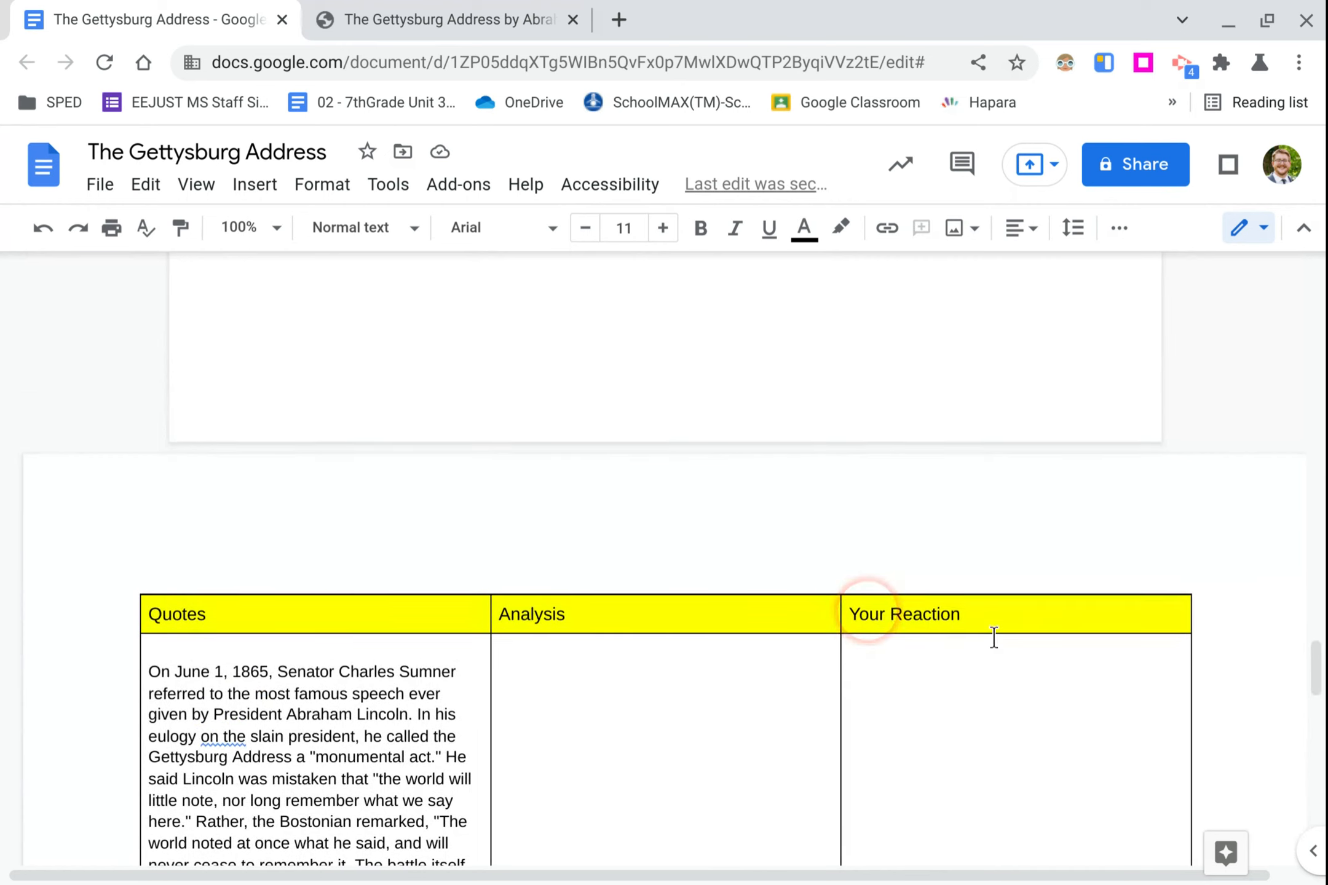
left_click_drag(1012, 613, 231, 612)
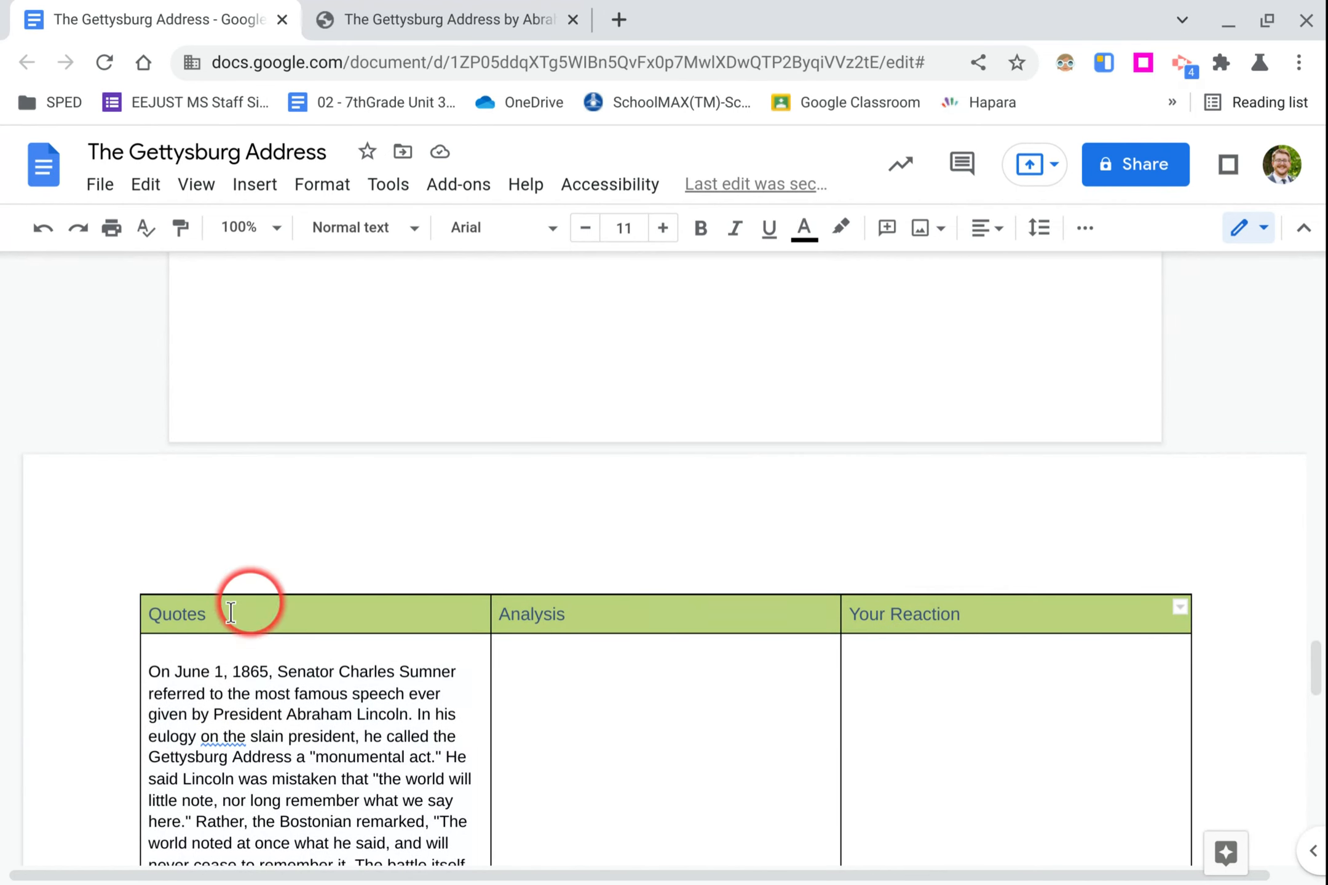
left_click(1180, 610)
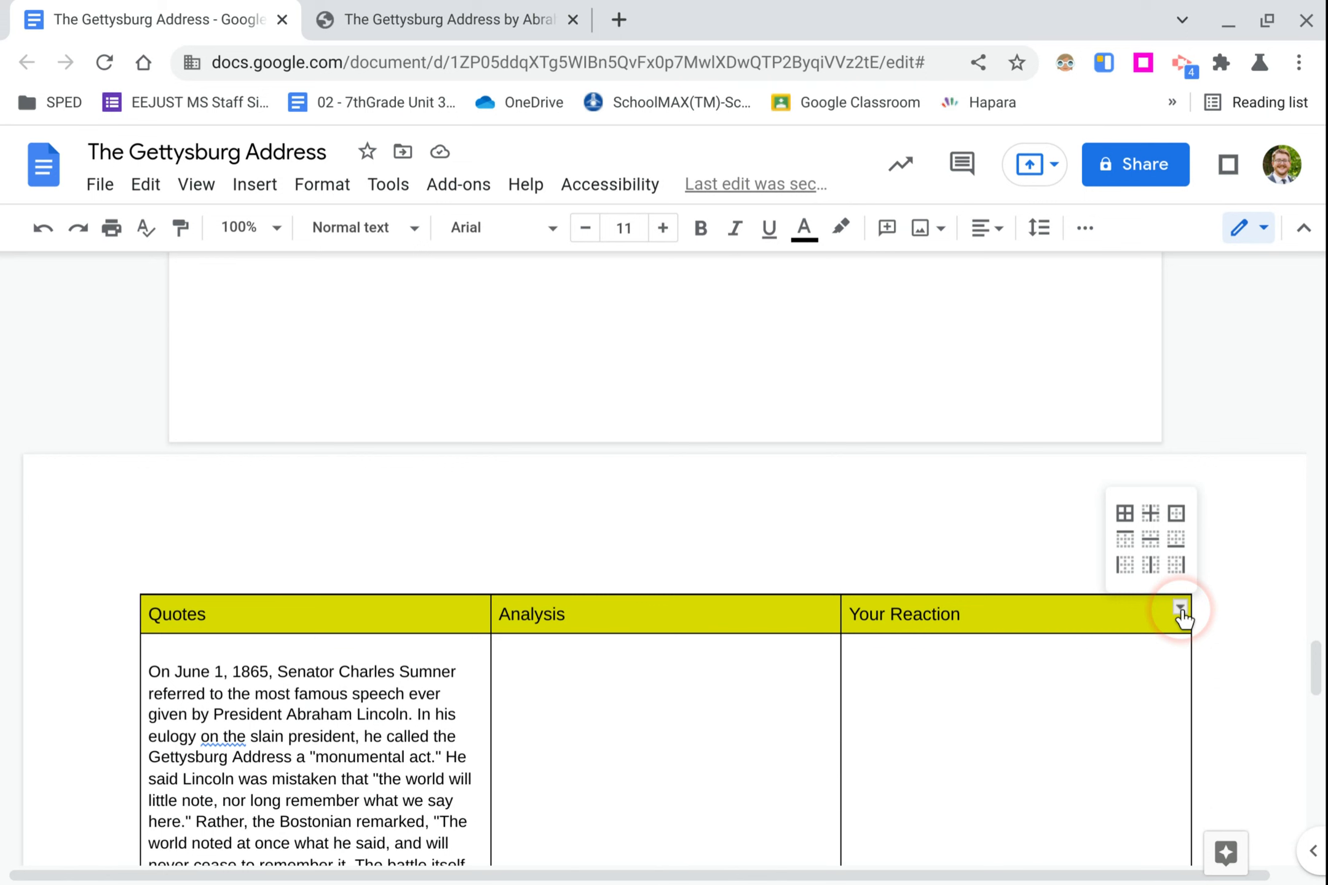
right_click(1113, 611)
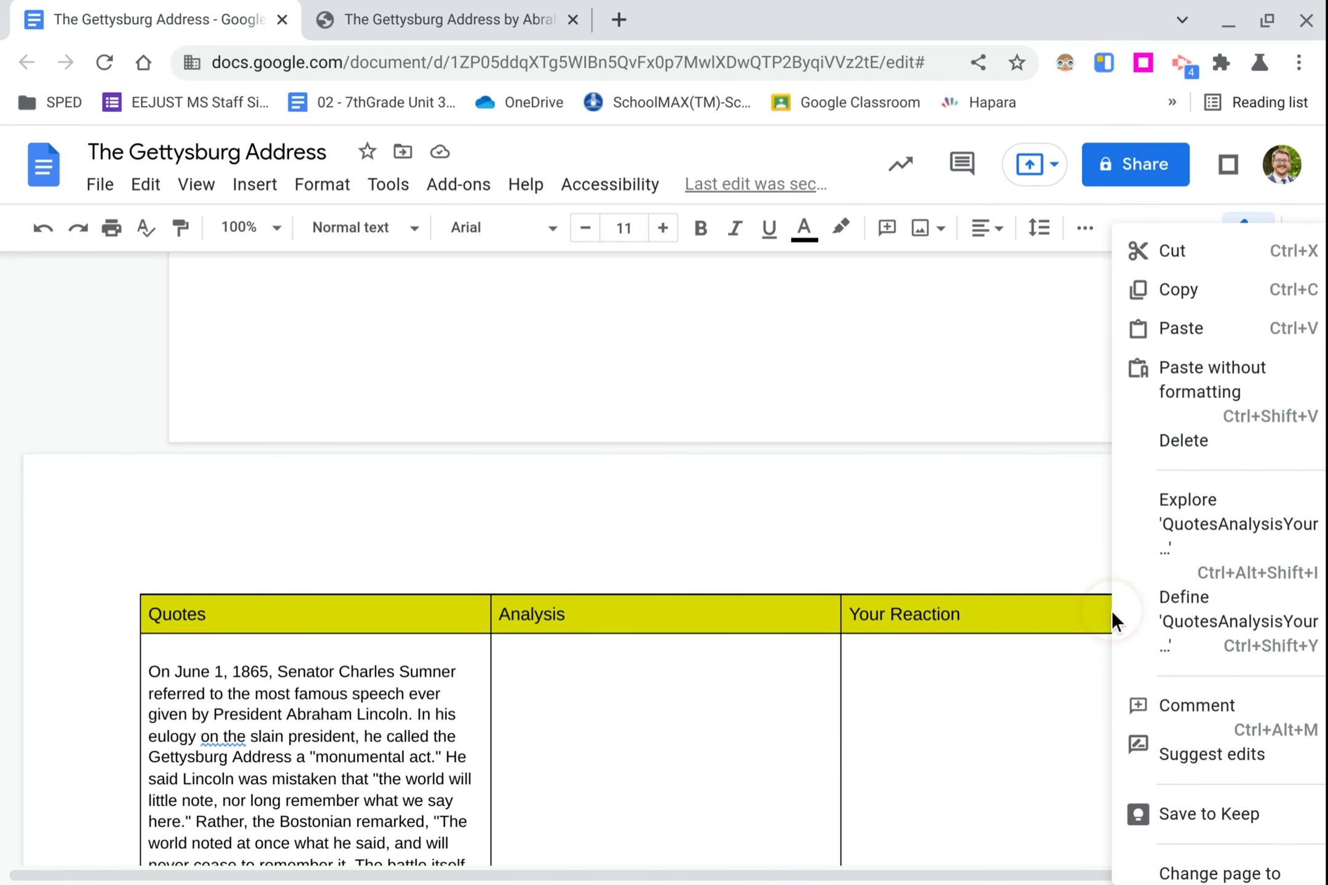
right_click(383, 617)
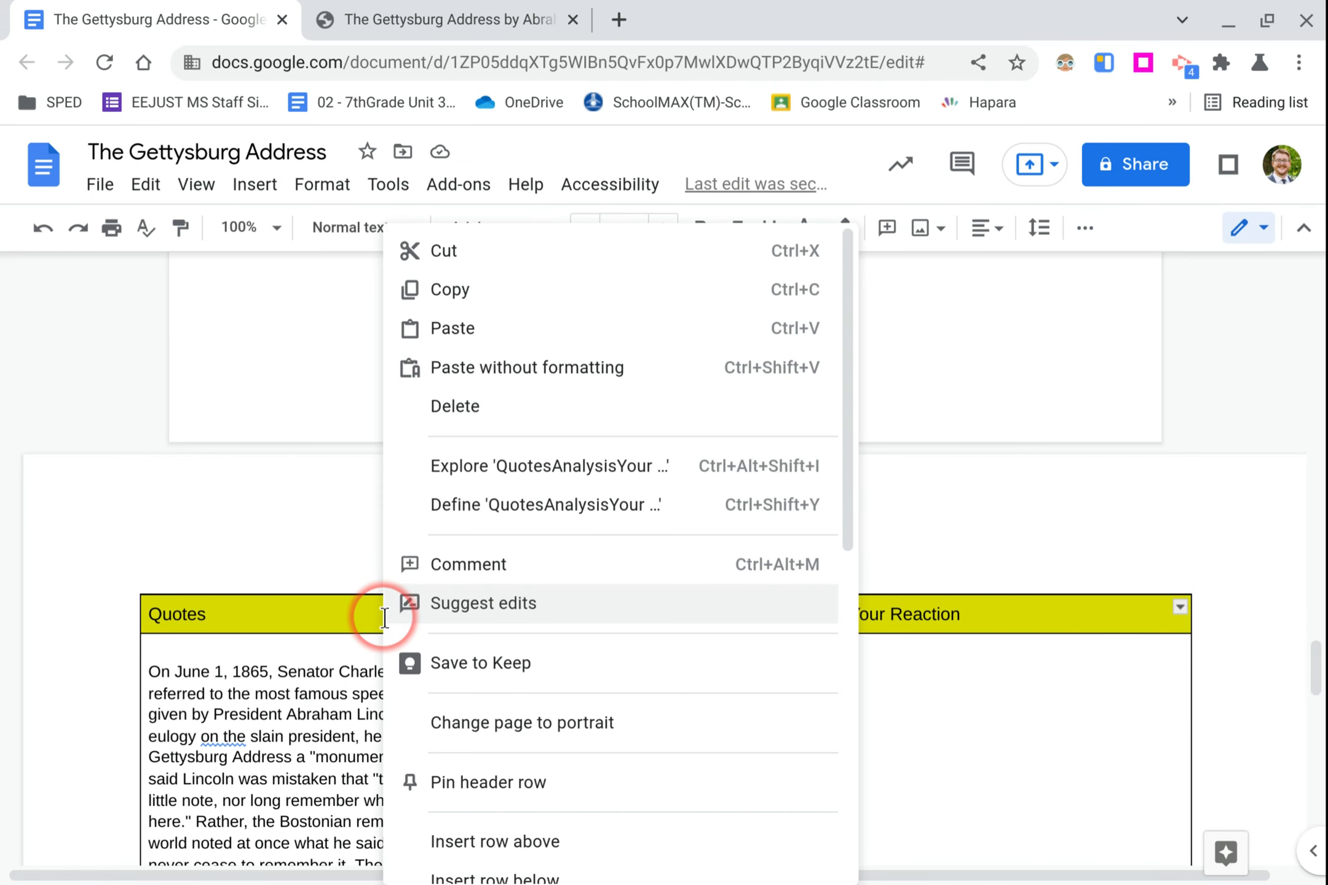
scroll(752, 716, "down", 2)
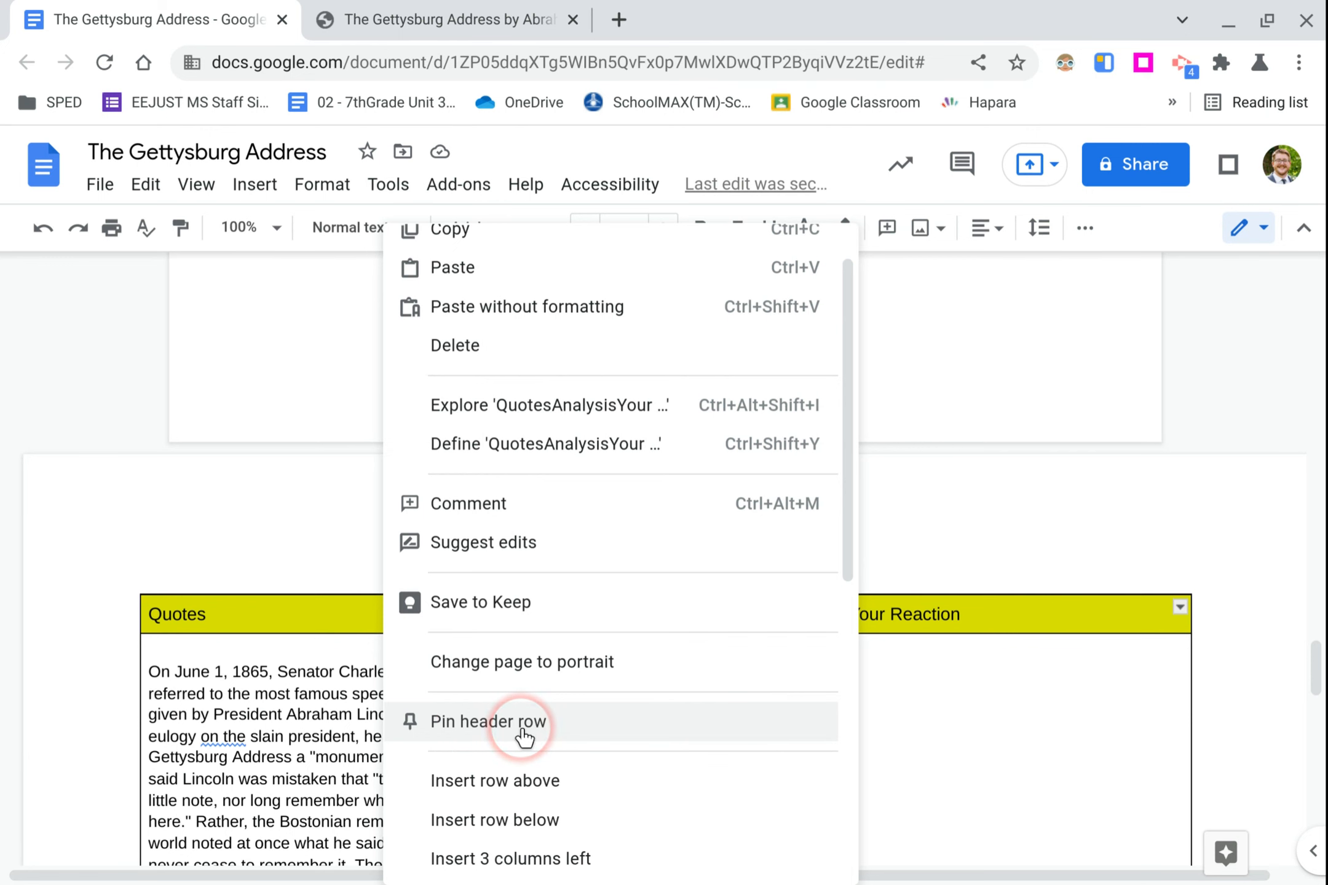
left_click(524, 737)
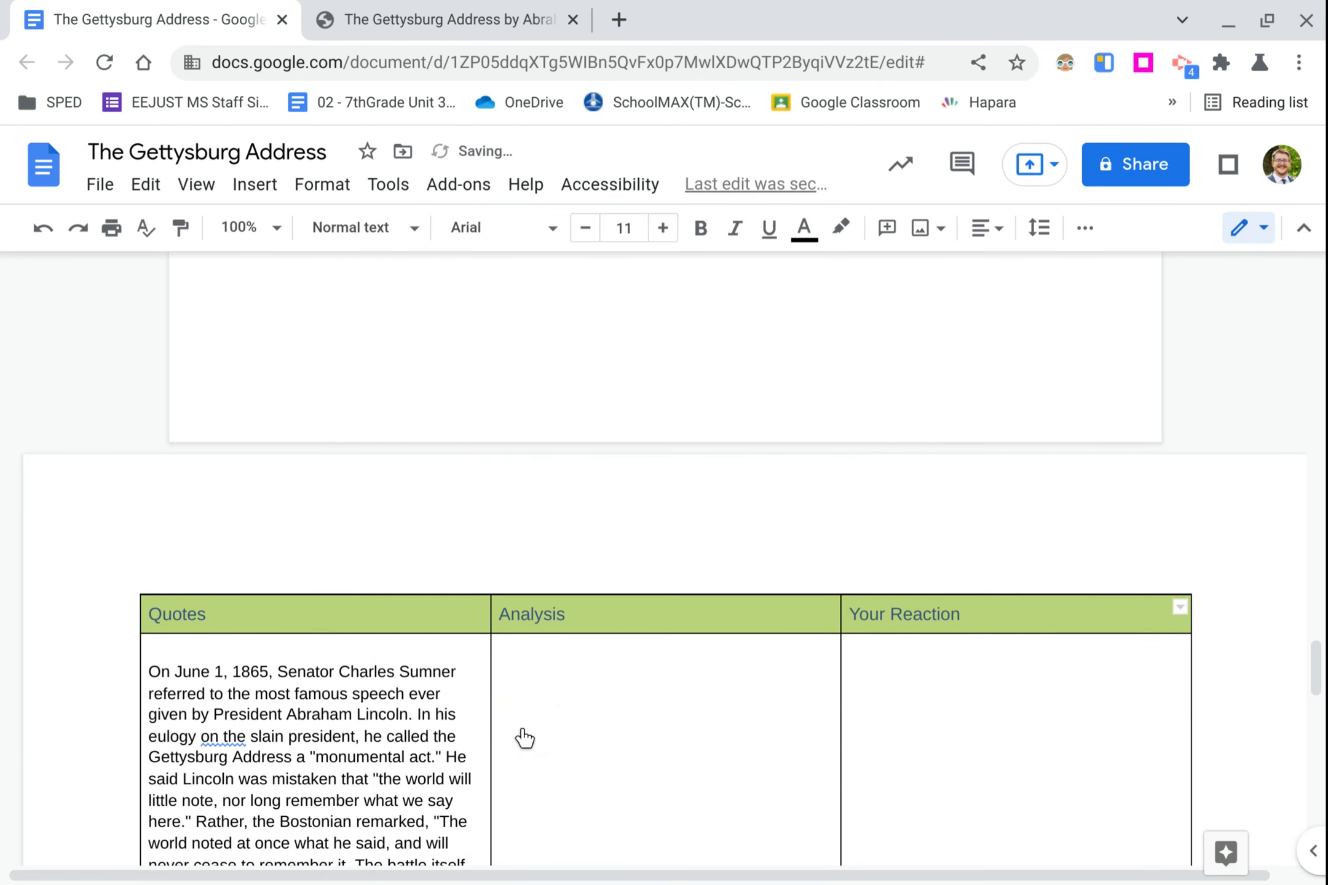
Check how the pinned header row appears on each page of the Quotes table.
scroll(1295, 656, "down", 8)
left_click(1108, 664)
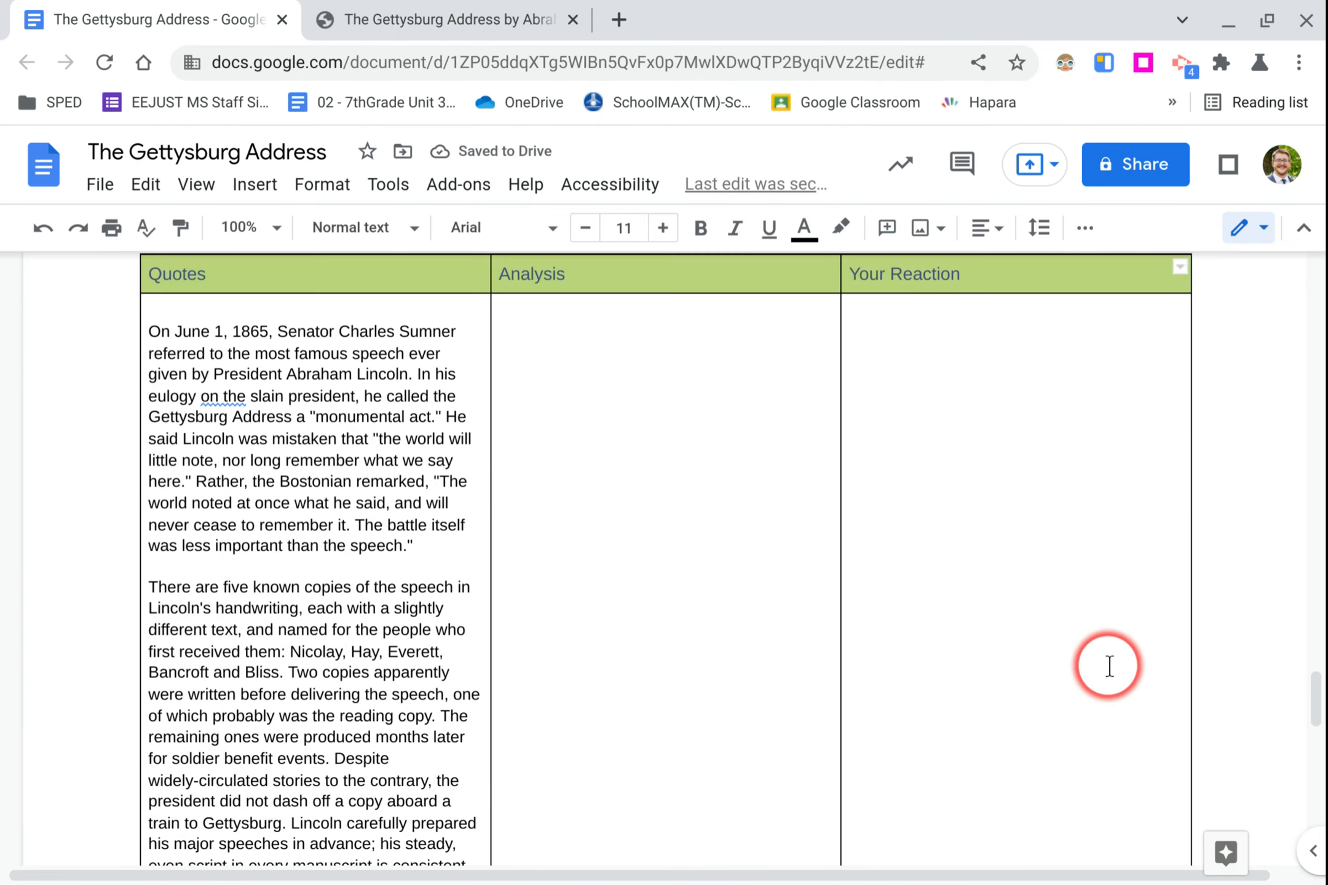
scroll(1109, 665, "down", 7)
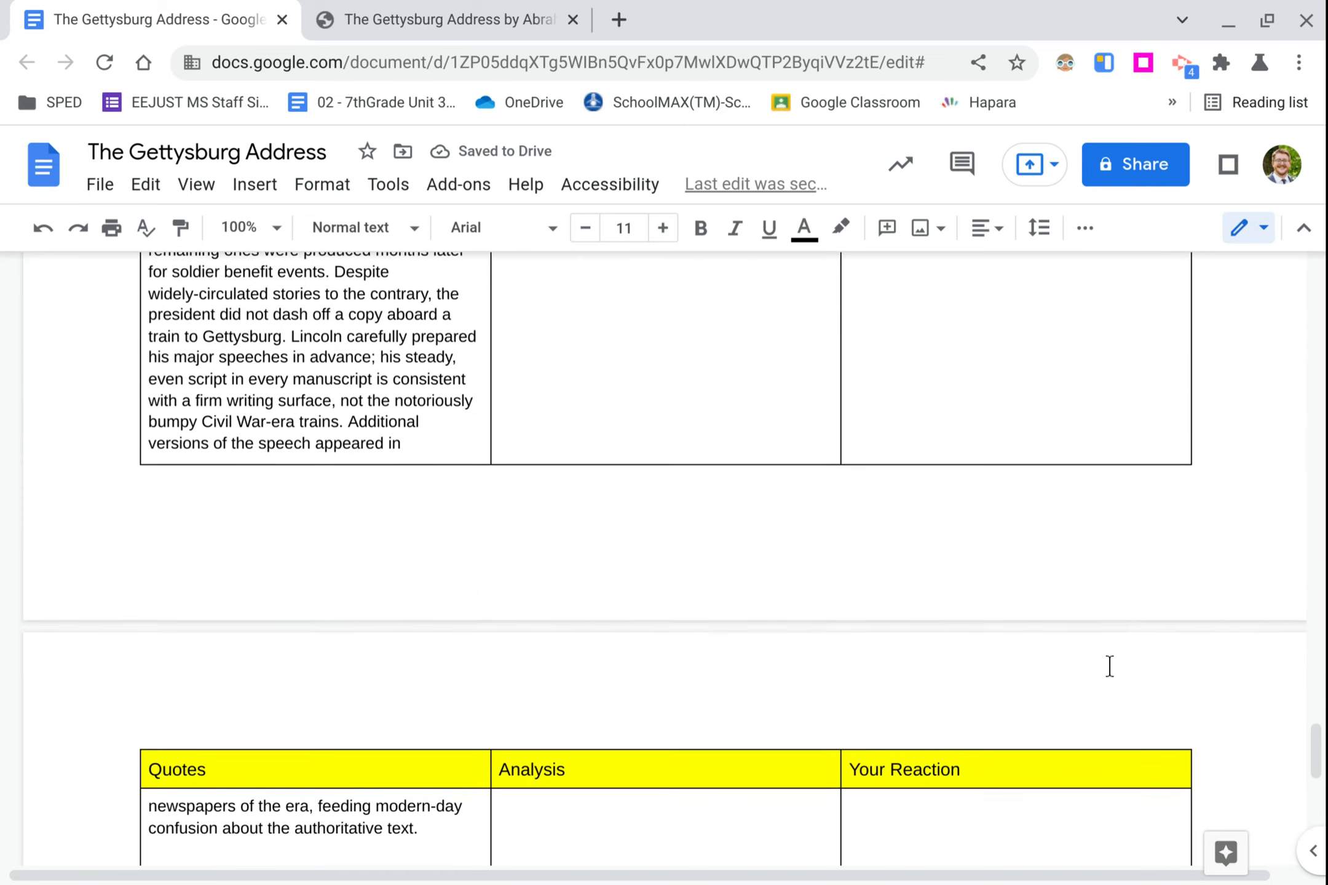
left_click(299, 602)
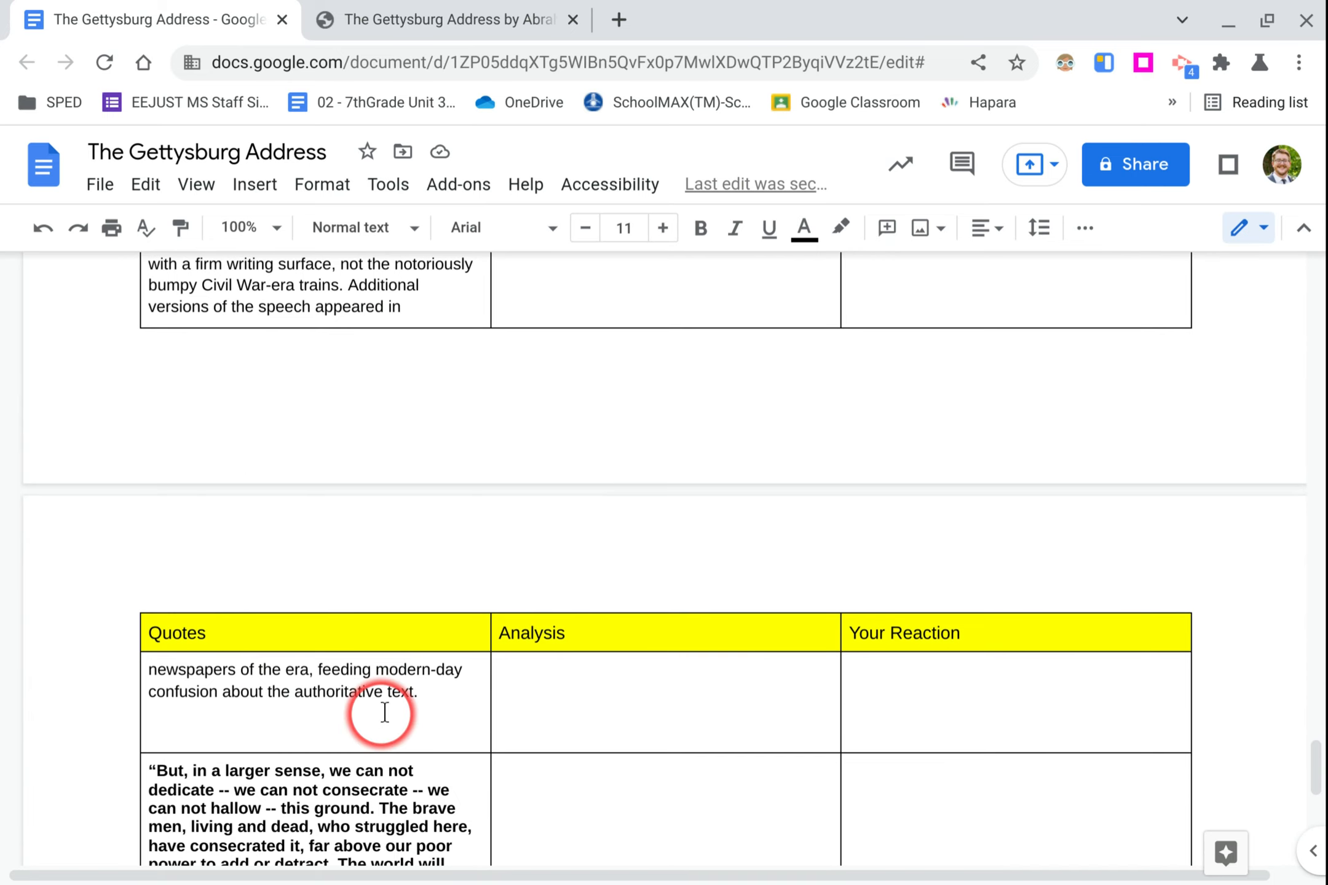
scroll(383, 713, "down", 4)
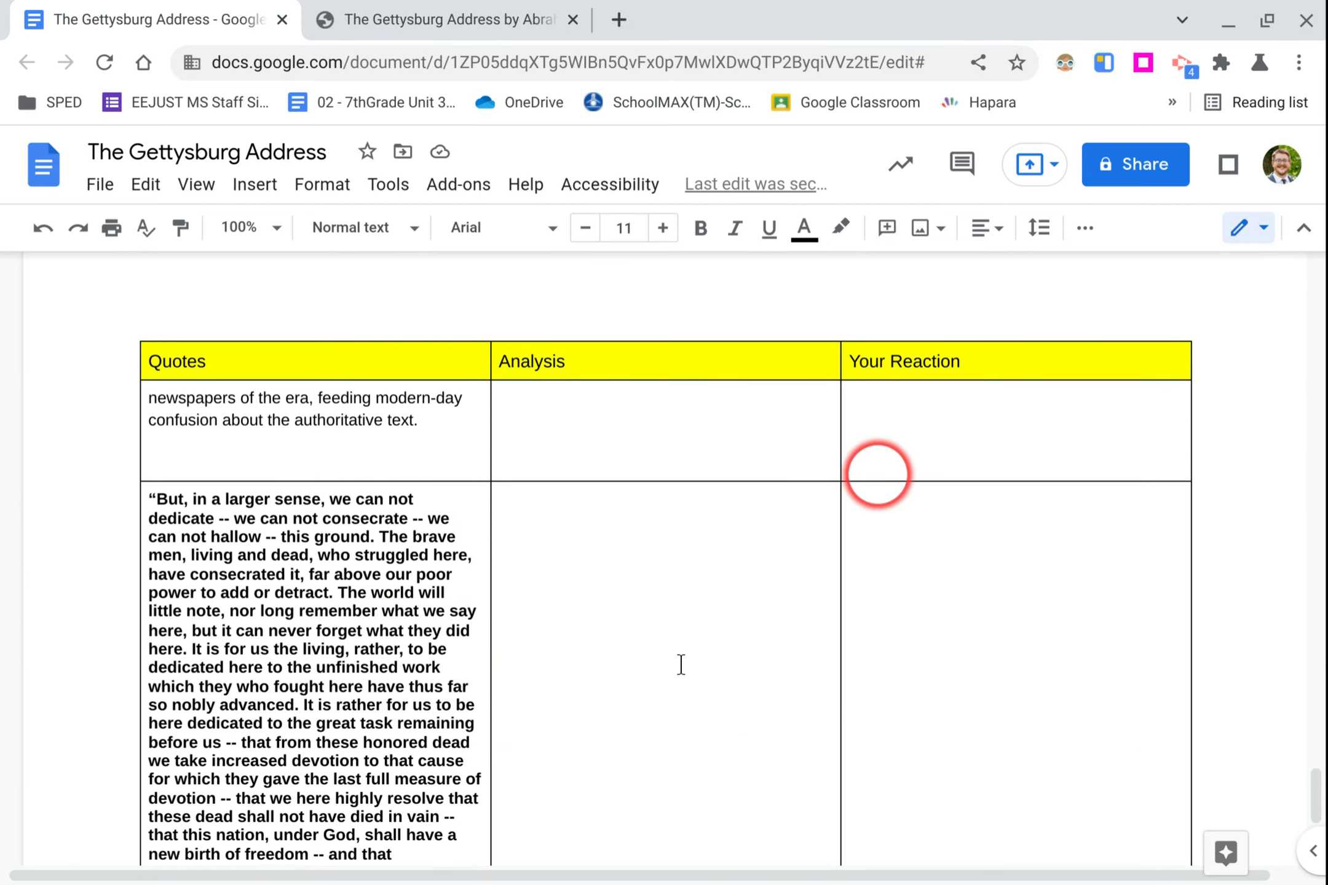
scroll(681, 664, "down", 3)
scroll(573, 669, "up", 3)
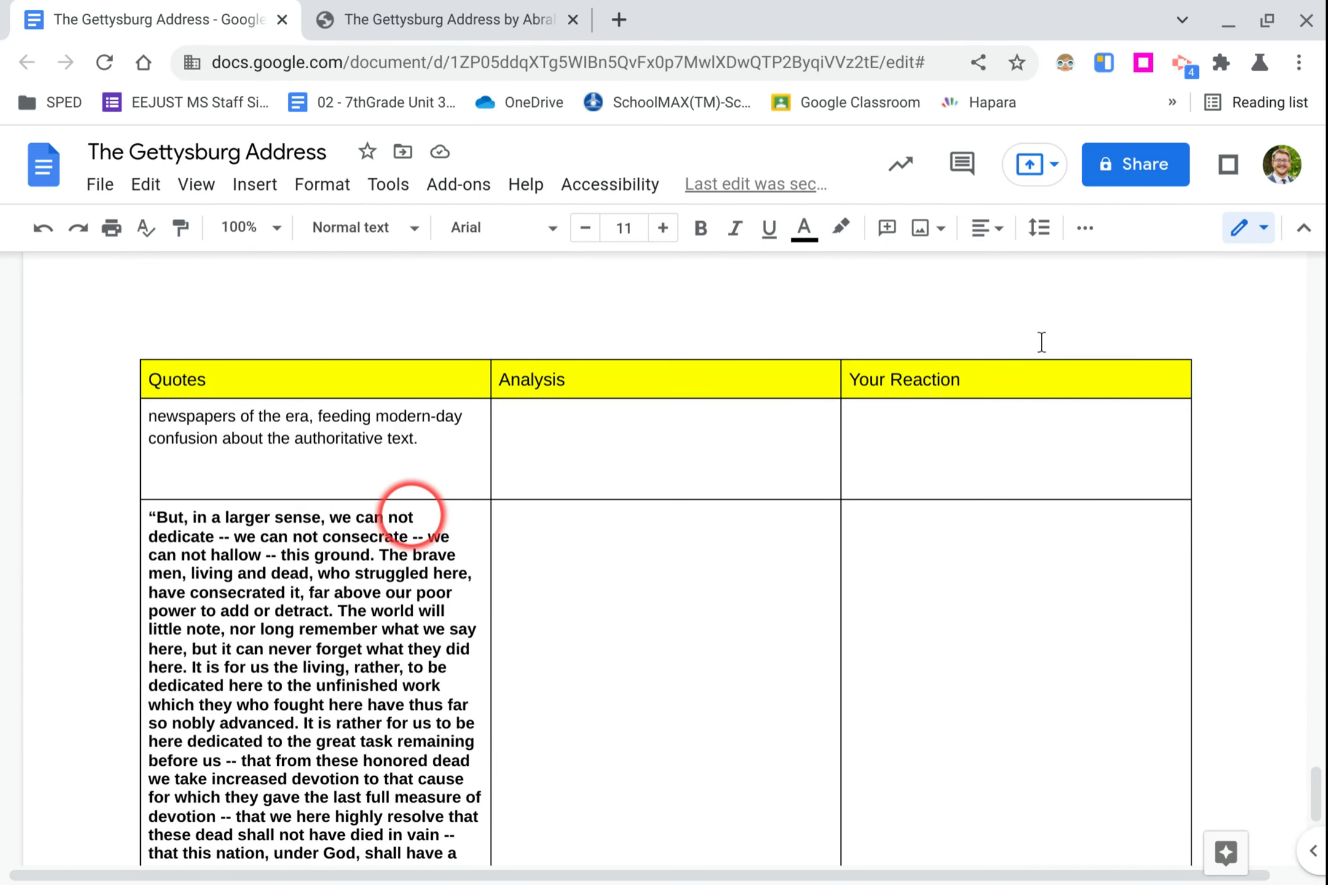
scroll(633, 479, "up", 10)
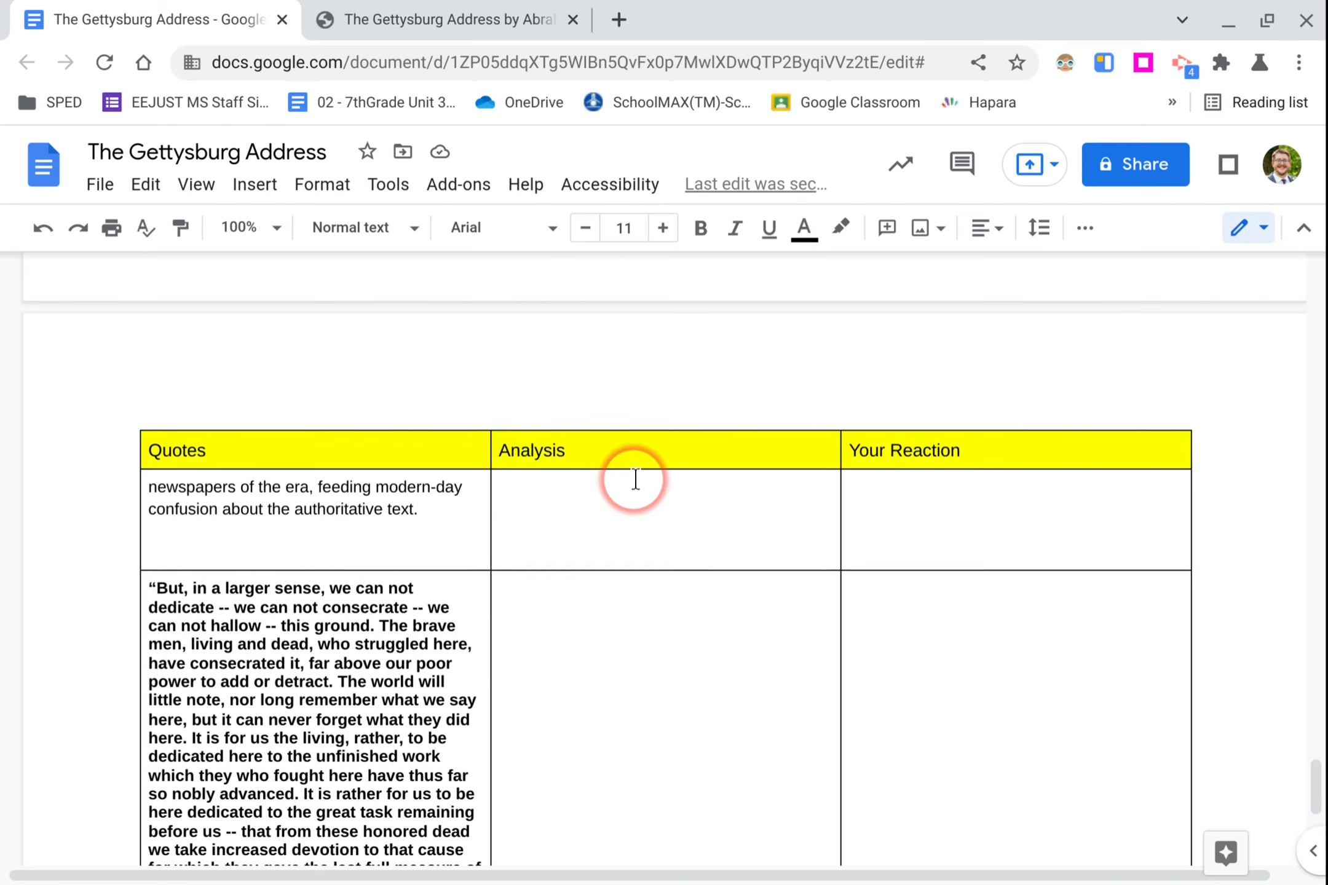
scroll(379, 490, "down", 8)
scroll(707, 646, "up", 15)
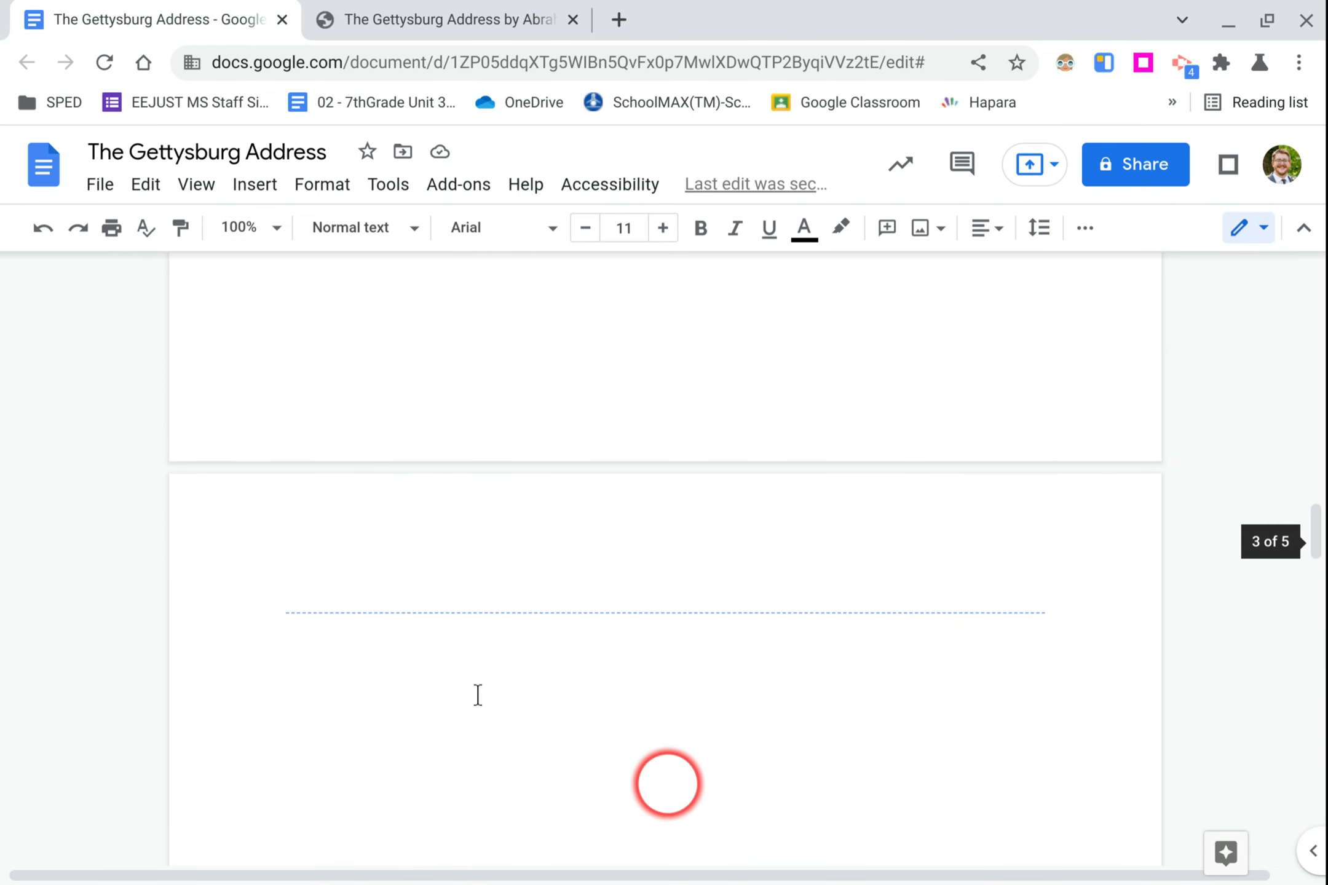
scroll(498, 652, "down", 15)
scroll(498, 655, "up", 8)
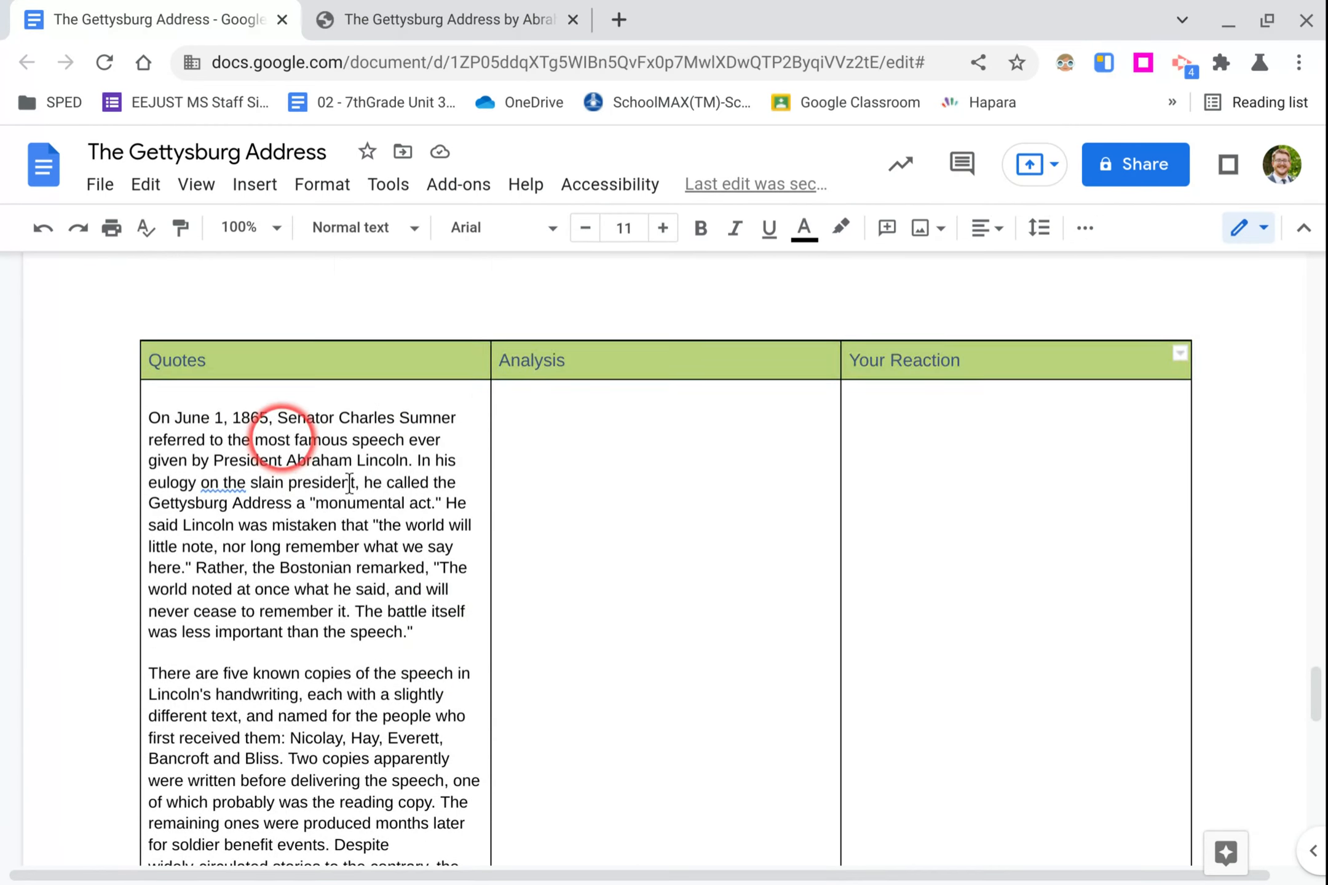
Insert a bookmark at the Quotes header cell of the table and copy the bookmark's link.
left_click(286, 439)
left_click_drag(212, 363, 123, 361)
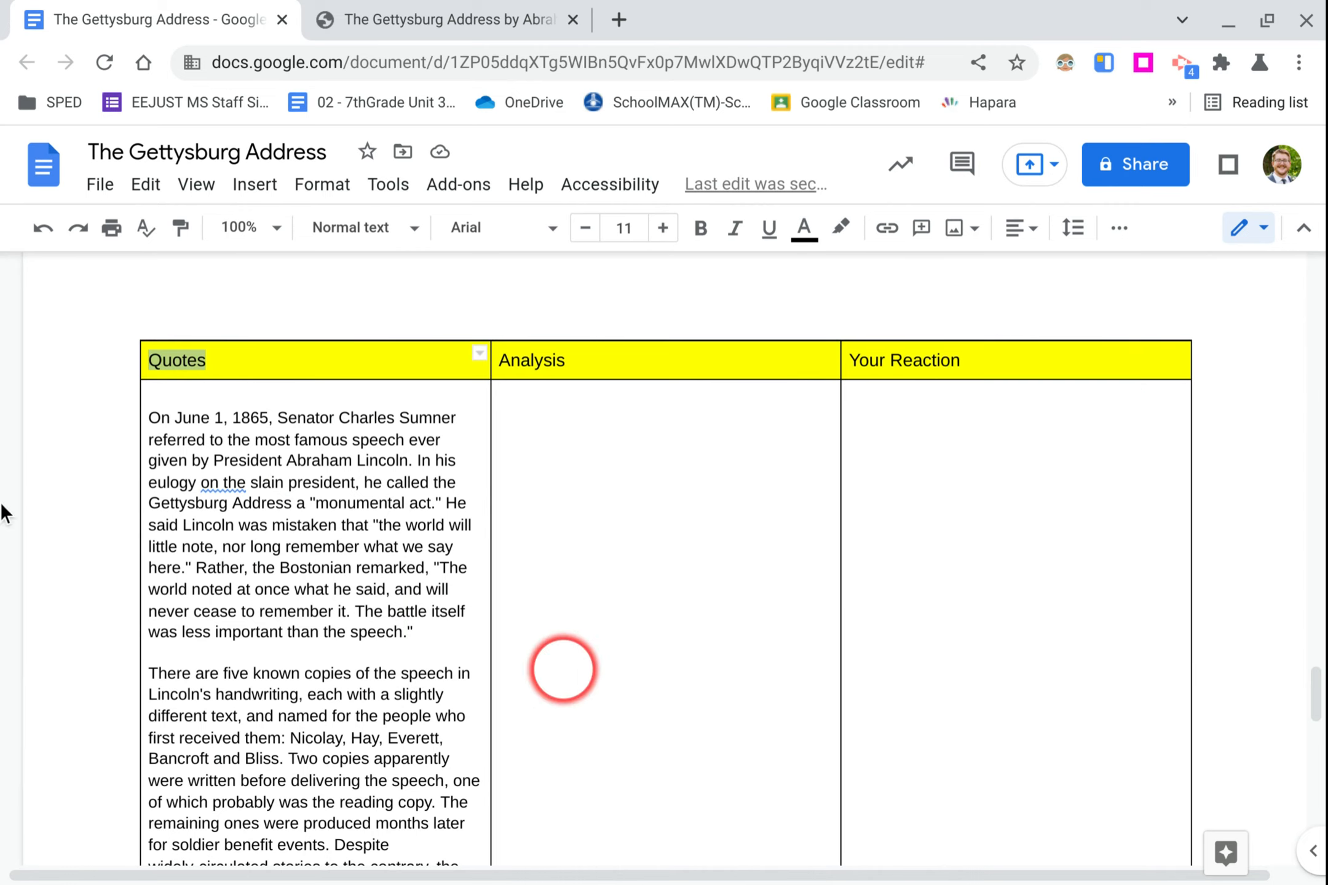
scroll(3, 341, "up", 10)
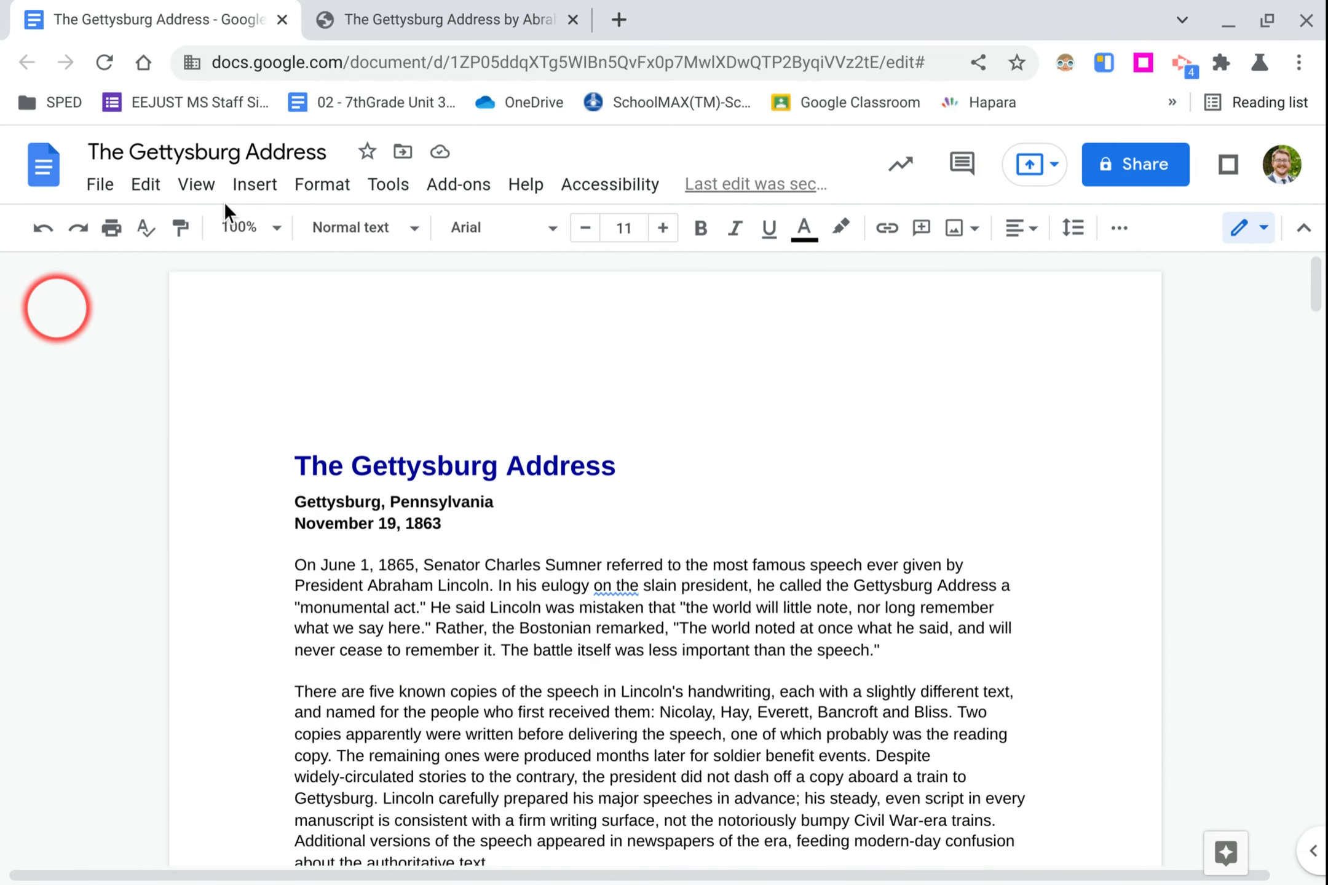
scroll(696, 424, "down", 6)
scroll(699, 428, "down", 10)
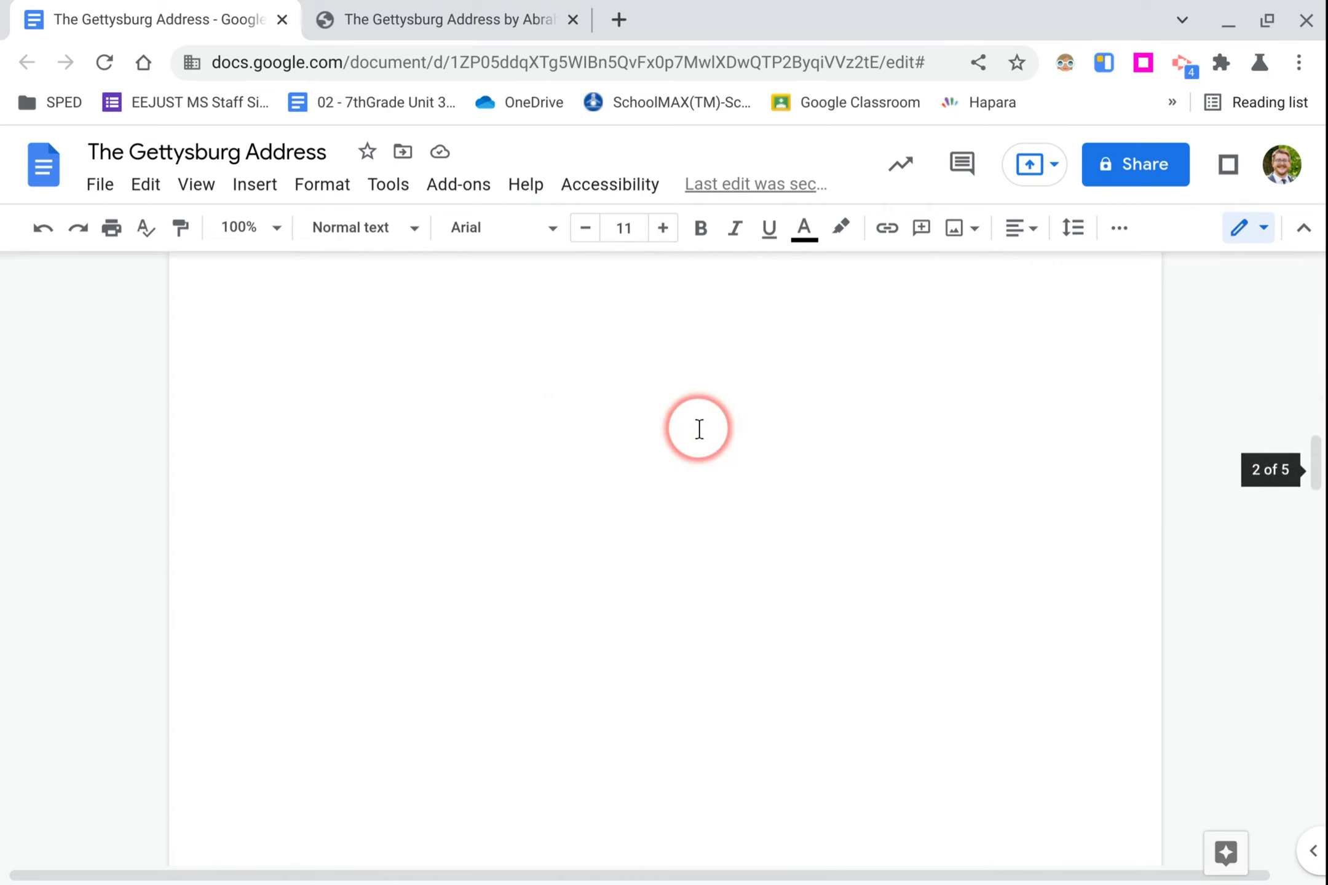
scroll(504, 405, "down", 10)
scroll(504, 406, "up", 1)
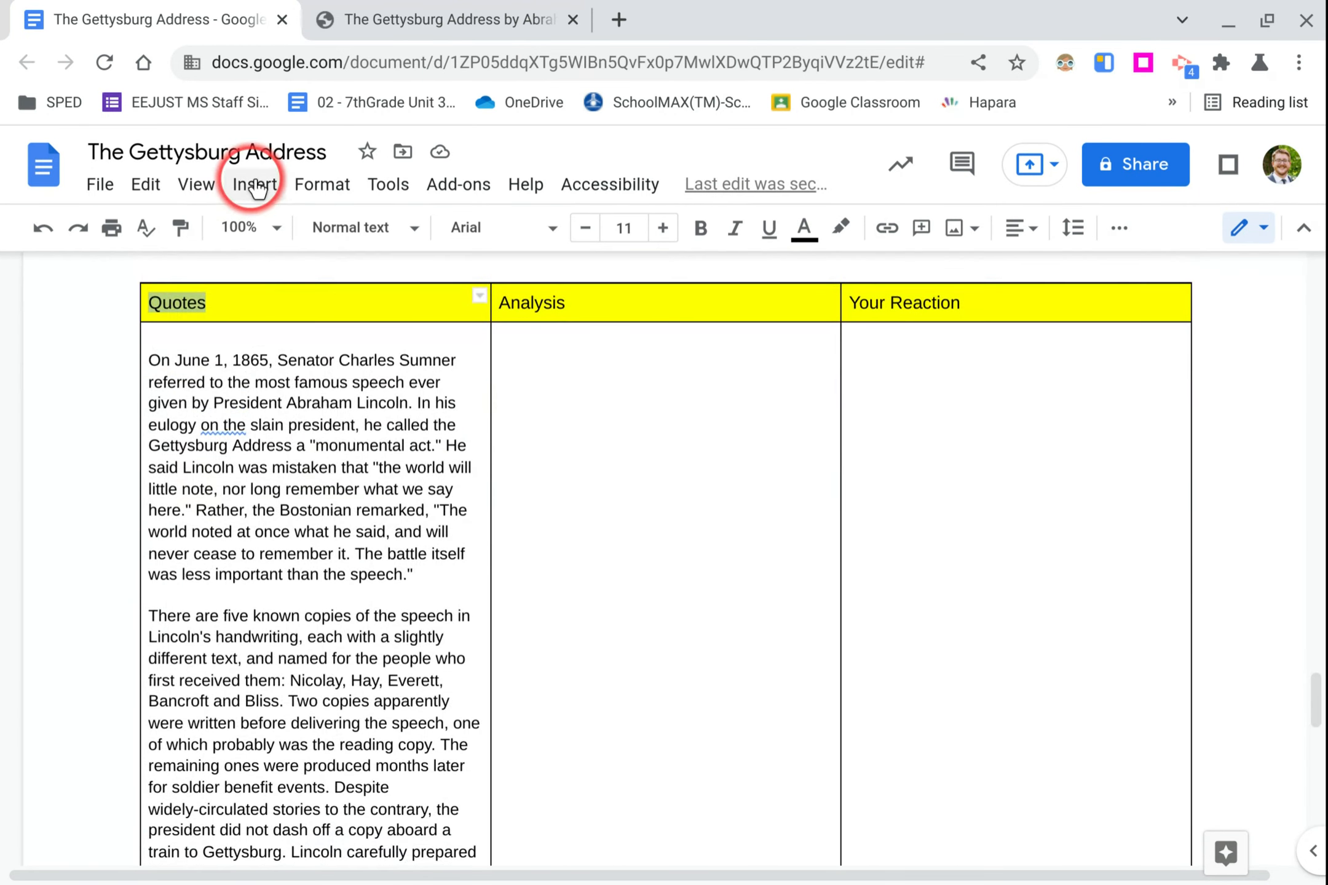
left_click(182, 301)
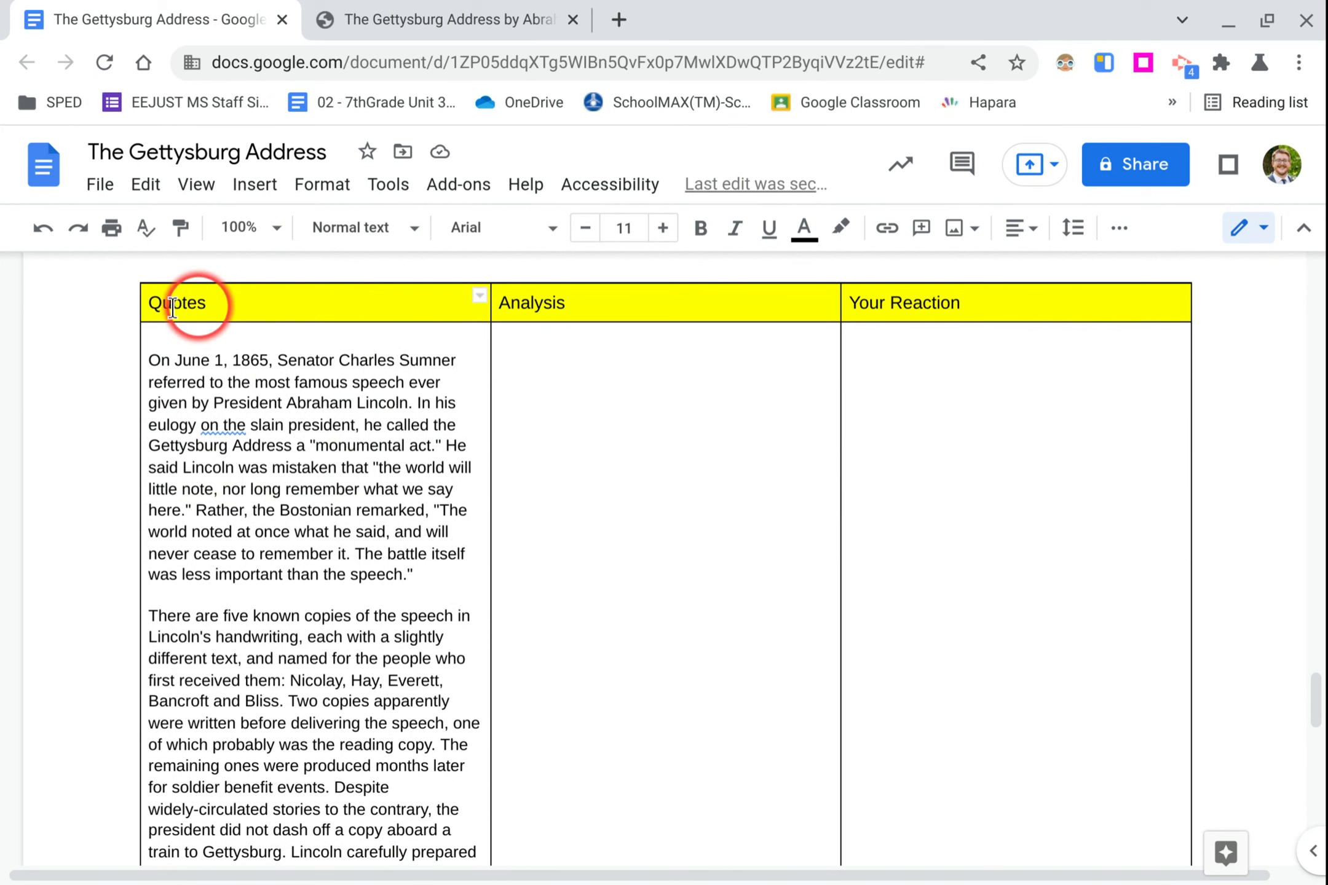
left_click_drag(148, 296, 97, 326)
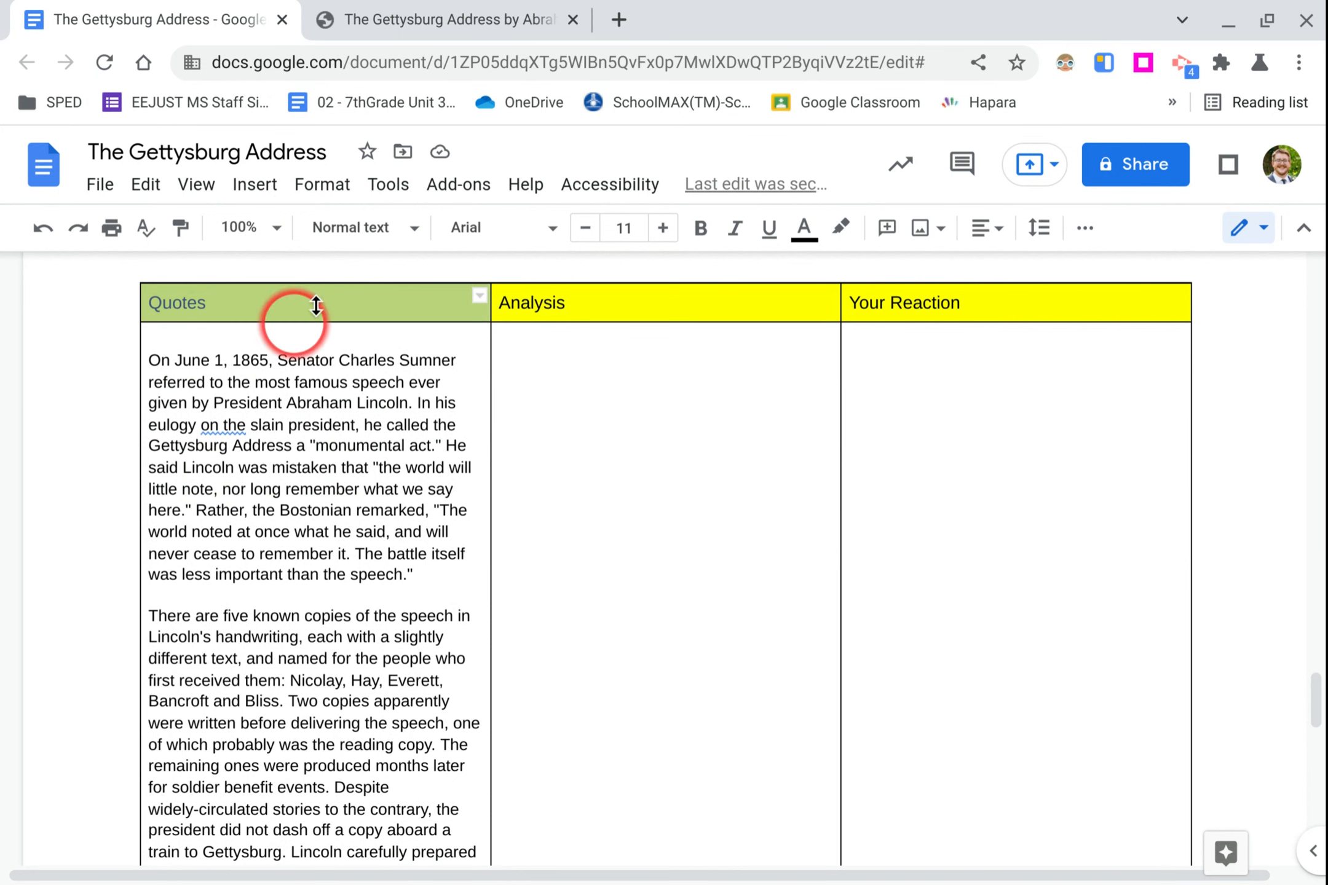
left_click(258, 186)
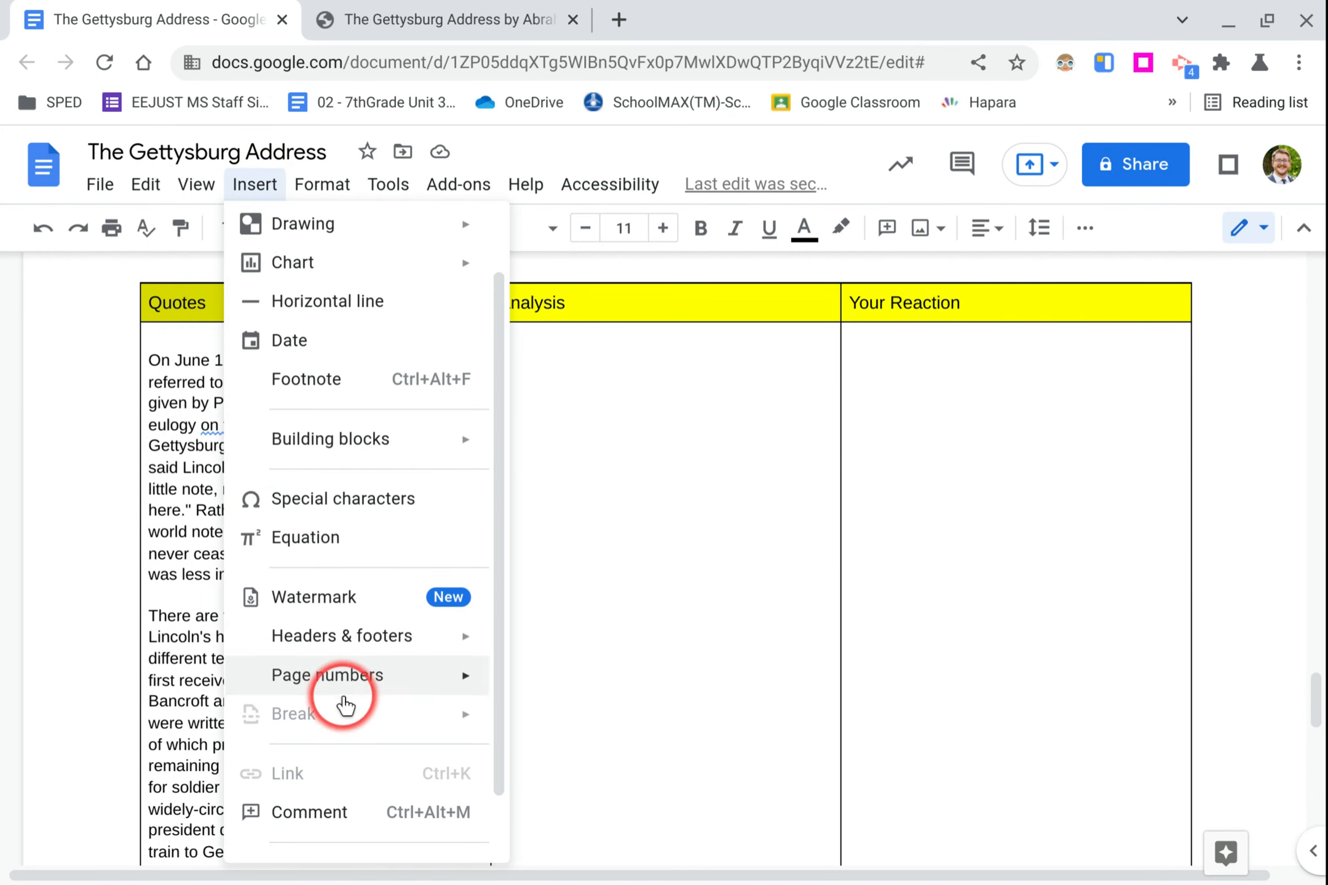
scroll(343, 713, "down", 1)
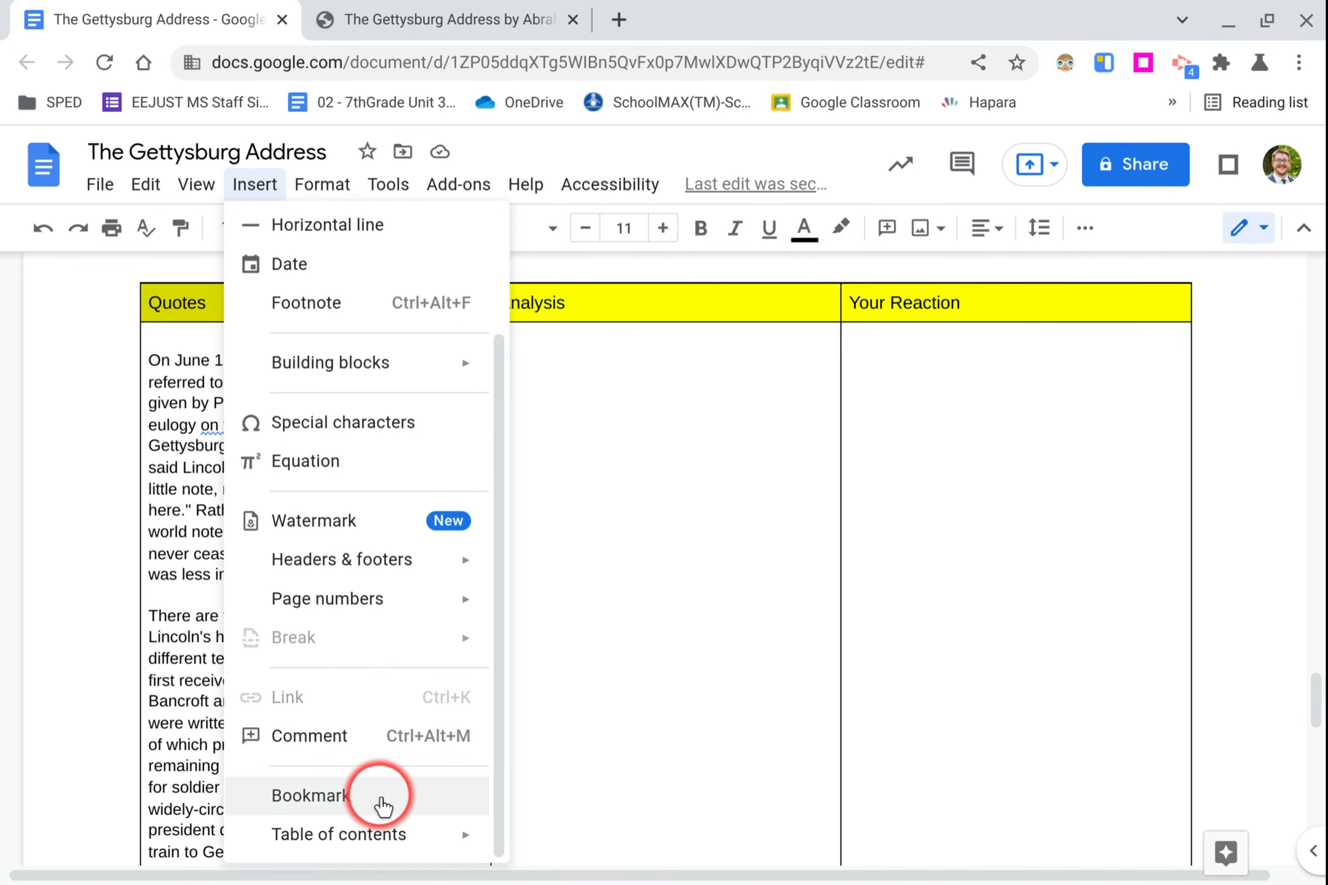
left_click(382, 799)
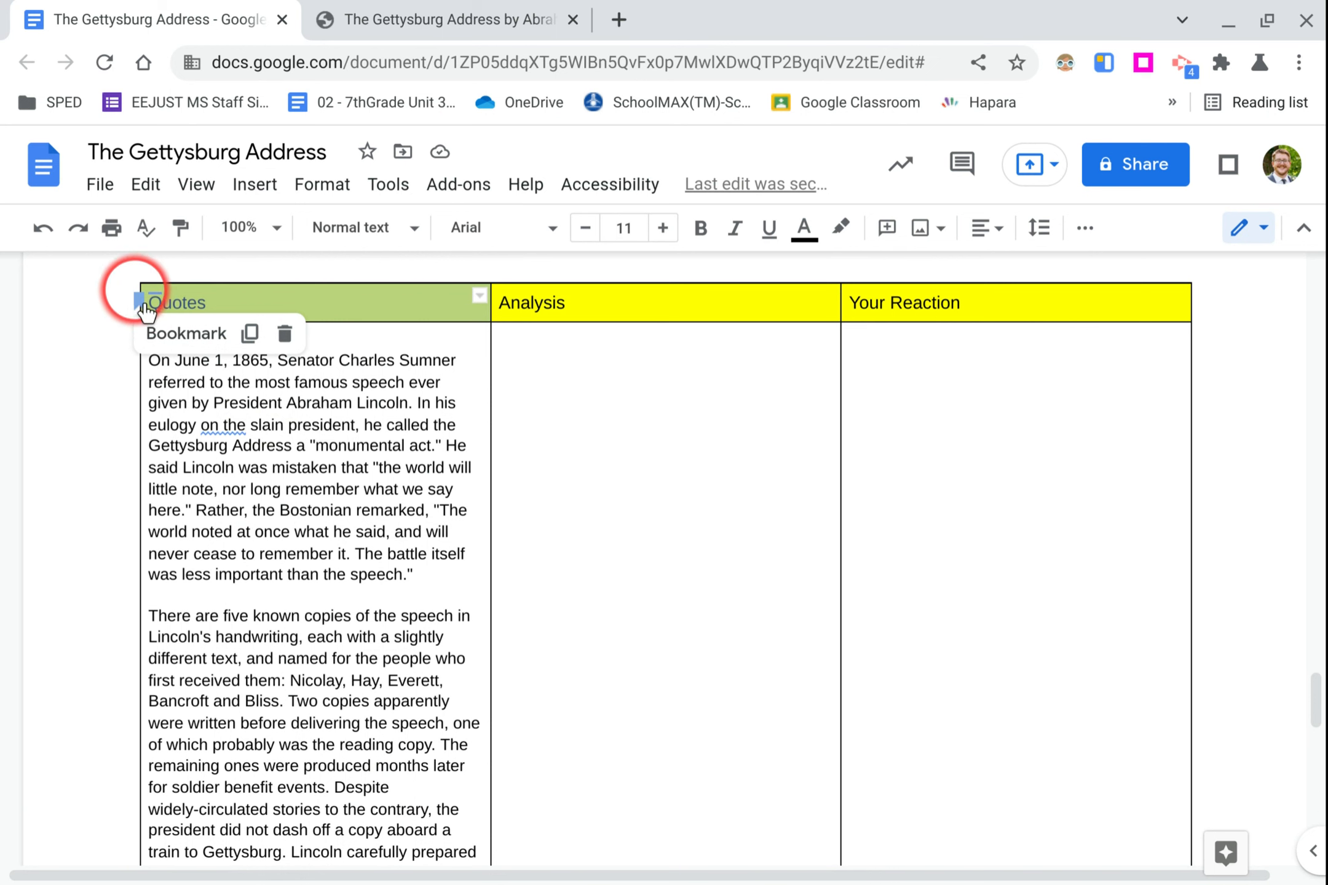
left_click(250, 333)
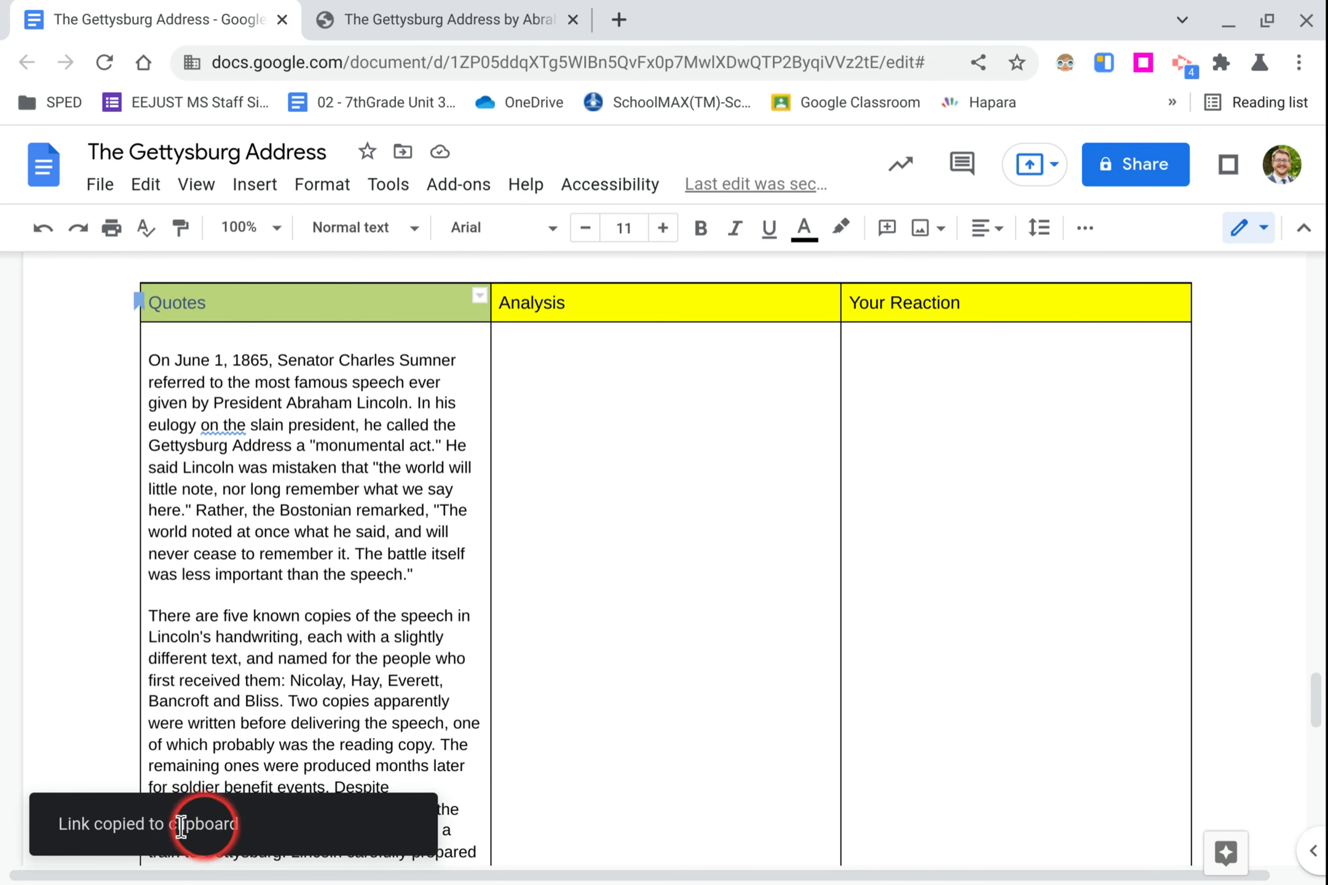
Add the line "Directions: Use the Note Guide to help organize your thoughts on this primary source" above the document title.
scroll(295, 768, "up", 20)
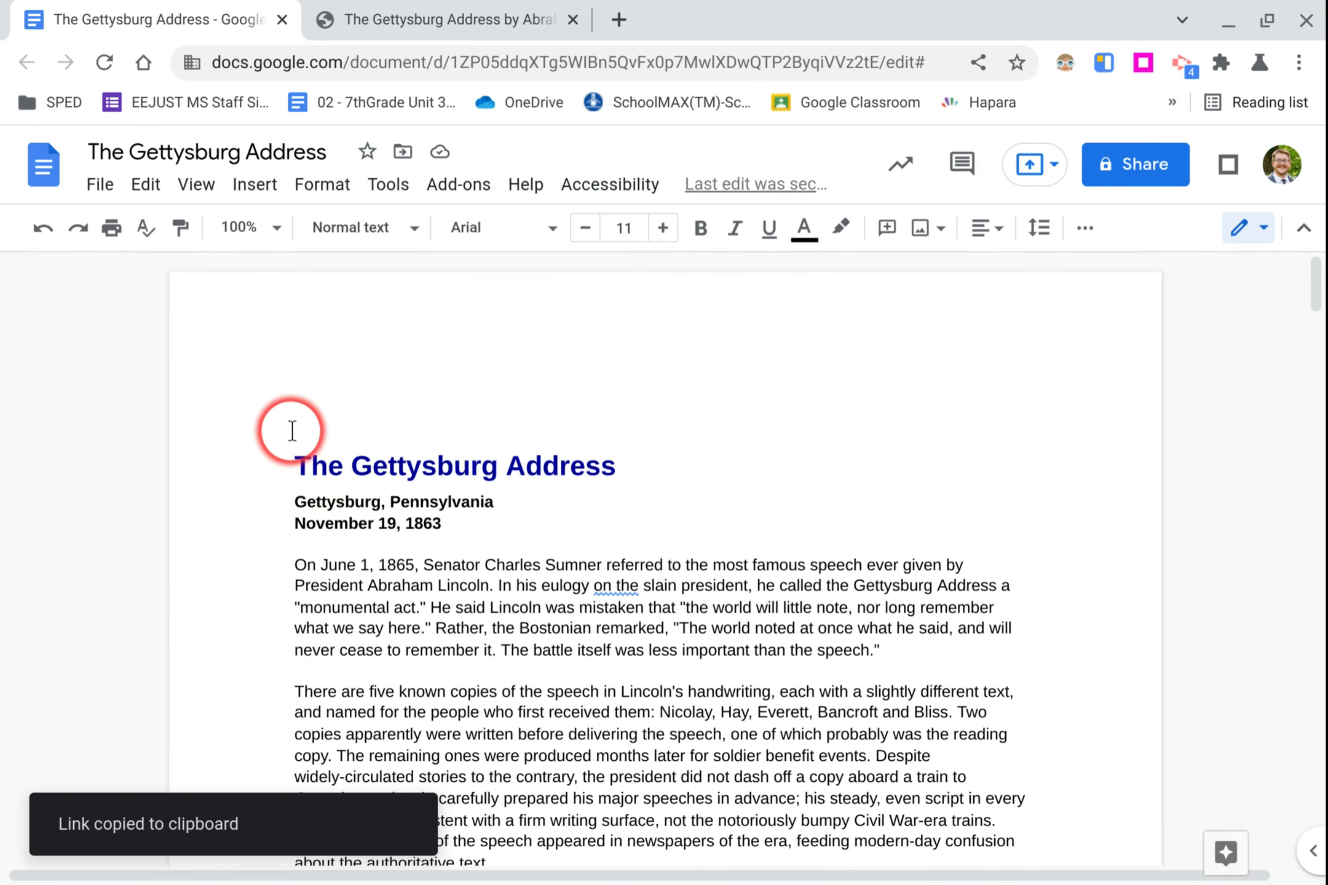
left_click(333, 394)
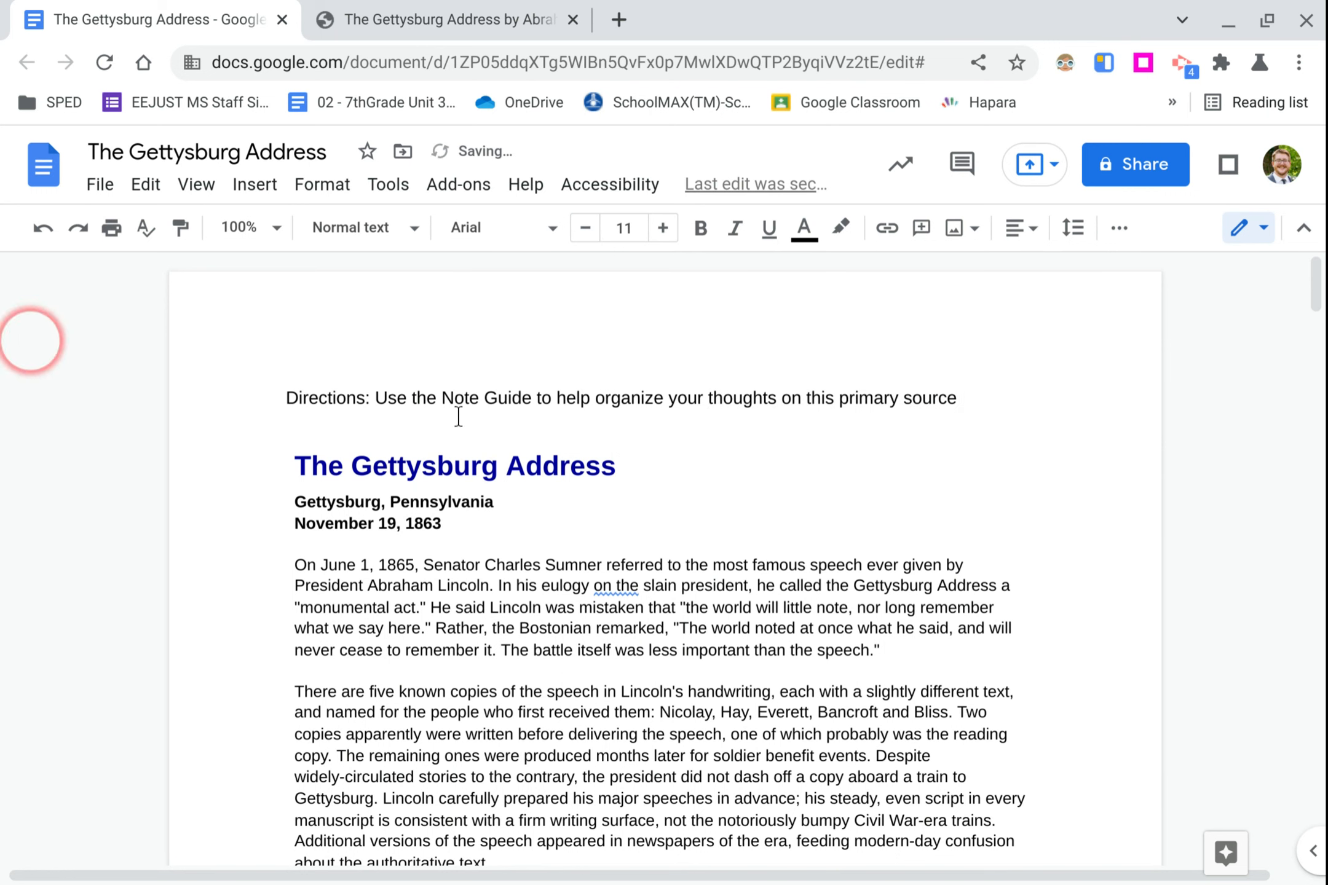
Link the words "Note Guide" in the directions line to the copied table bookmark address.
left_click_drag(441, 400, 527, 401)
right_click(528, 401)
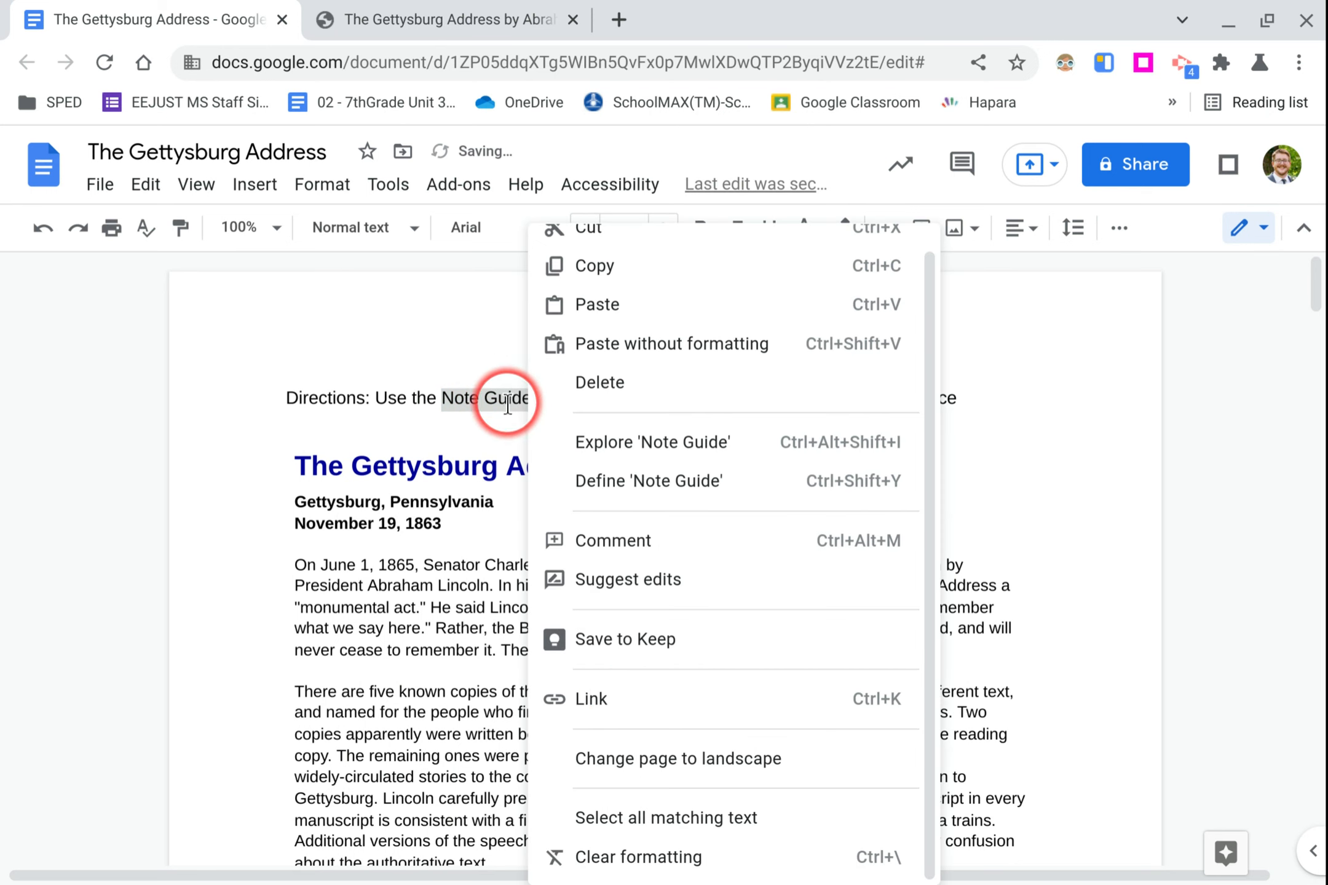
left_click(625, 701)
left_click(622, 461)
key("ctrl+v")
left_click(808, 523)
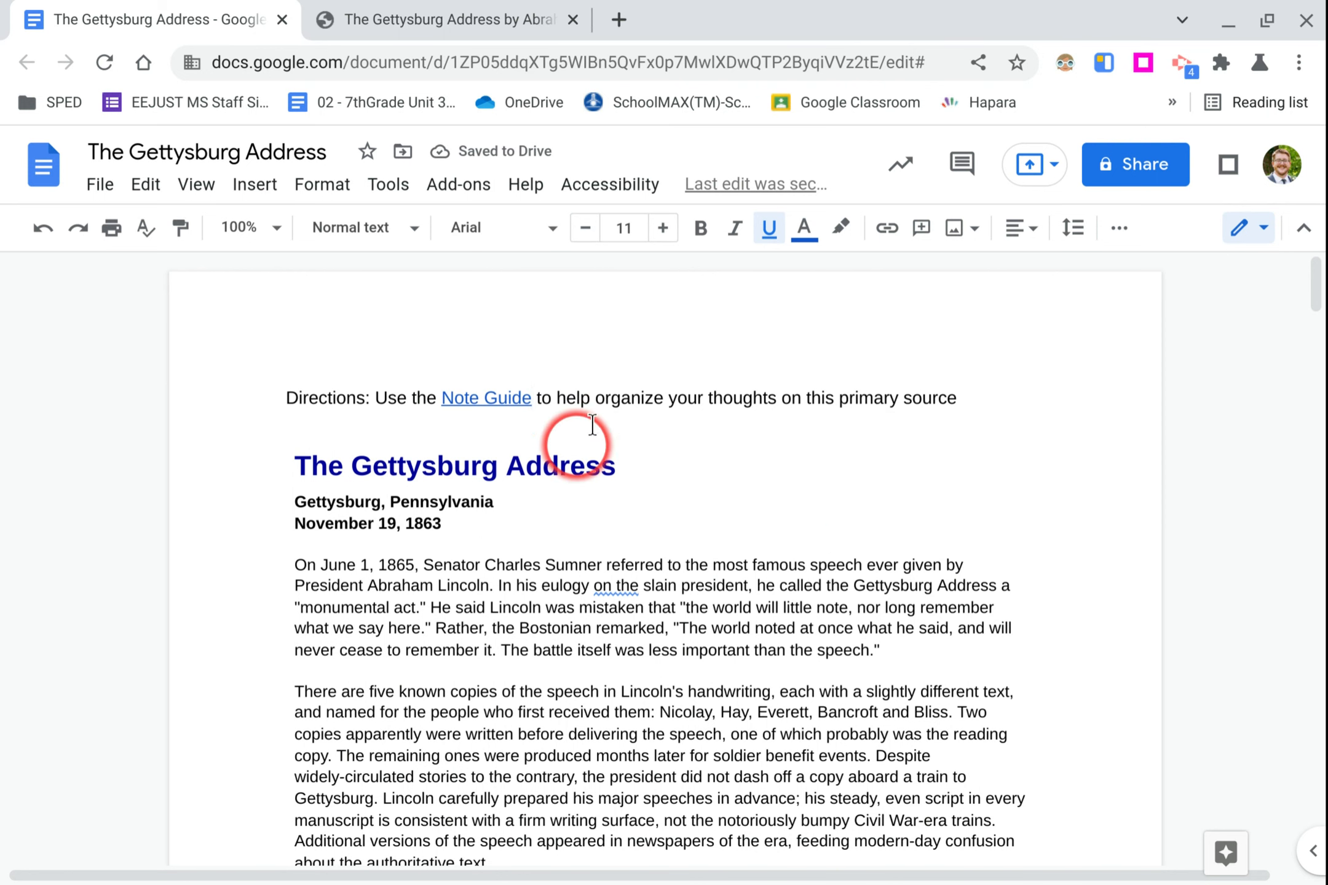
Follow the Note Guide link to test that it leads to the Quotes table, and return to the directions line.
left_click(486, 398)
left_click(528, 444)
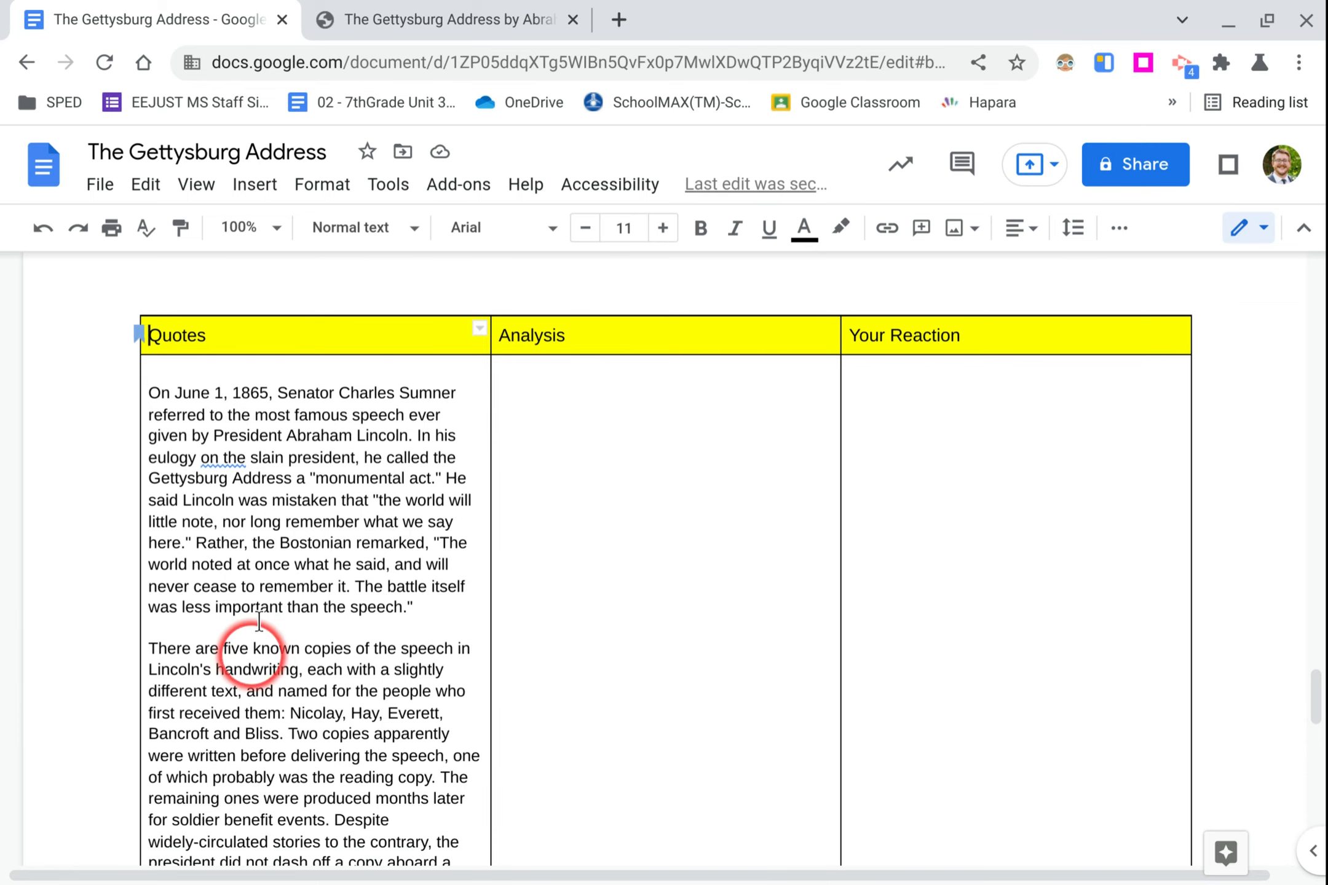
scroll(260, 614, "down", 1)
scroll(260, 615, "down", 3)
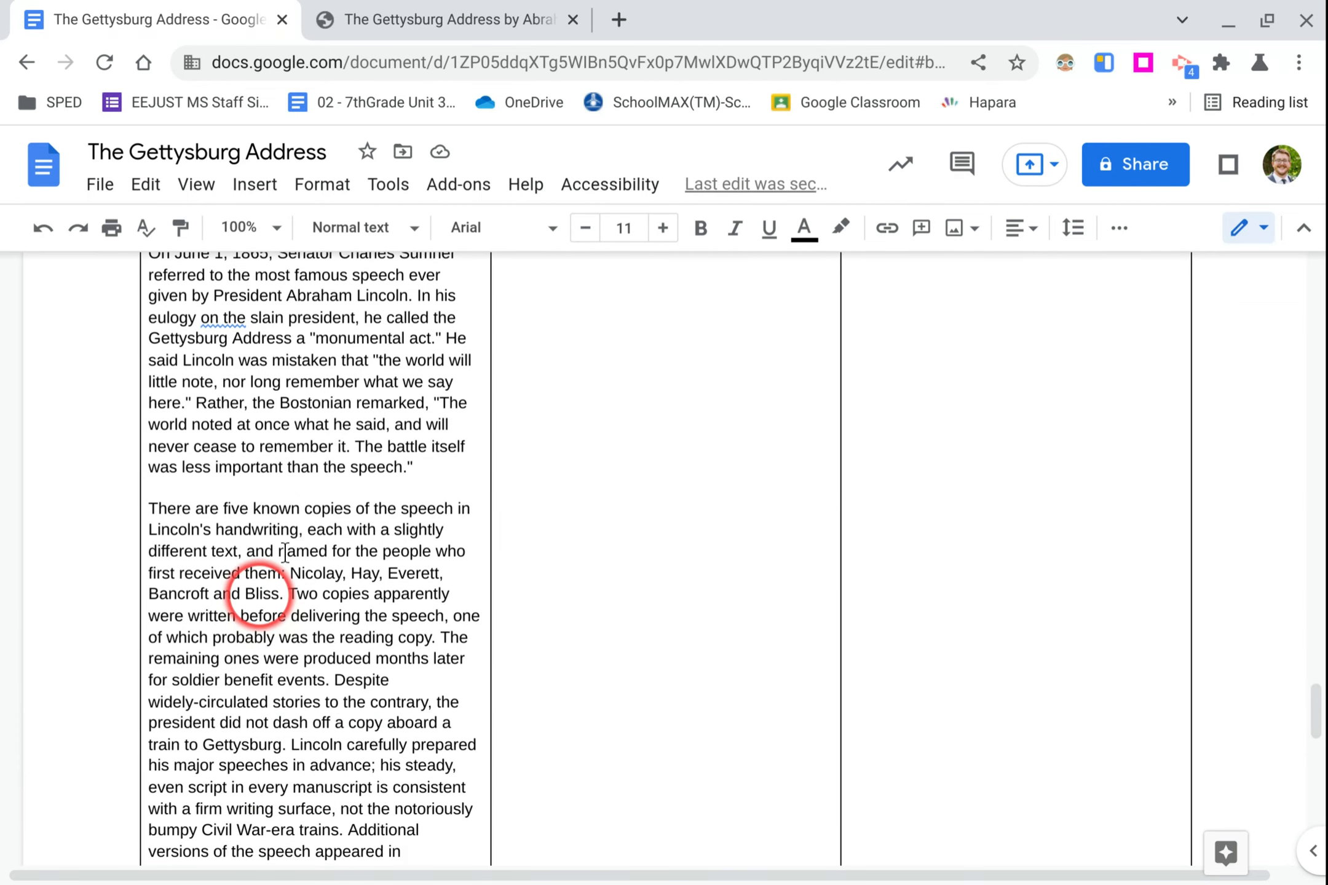
scroll(898, 489, "up", 20)
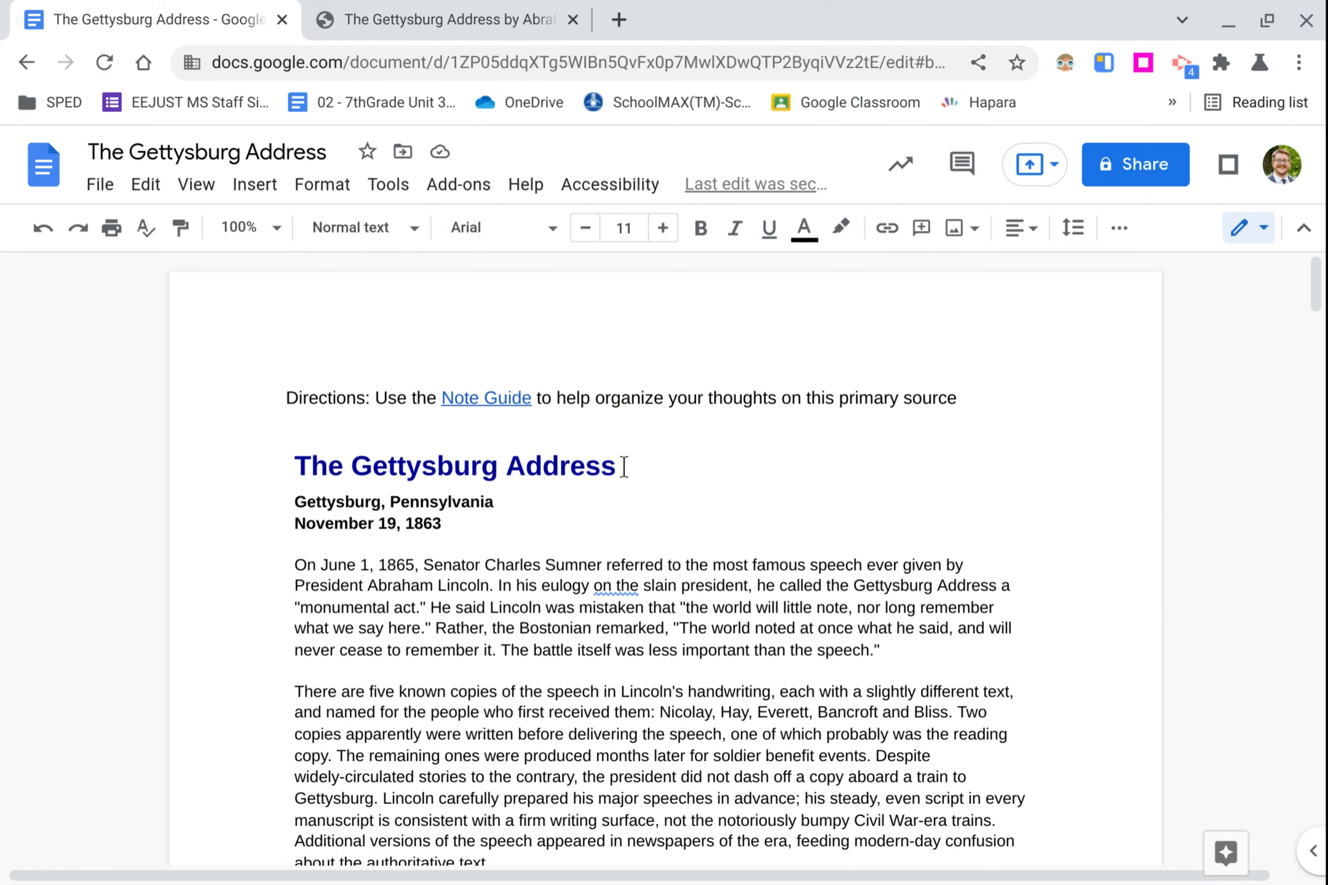
Open the copied bookmark link in a separate browser tab to test it, and close that tab again.
left_click(1139, 258)
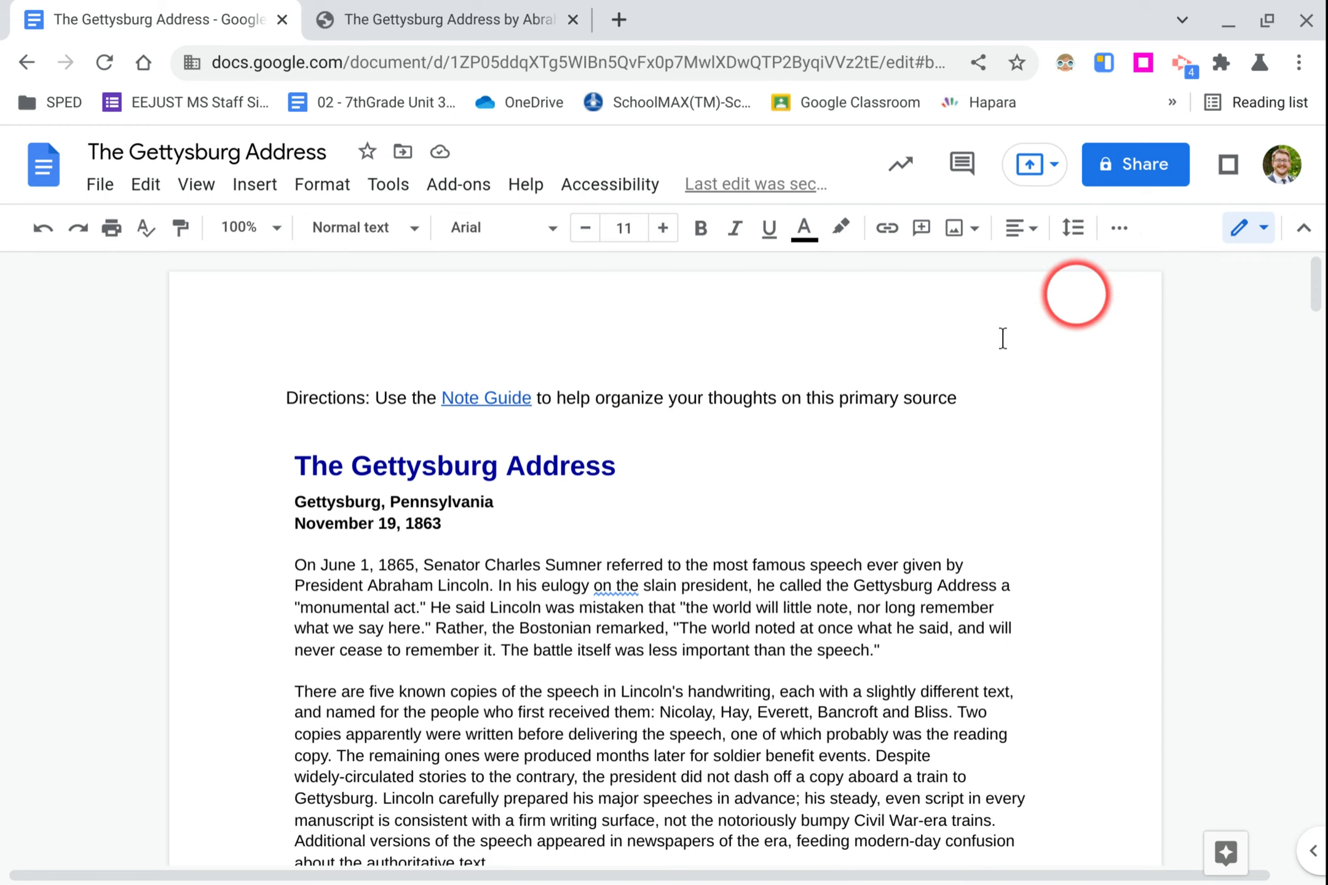
left_click(632, 8)
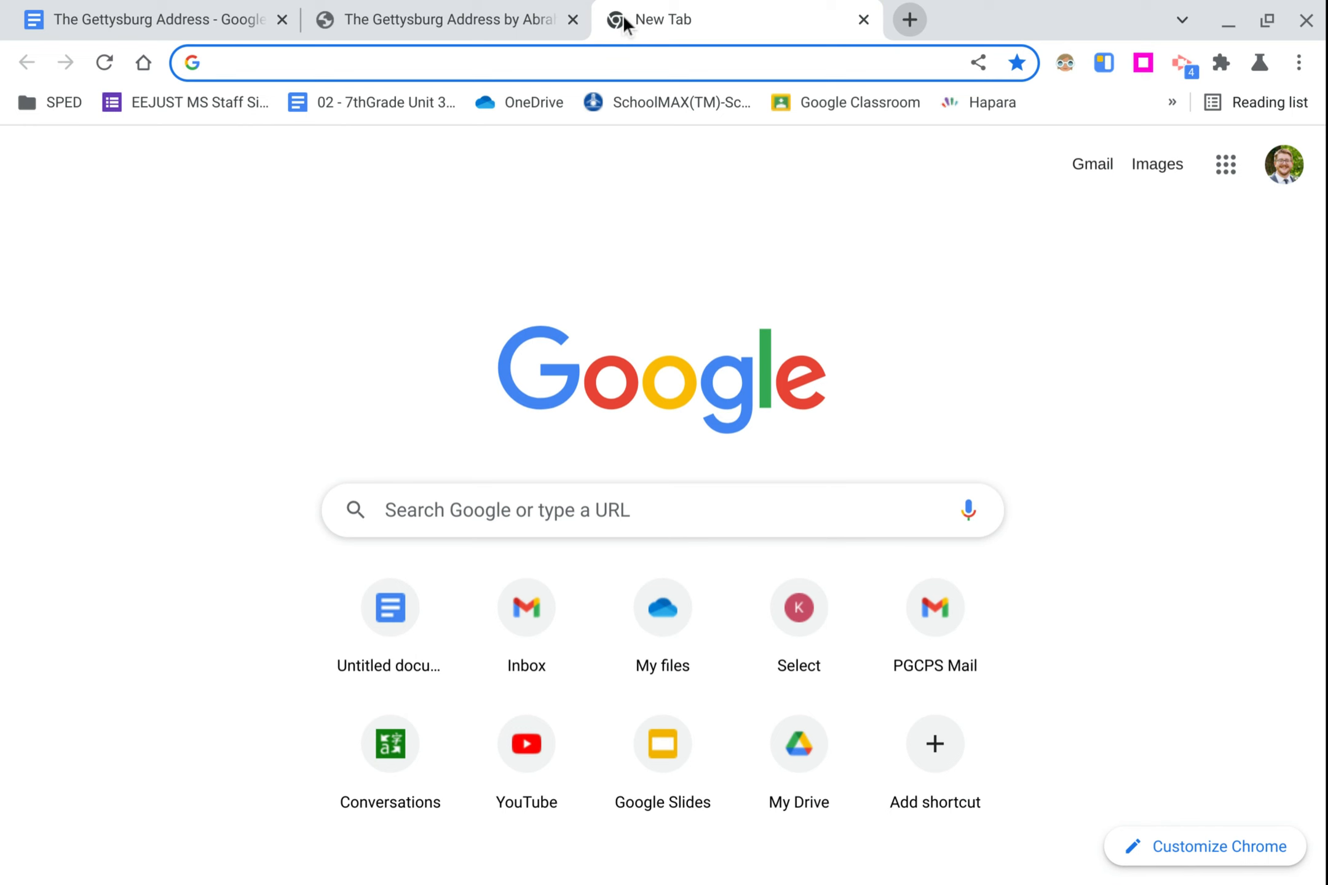
key("ctrl+v")
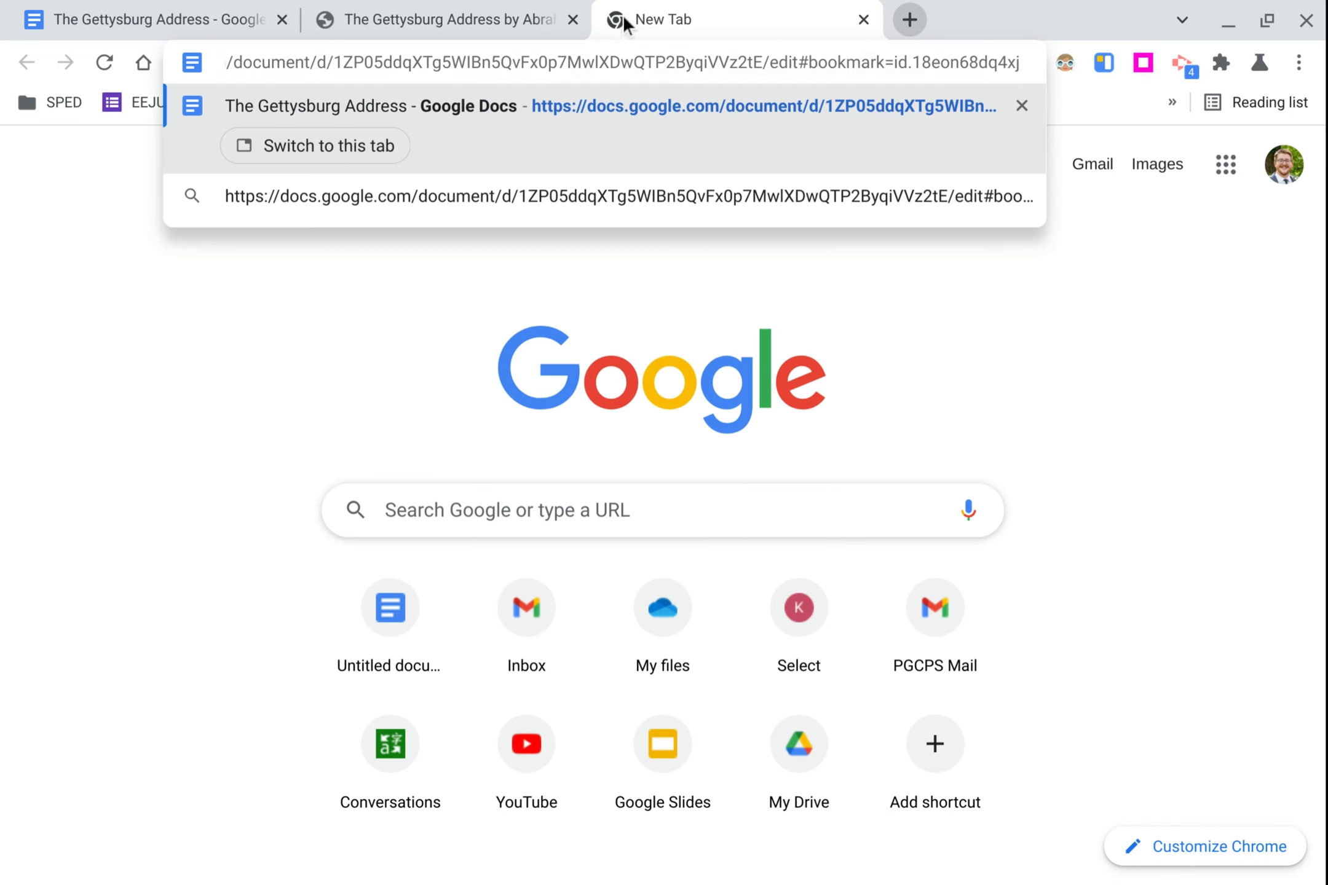
key("Return")
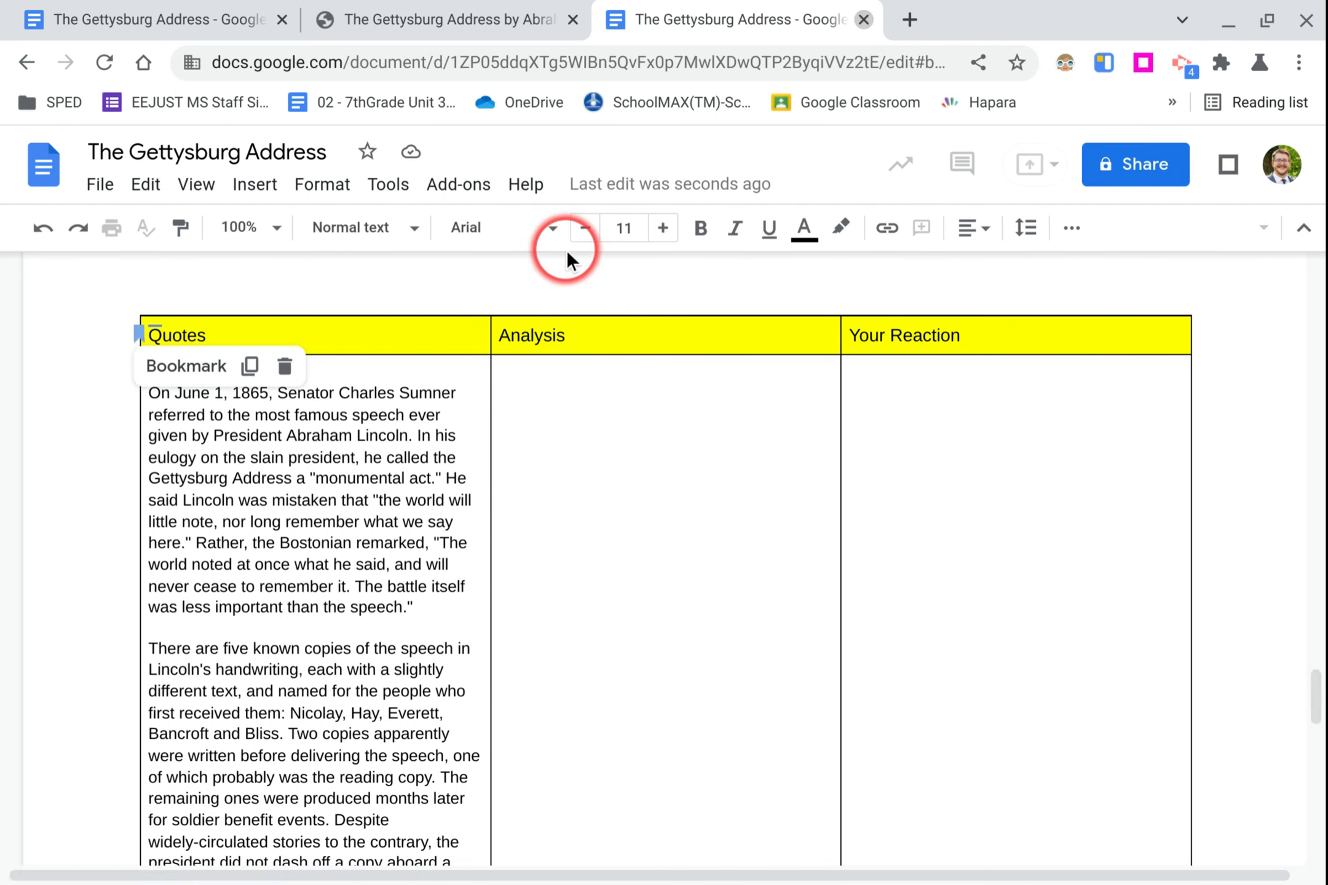
key("ctrl+w")
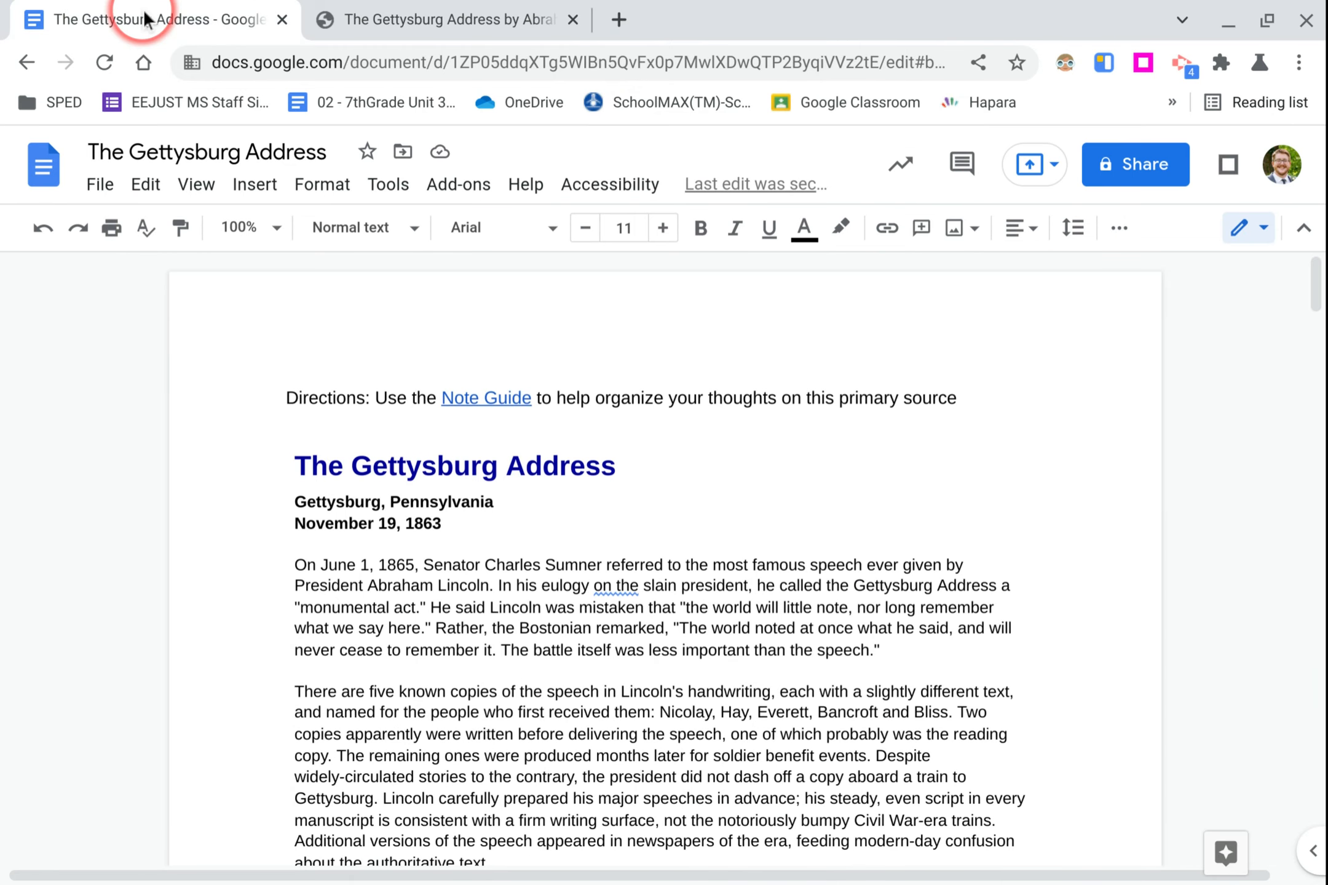
Insert the image wallpaper.jpg from Google Drive as the document's watermark.
left_click(256, 186)
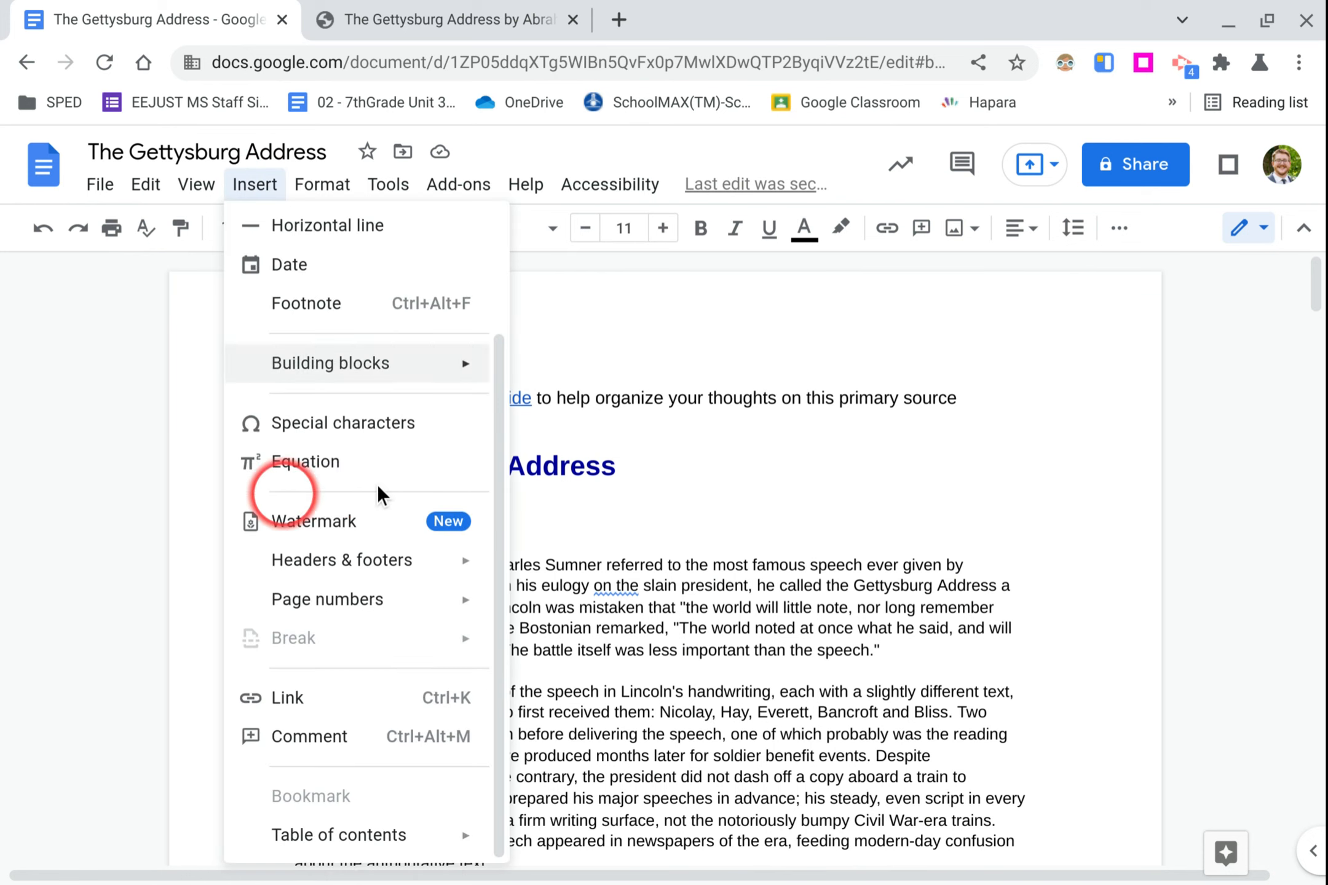
left_click(392, 534)
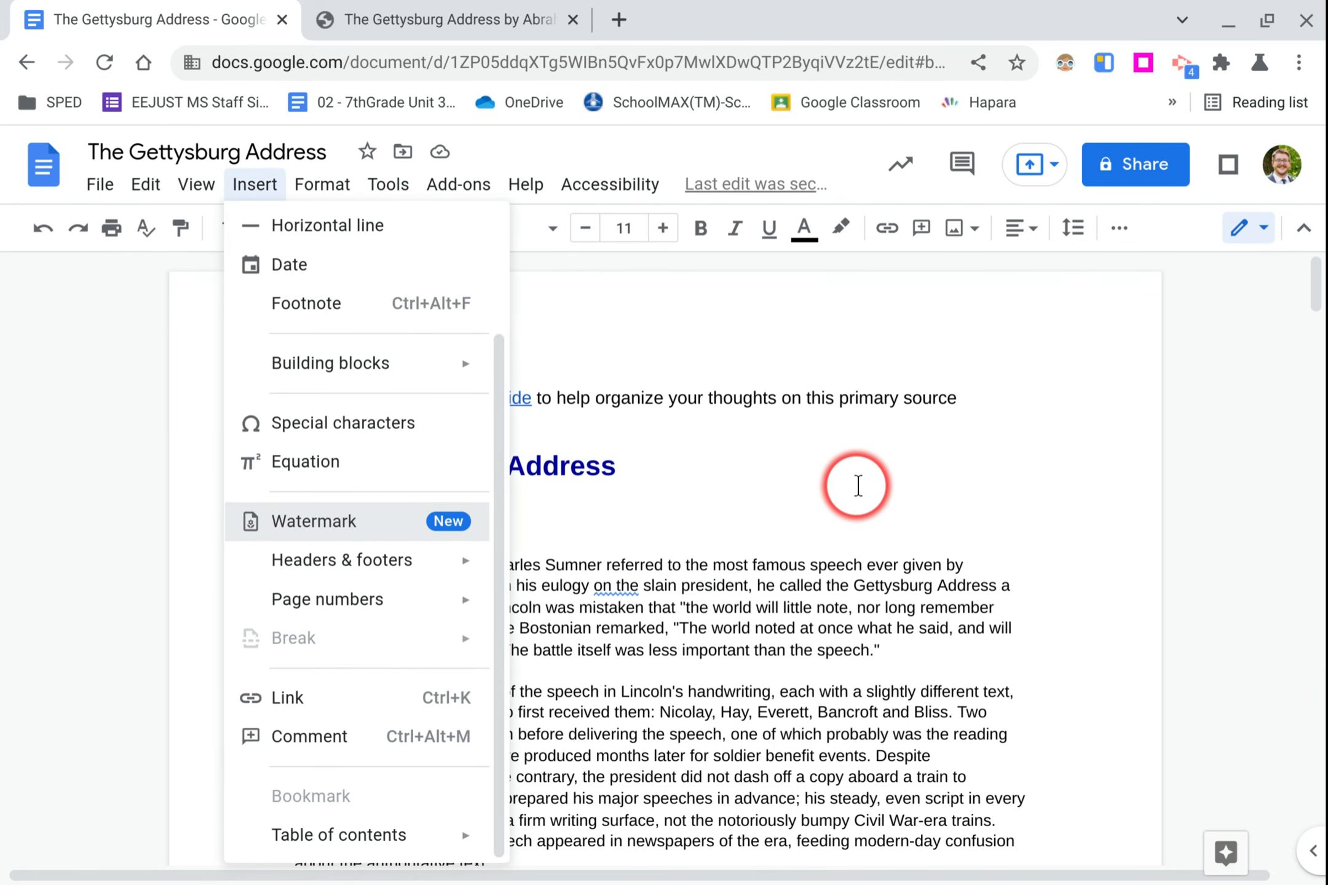
left_click(1162, 524)
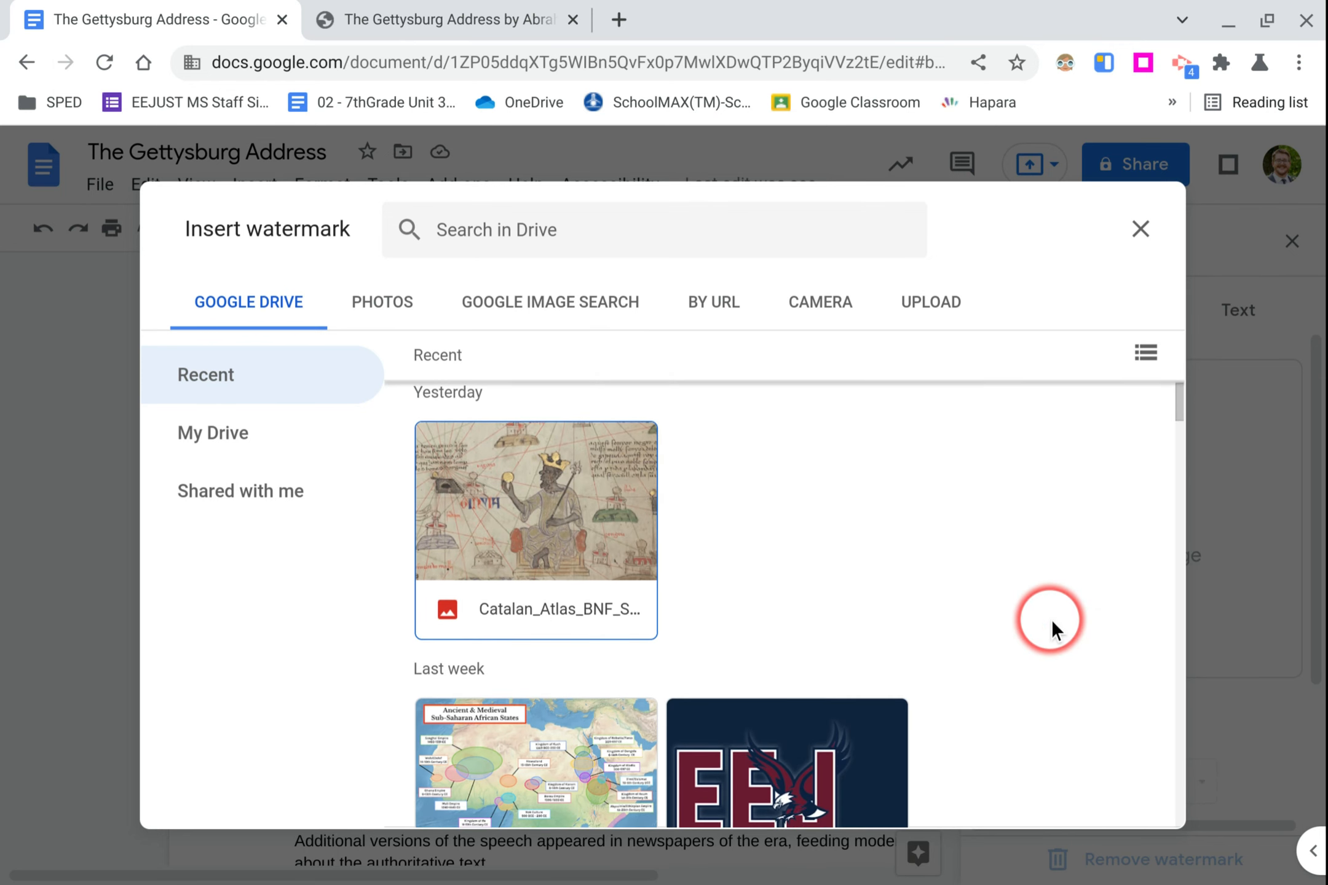
scroll(1052, 624, "down", 3)
left_click(784, 645)
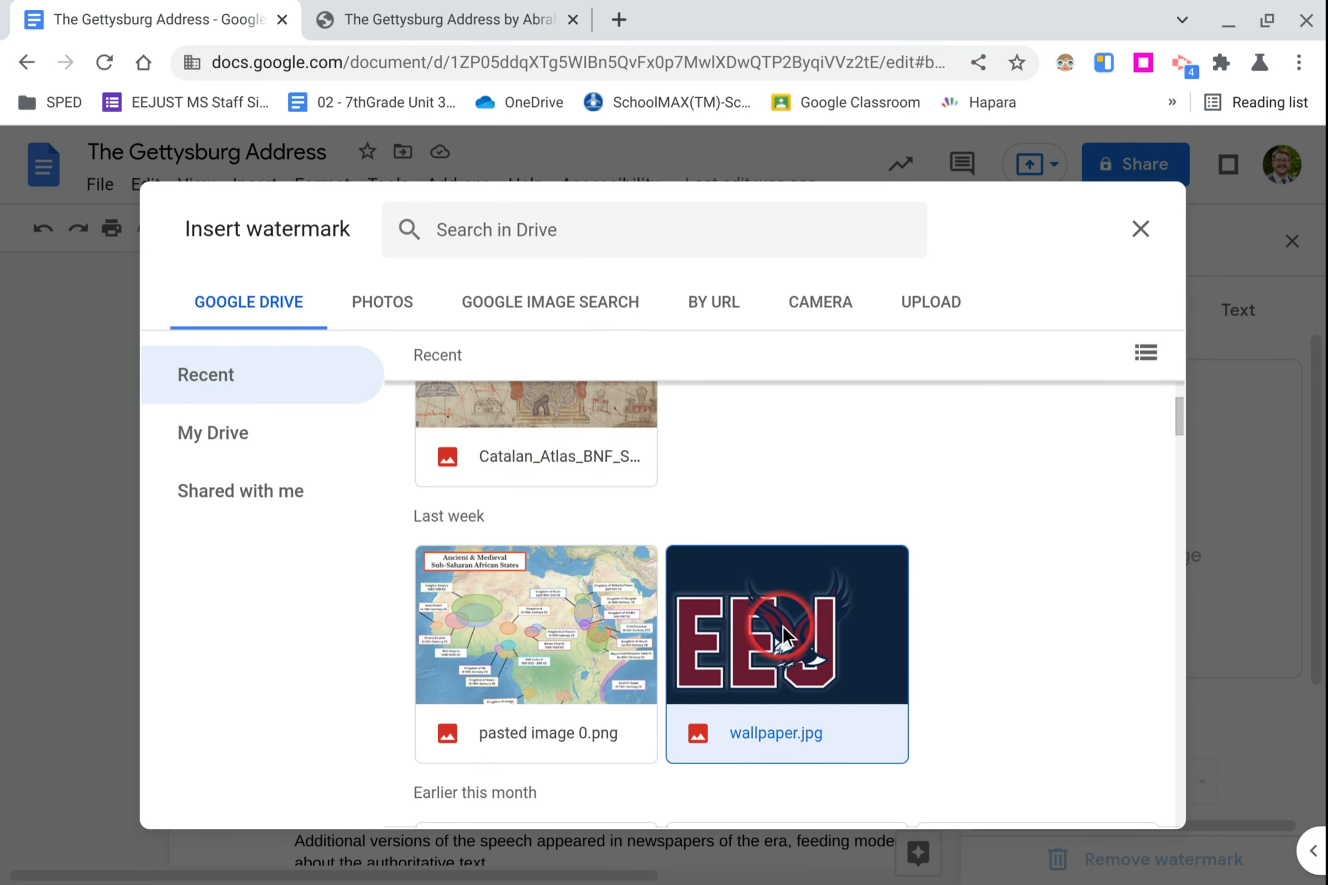
left_click(1081, 799)
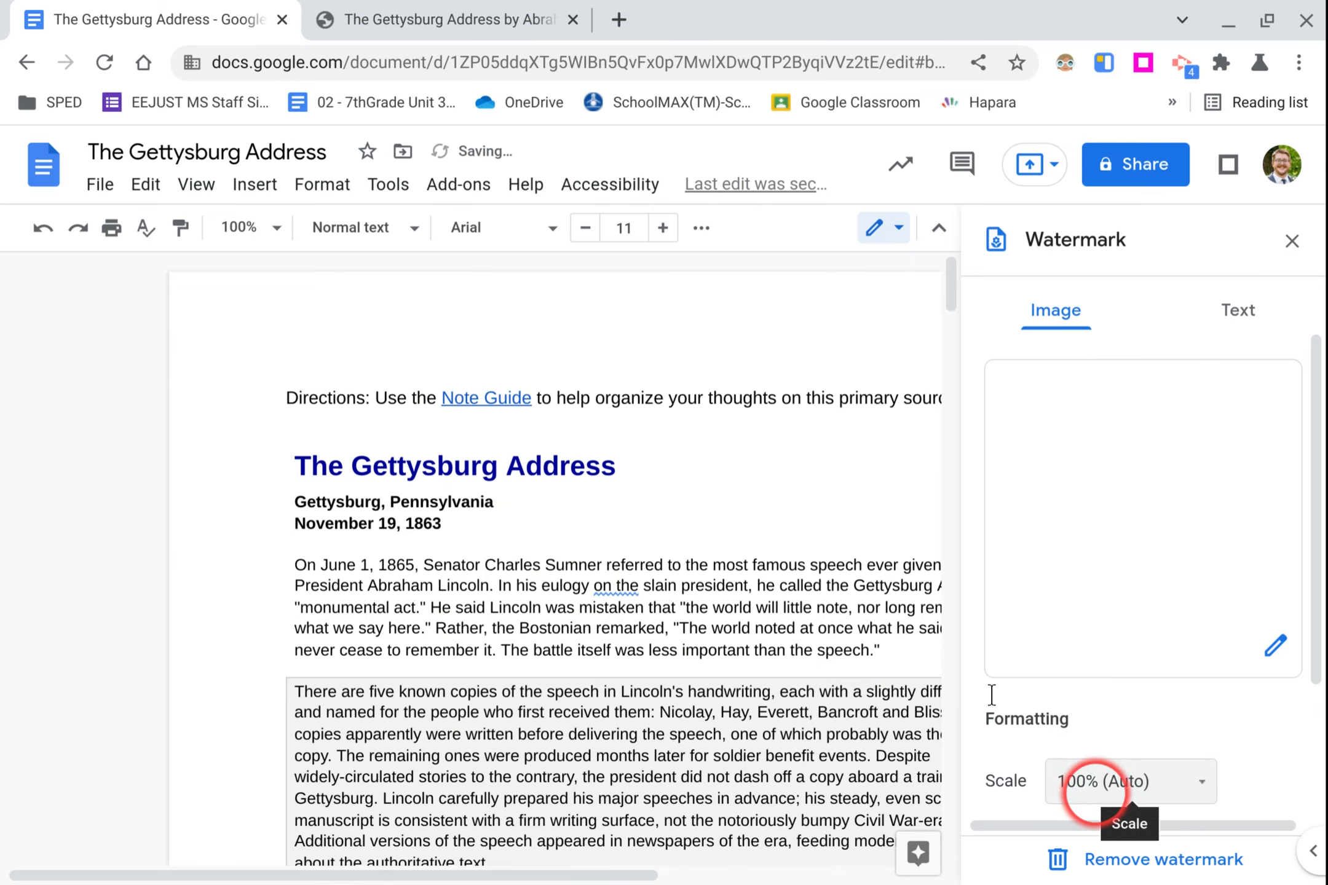
Set the watermark image's scale to 50%.
scroll(821, 541, "down", 2)
scroll(824, 553, "down", 4)
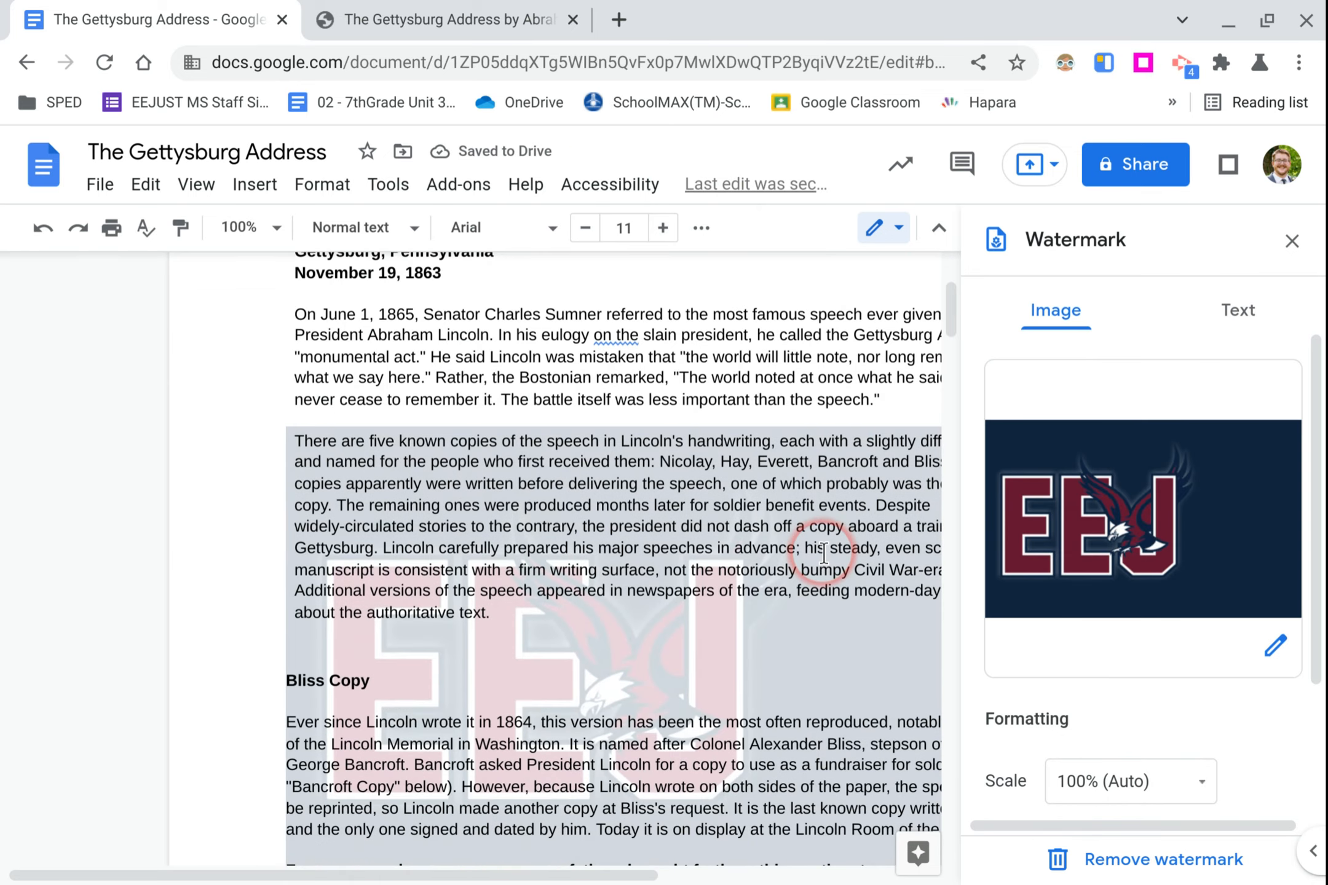
left_click(720, 607)
scroll(768, 565, "down", 2)
left_click(707, 420)
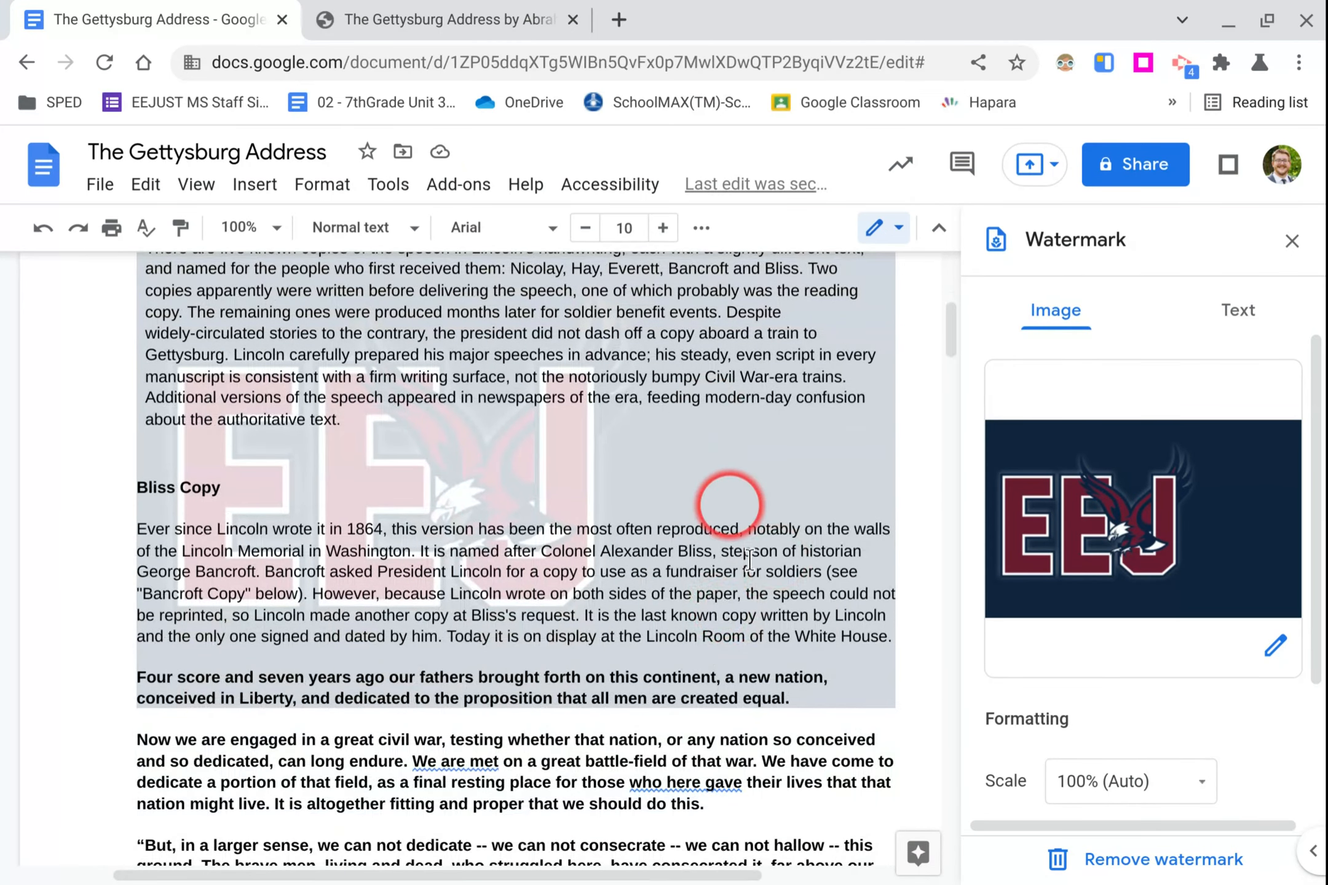
scroll(867, 519, "up", 5)
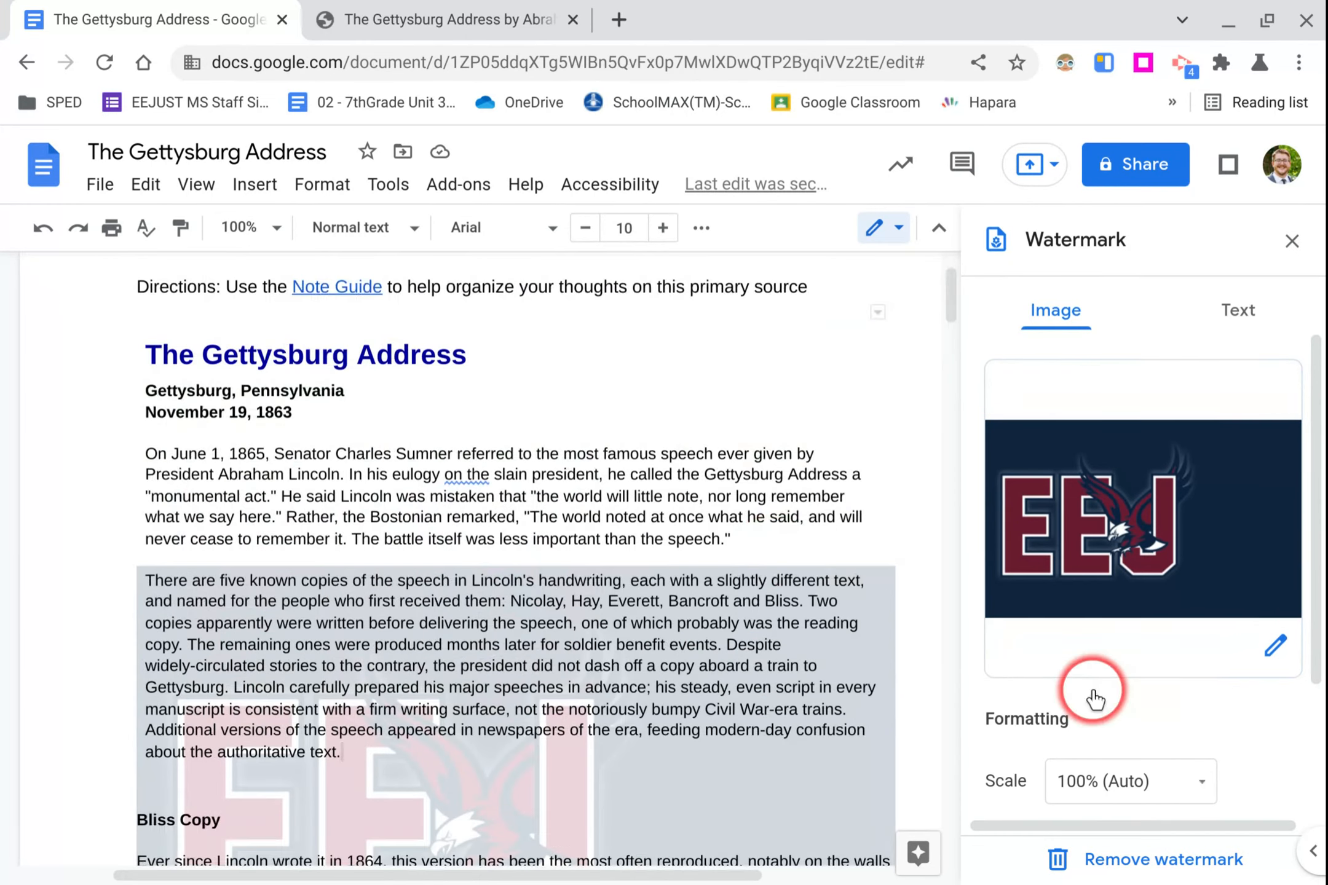
scroll(1149, 735, "down", 3)
left_click(1153, 615)
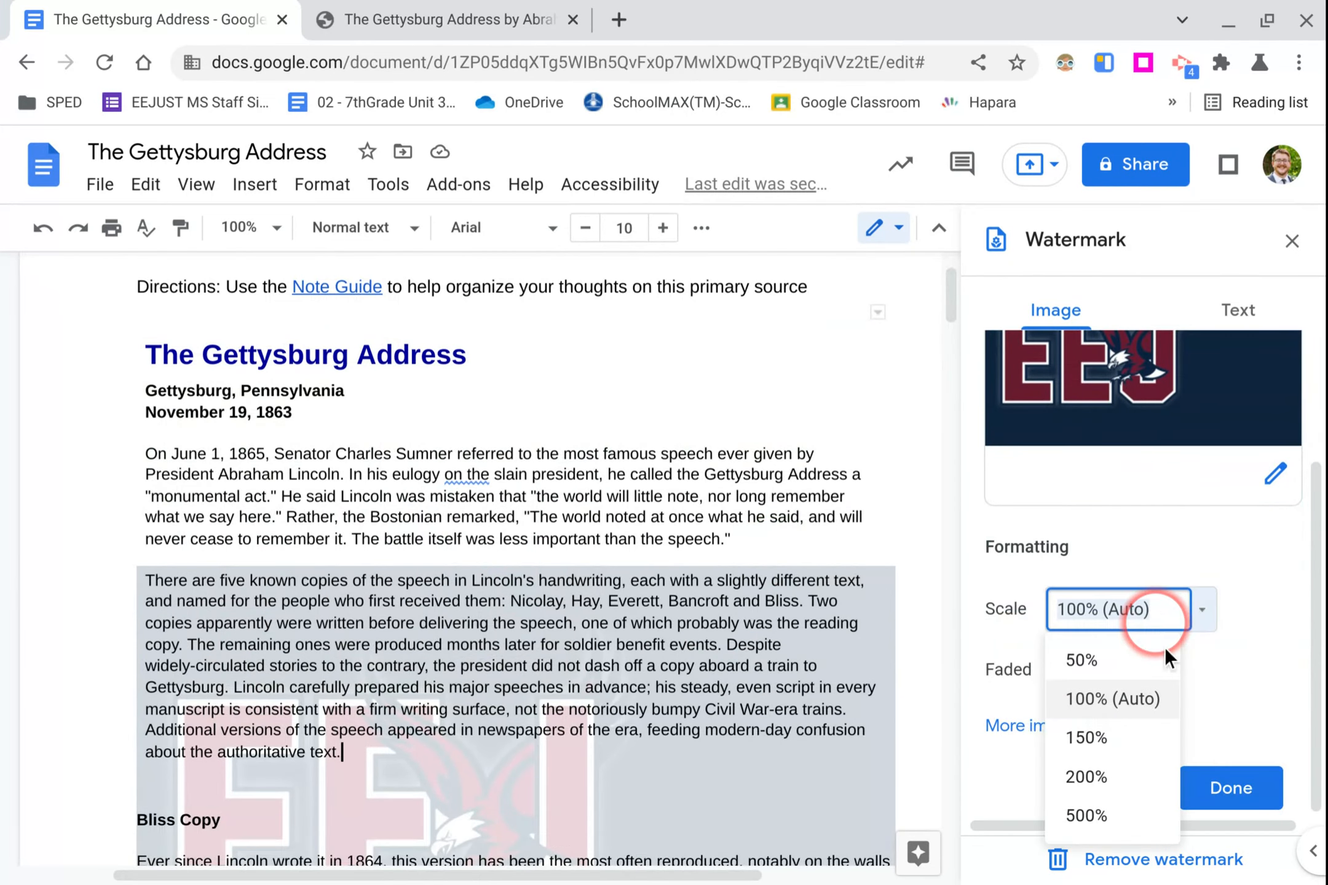
left_click(1109, 660)
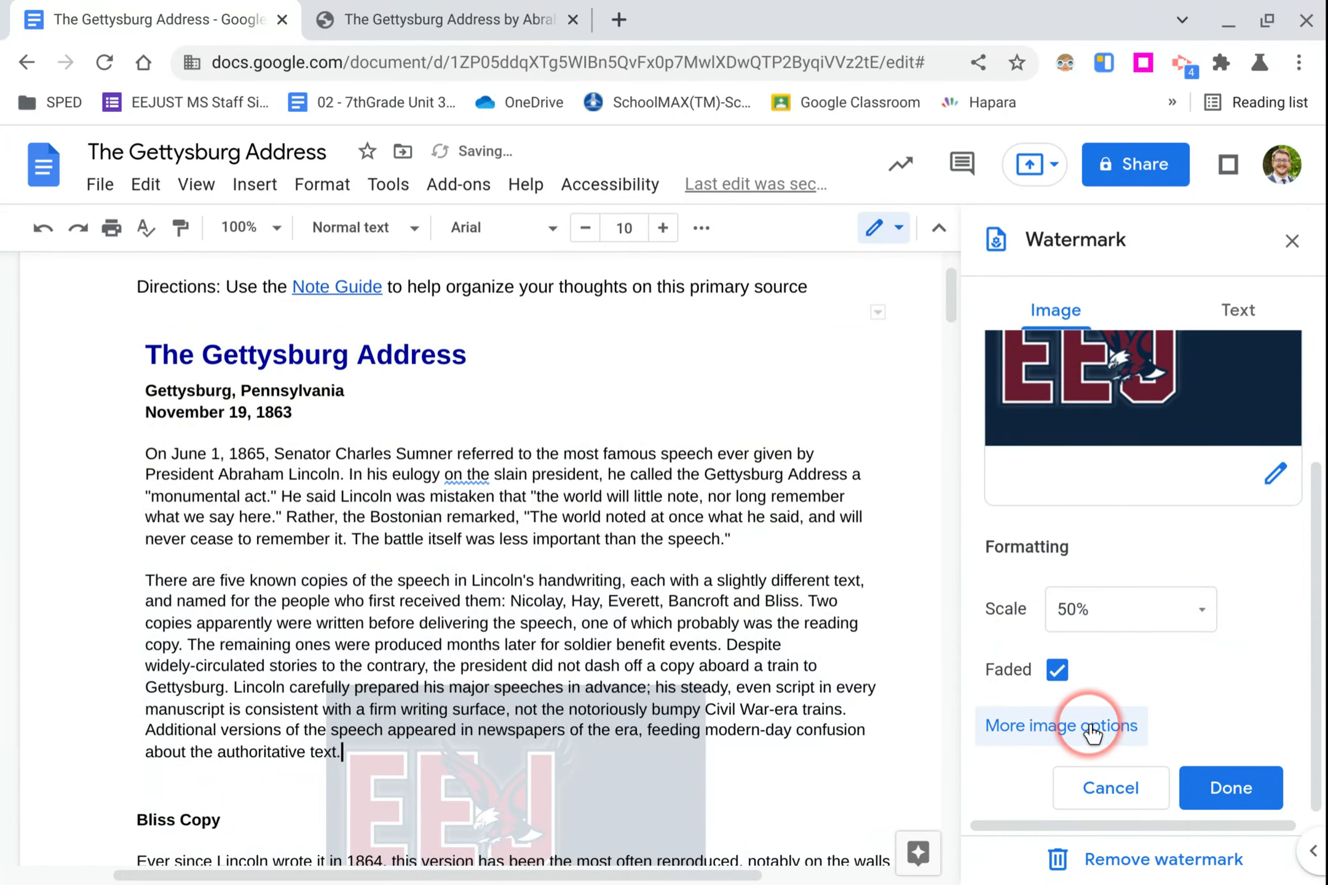
View the additional image options available for the watermark and close them.
left_click(1062, 726)
scroll(763, 727, "down", 8)
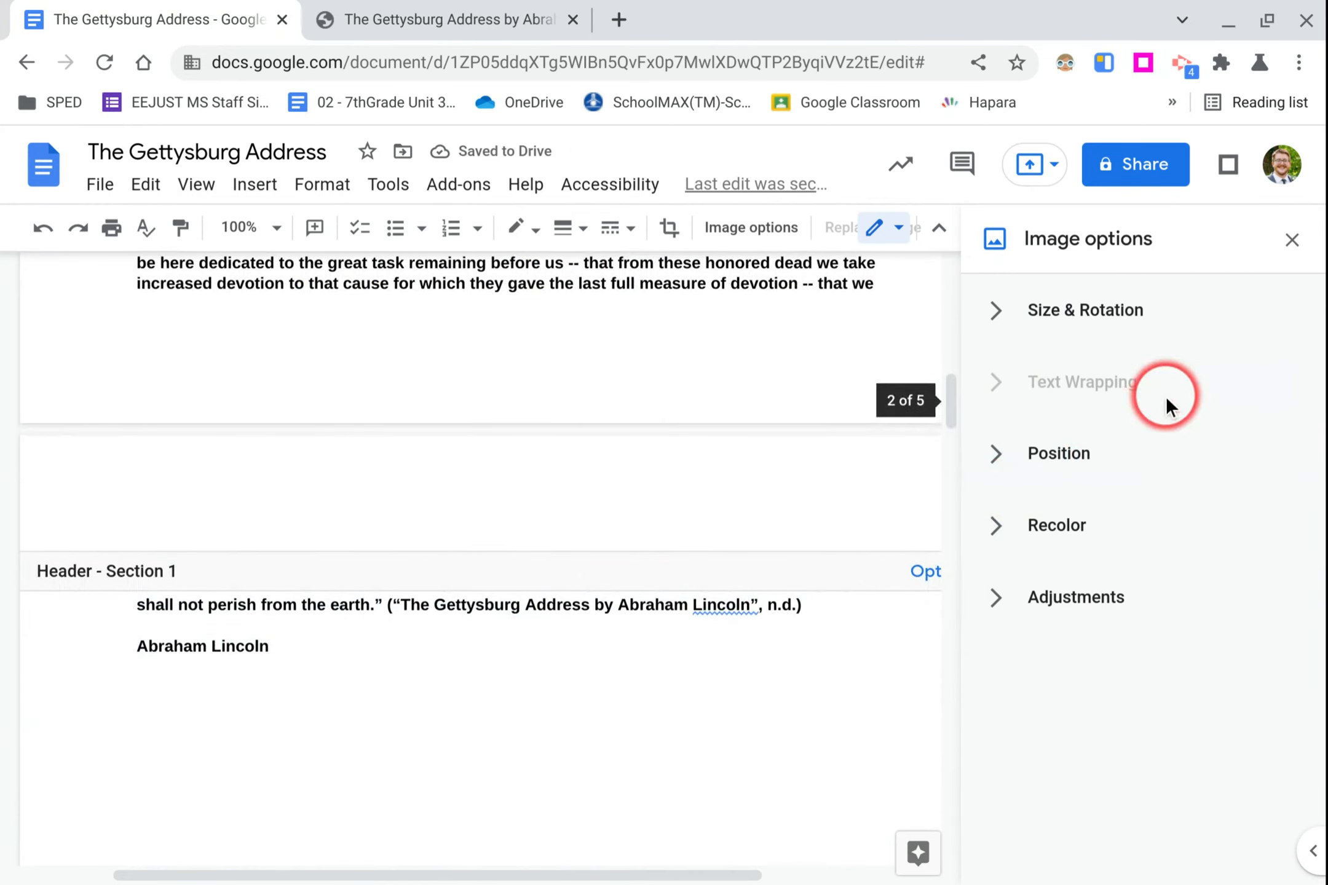
left_click(1291, 240)
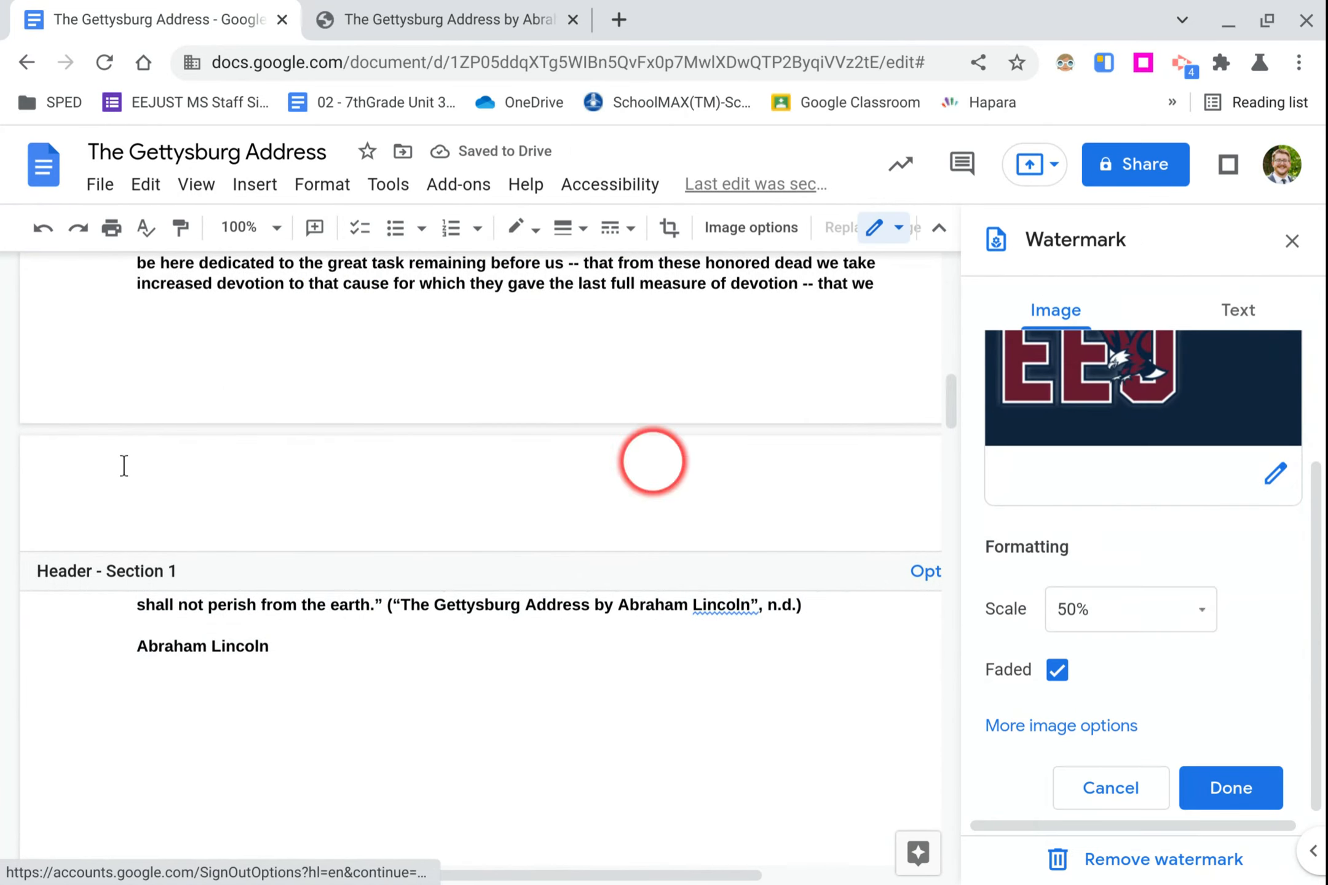
Try to reposition the watermark image around the Bliss Copy heading on the first page.
scroll(449, 564, "up", 8)
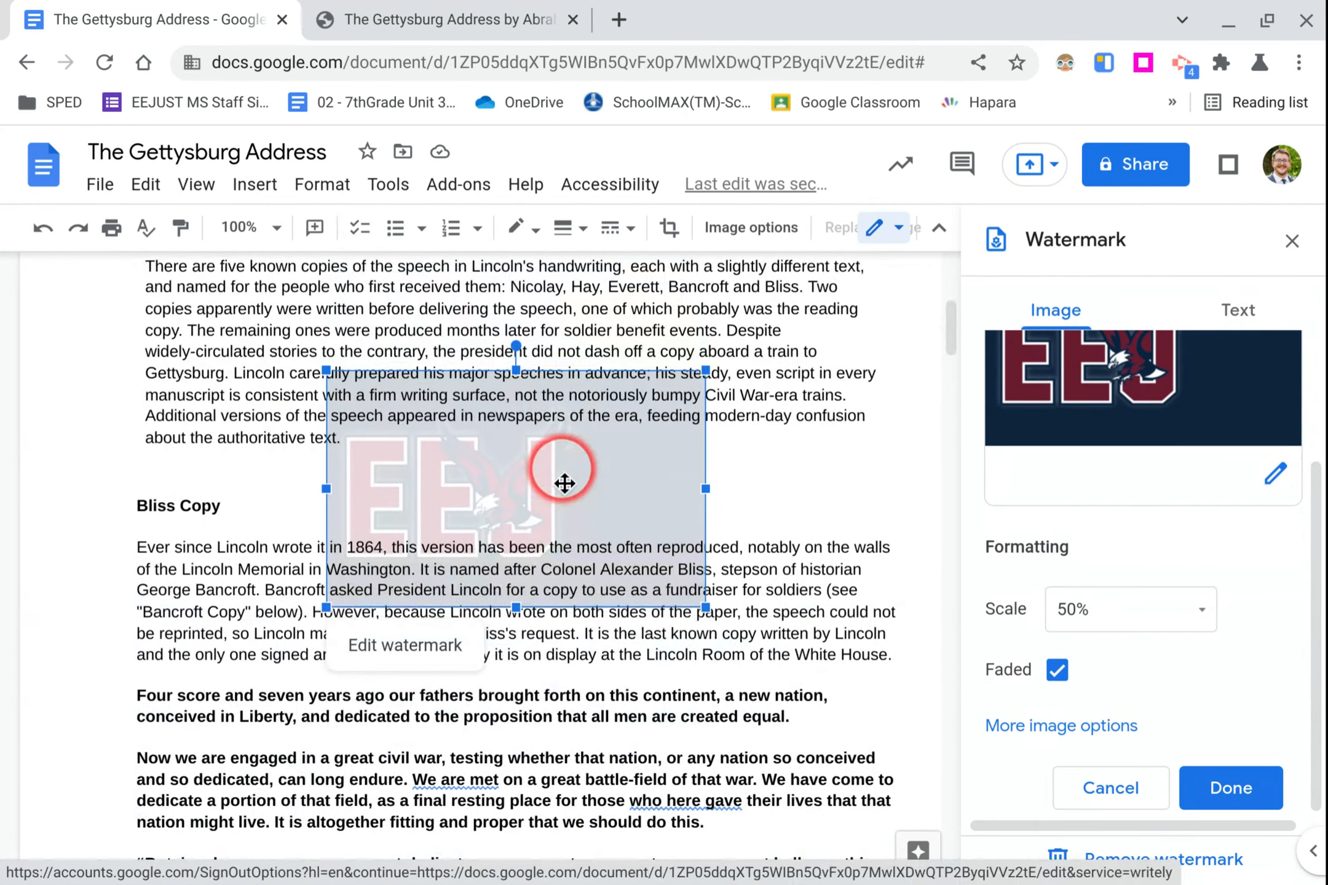
scroll(335, 621, "down", 1)
left_click_drag(351, 636, 247, 671)
scroll(368, 553, "up", 1)
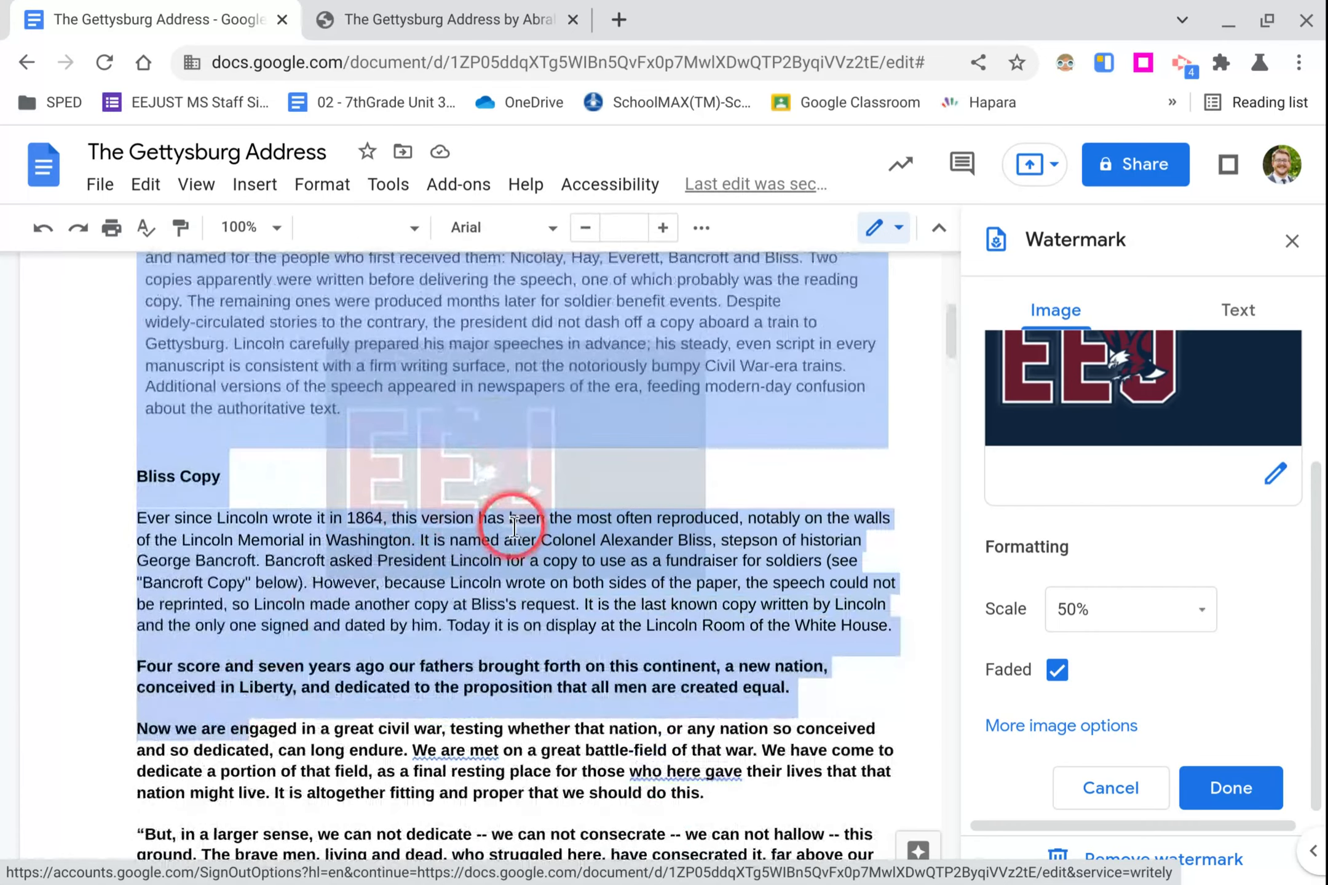
left_click(515, 495)
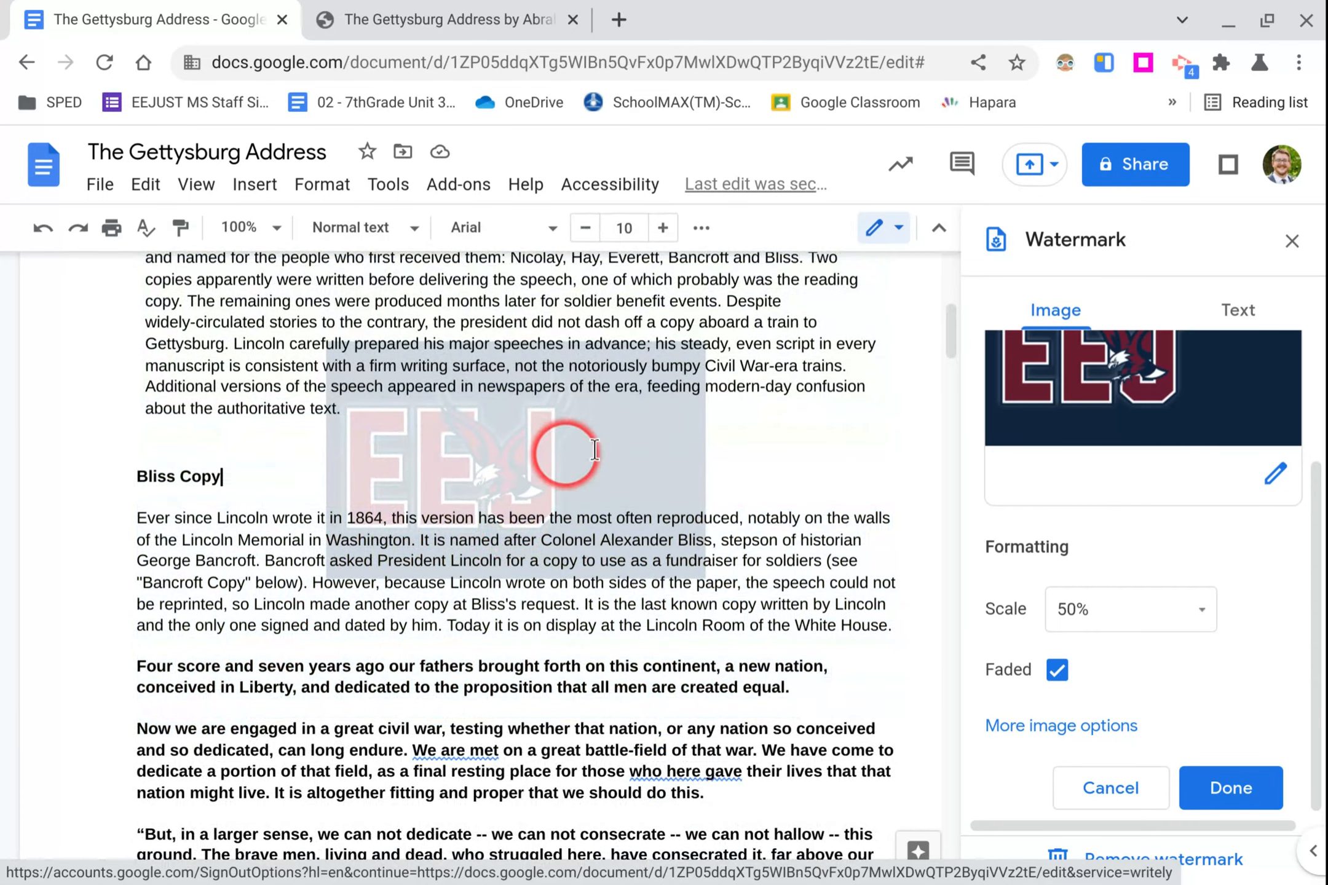
left_click(684, 453)
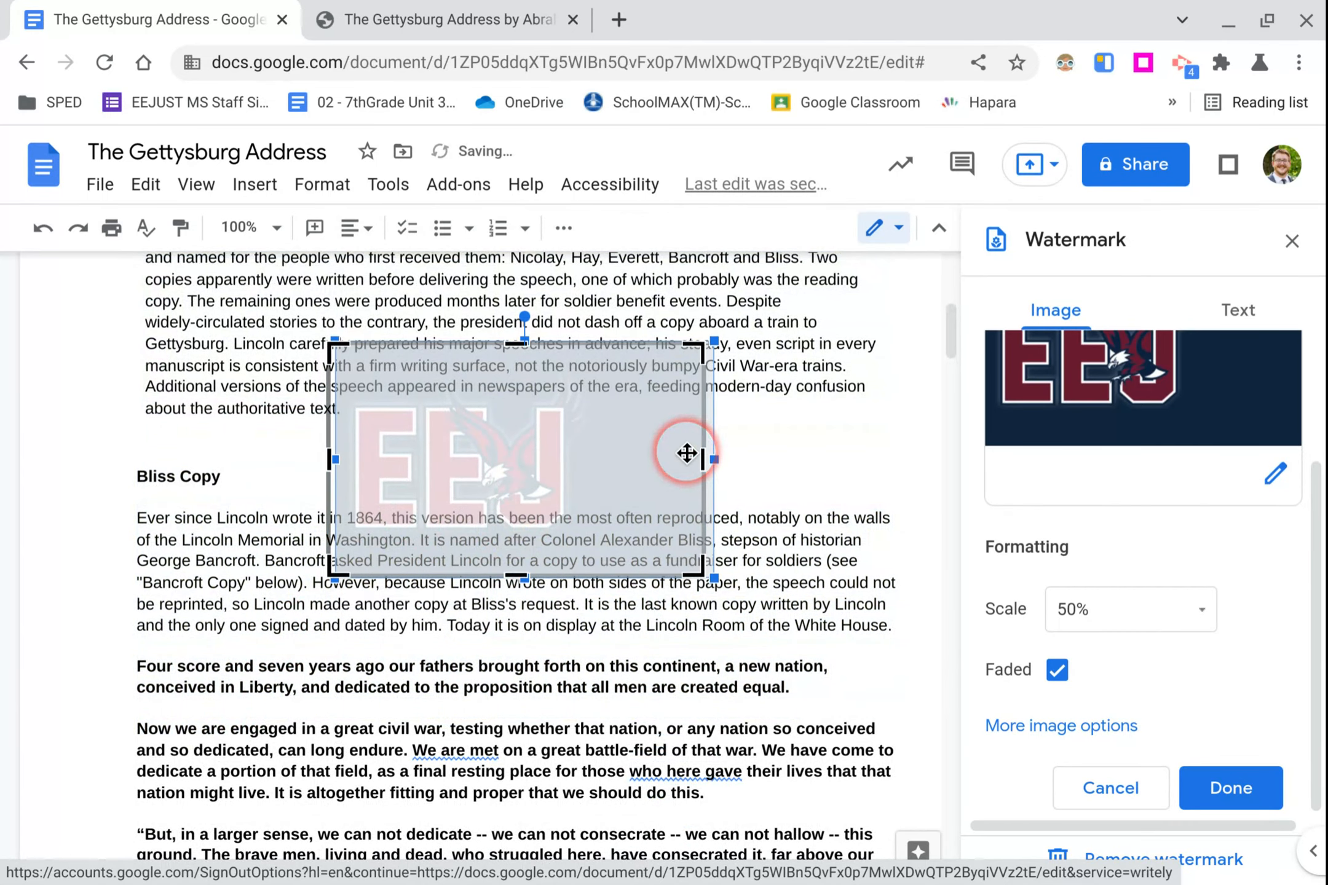
left_click(628, 462)
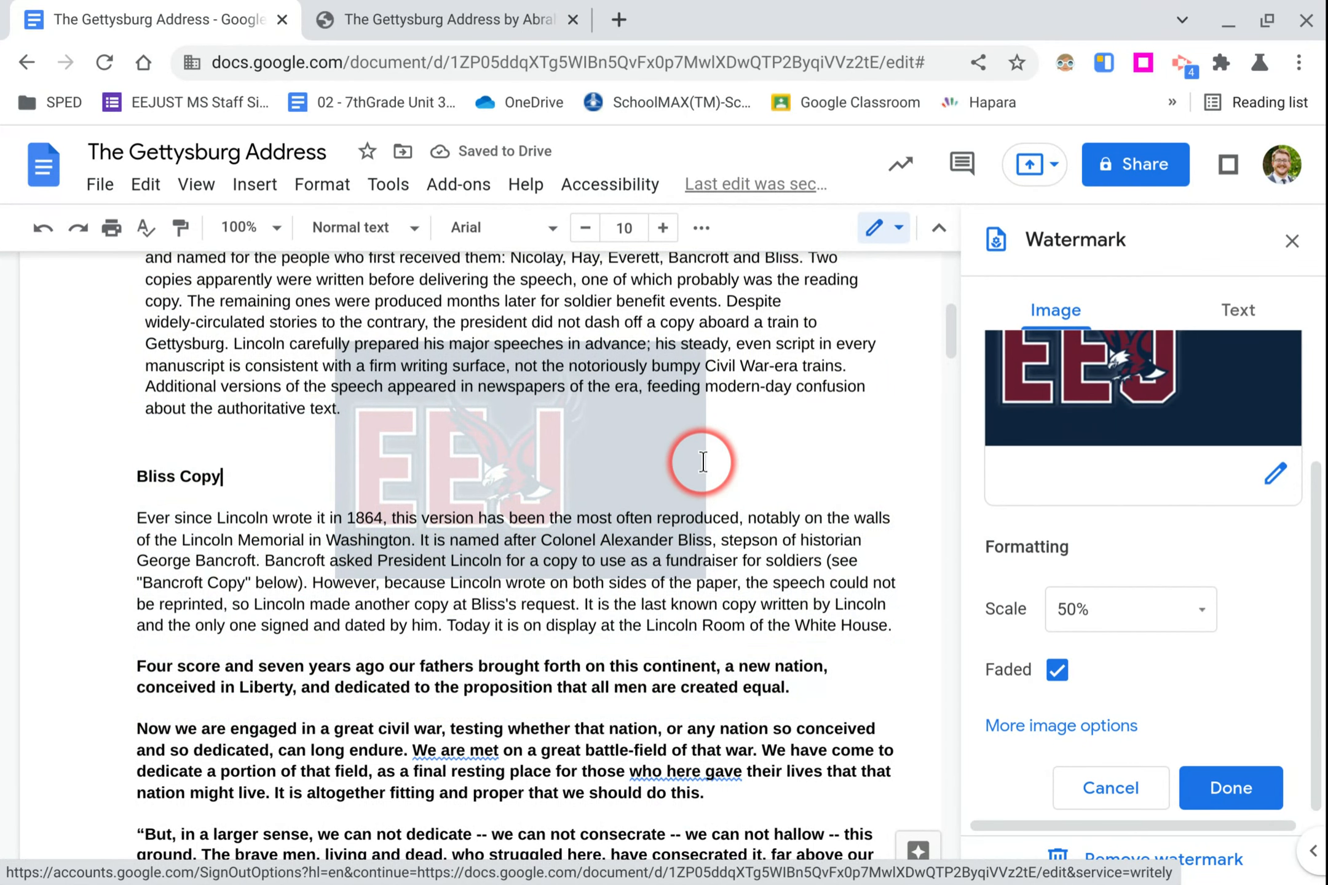
Move the watermark image into the lower-left corner of the page.
left_click(674, 450)
scroll(723, 499, "down", 20)
scroll(726, 506, "up", 5)
left_click(573, 537)
left_click_drag(573, 536, 366, 636)
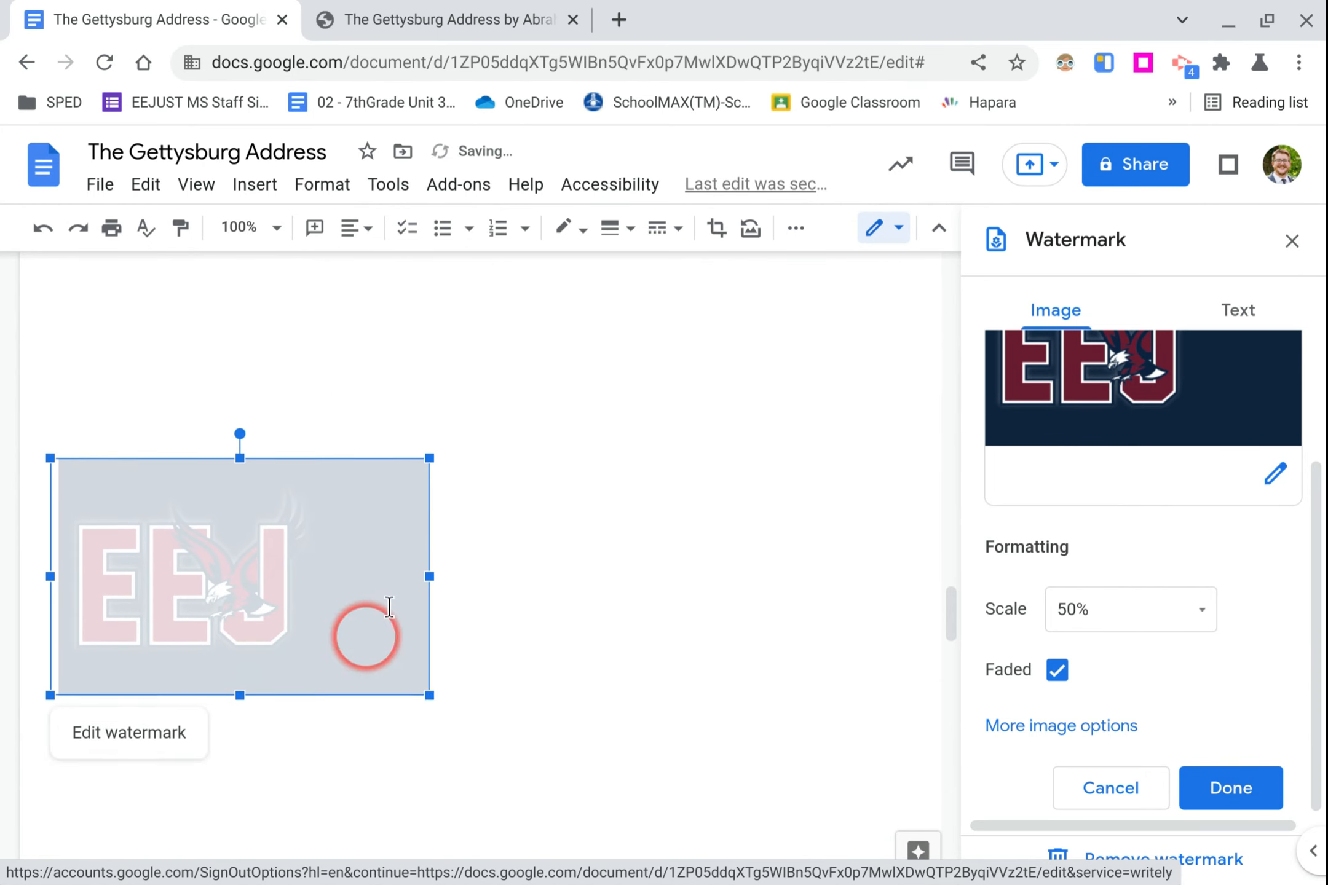
scroll(359, 575, "down", 3)
left_click_drag(304, 362, 297, 615)
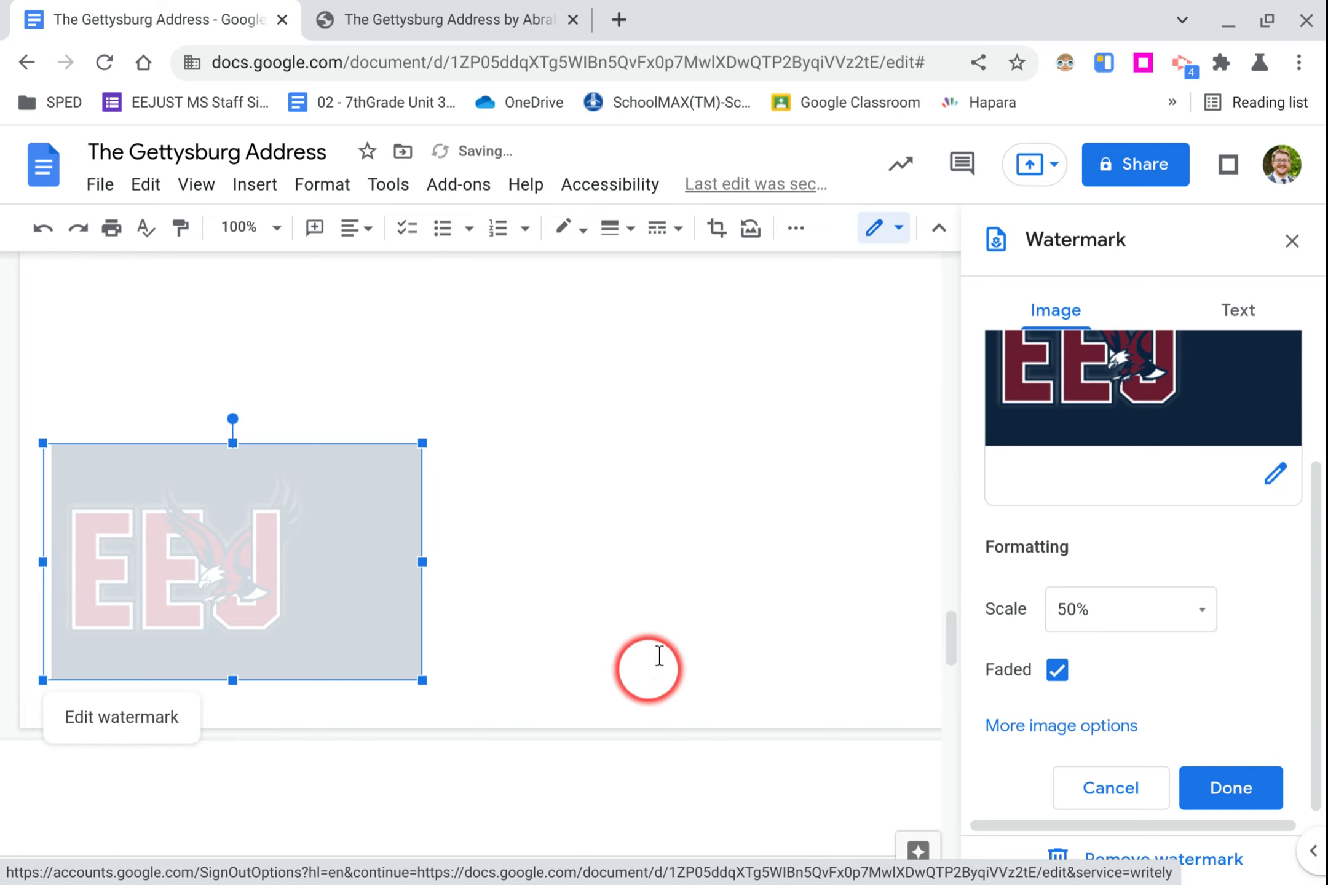
Close the watermark settings and return to the body text at the start of the document title.
scroll(659, 656, "down", 15)
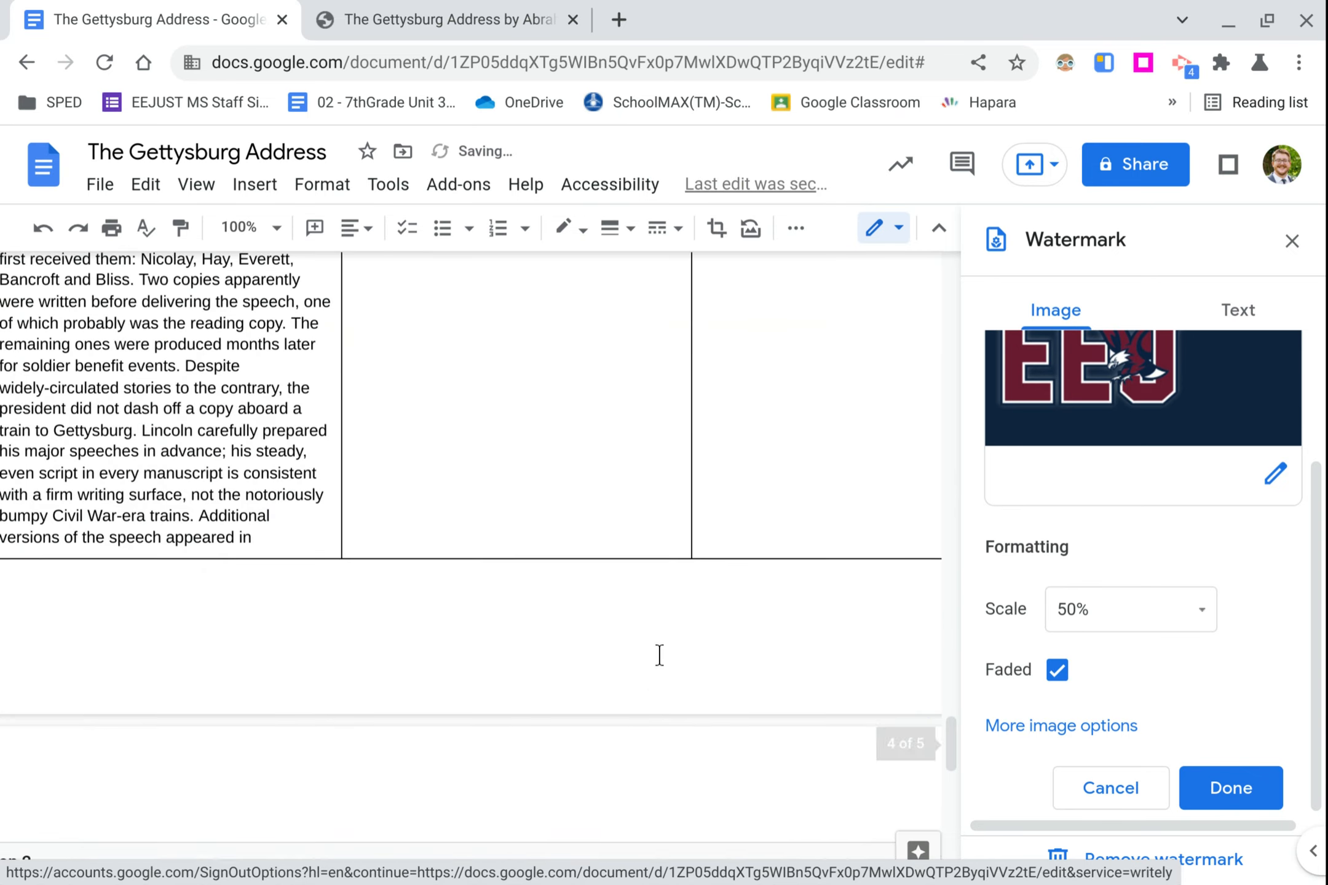
scroll(659, 656, "up", 20)
scroll(659, 656, "down", 2)
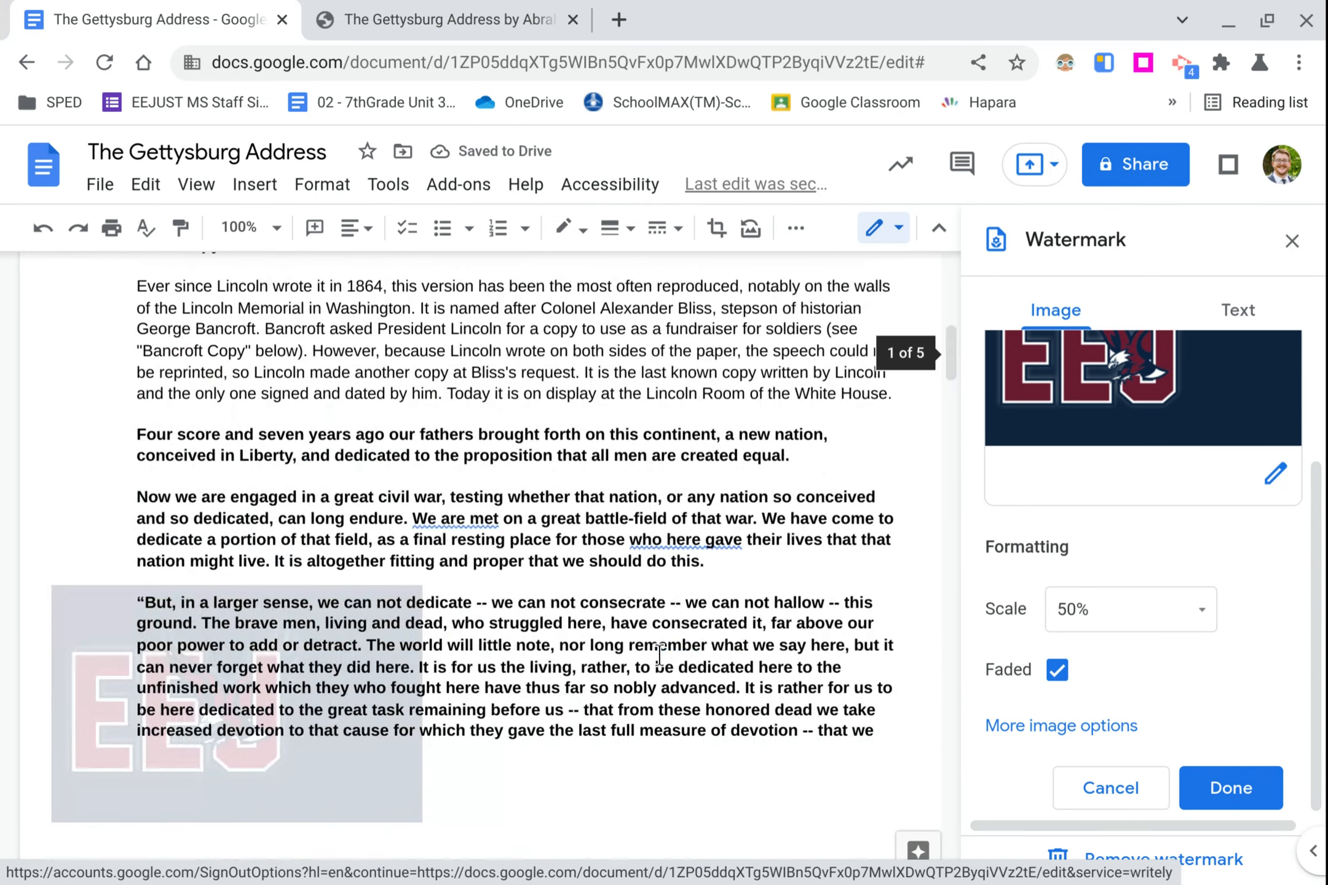
left_click(1292, 241)
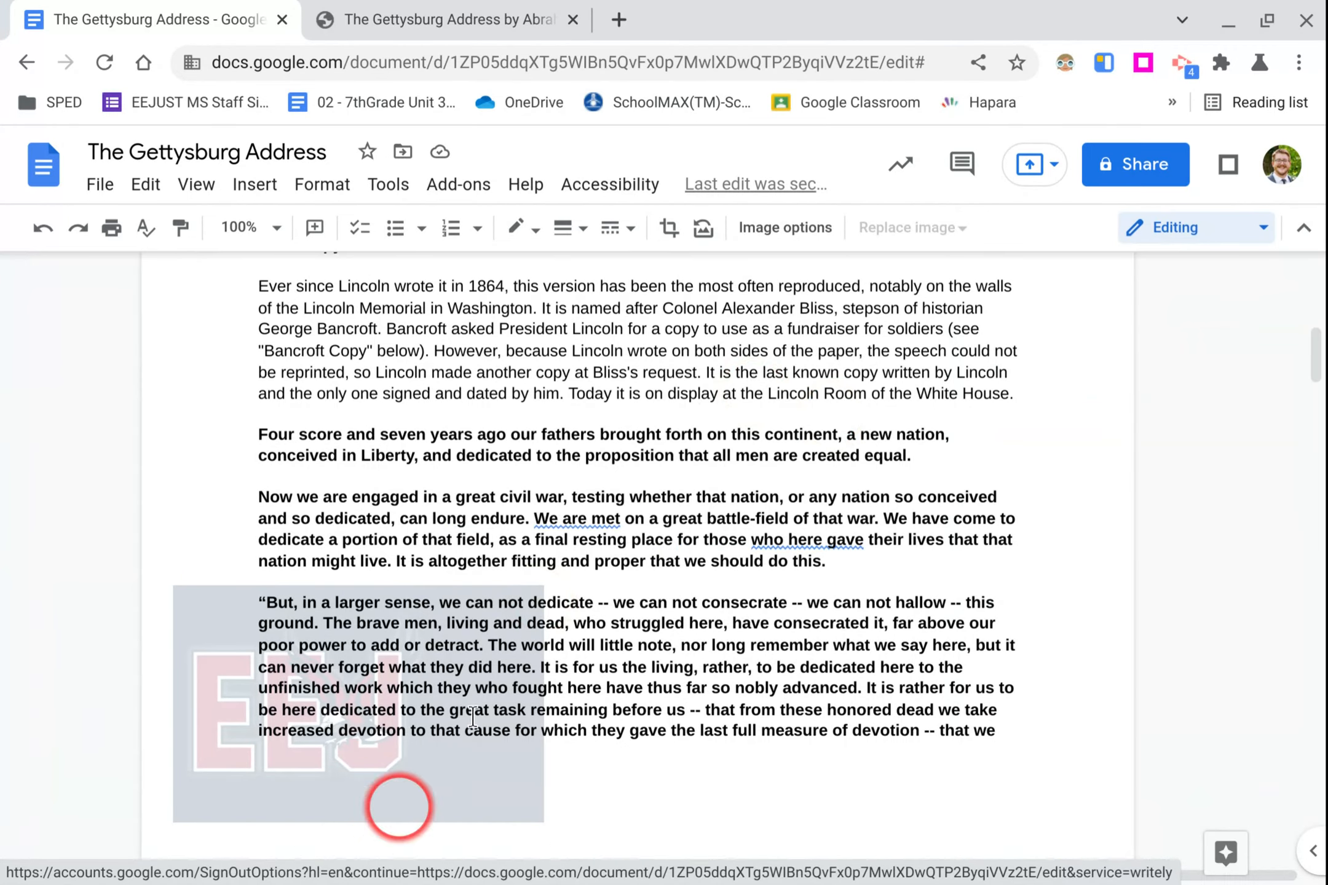
left_click(456, 736)
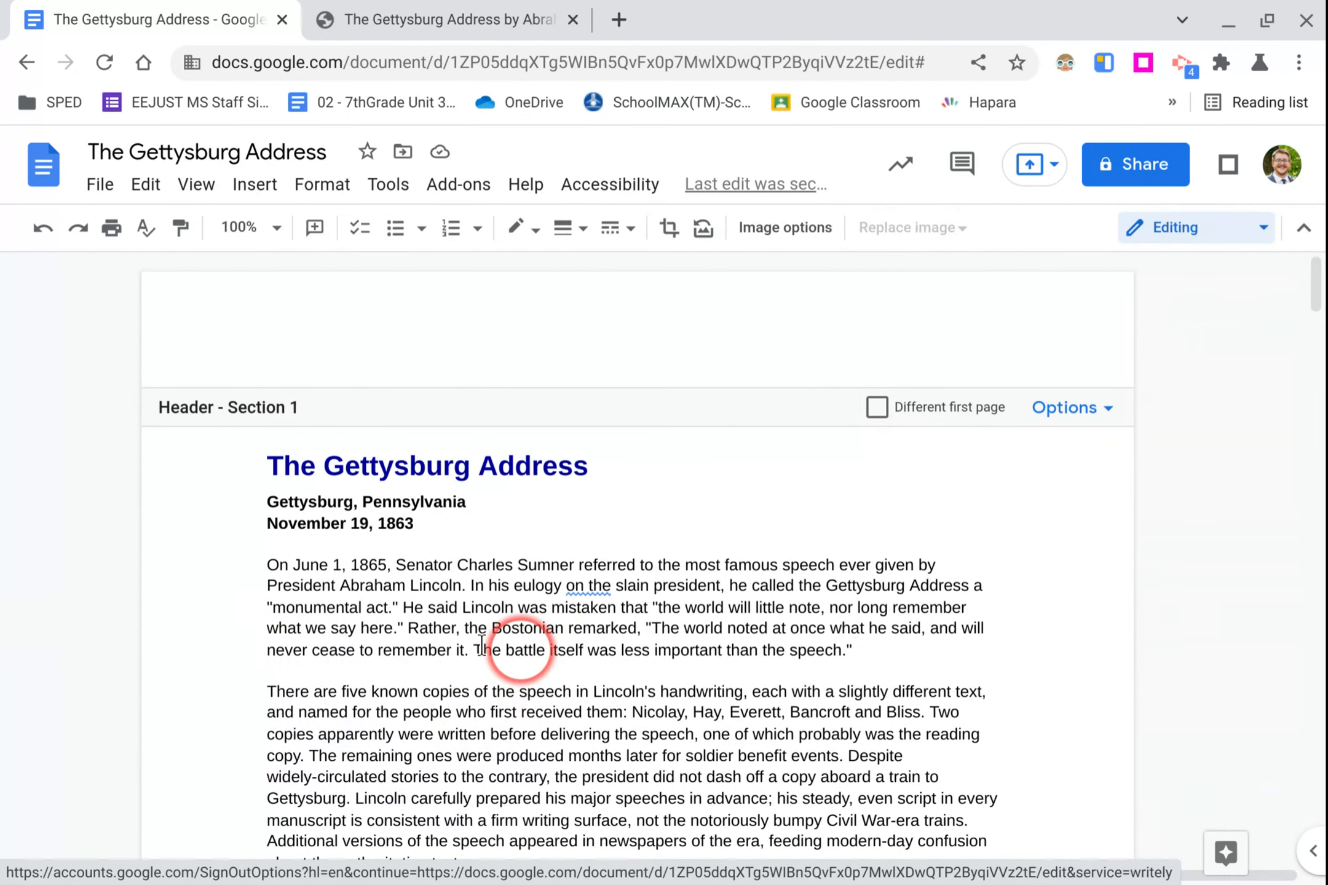
left_click(516, 648)
left_click(254, 486)
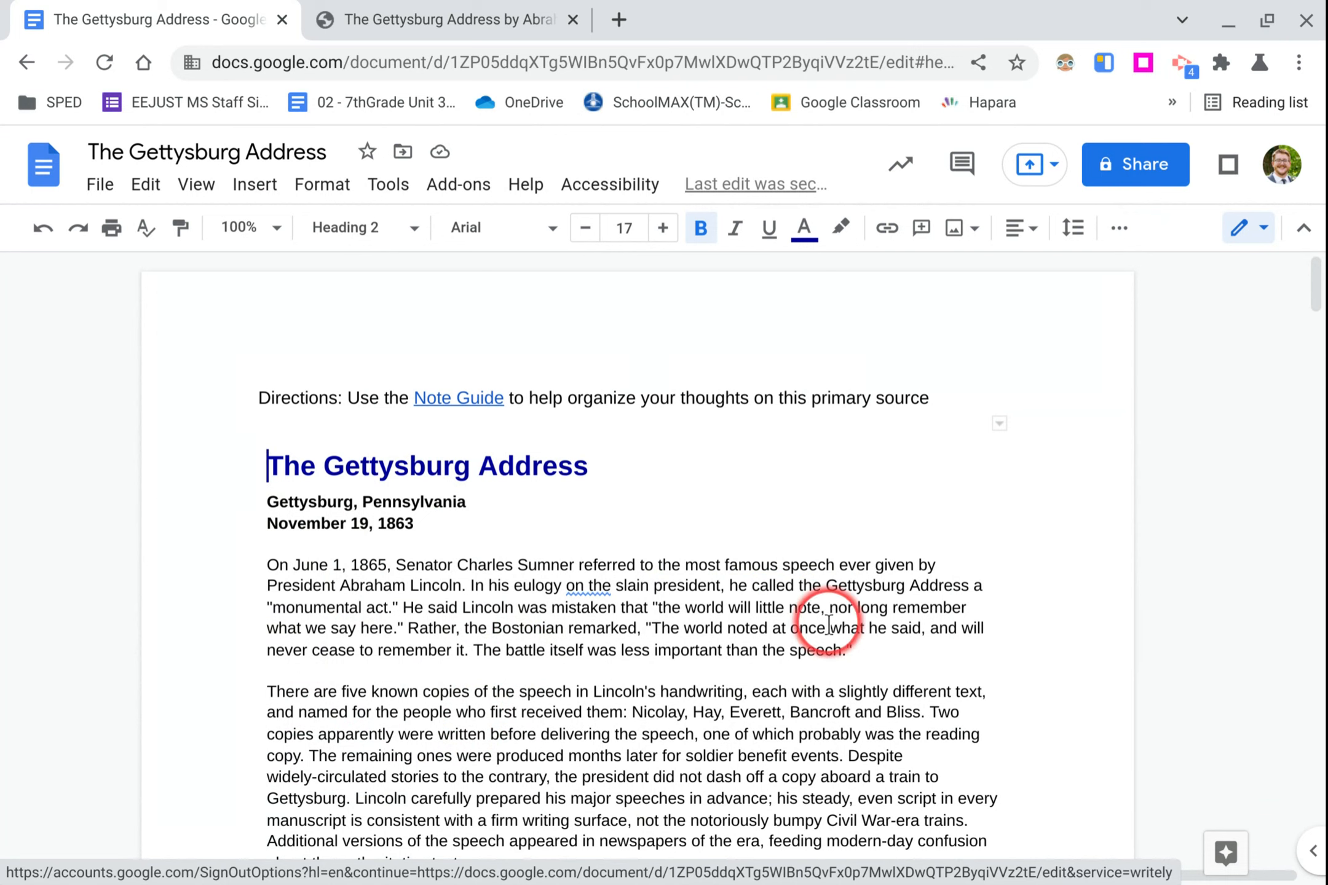
Open the citations tool for the document.
scroll(815, 627, "down", 1)
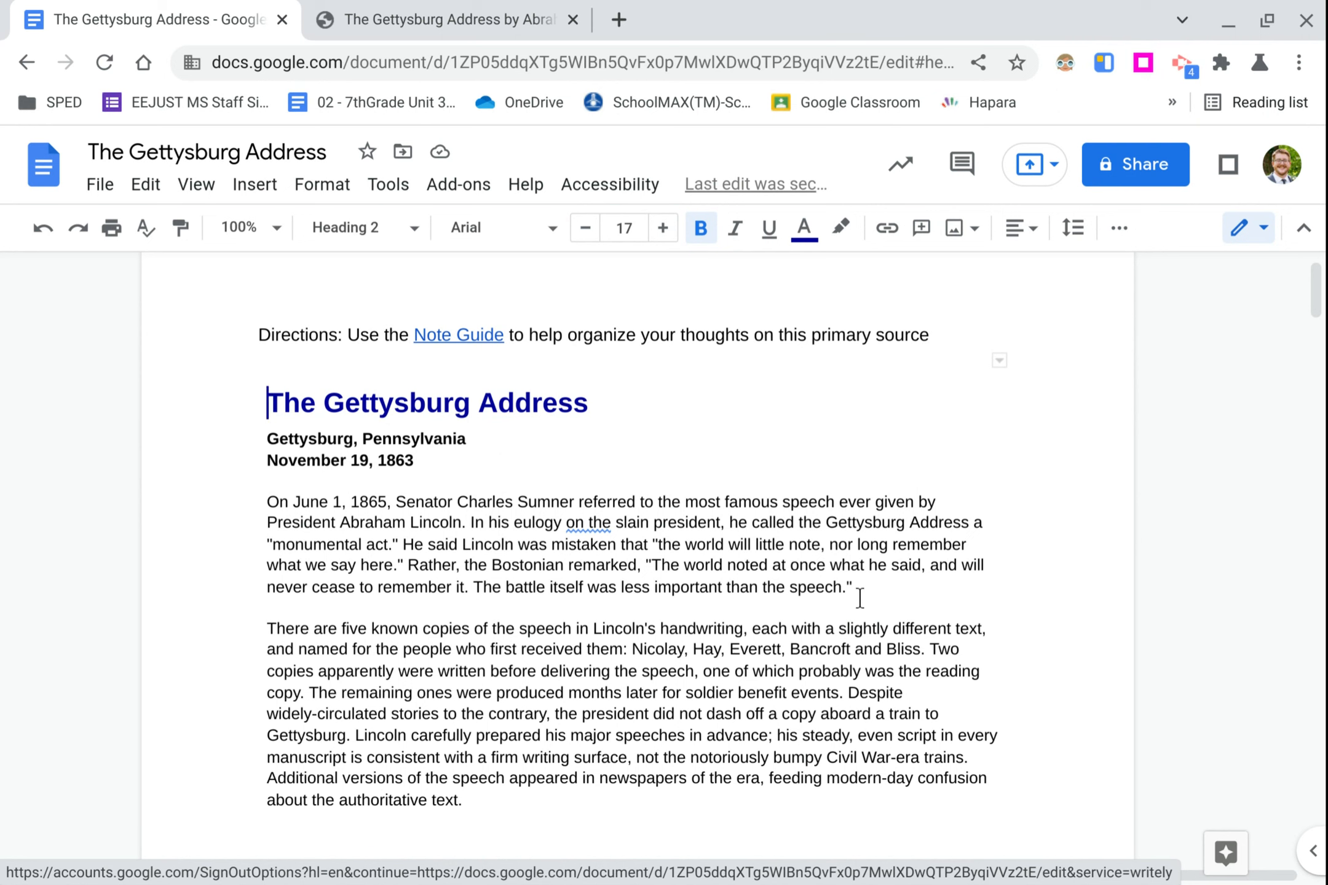
left_click(389, 184)
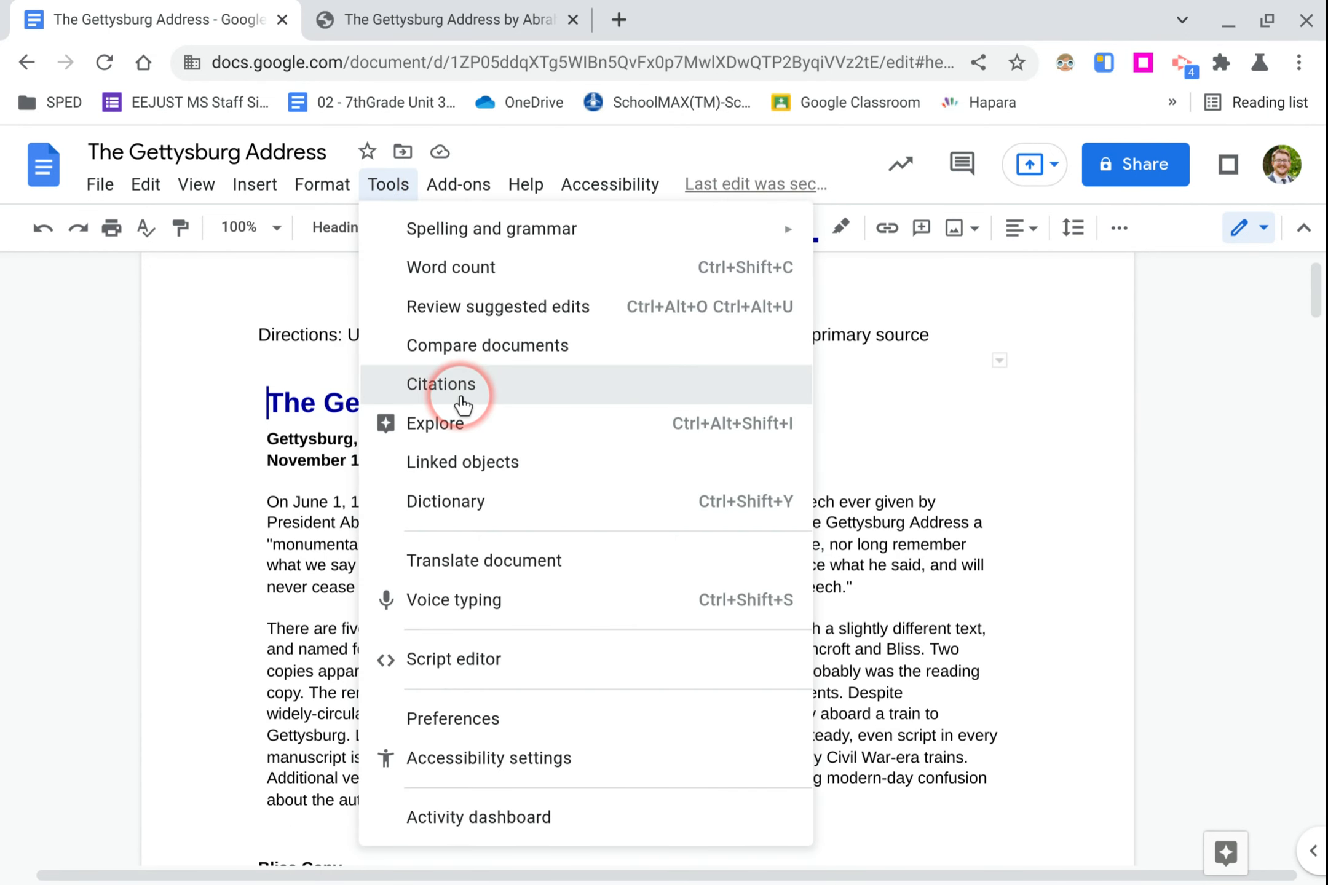
left_click(461, 388)
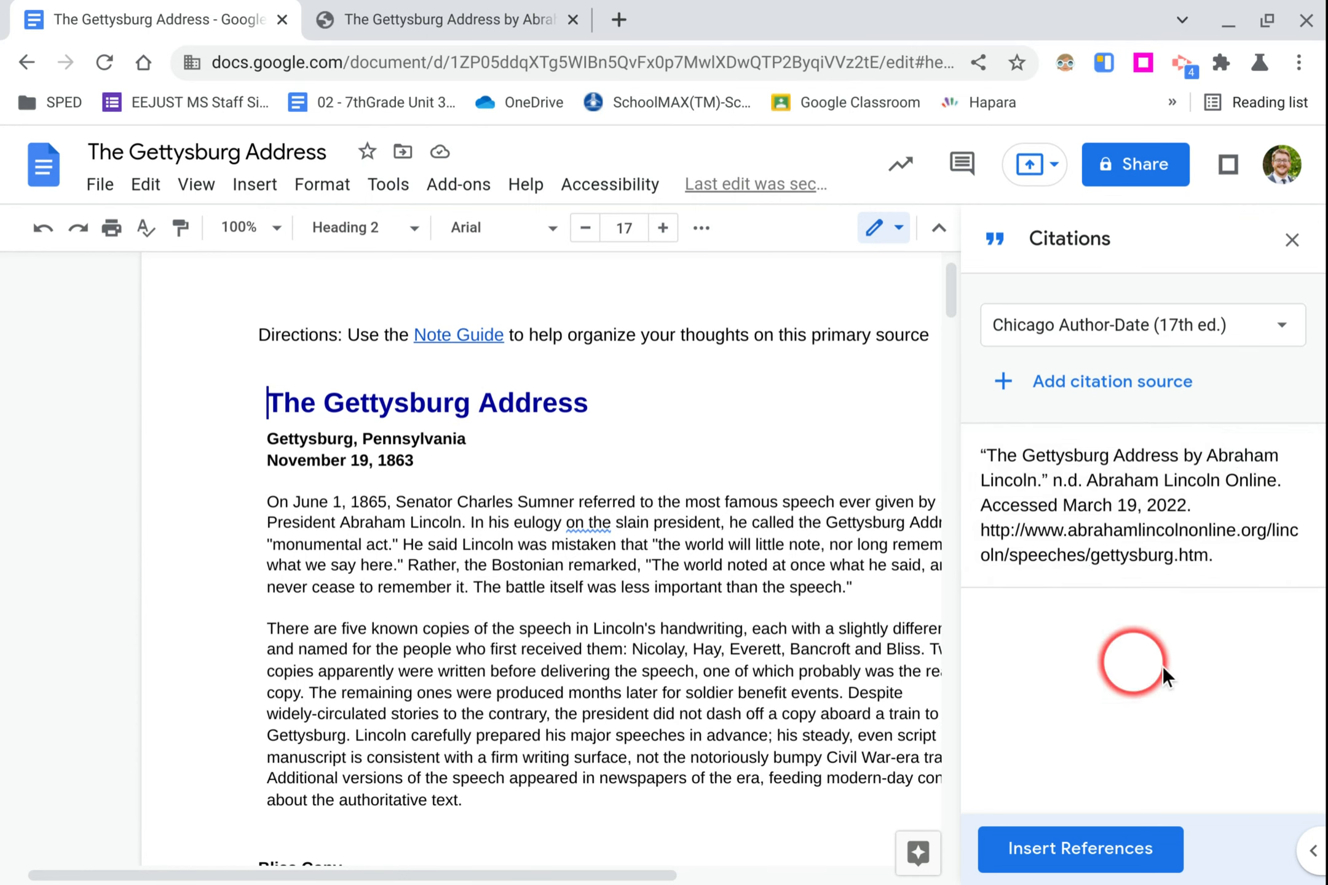
Copy the web address of the Abraham Lincoln Online Gettysburg Address page and return to the document.
left_click(469, 16)
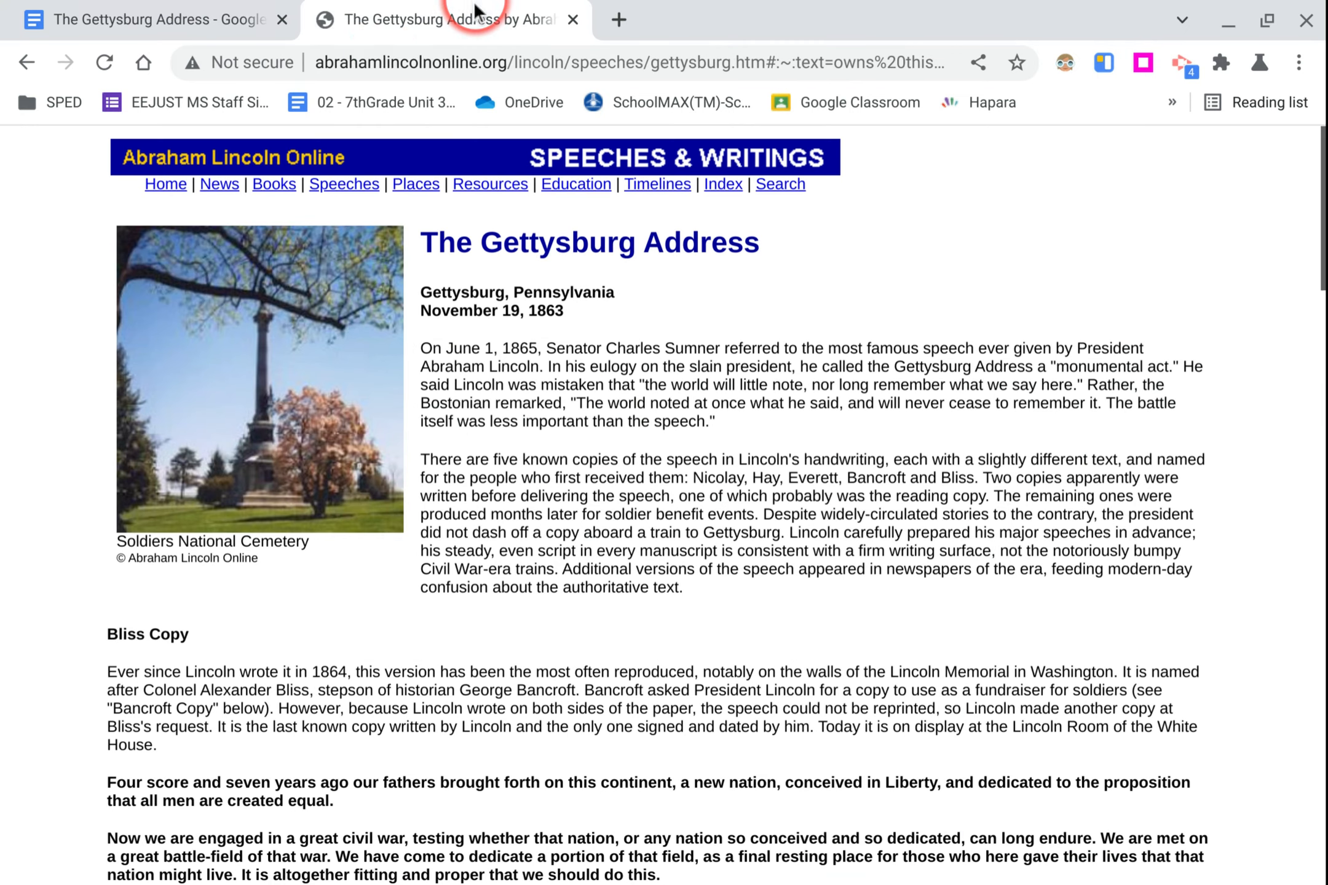
left_click(377, 62)
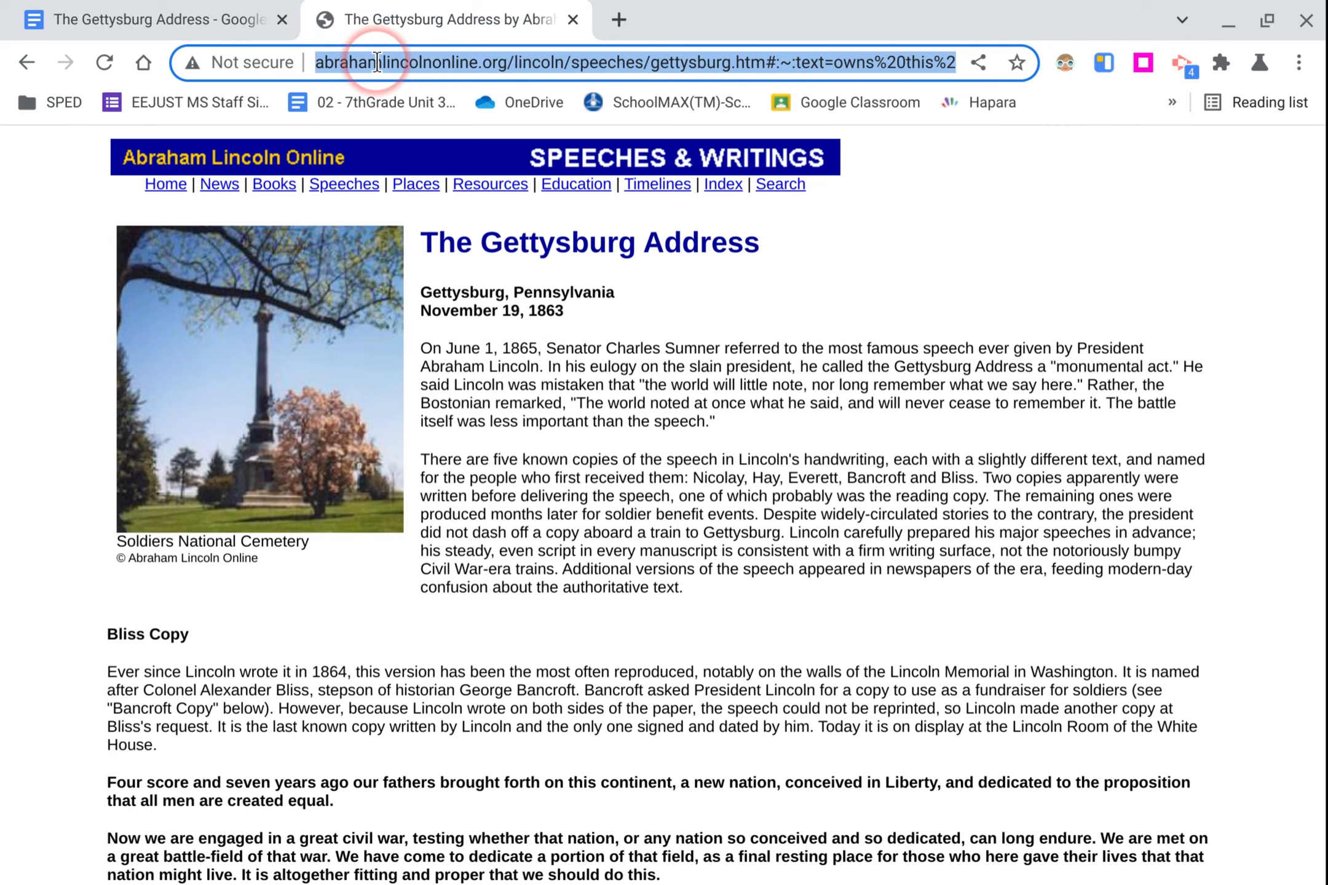
left_click(217, 18)
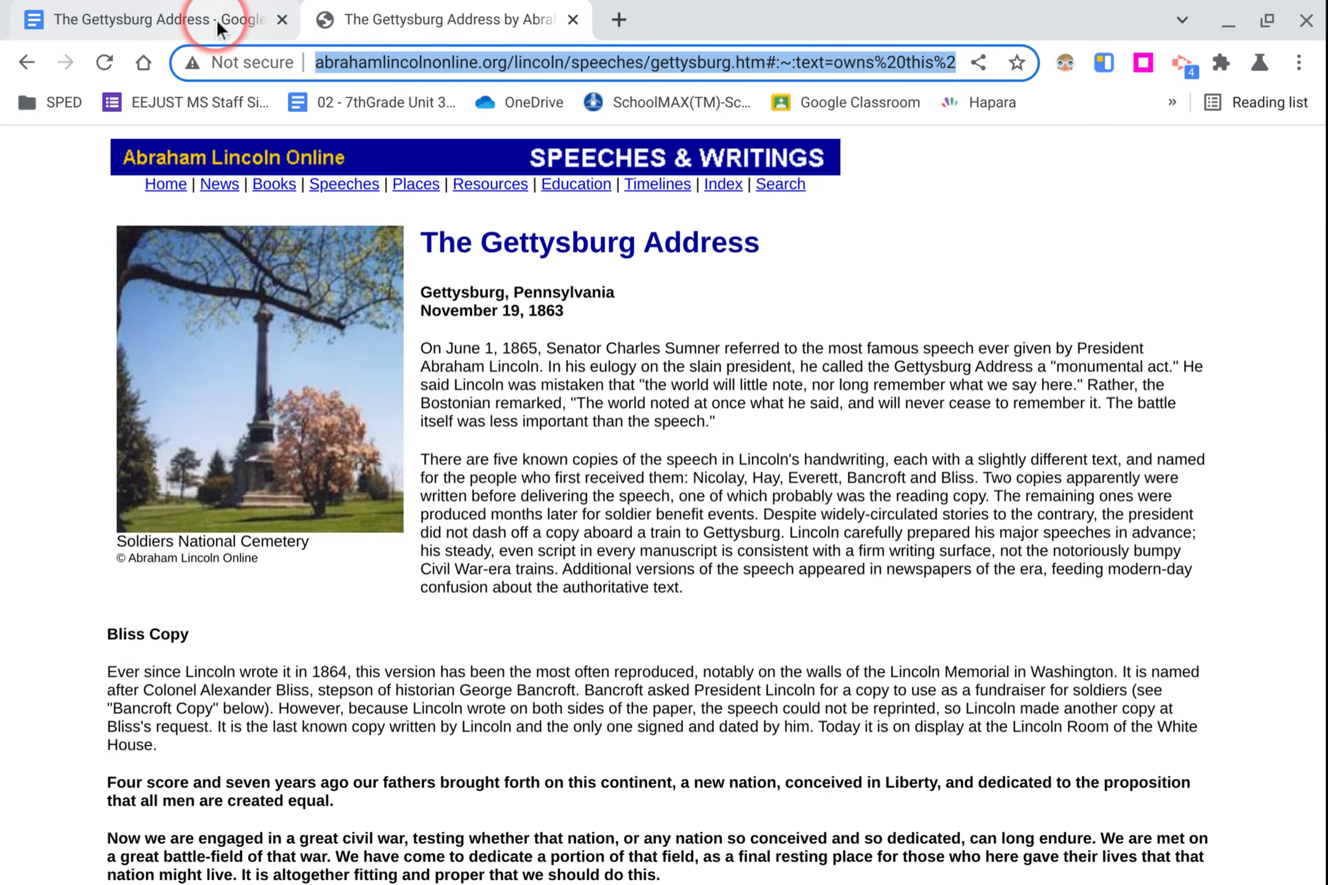
left_click(463, 15)
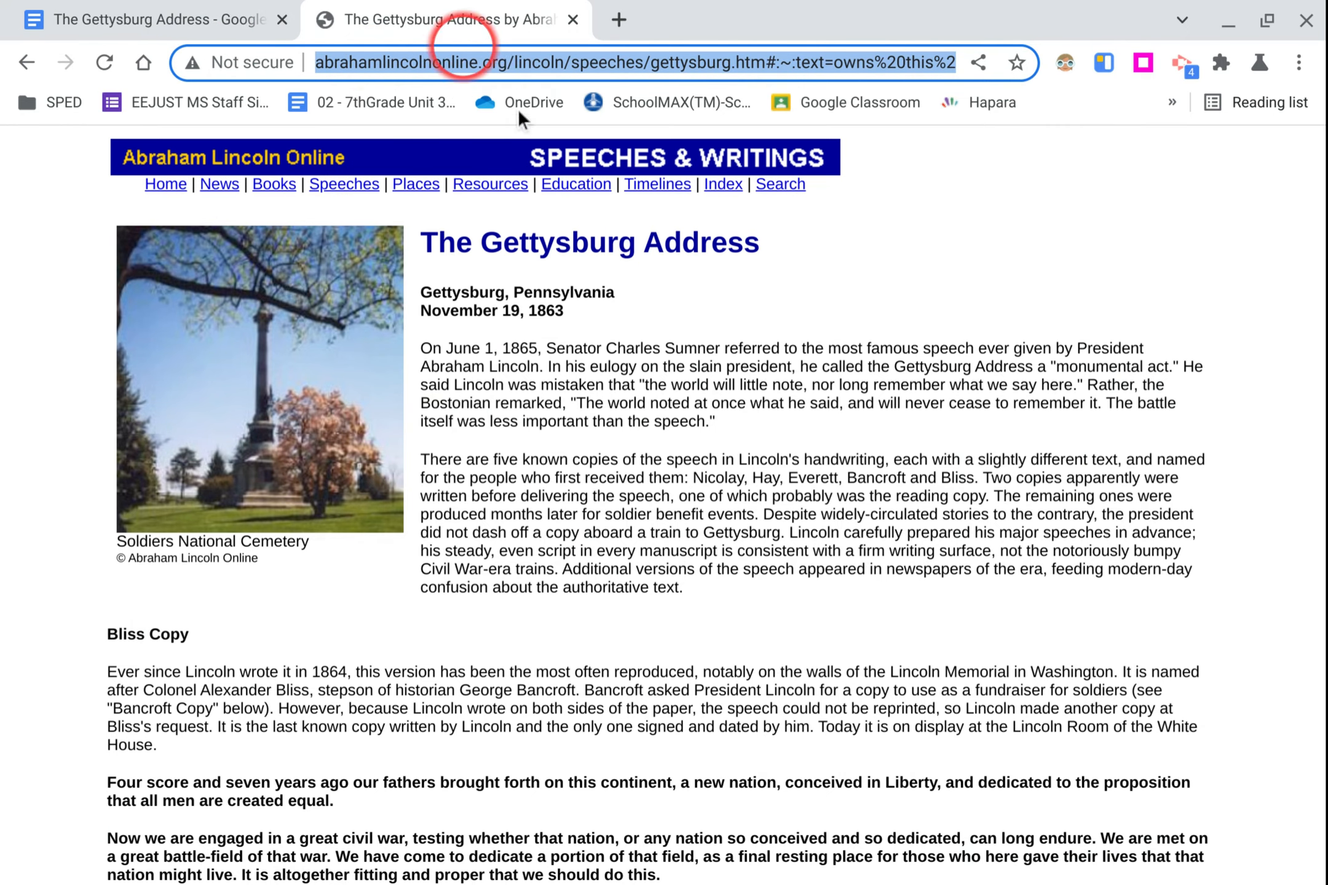
left_click(203, 19)
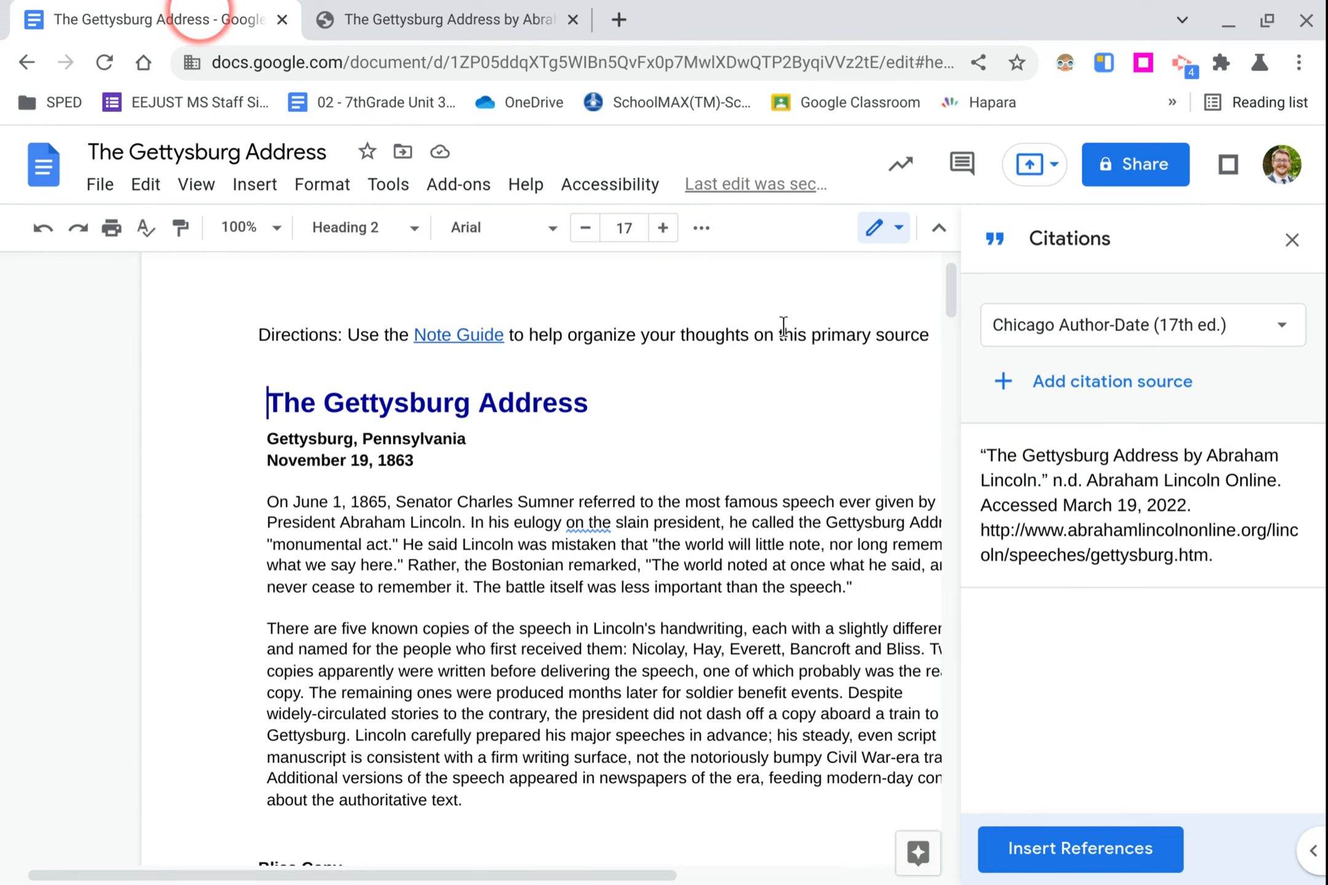
Start a new citation source of type Website, accessed by Website, and look it up with the copied address.
left_click(1069, 378)
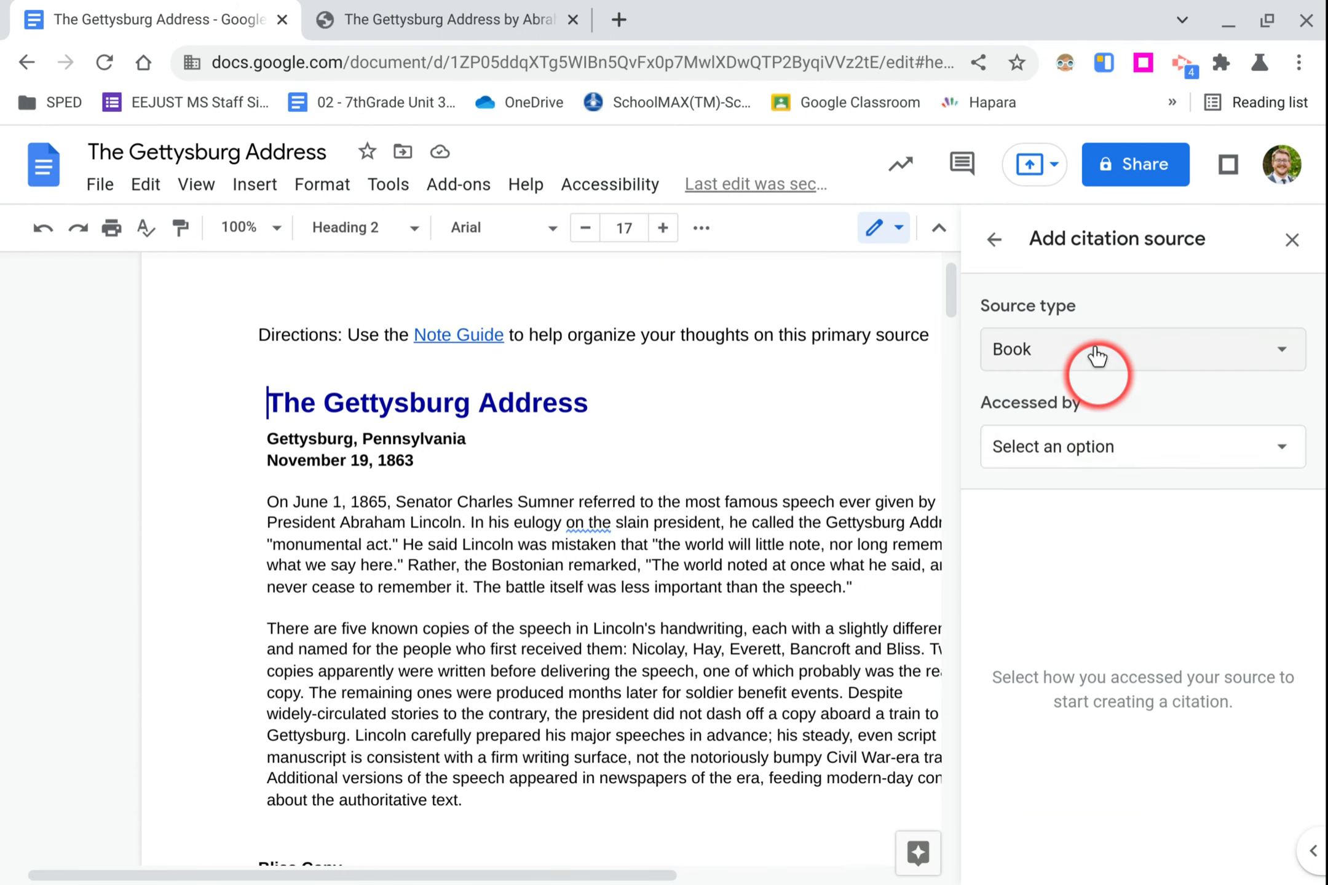
left_click(1096, 350)
left_click(1129, 497)
left_click(1129, 437)
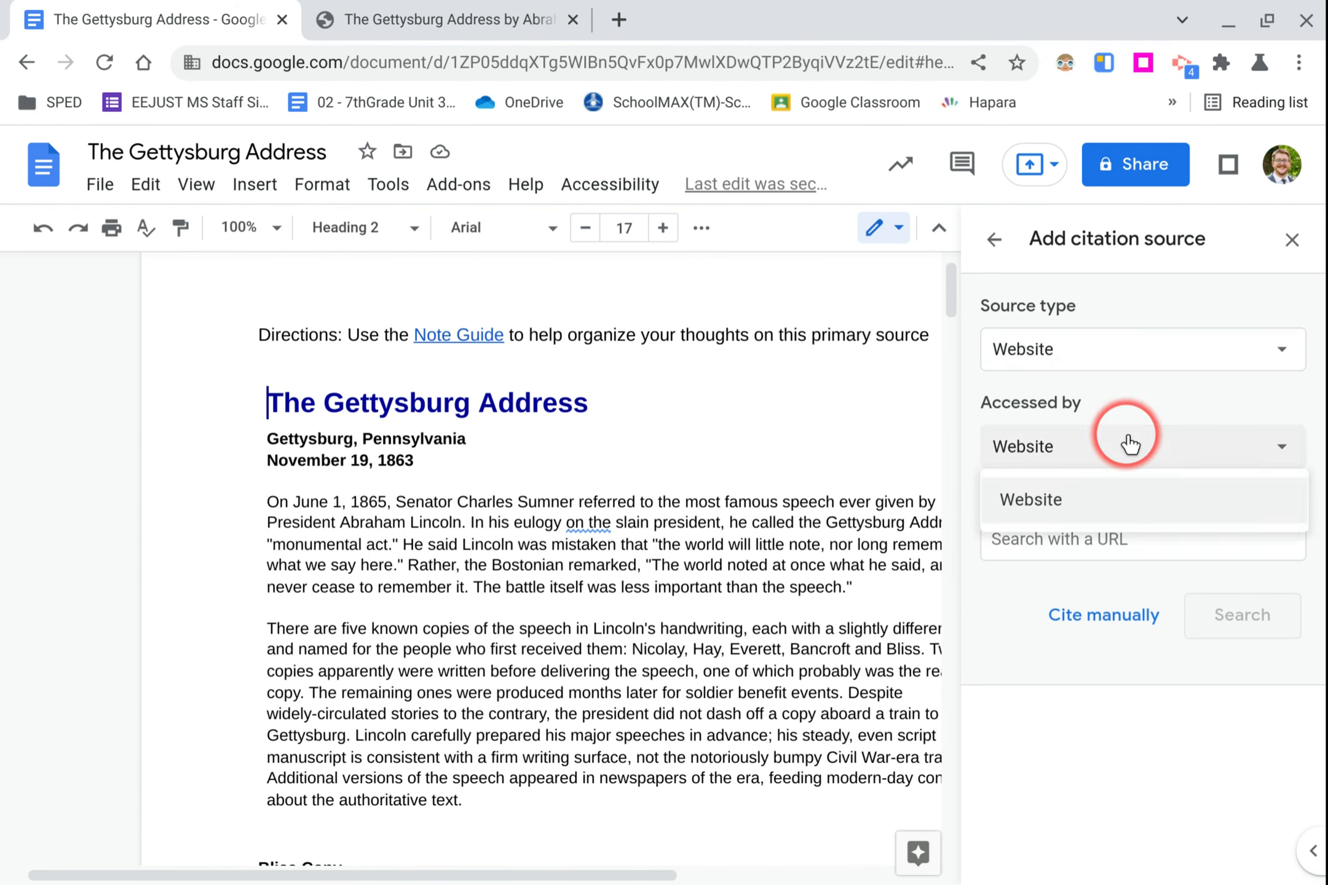
left_click(1141, 423)
left_click(1115, 538)
key("ctrl+v")
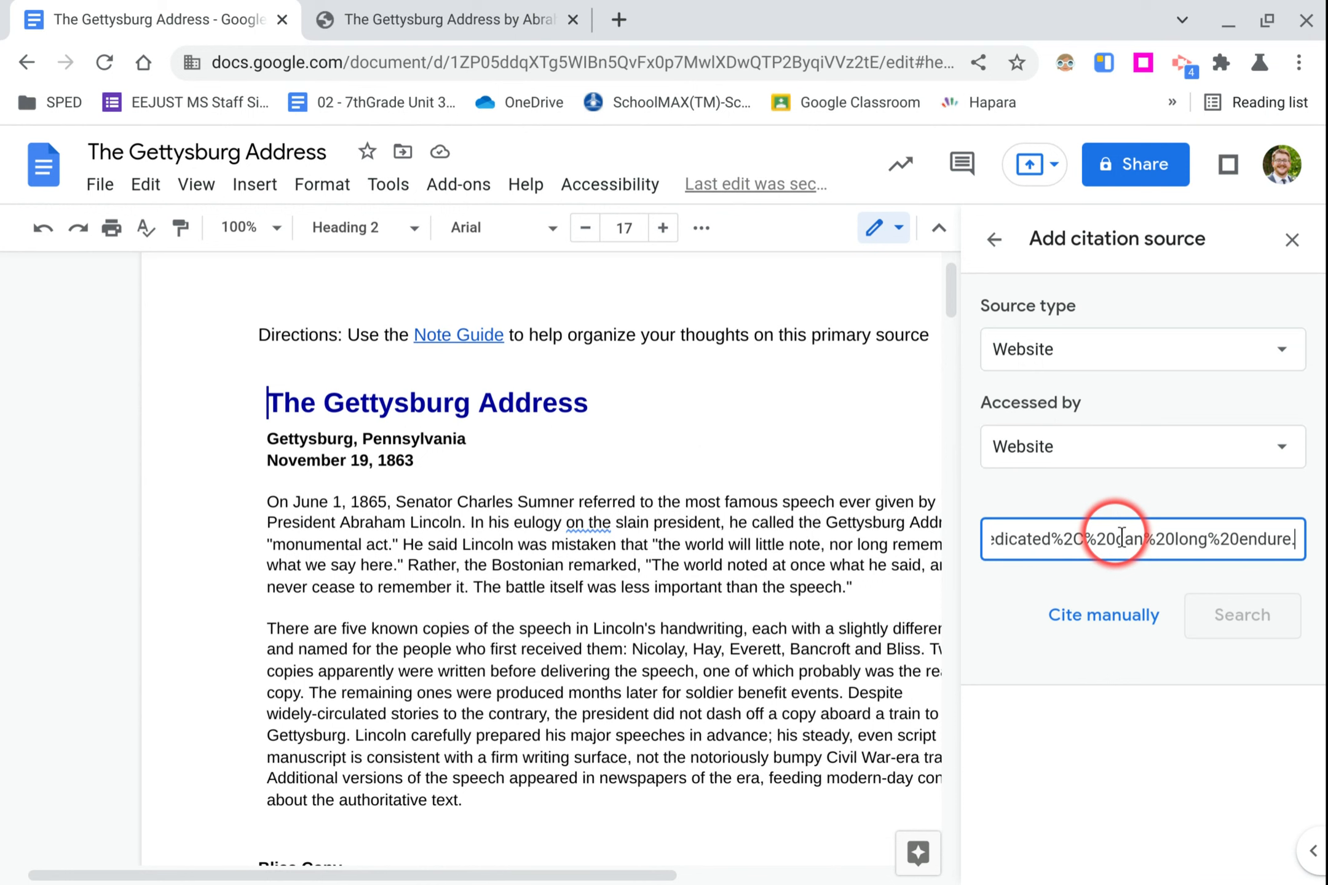
left_click(1232, 612)
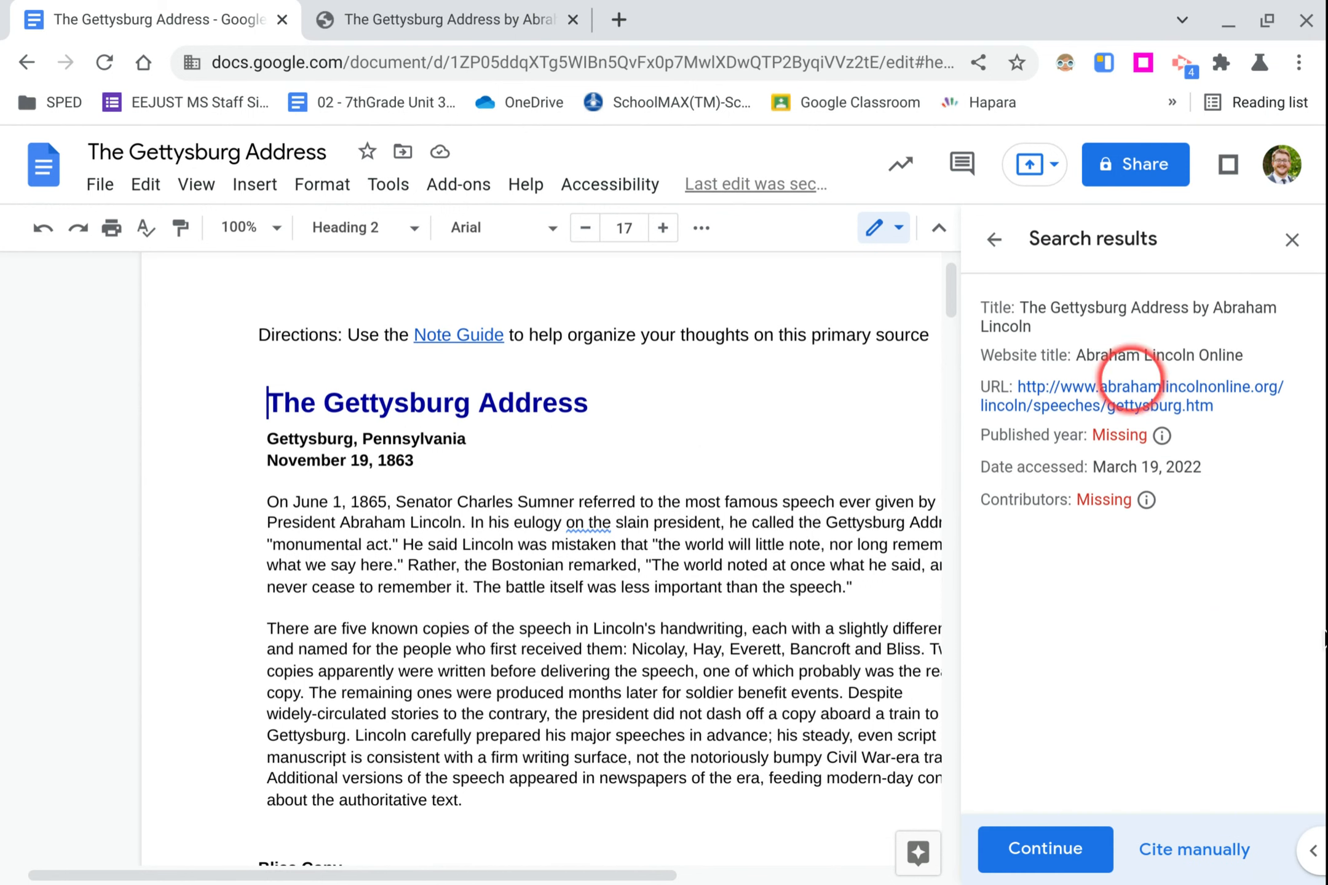
Accept the found website details and add them as a citation source.
left_click(1057, 860)
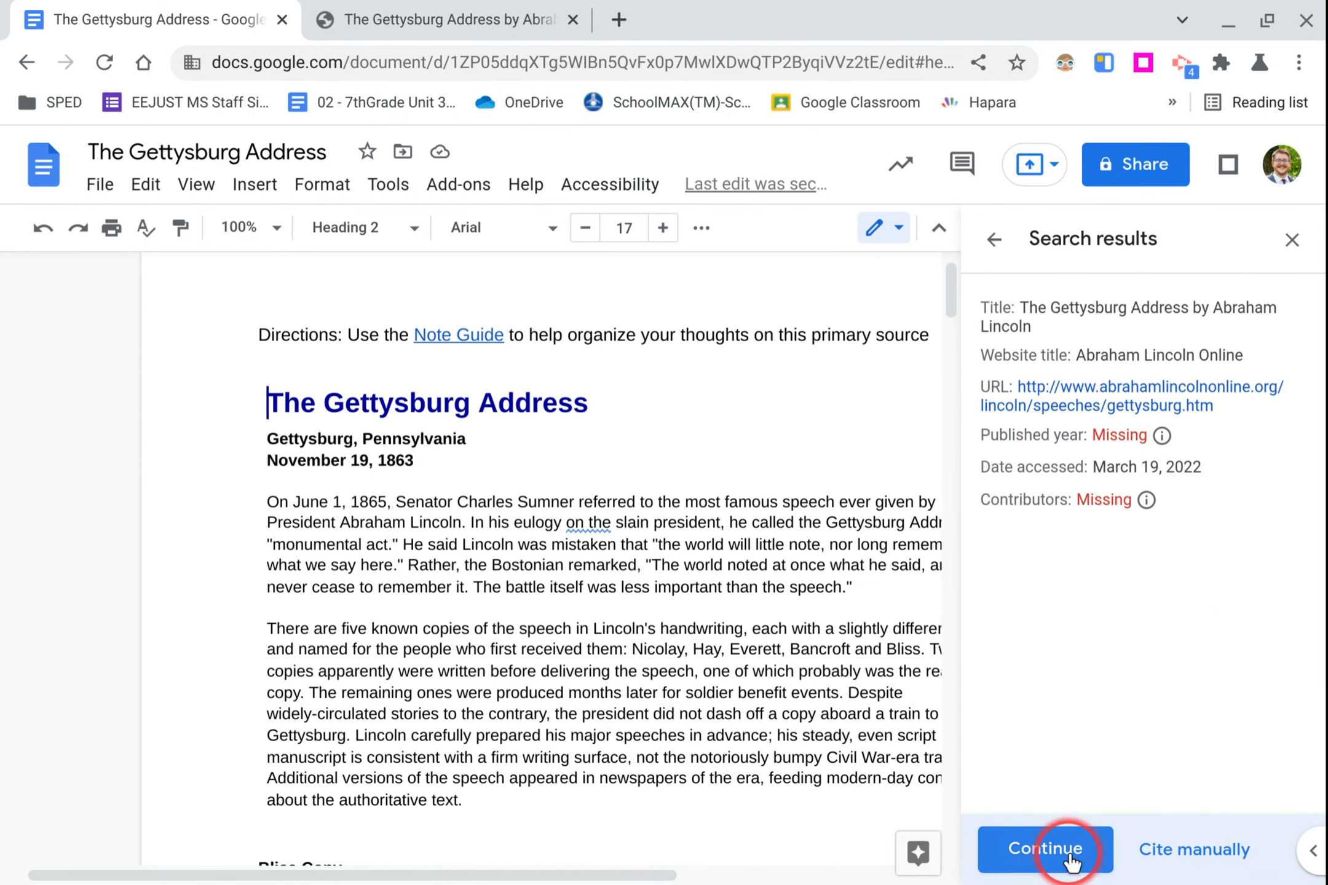
scroll(1185, 643, "down", 4)
scroll(1186, 643, "down", 5)
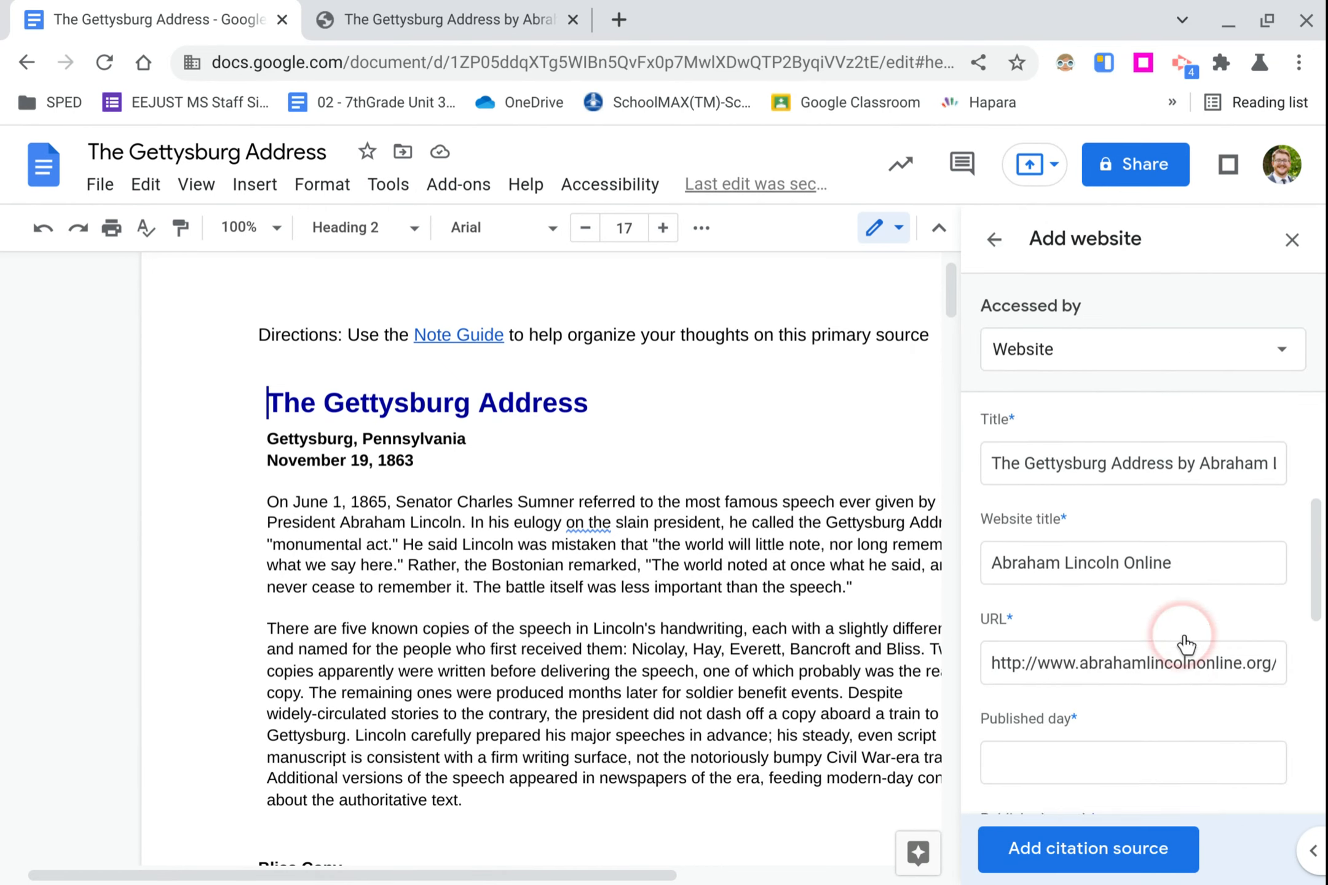
left_click(1159, 846)
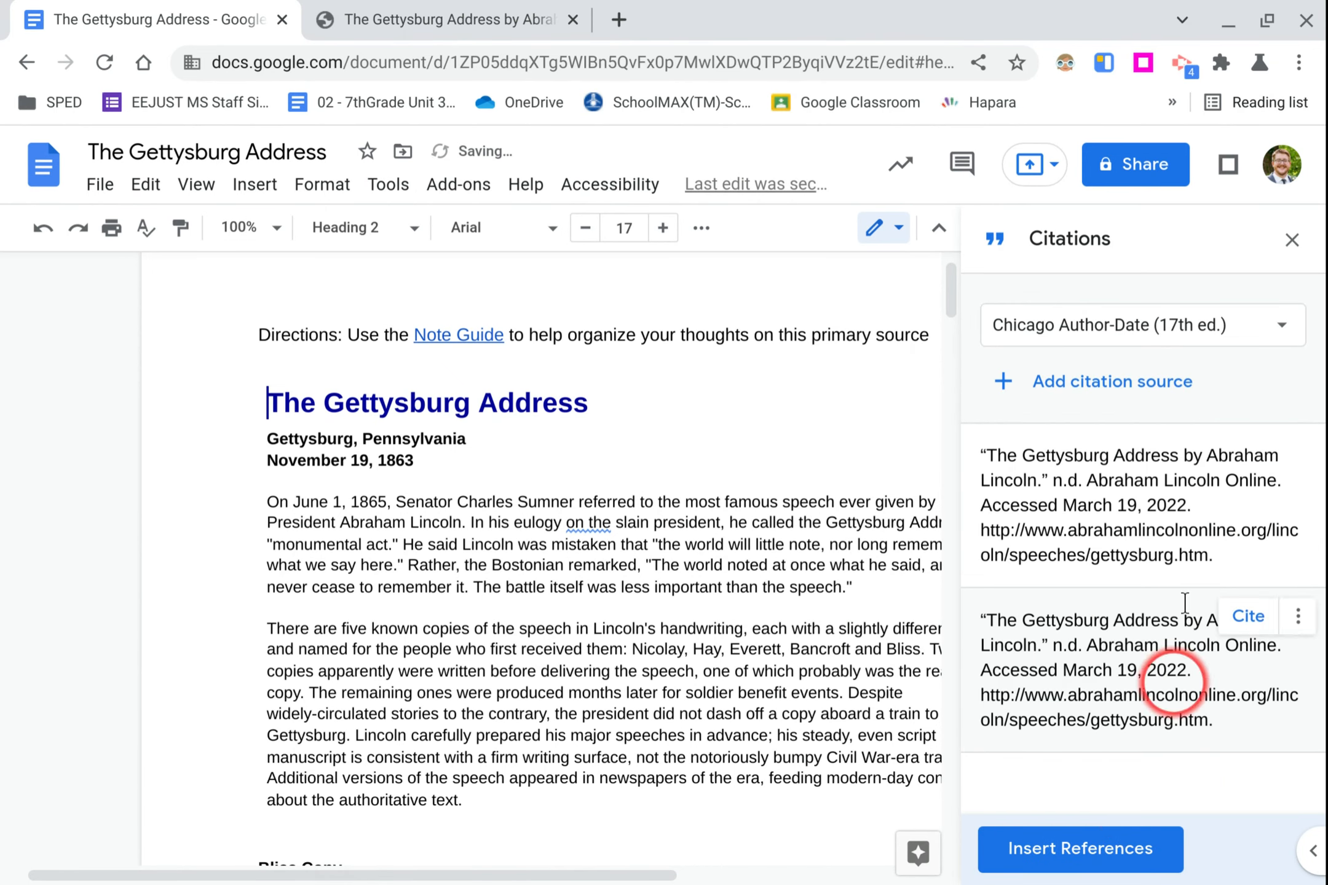
Insert an in-text citation from the first source after "confusion about the authoritative text." in the Quotes column and highlight it.
scroll(715, 620, "down", 1)
scroll(715, 619, "down", 20)
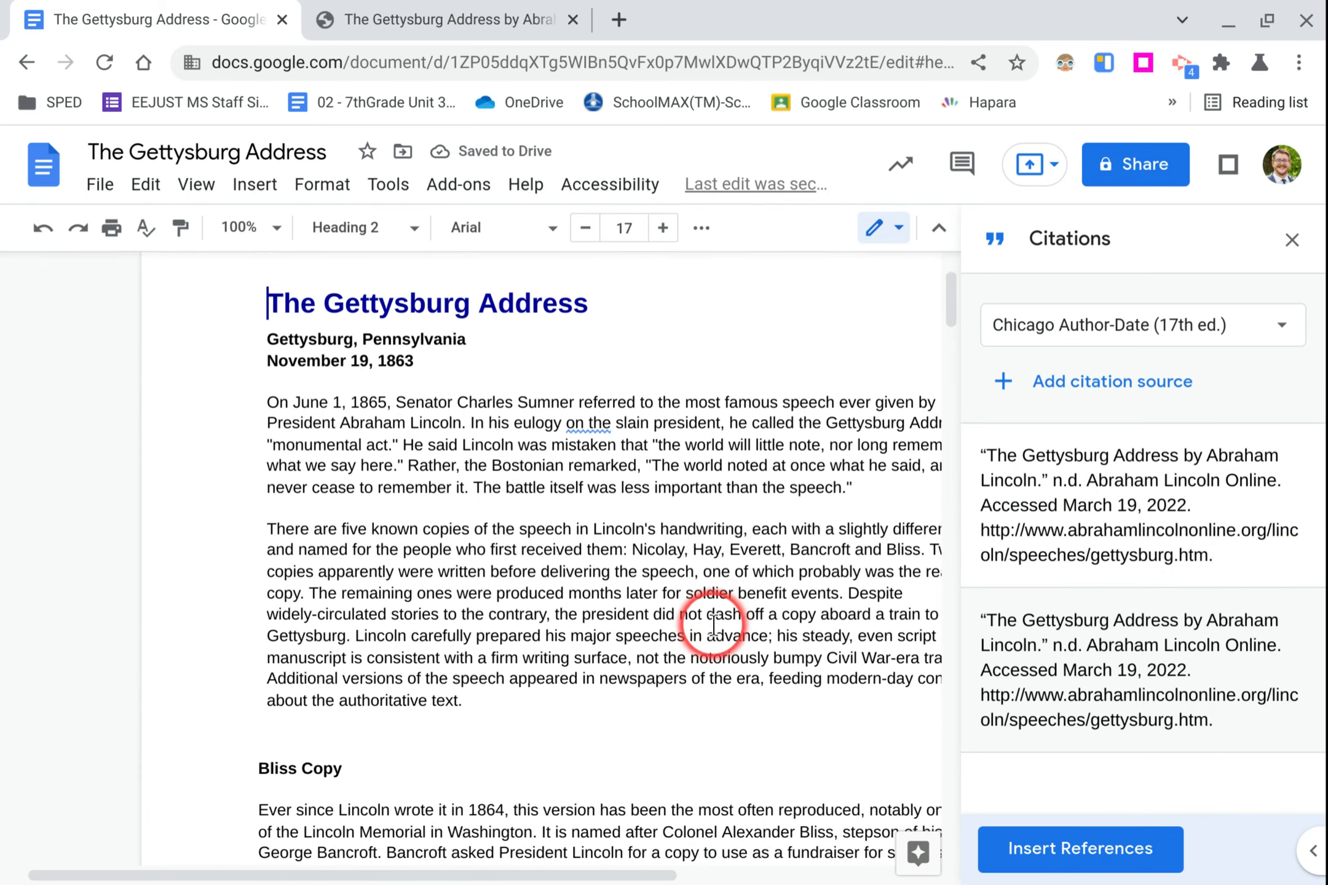
scroll(708, 632, "down", 3)
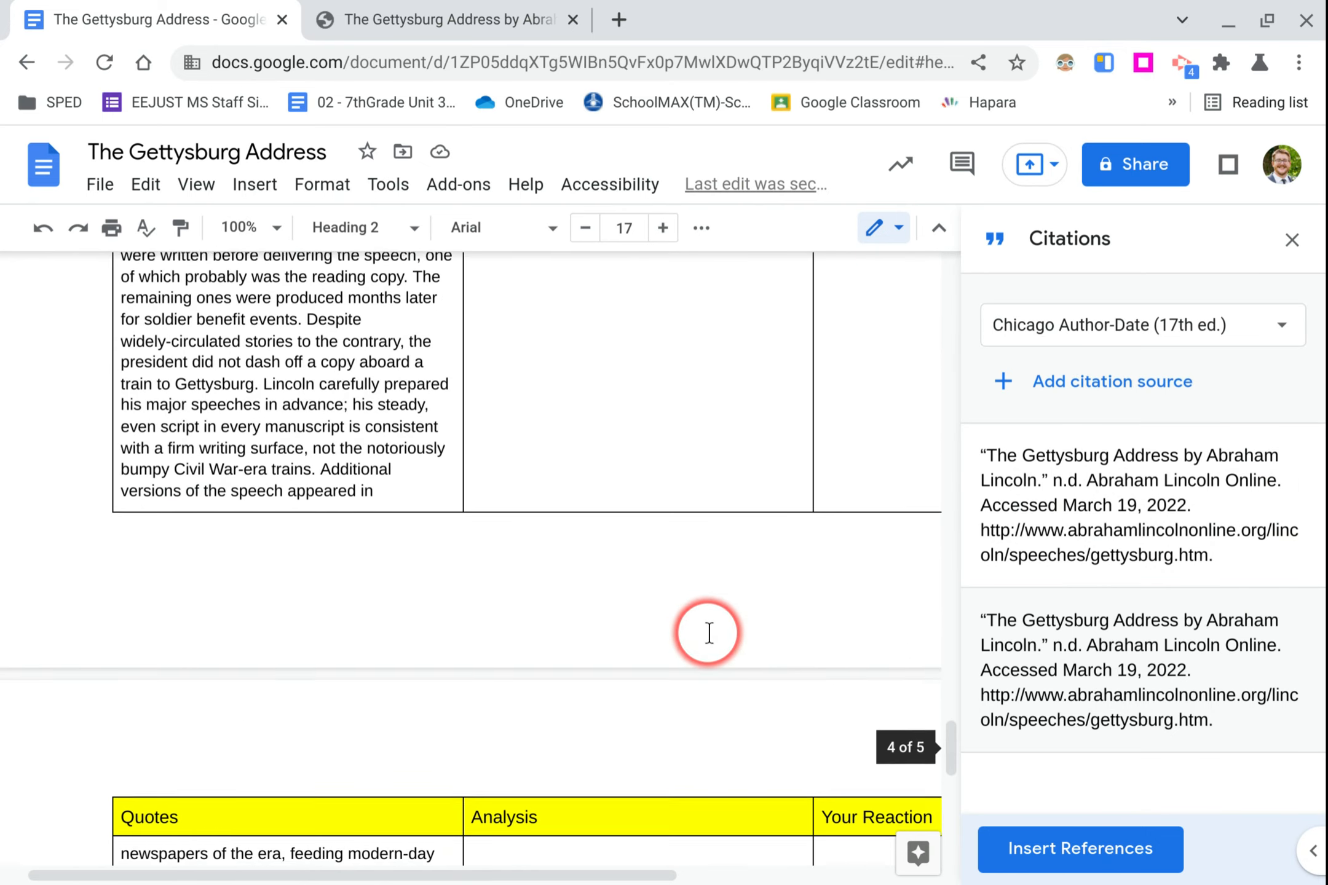
left_click(436, 750)
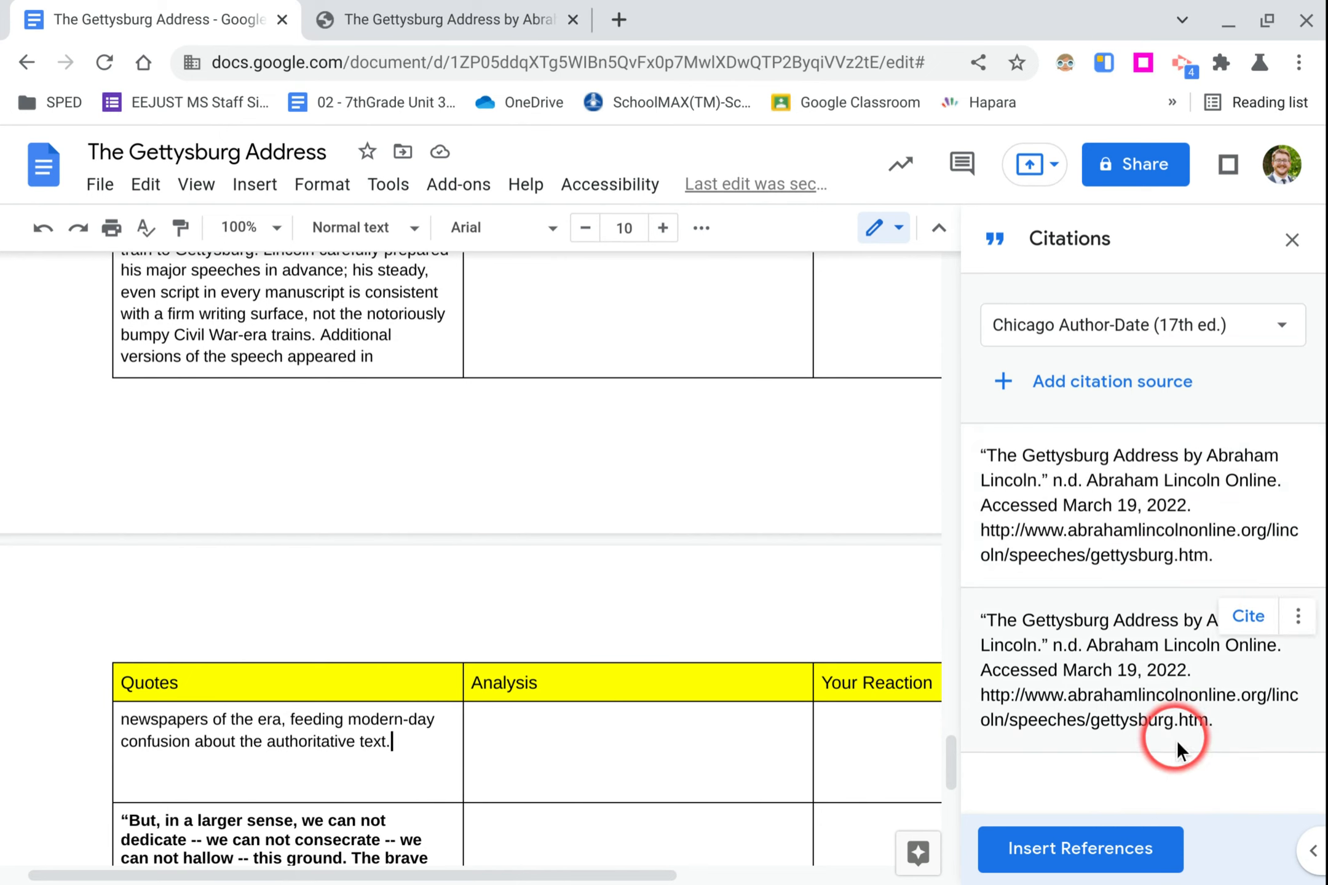
key("super")
left_click(773, 474)
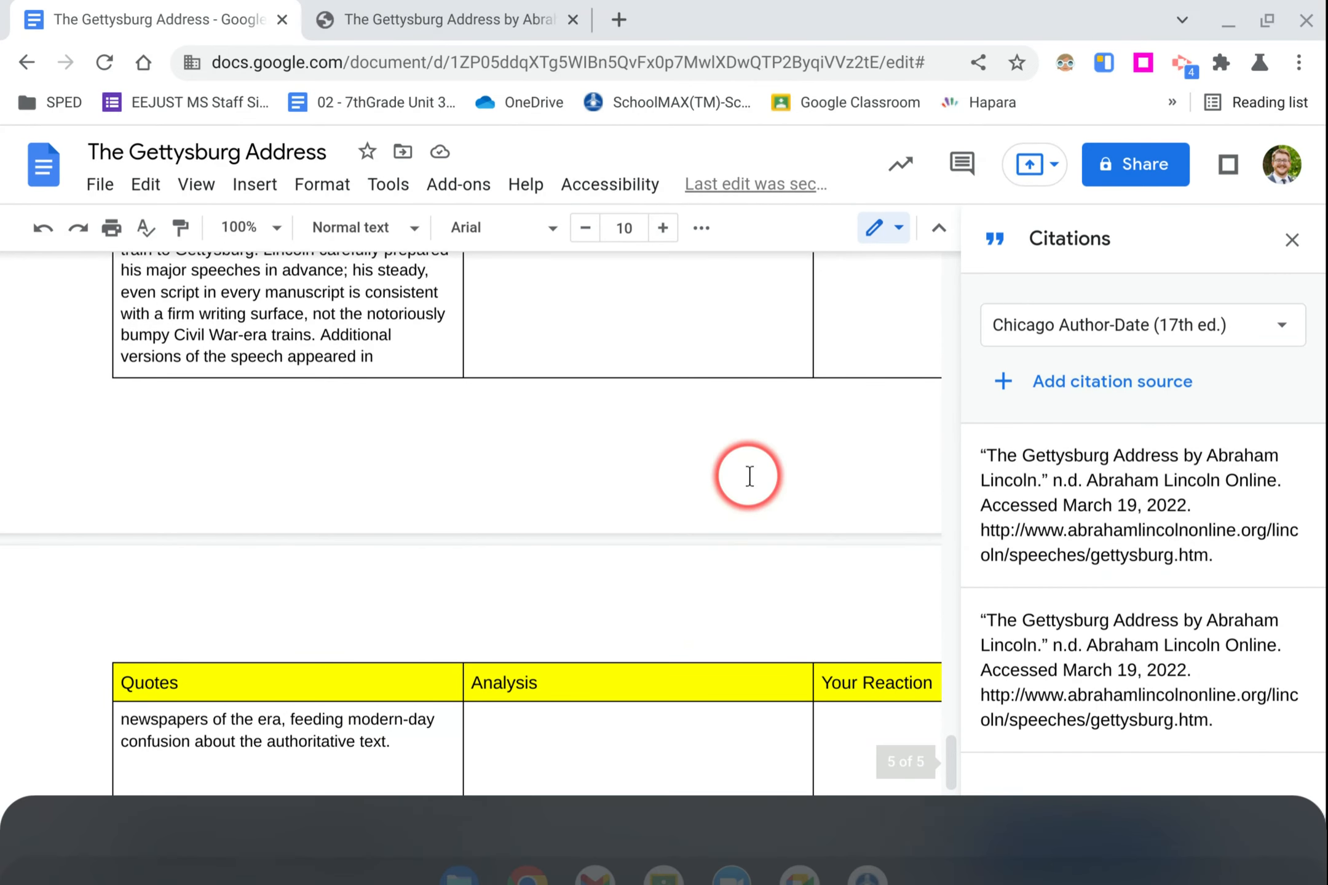
mouse_move(1196, 430)
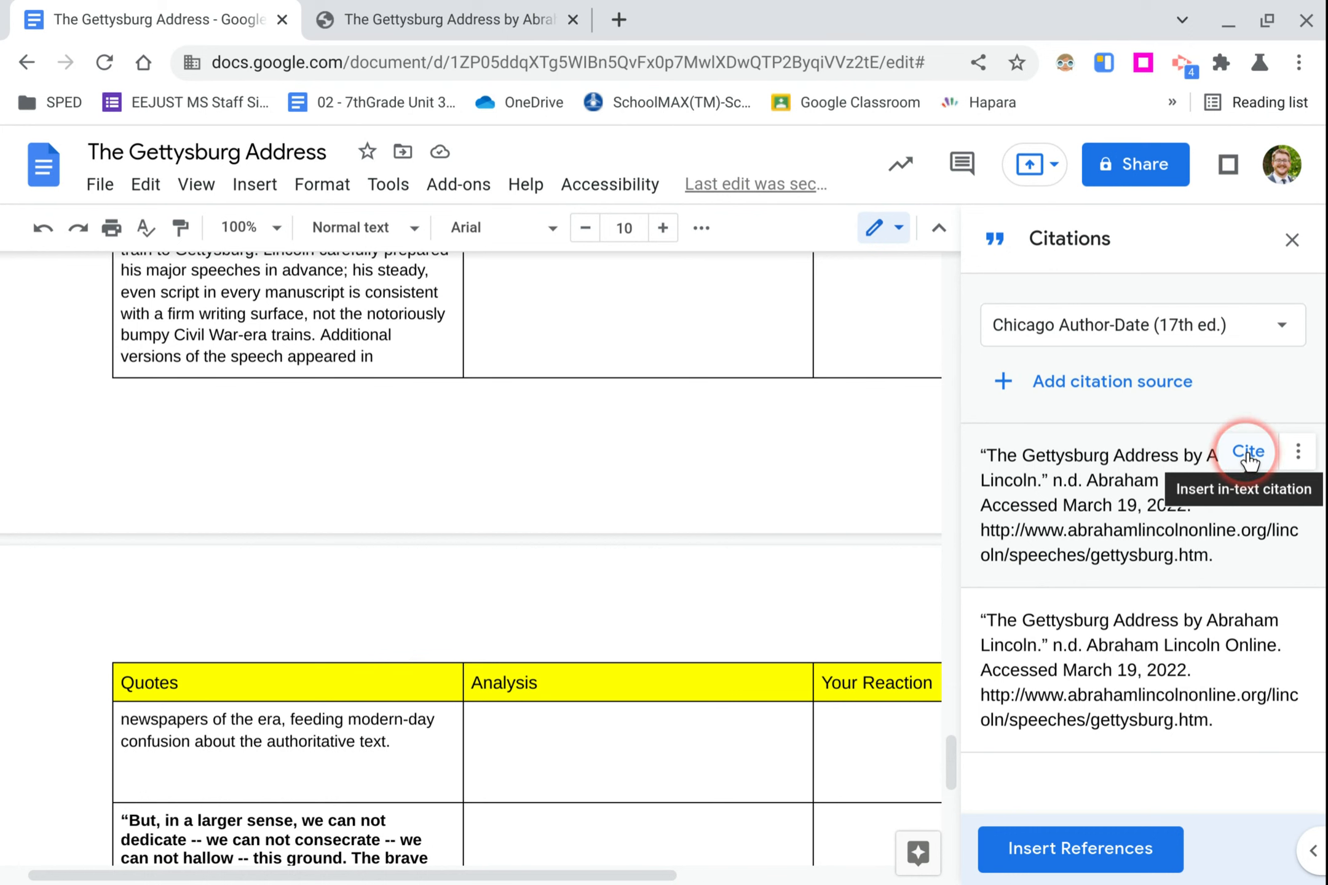
left_click(1248, 454)
left_click_drag(397, 716, 432, 770)
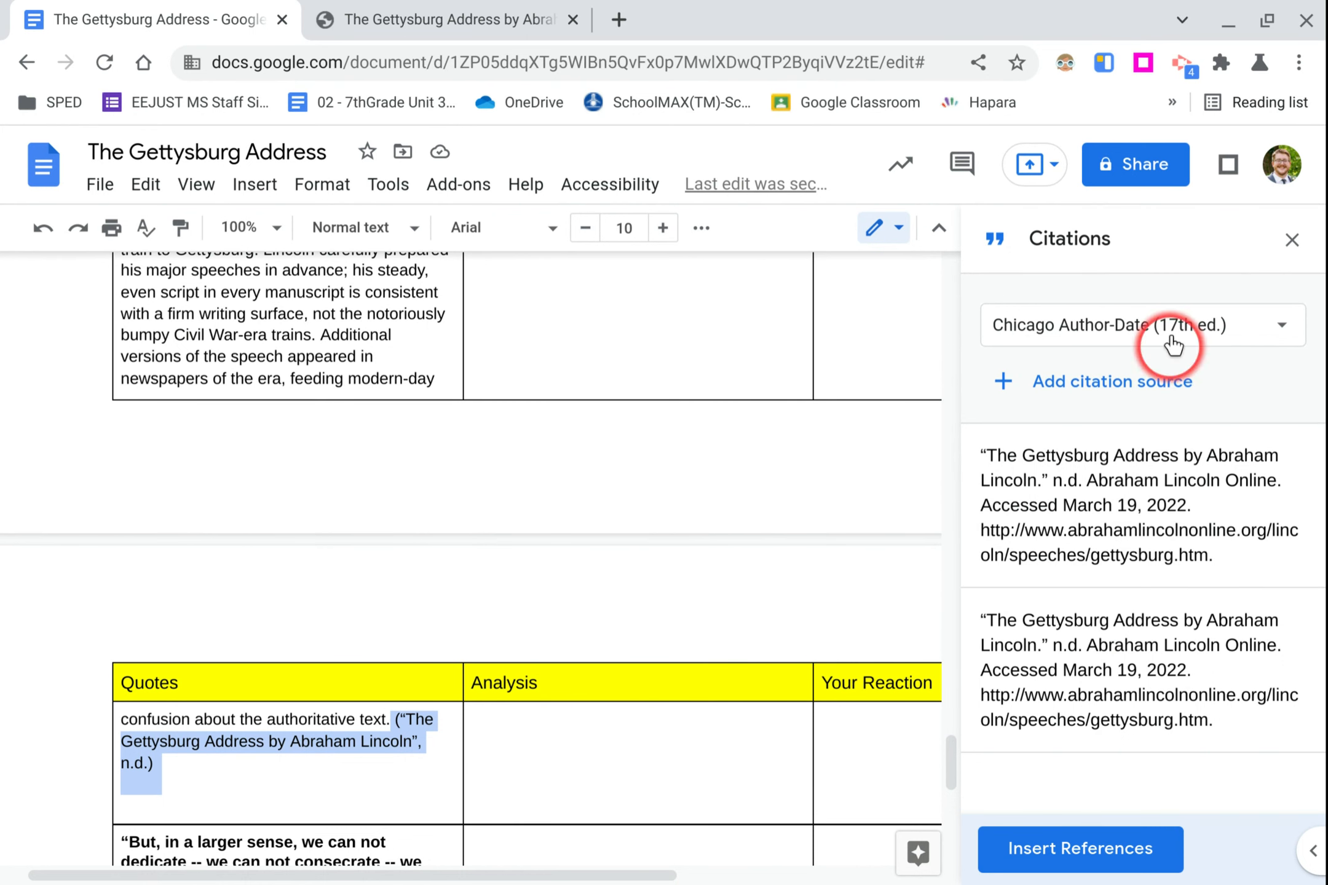
Switch the citation style to MLA (8th ed.) and insert another in-text citation from the first source after the existing one.
left_click(1148, 335)
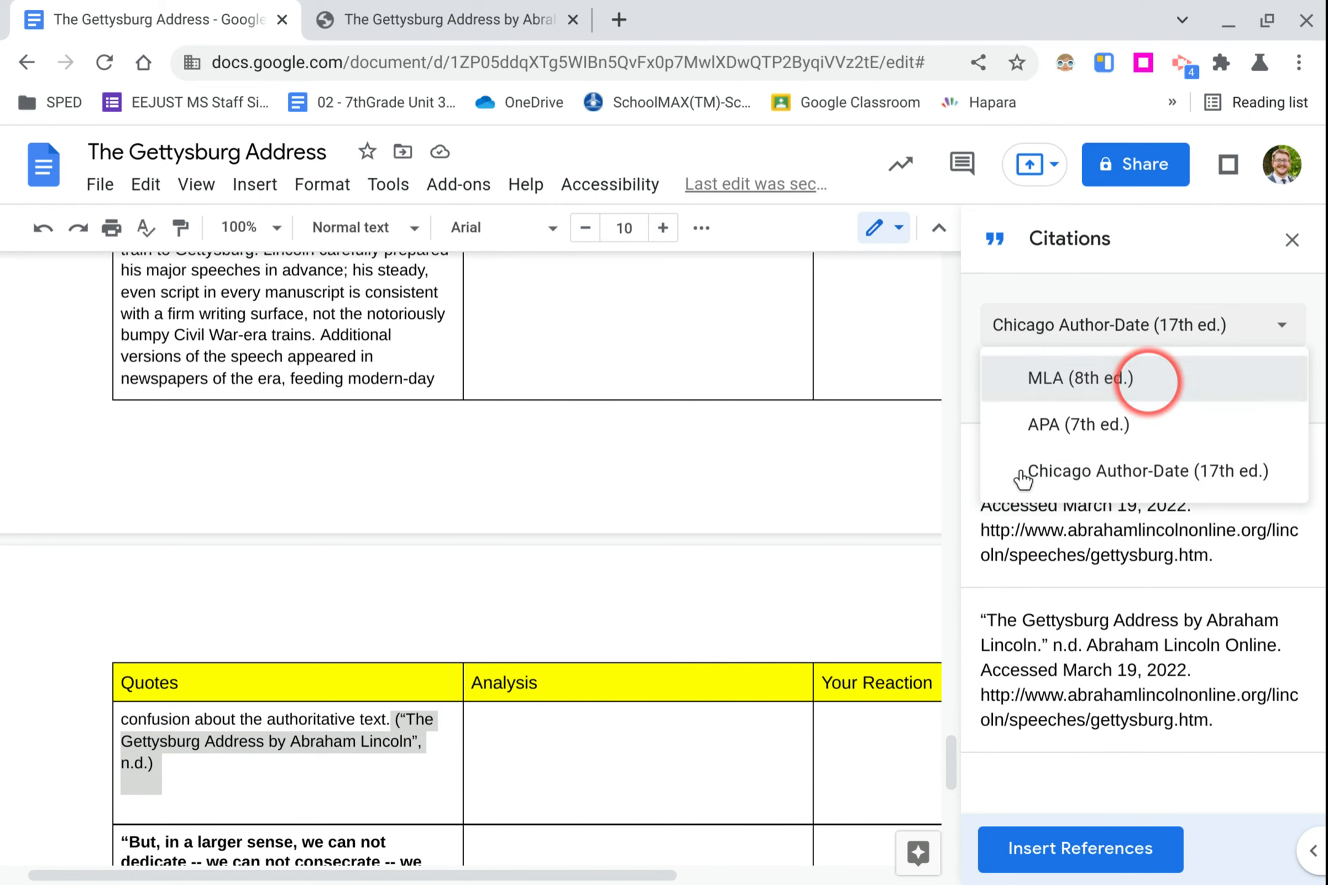
left_click(1153, 380)
left_click(367, 773)
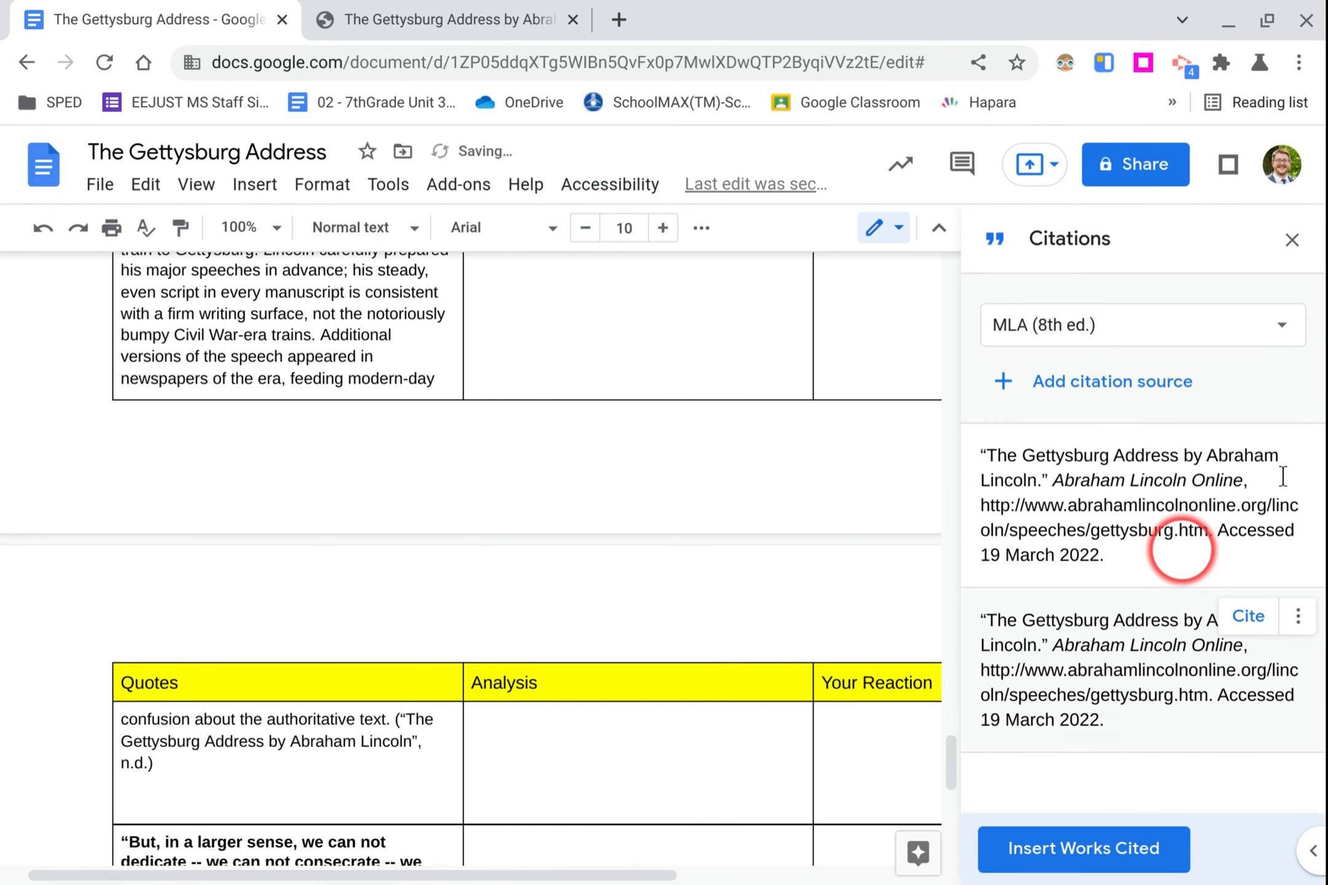
left_click(1248, 453)
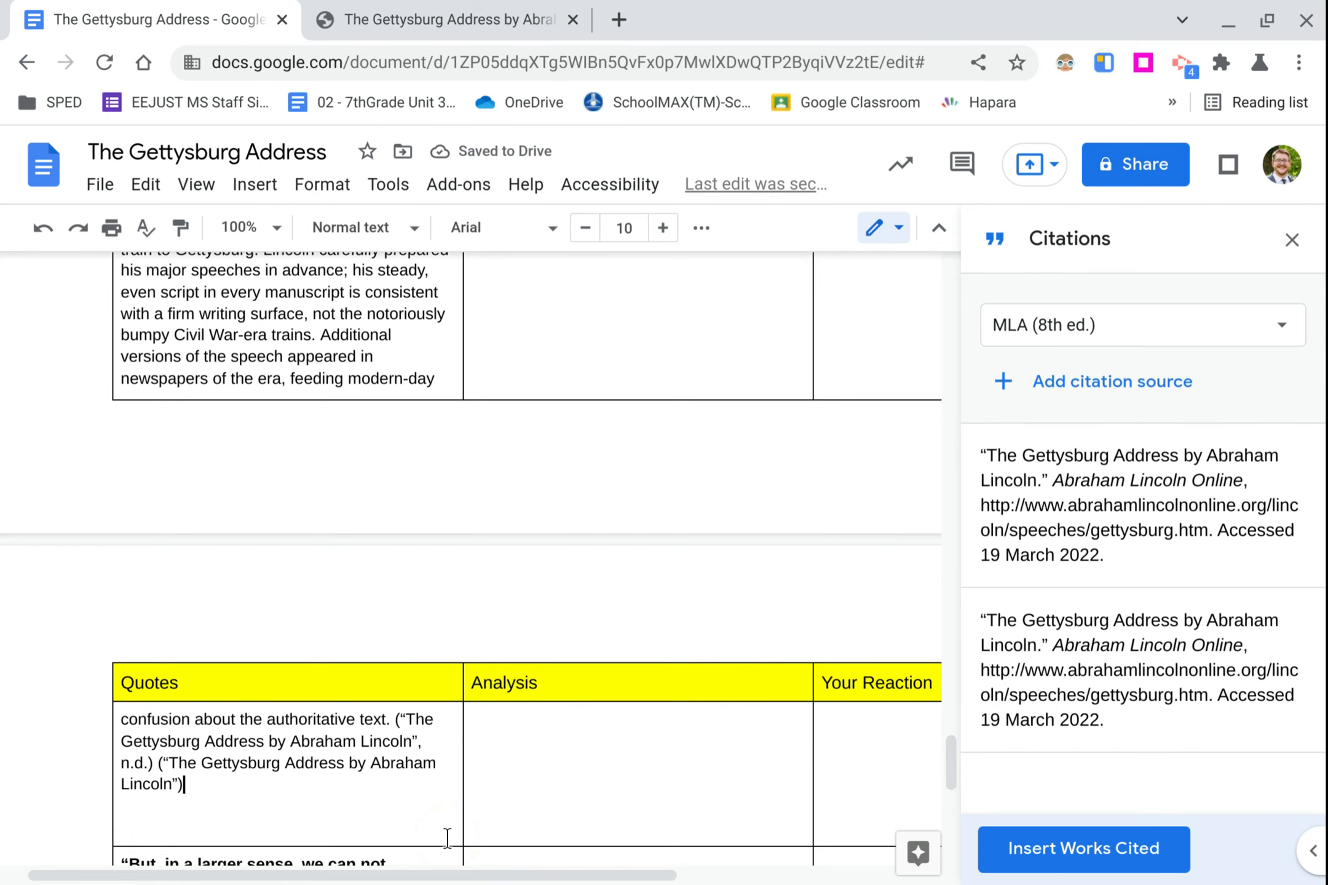
Insert a Works Cited list below the quote table at the end of the document.
scroll(519, 717, "down", 5)
scroll(535, 718, "down", 4)
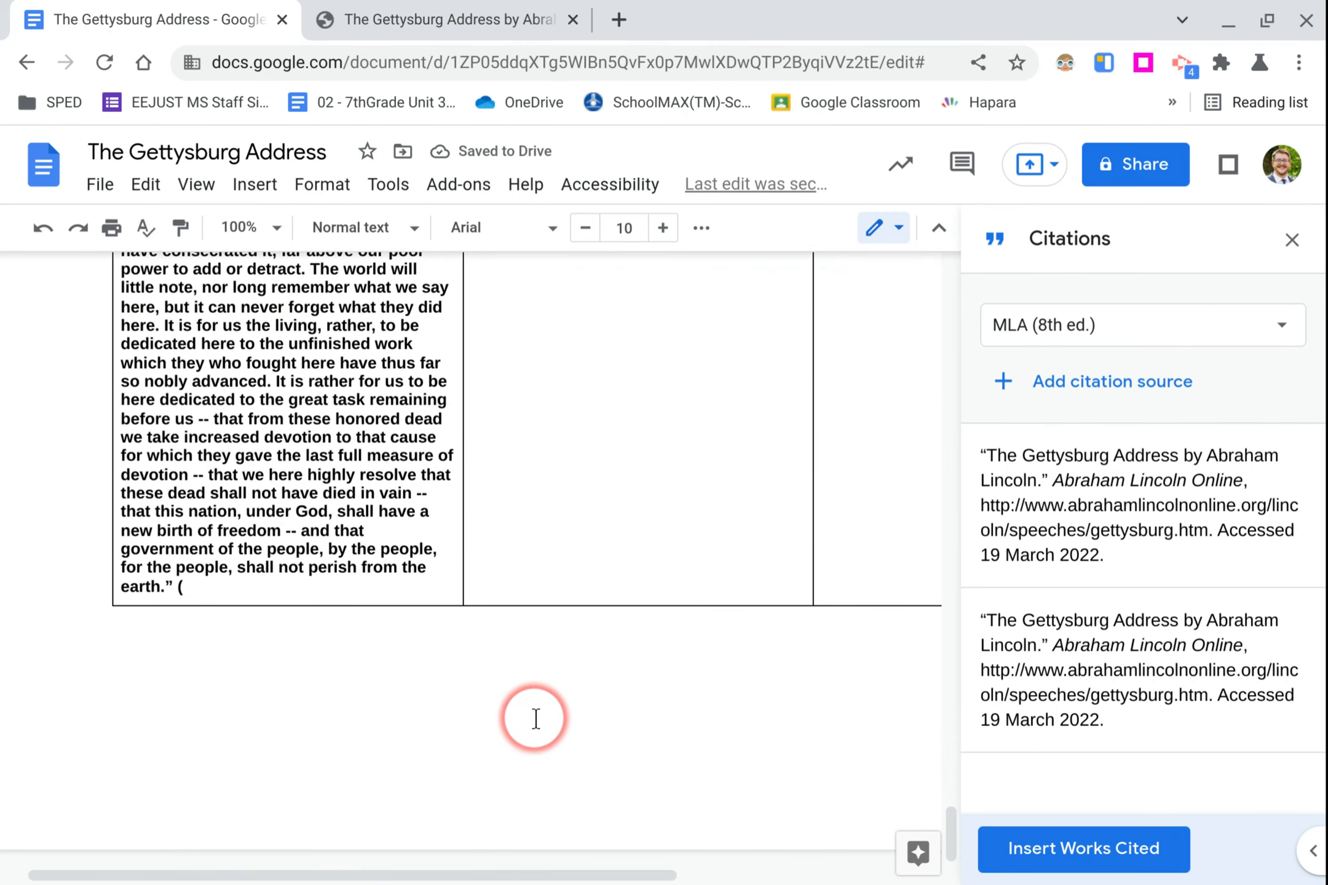
left_click(386, 733)
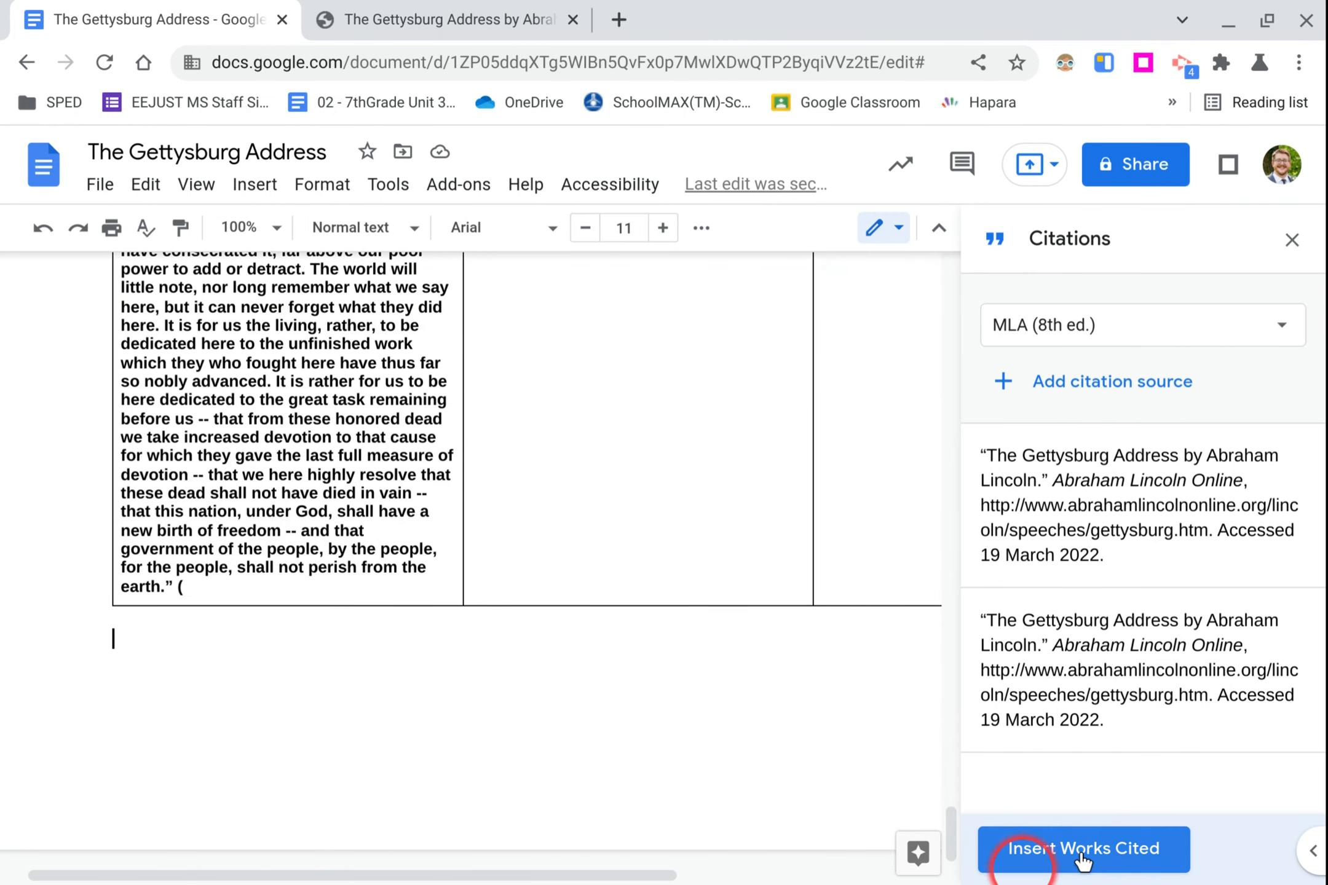
left_click(1042, 868)
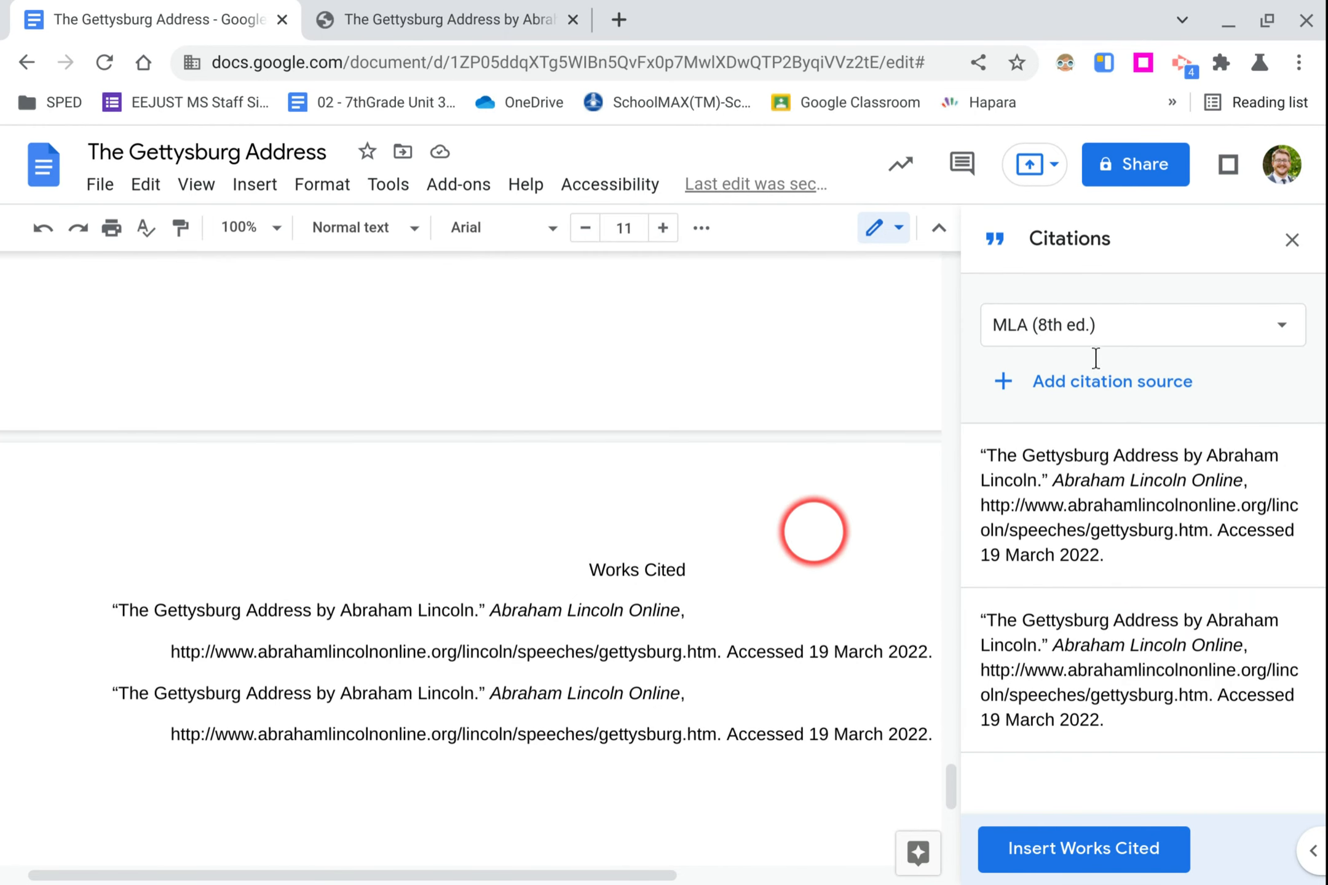
Switch the citation style to APA (7th ed.) and insert a References list below the Works Cited entries.
scroll(888, 788, "down", 3)
key("Down")
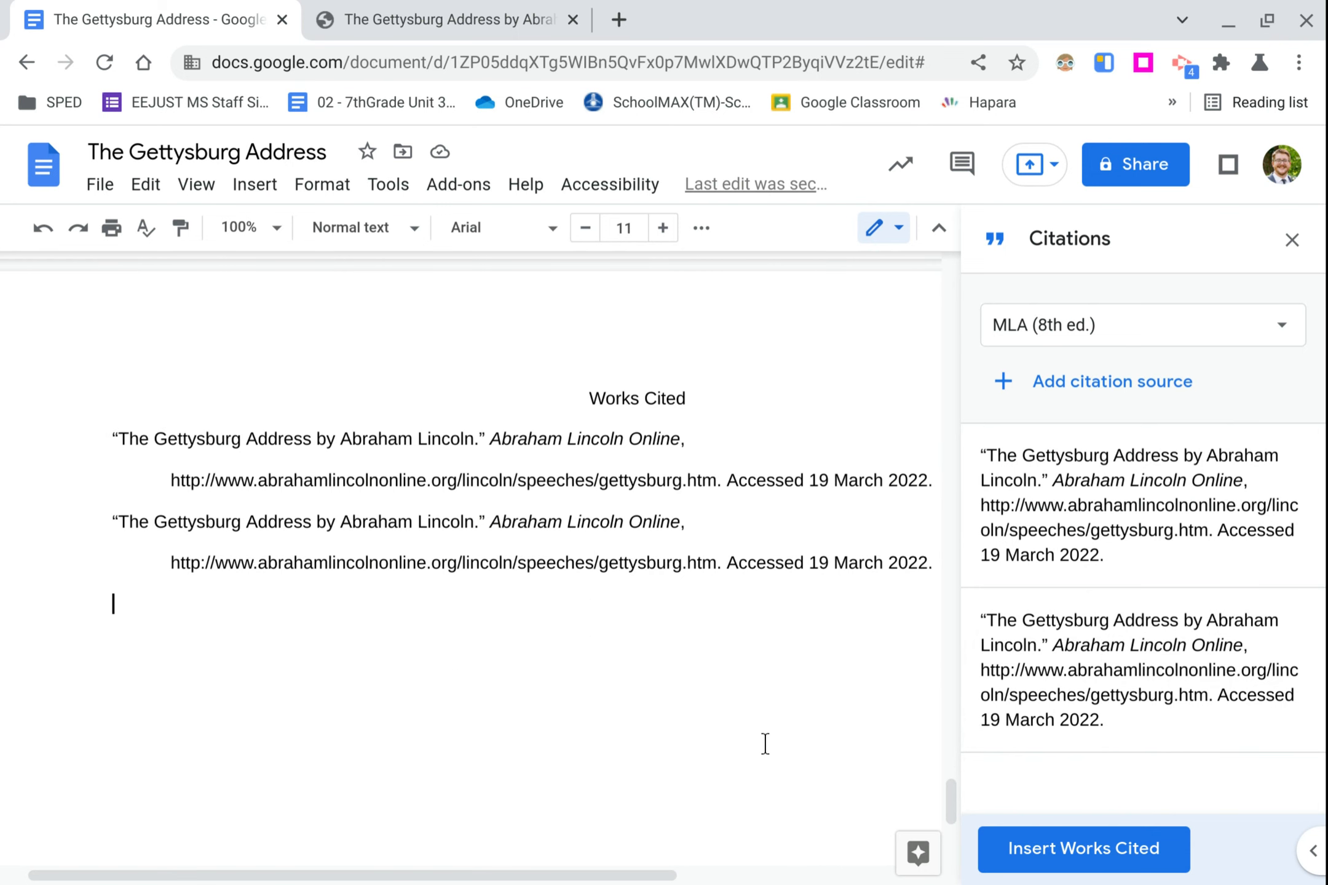
left_click(1140, 324)
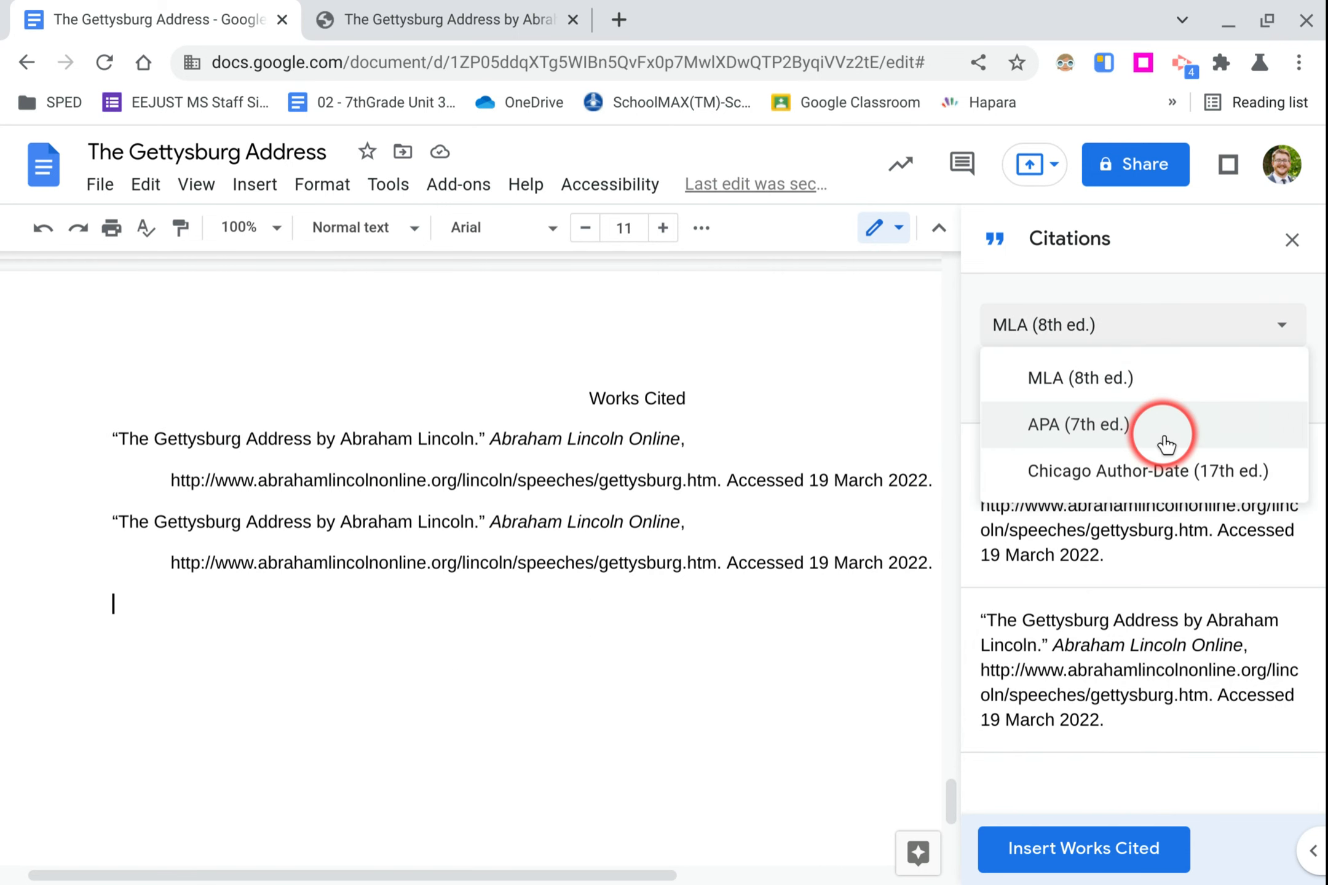
left_click(1166, 442)
left_click(1138, 849)
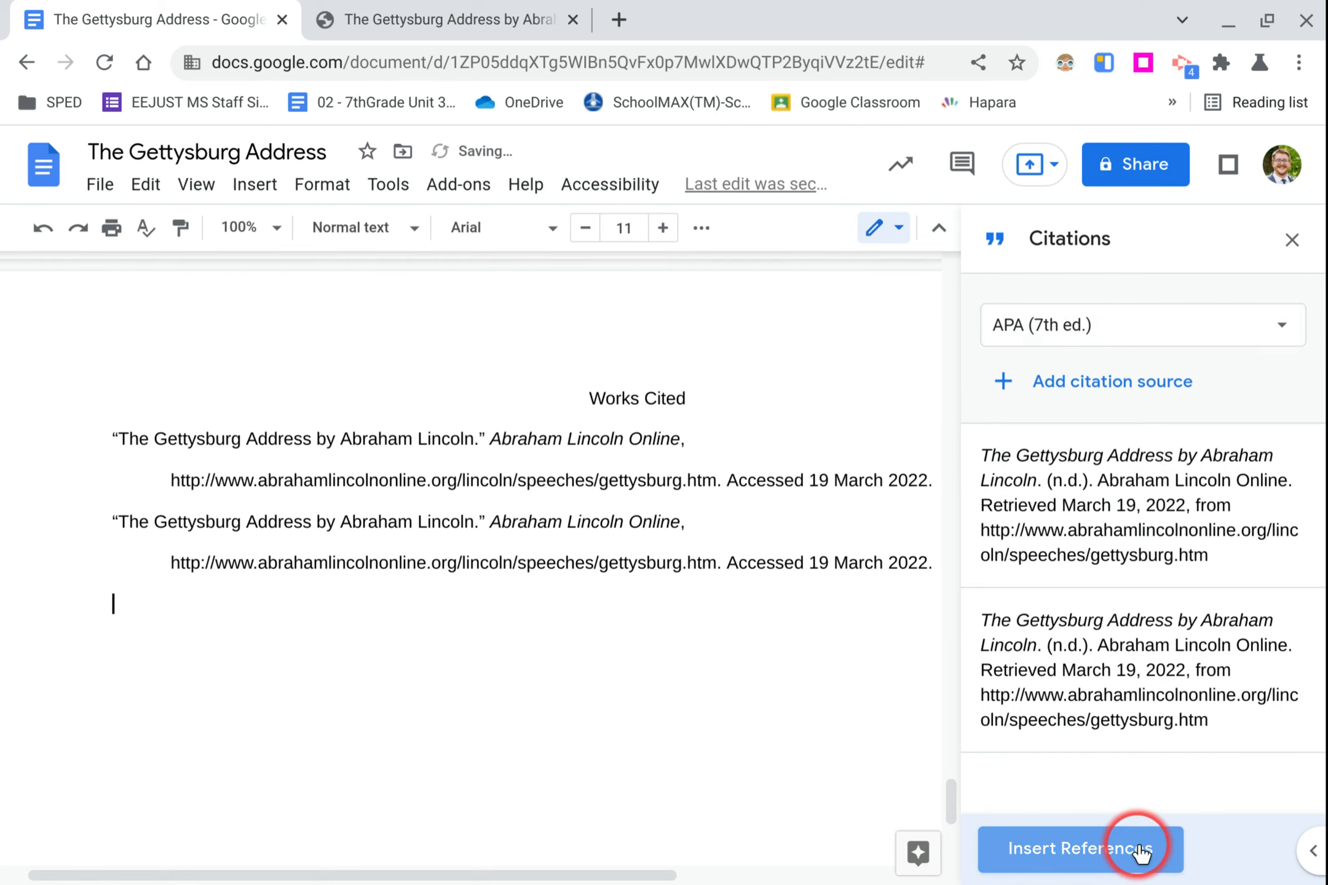
scroll(767, 687, "down", 1)
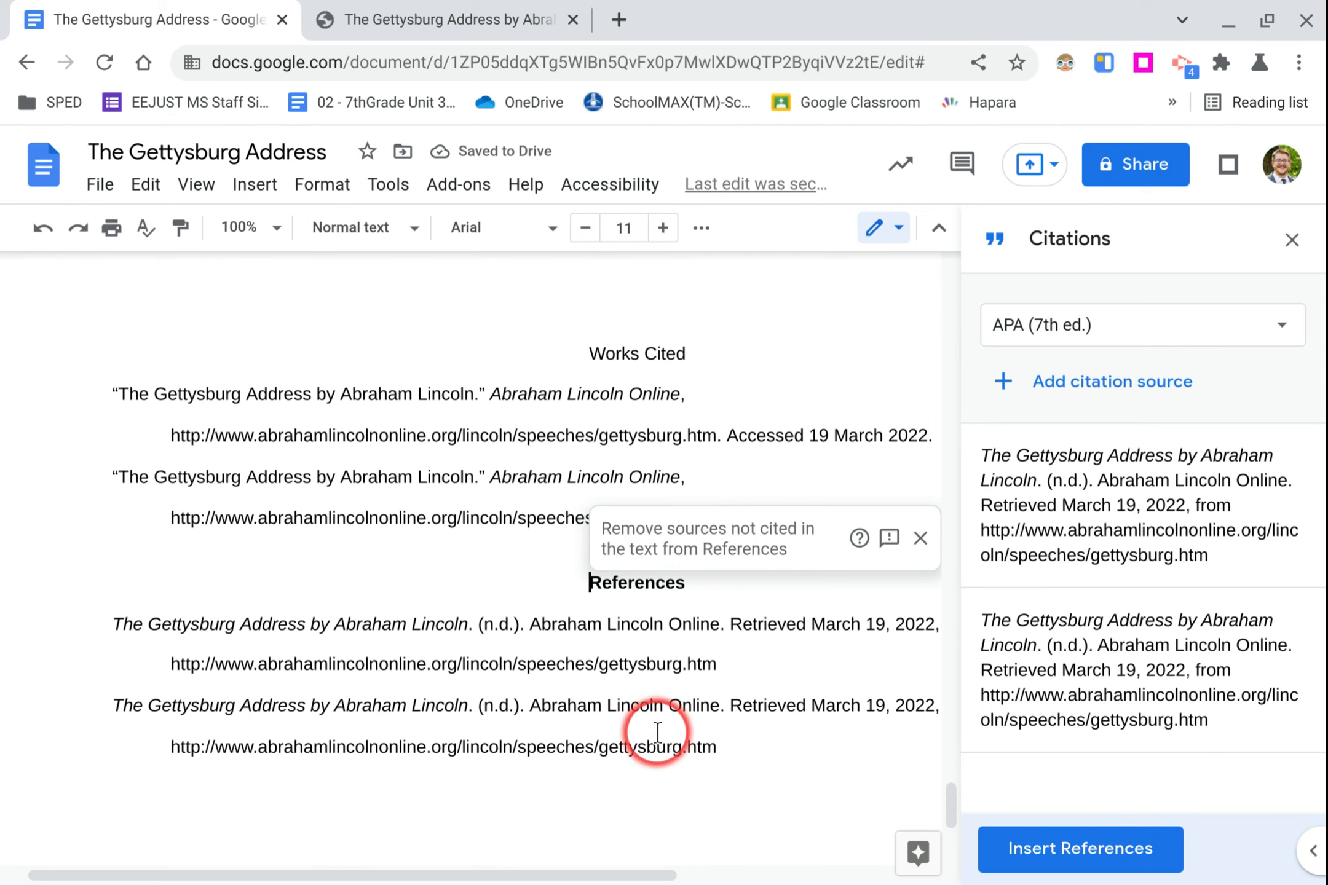
Return to the end of the document's title heading and close the citations tool.
scroll(657, 731, "up", 8)
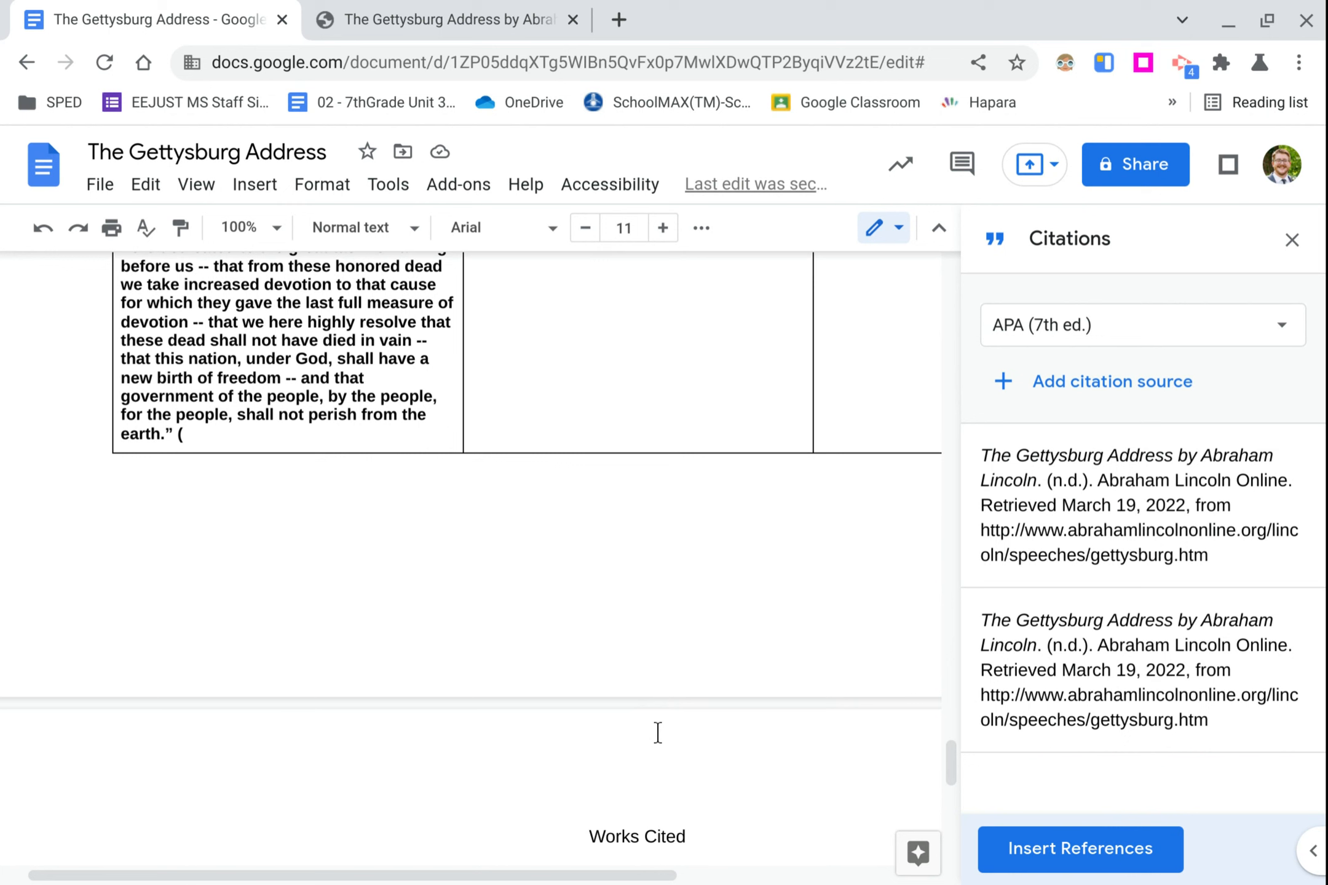
scroll(657, 732, "up", 20)
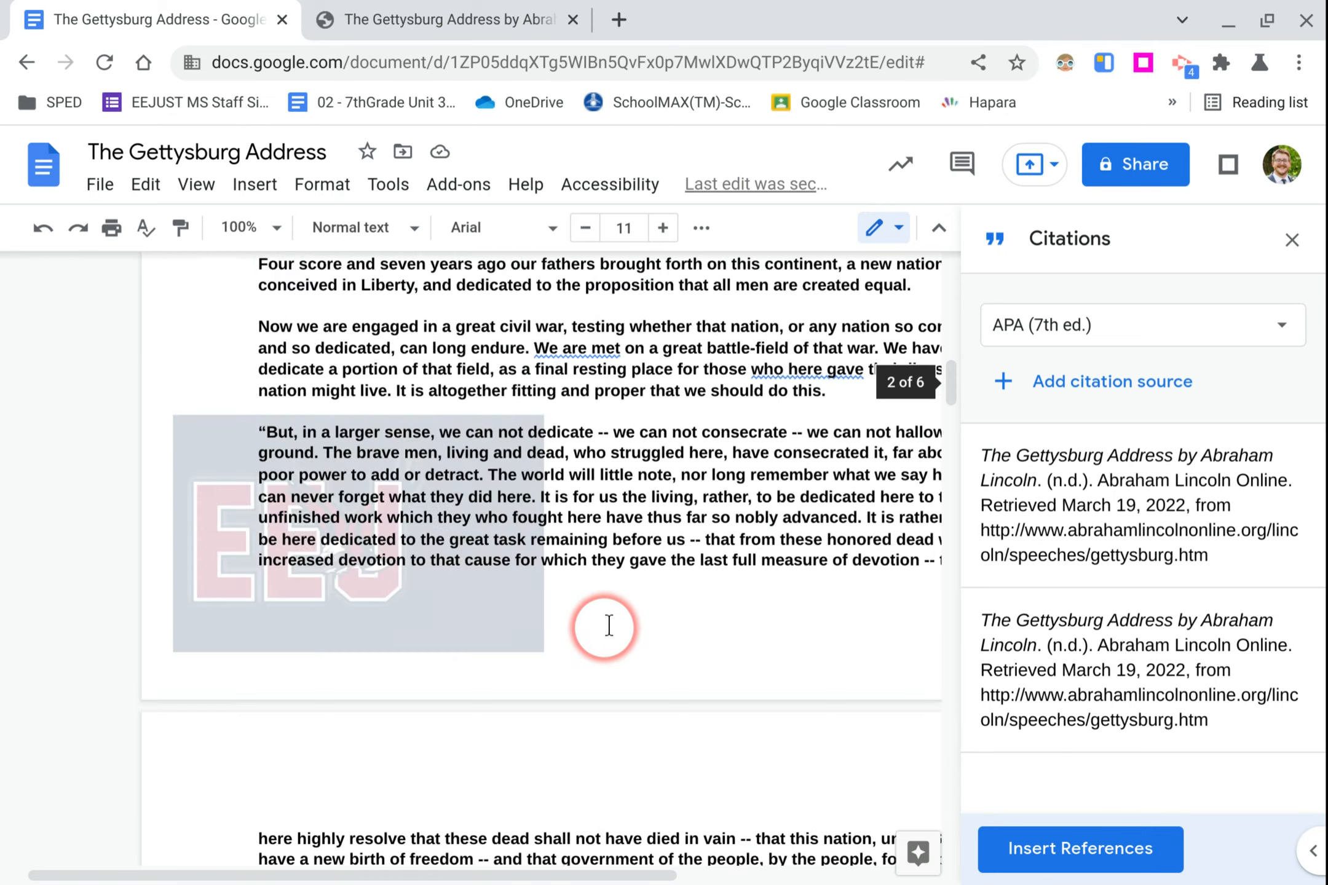
left_click(631, 467)
scroll(632, 467, "right", 3)
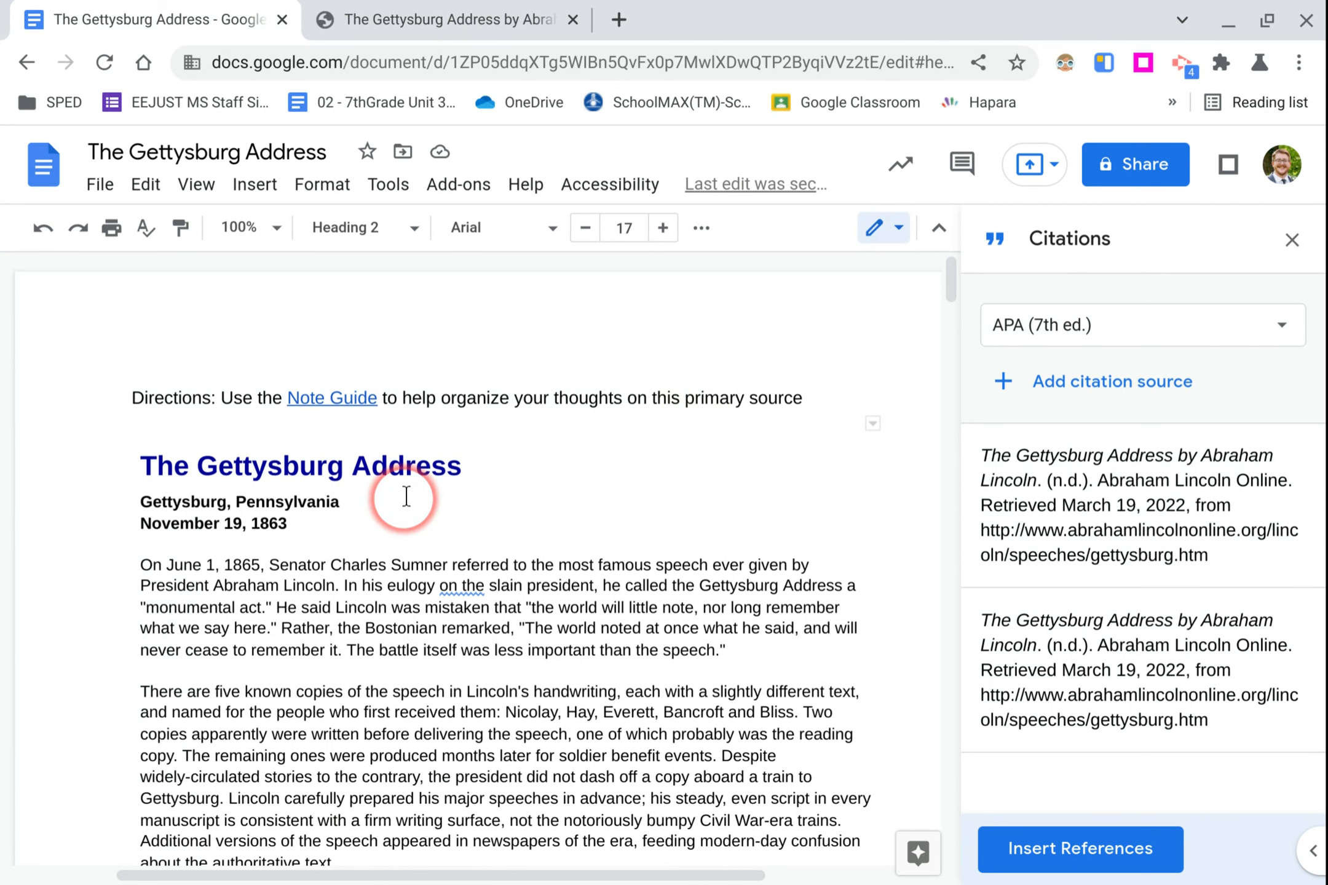
left_click(1291, 253)
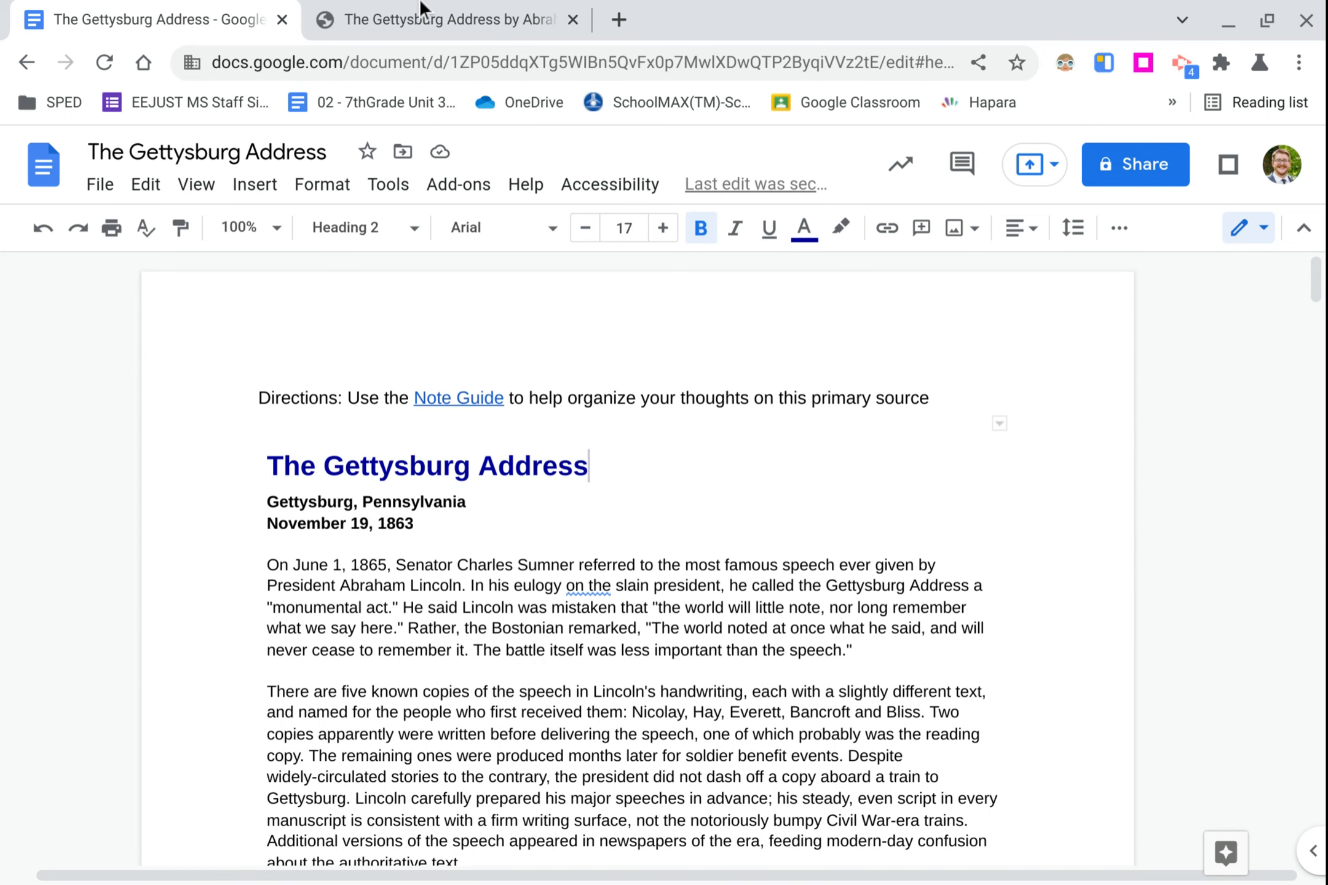
Look over the document's page layout down to the first page boundary and the school-logo watermark.
left_click(596, 416)
scroll(748, 555, "down", 8)
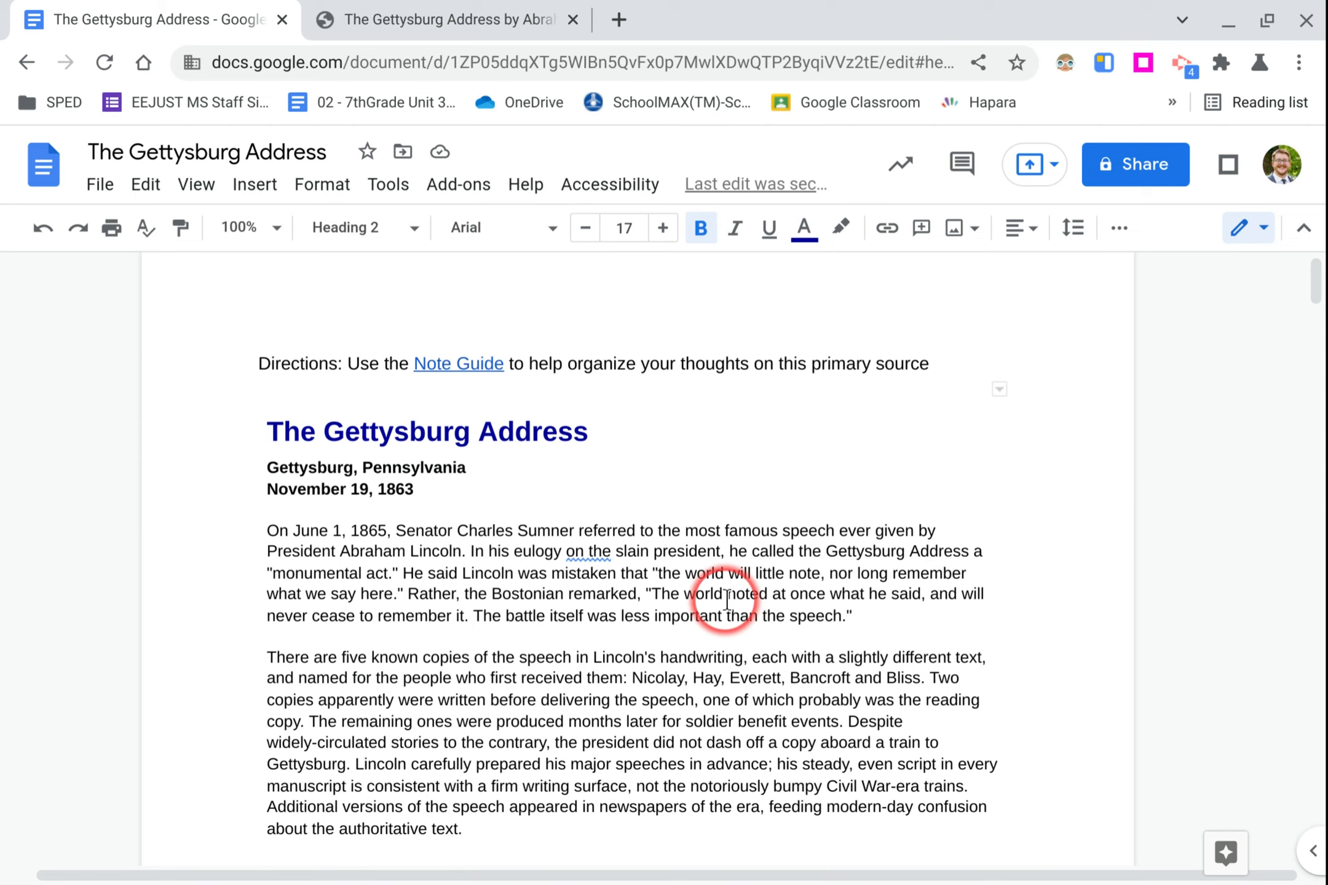
scroll(806, 764, "down", 9)
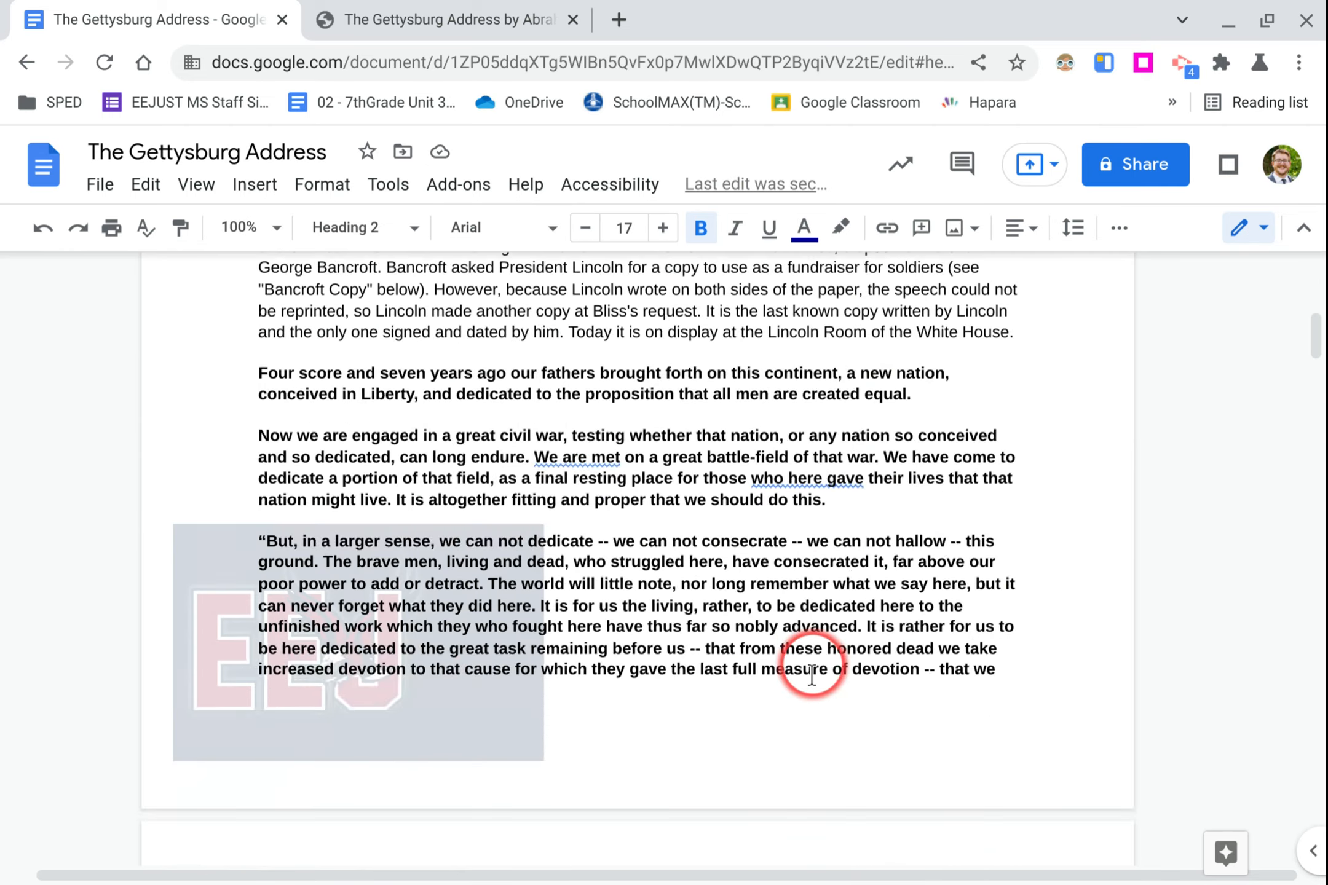
scroll(664, 648, "up", 17)
scroll(664, 651, "up", 1)
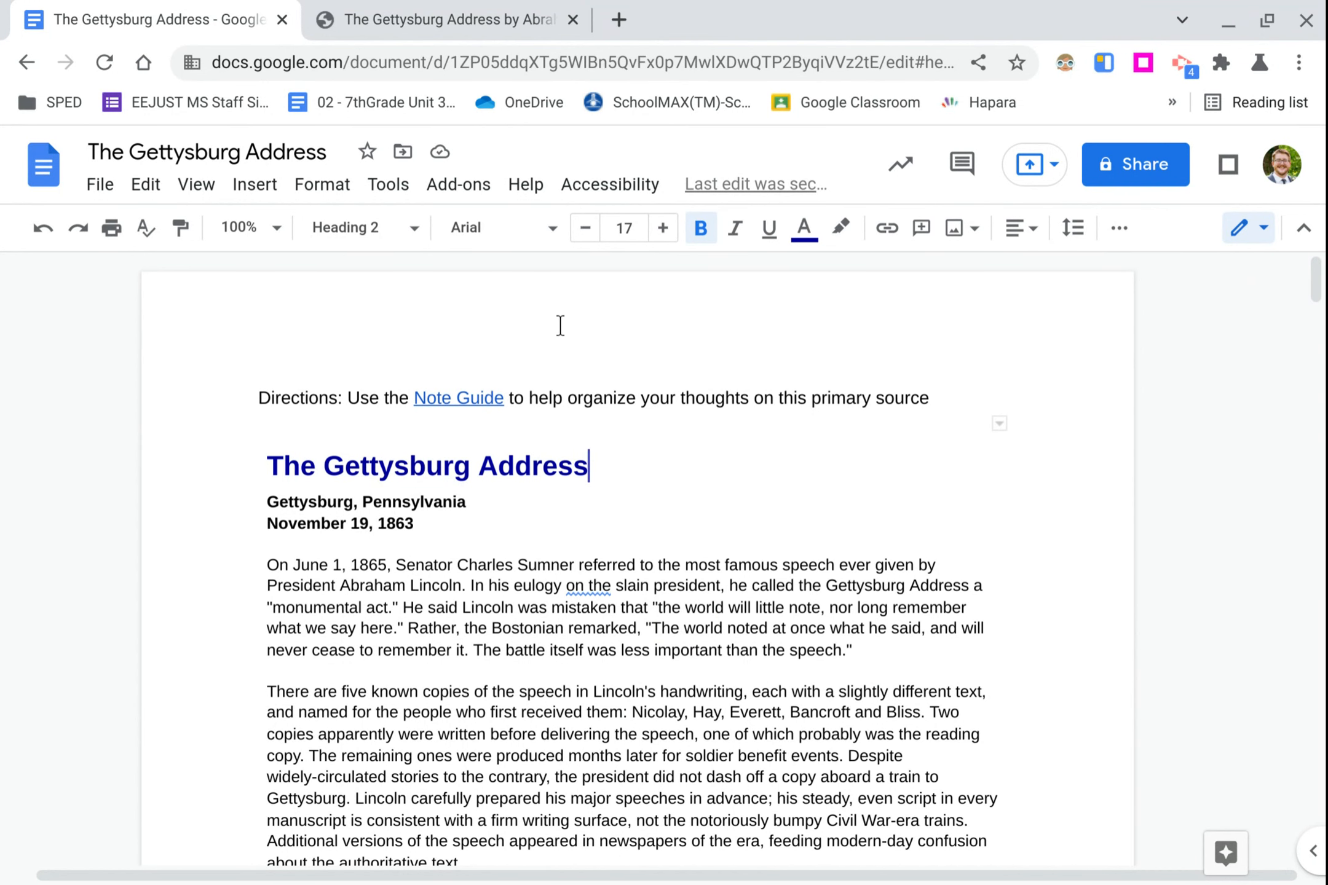
scroll(664, 444, "down", 10)
scroll(676, 495, "down", 3)
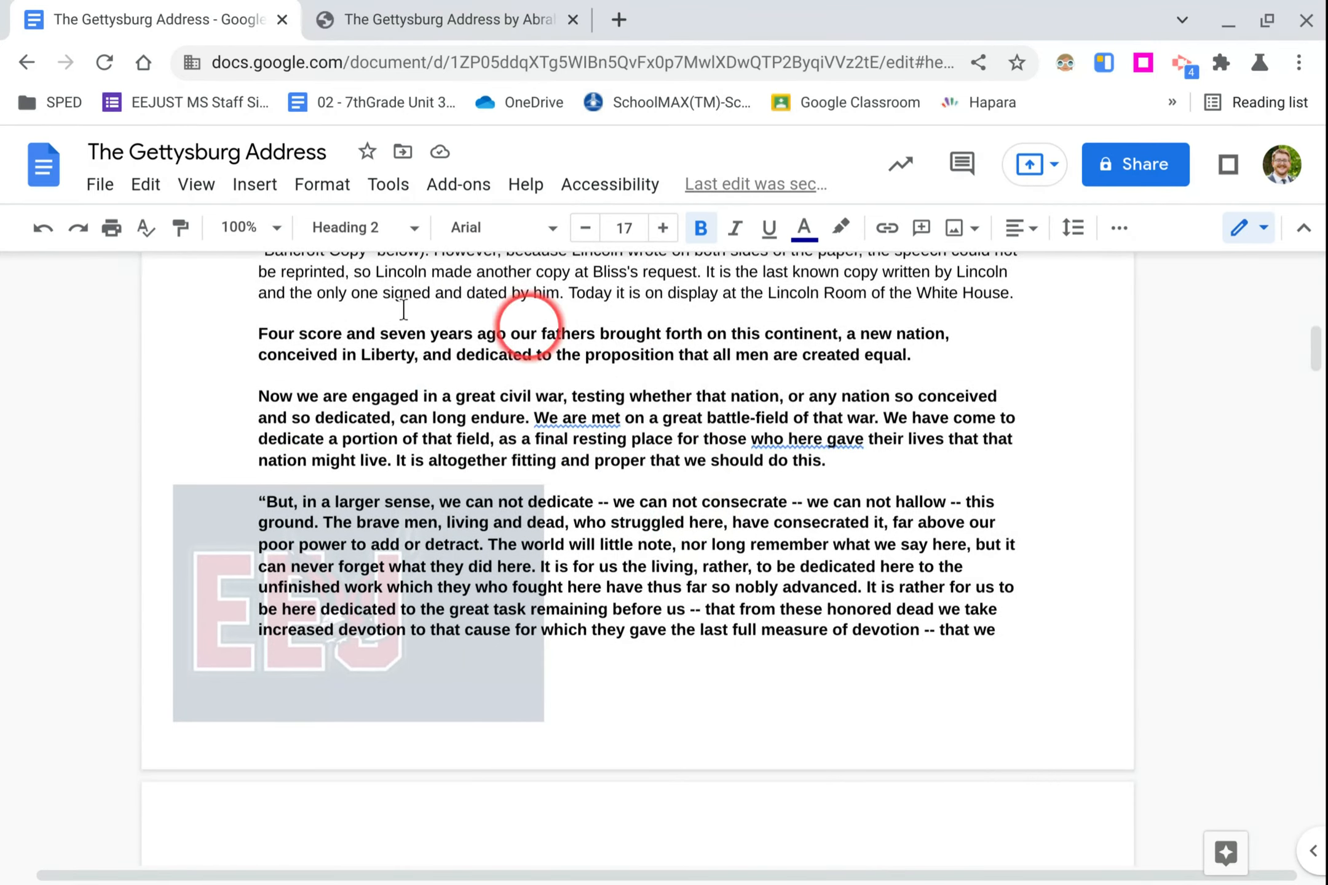
Switch the document's page setup from Pages to the Pageless format and apply it.
left_click(100, 184)
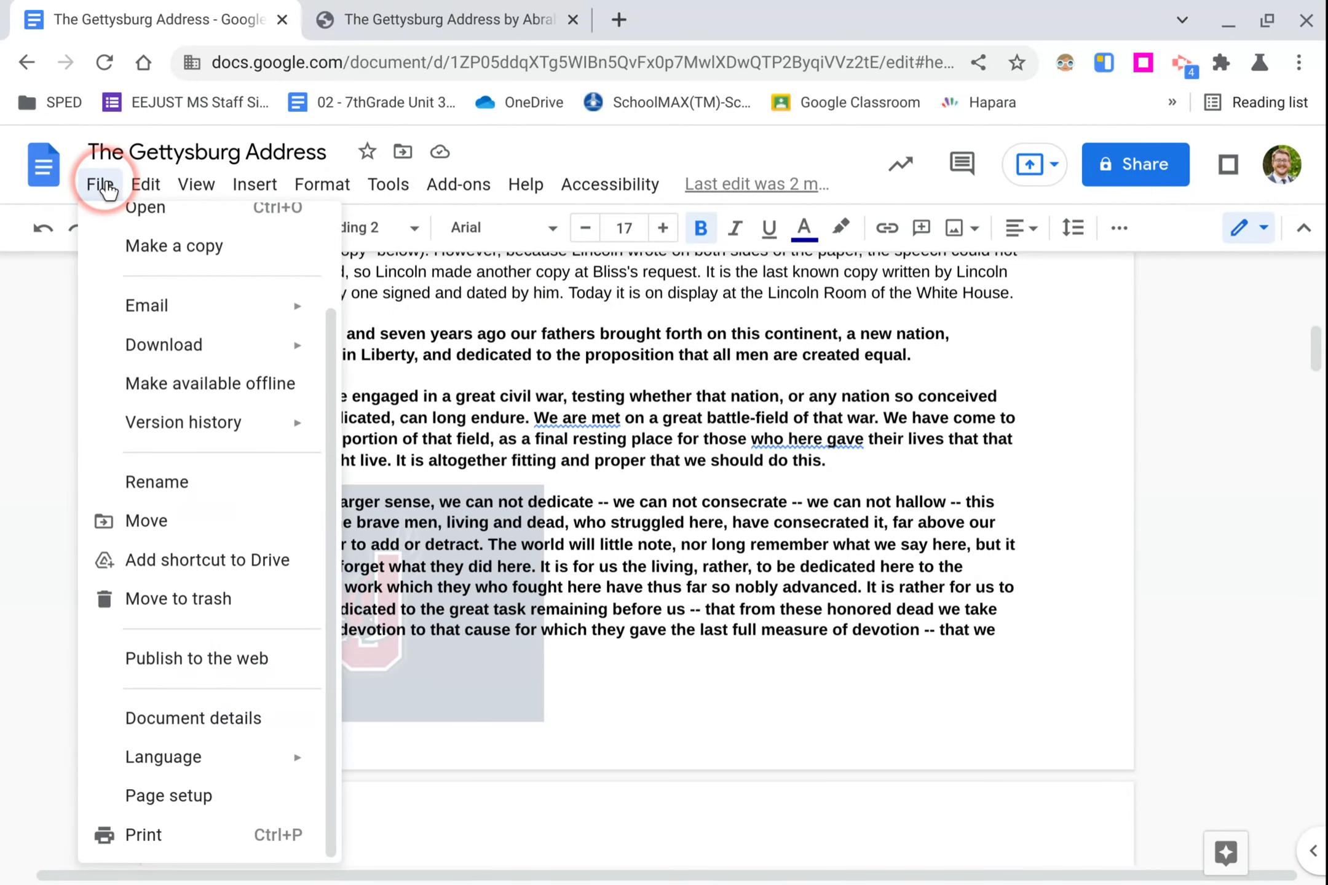
left_click(186, 799)
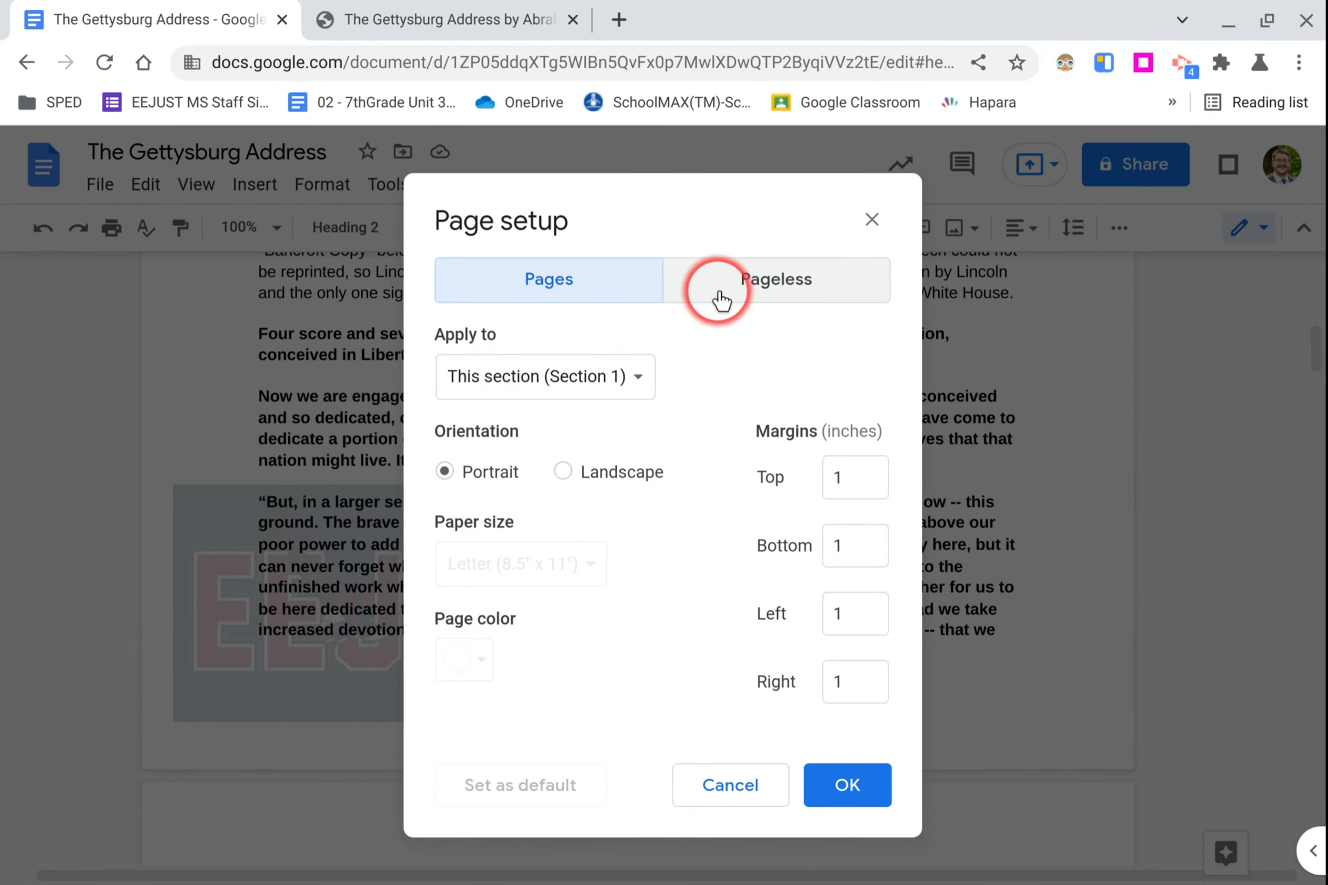
left_click(772, 271)
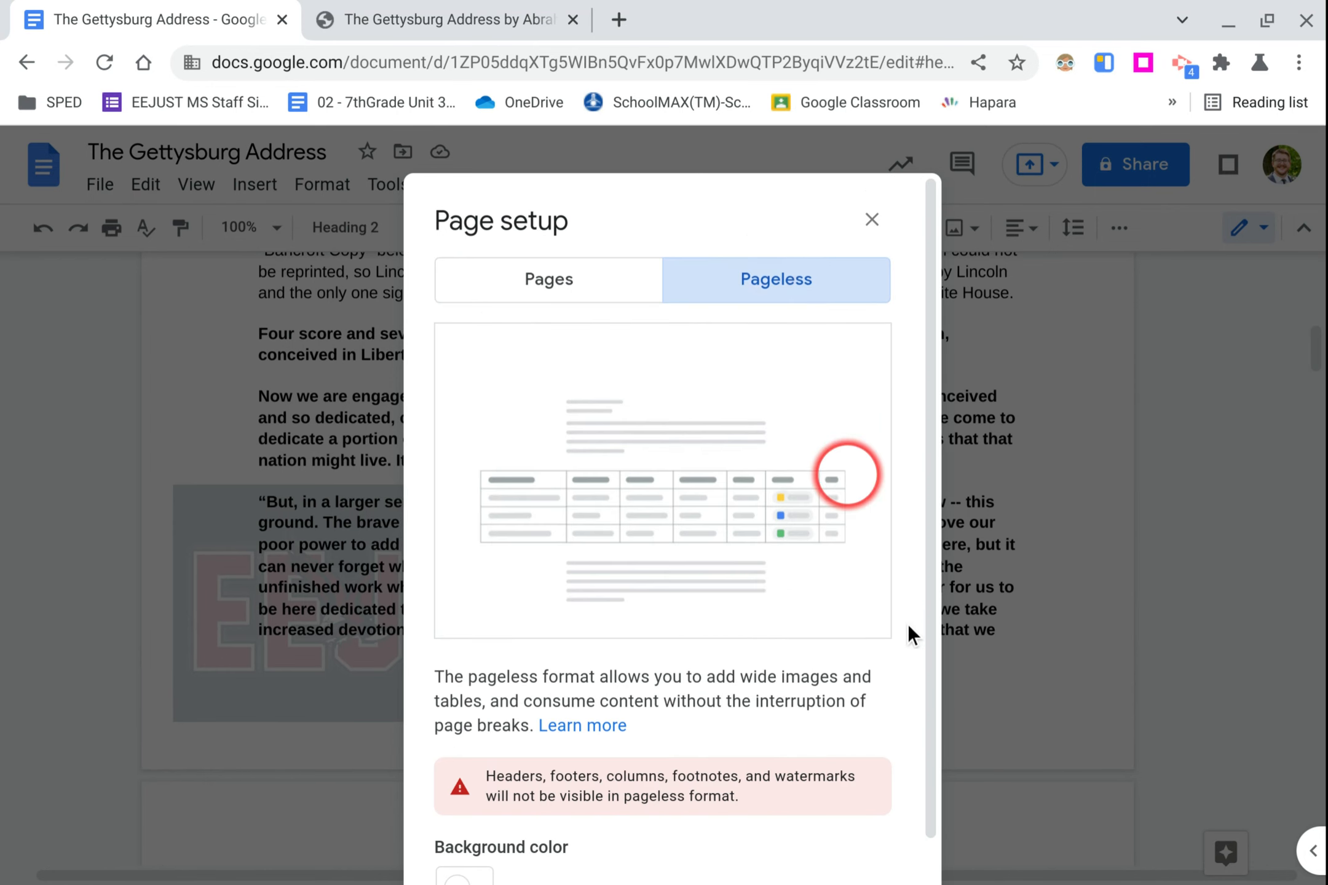
scroll(910, 633, "down", 2)
scroll(873, 811, "up", 1)
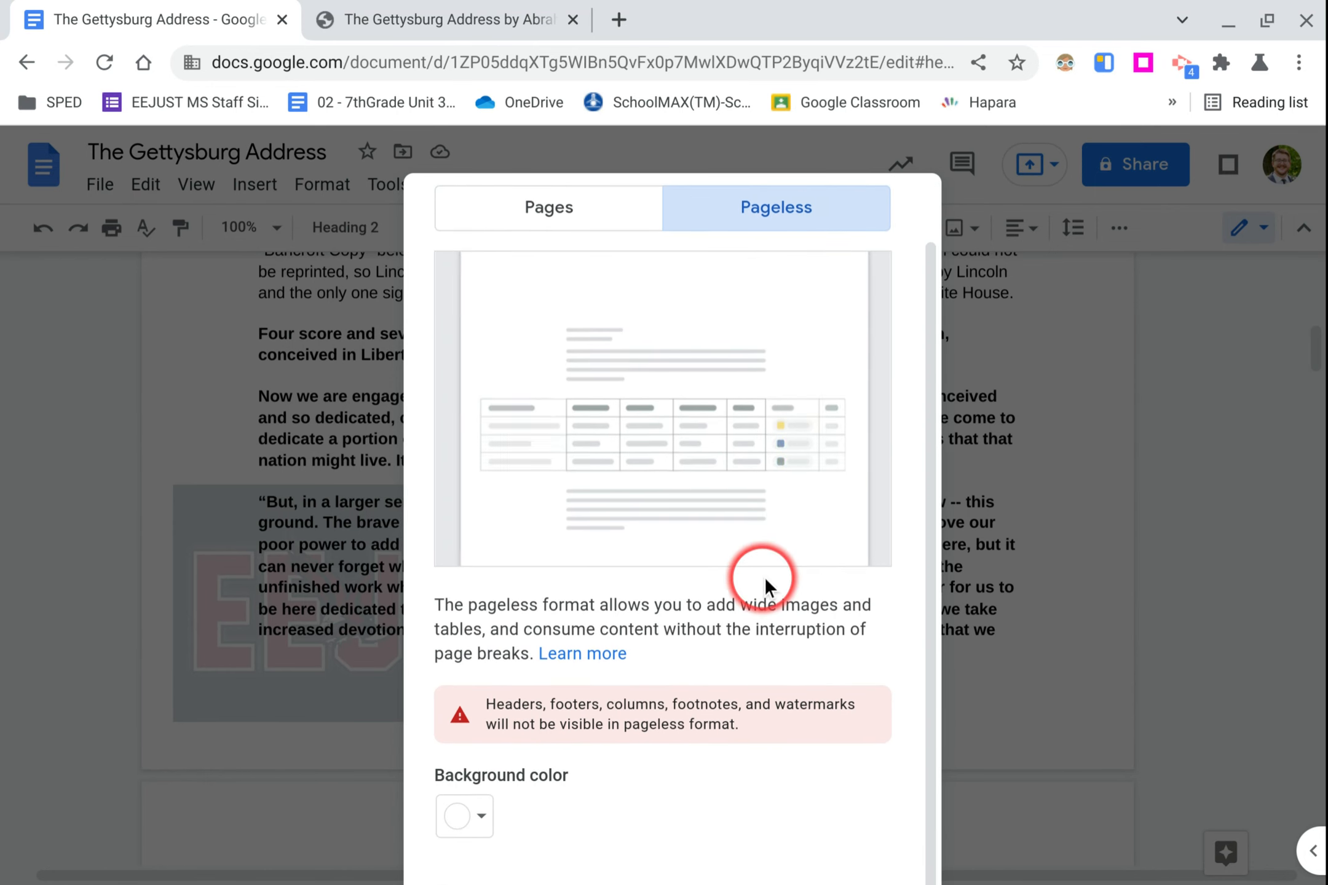
scroll(765, 584, "up", 1)
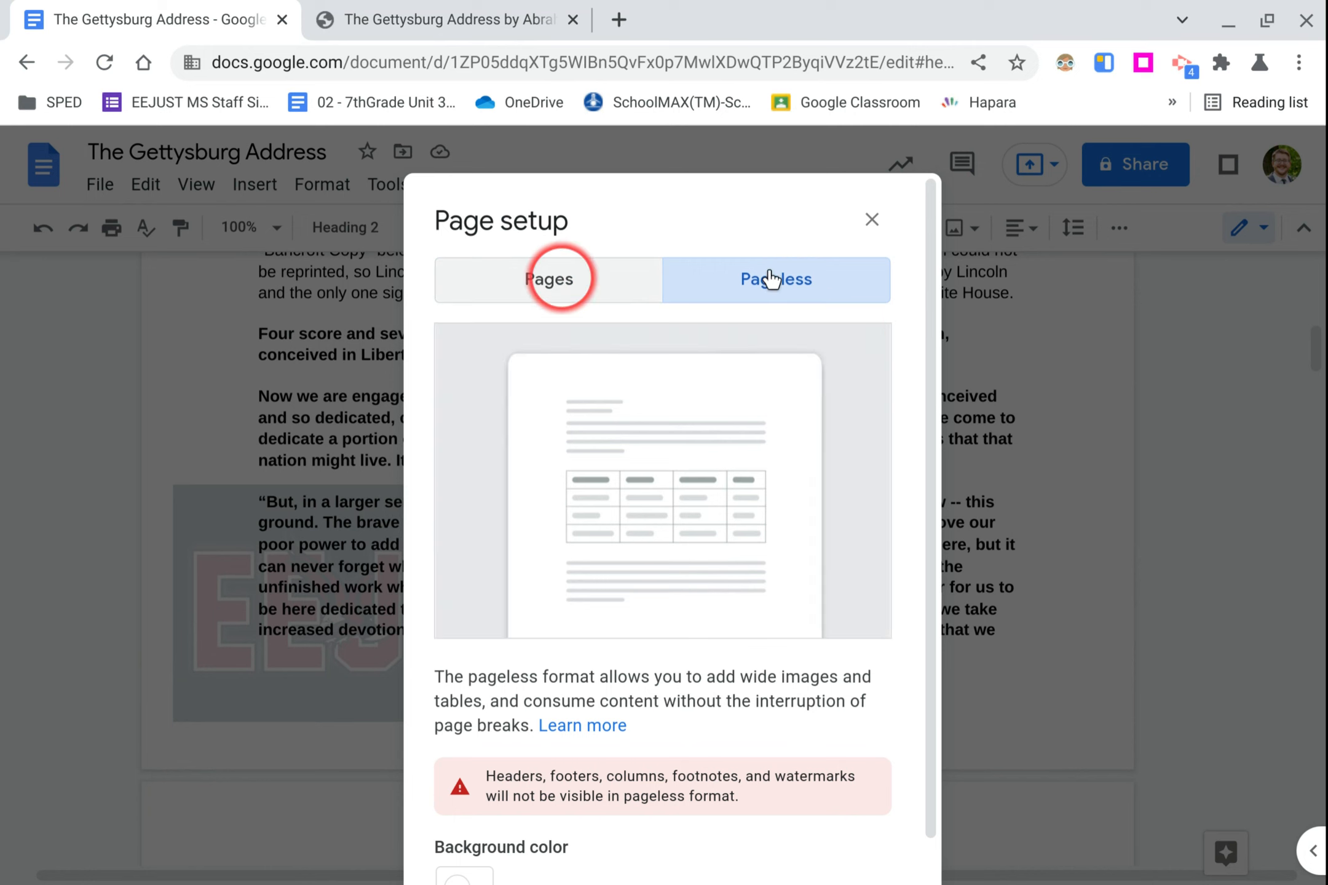
scroll(605, 382, "down", 1)
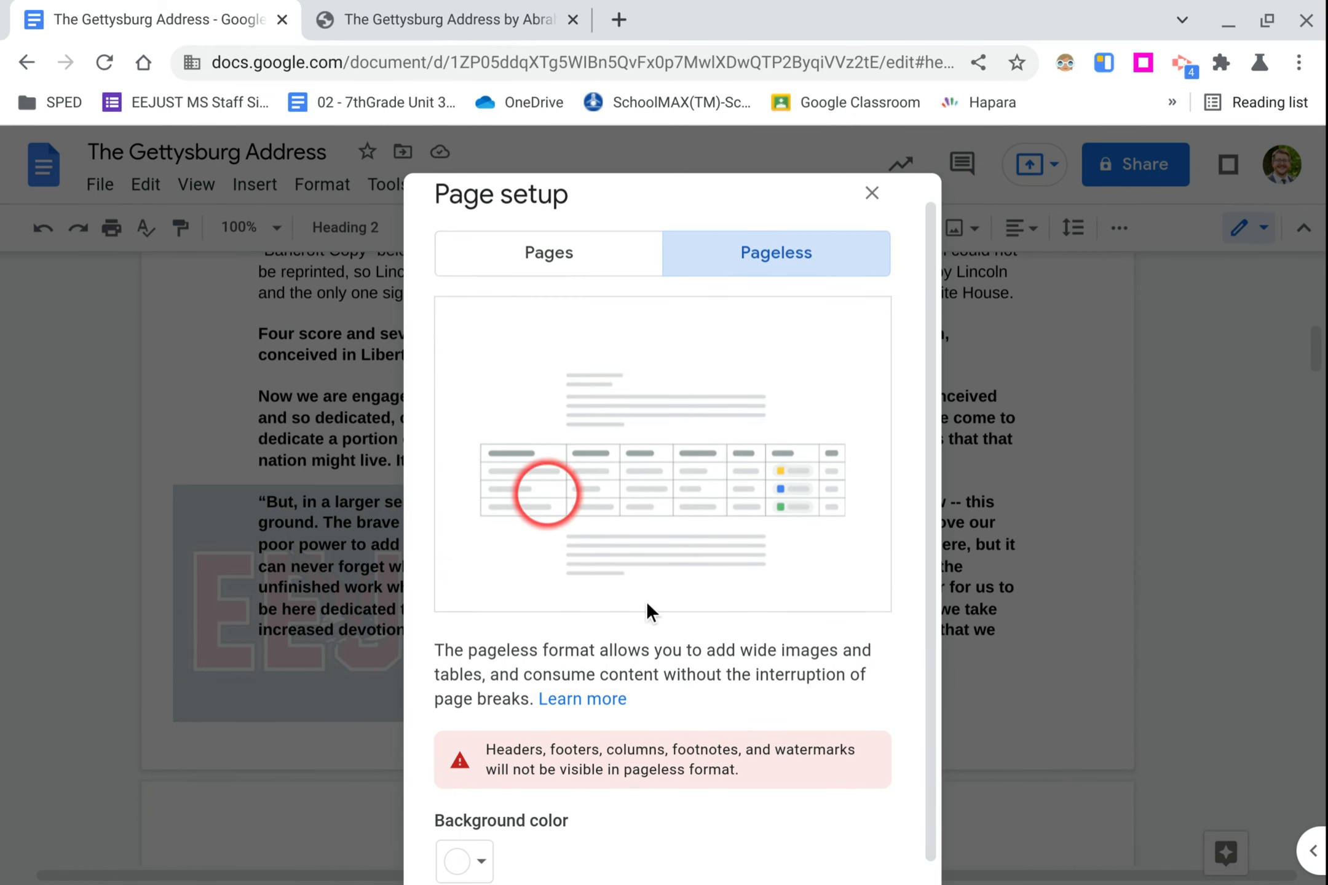
scroll(480, 848, "down", 1)
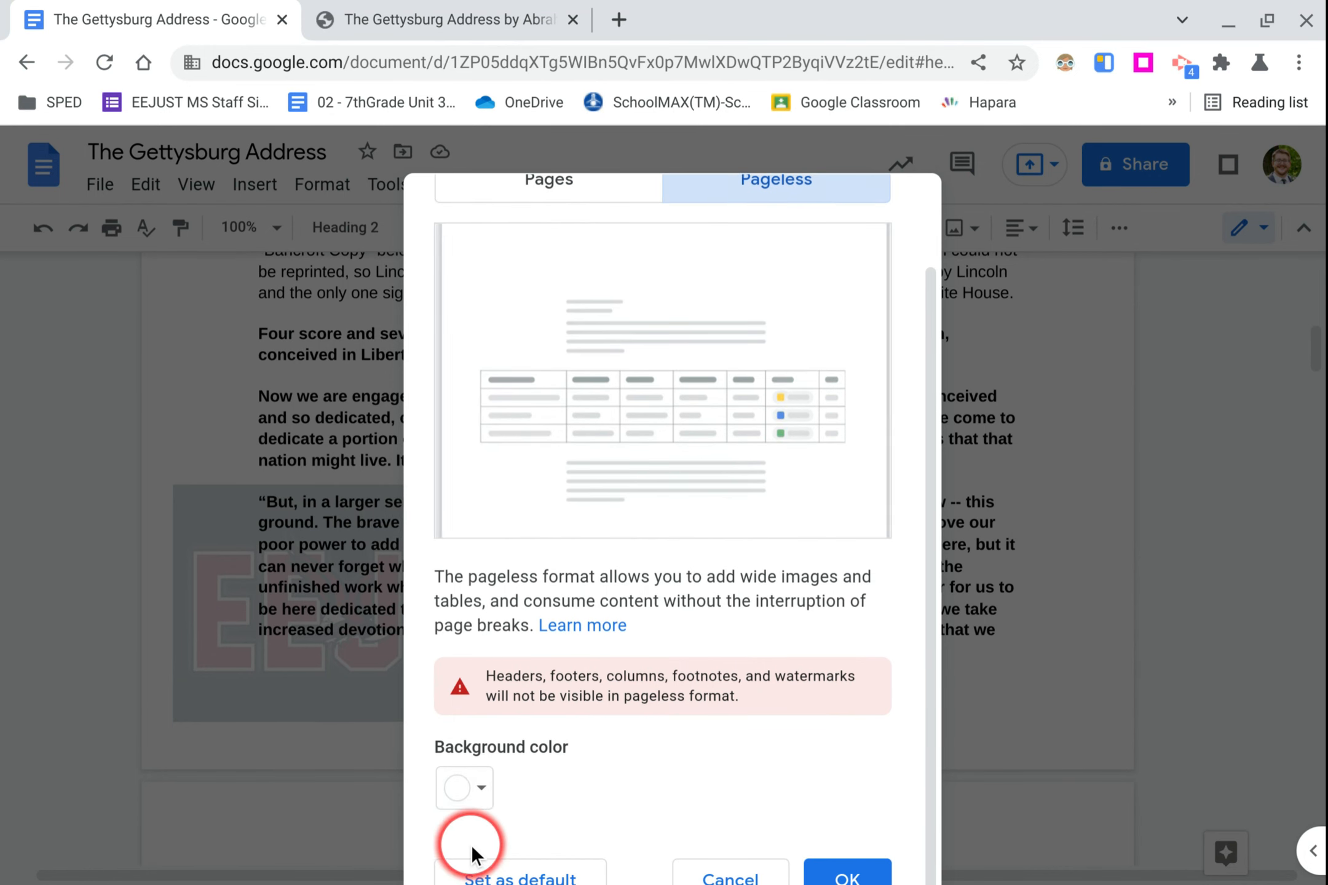
left_click(463, 784)
left_click(811, 402)
left_click(922, 796)
left_click(854, 868)
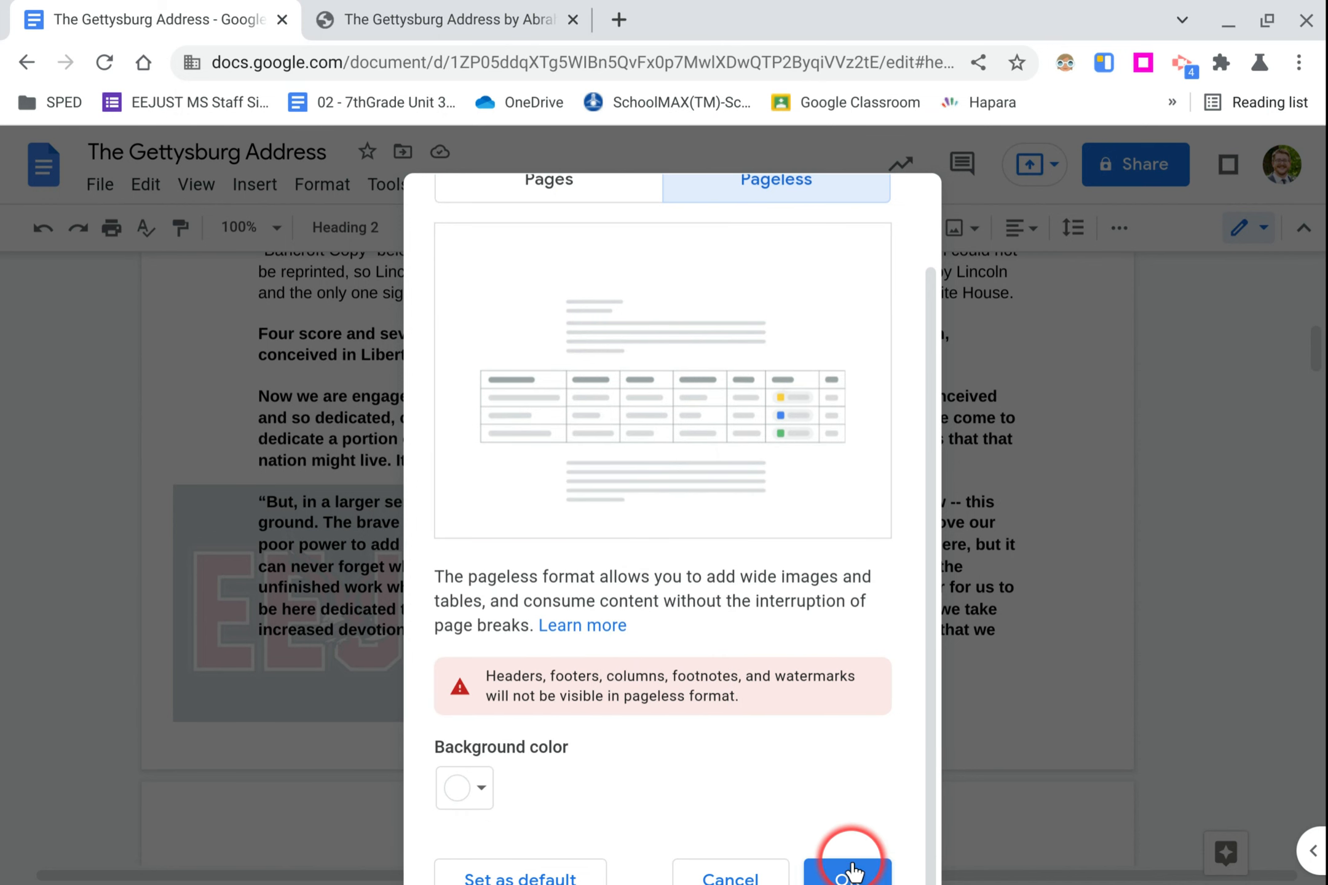
left_click(1130, 621)
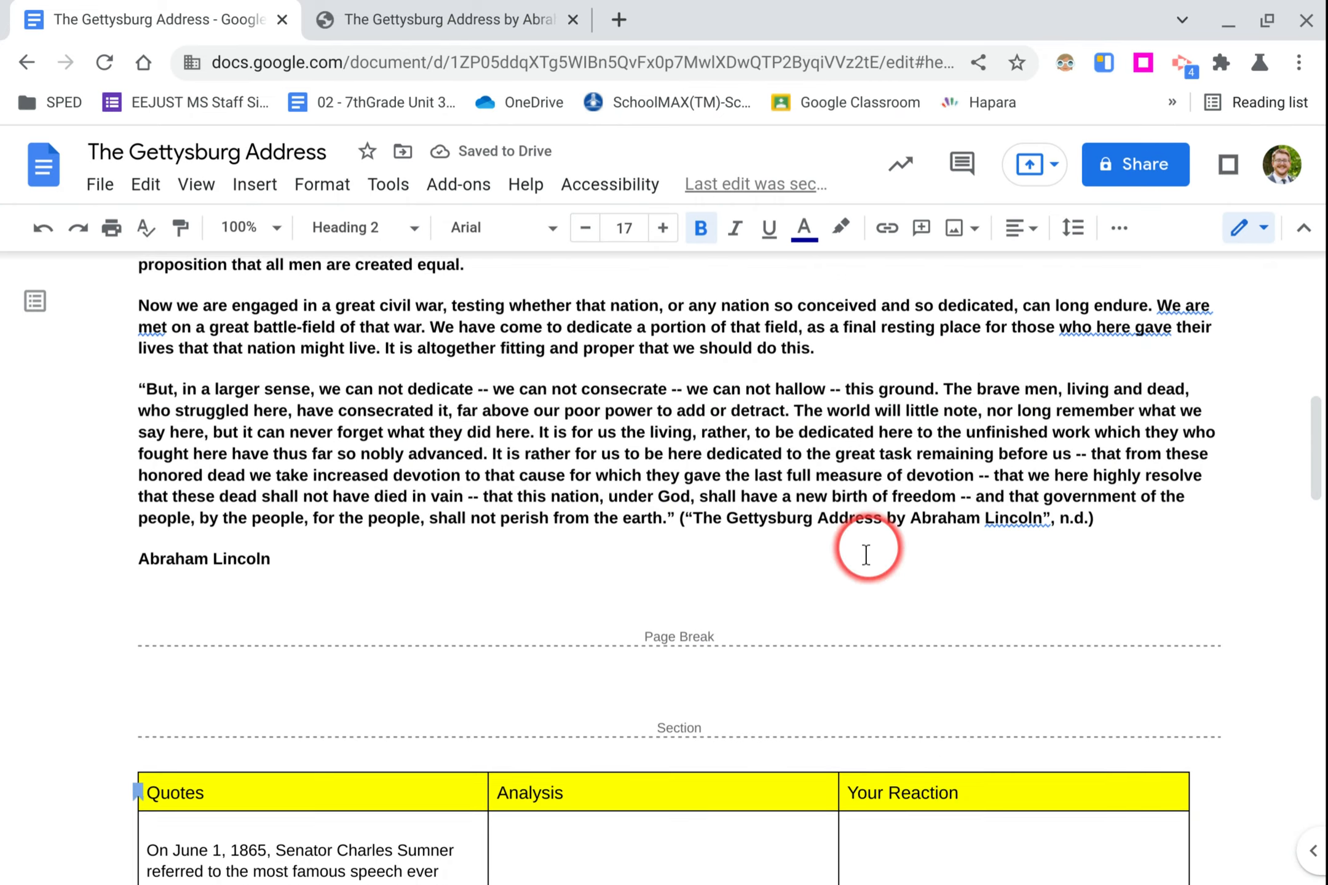
Review the pageless layout down to the quote table and set the document's text width to Narrow.
scroll(866, 554, "up", 10)
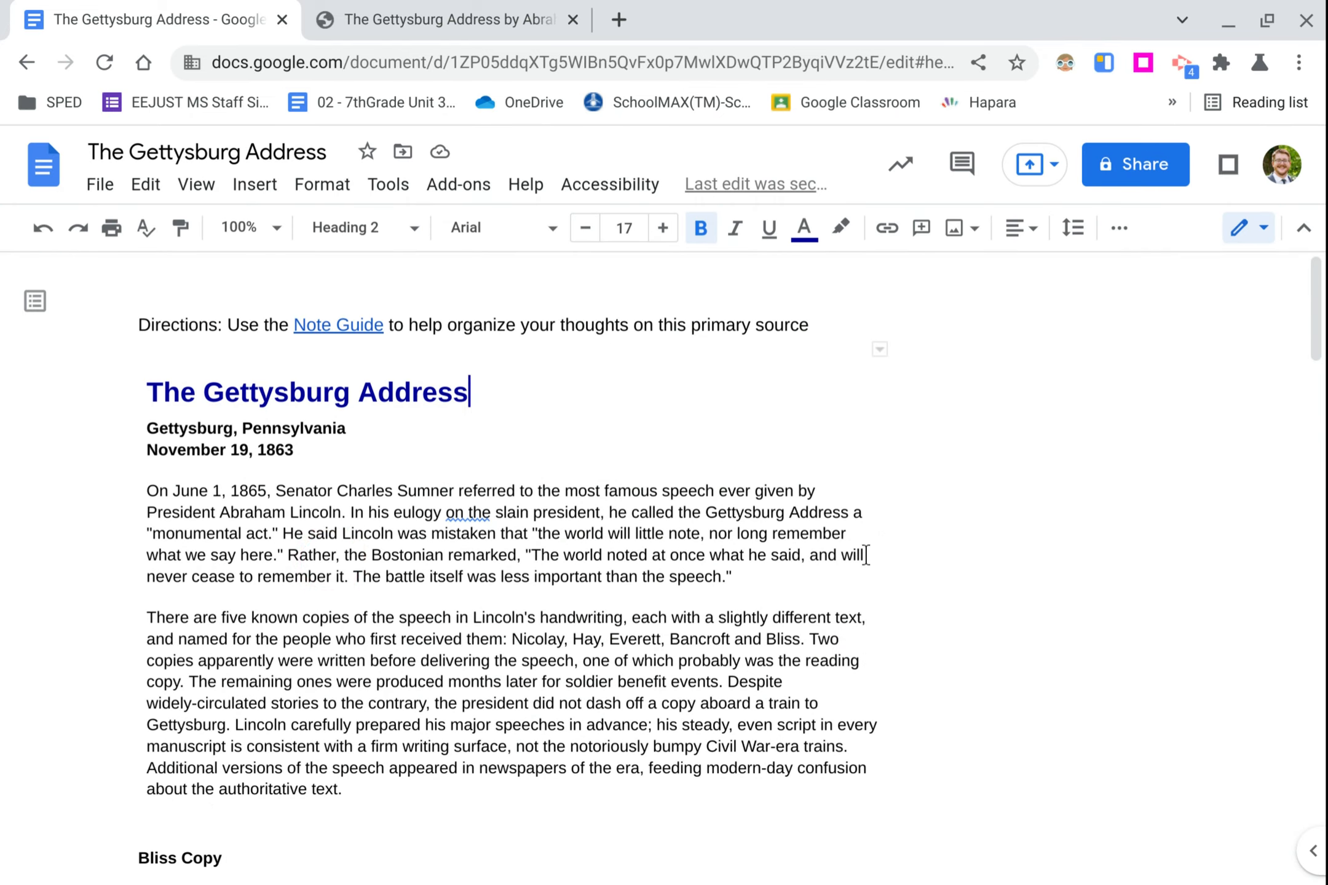
scroll(940, 575, "down", 15)
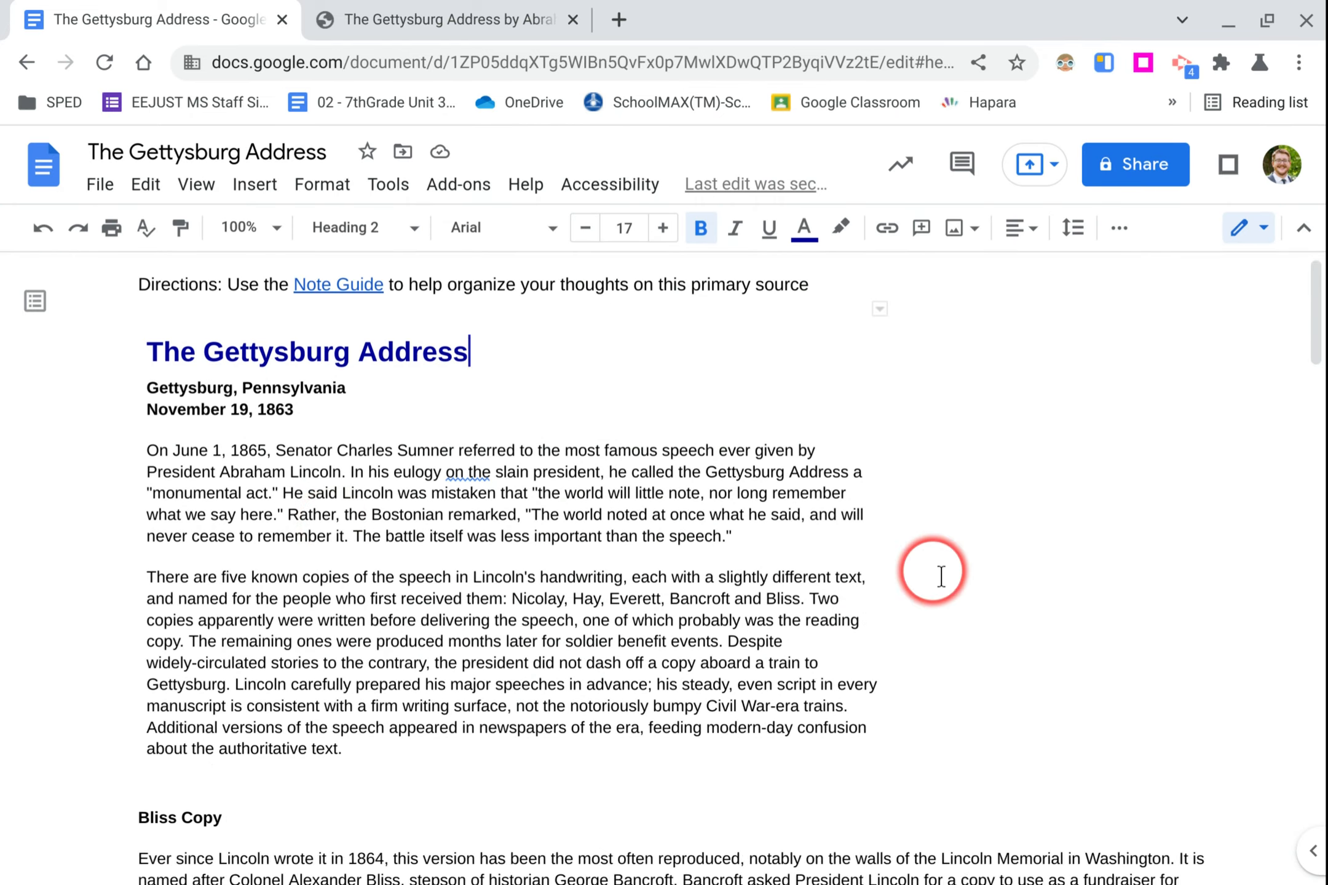
scroll(954, 584, "down", 1)
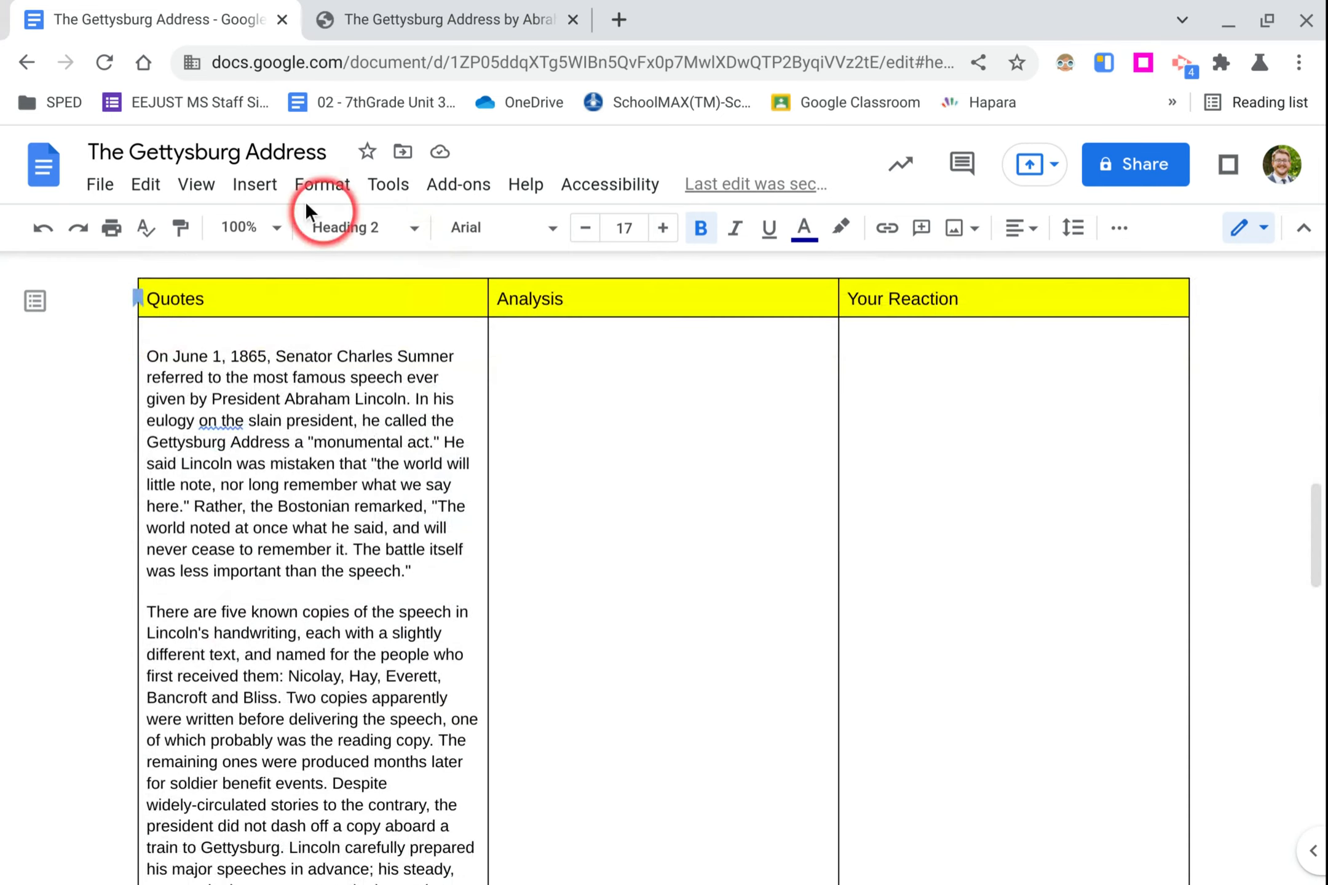
left_click(381, 187)
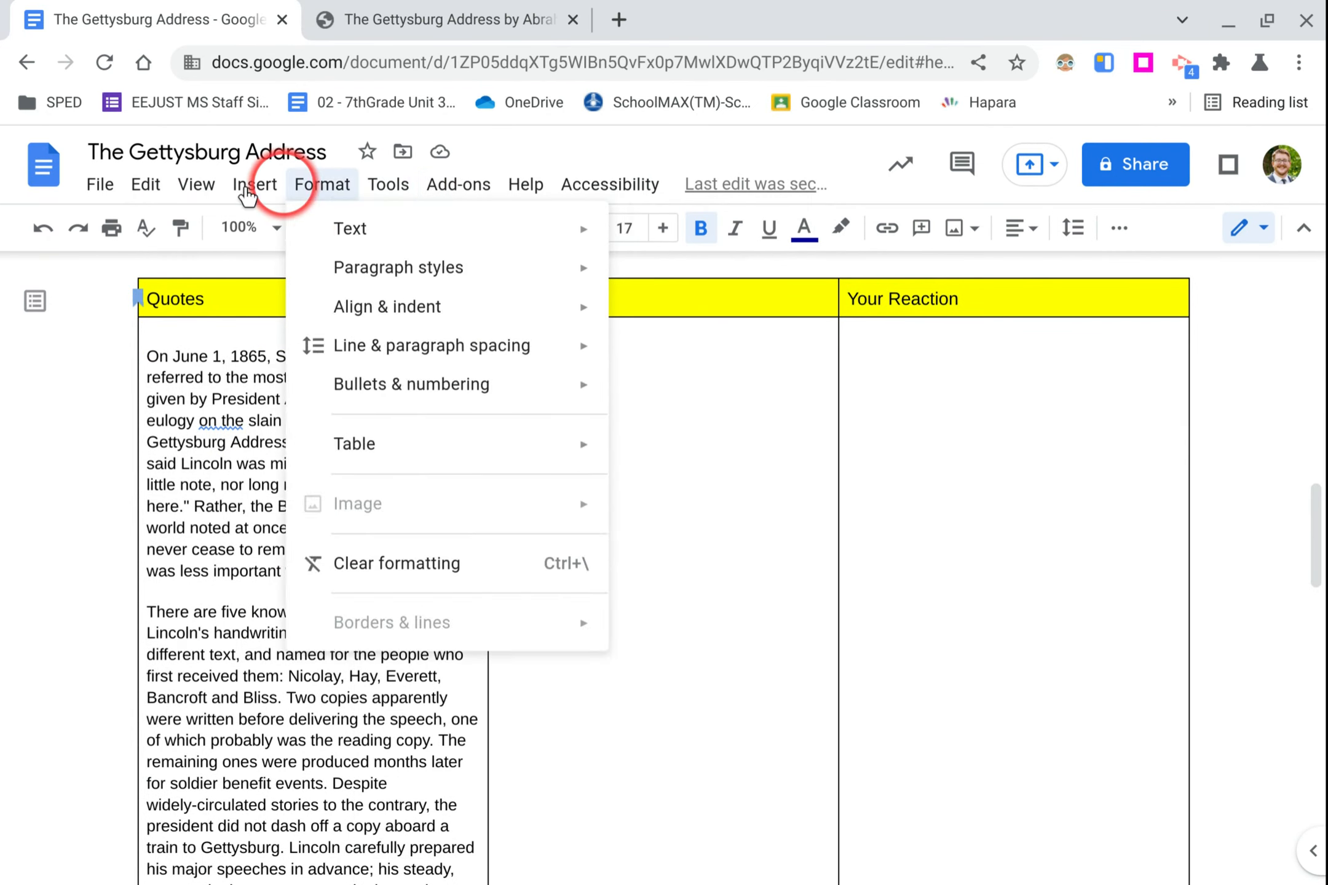
mouse_move(205, 189)
mouse_move(266, 289)
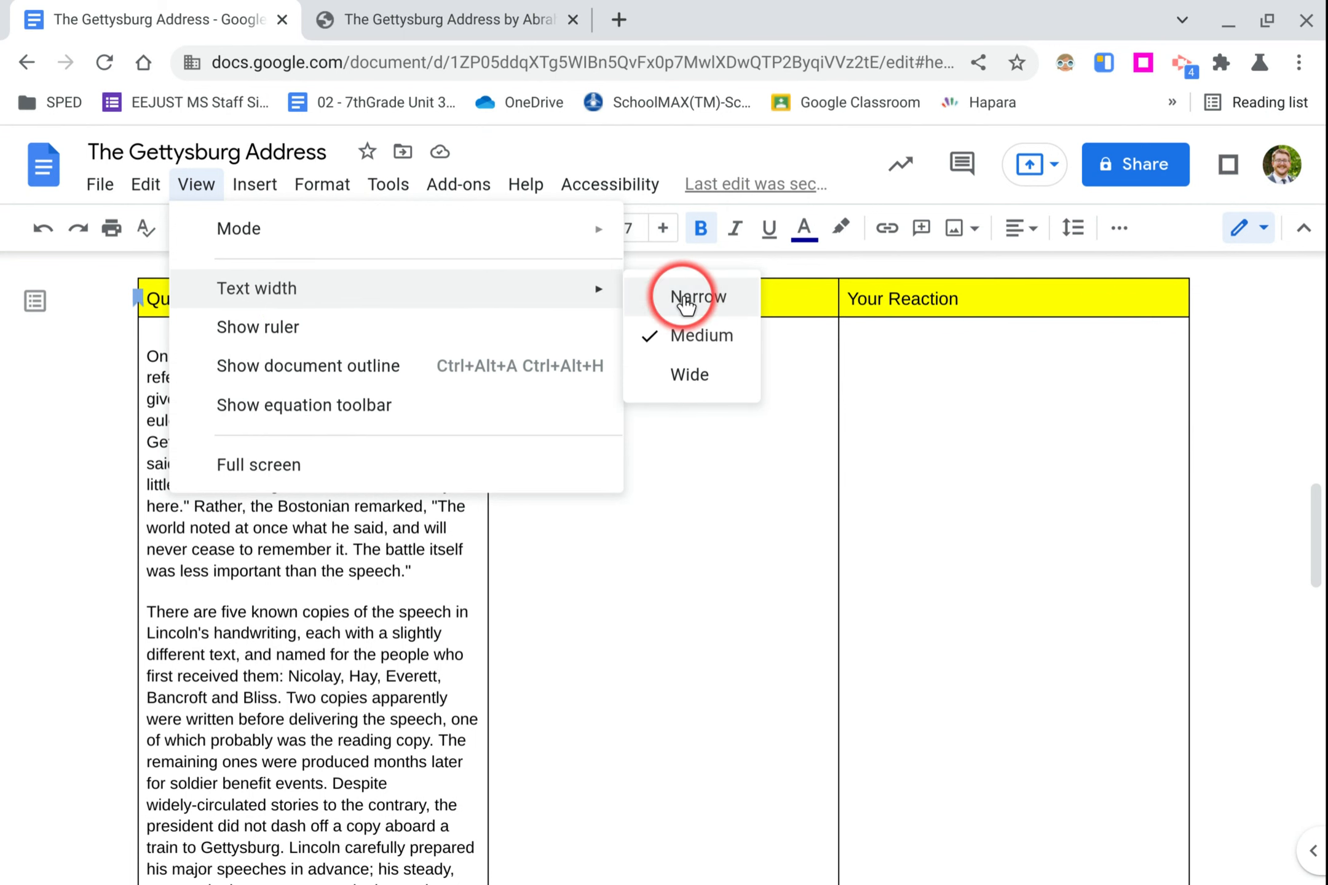
left_click(683, 298)
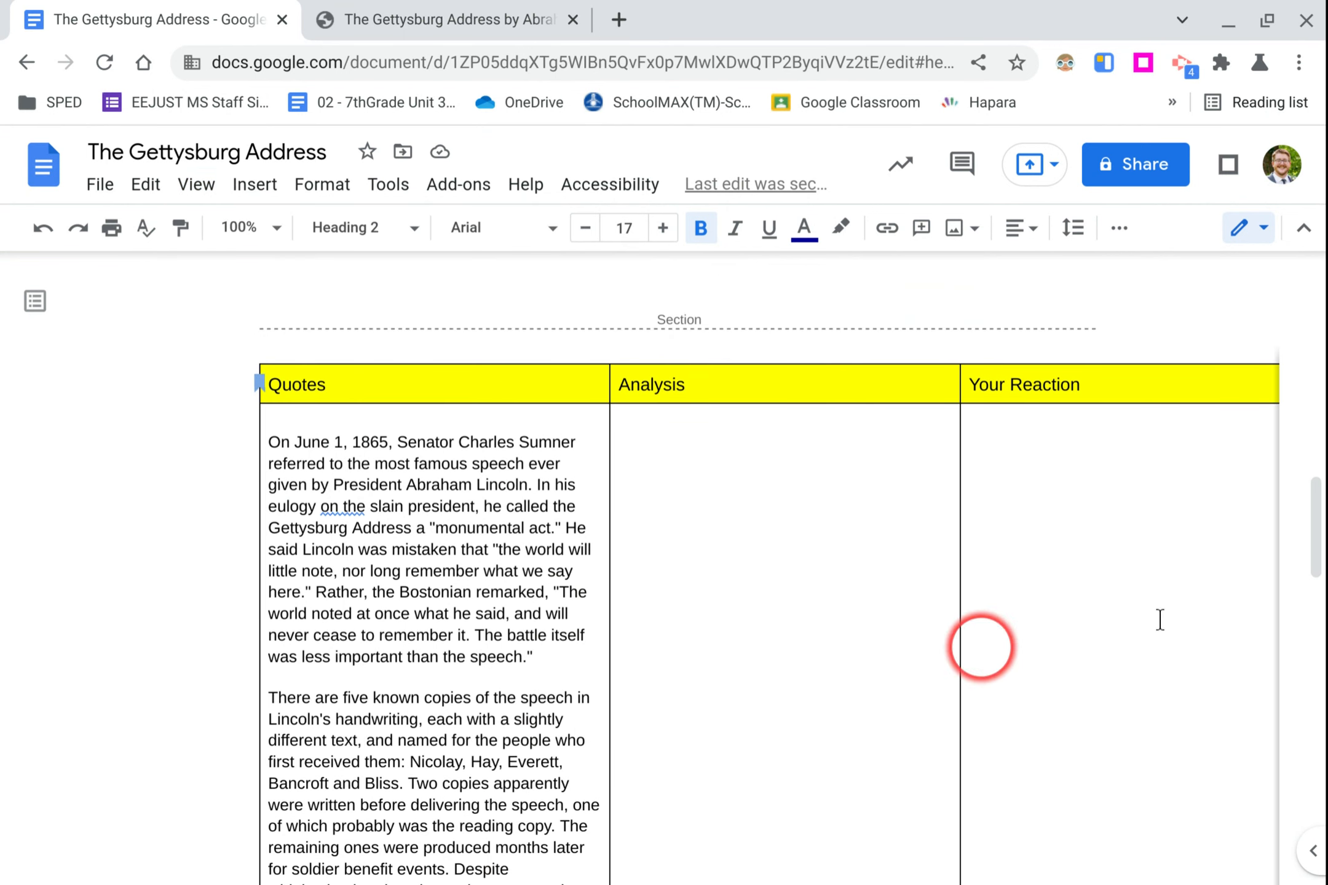
Show the ruler and adjust the indents of the selected quote table content.
left_click(203, 187)
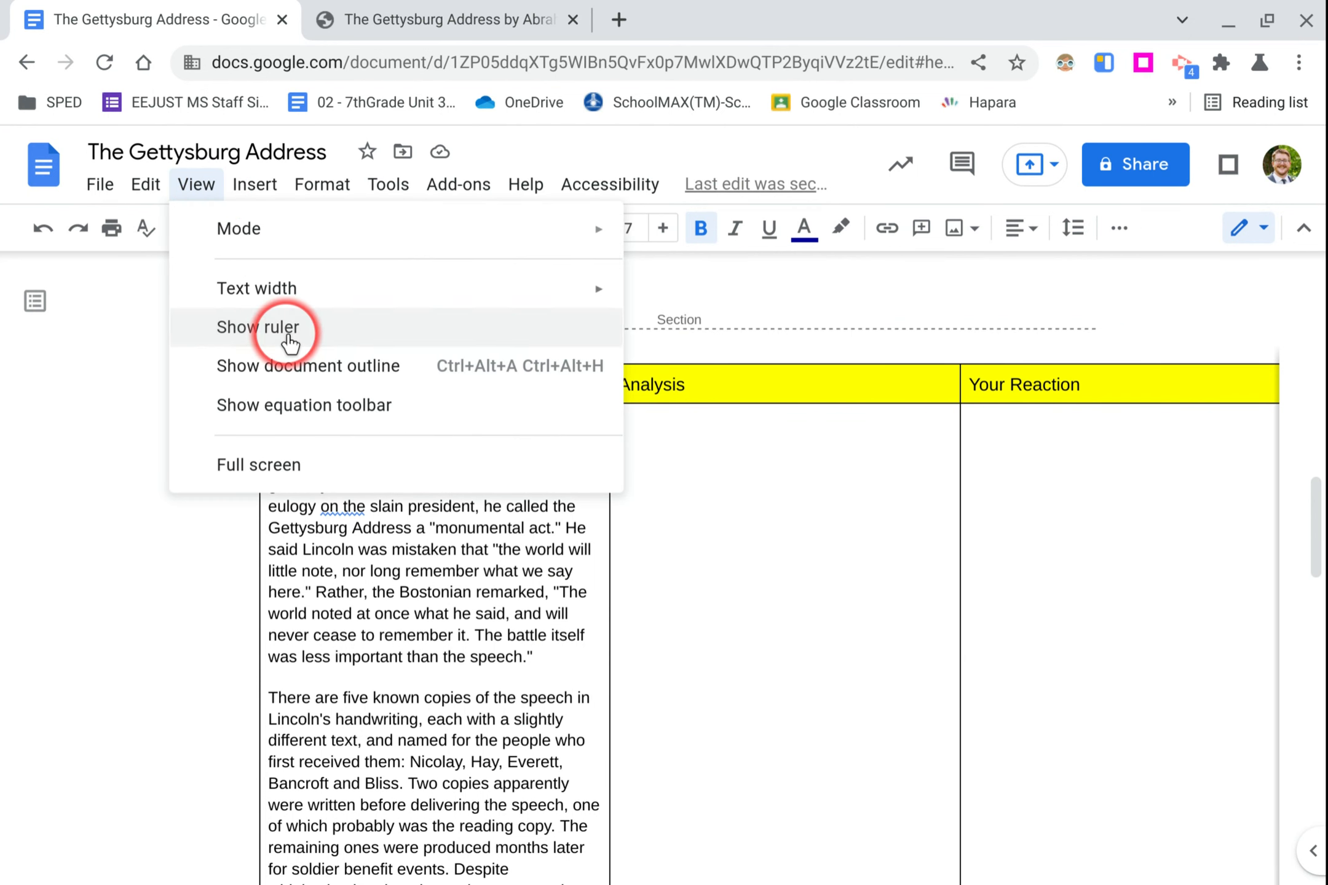
left_click(584, 329)
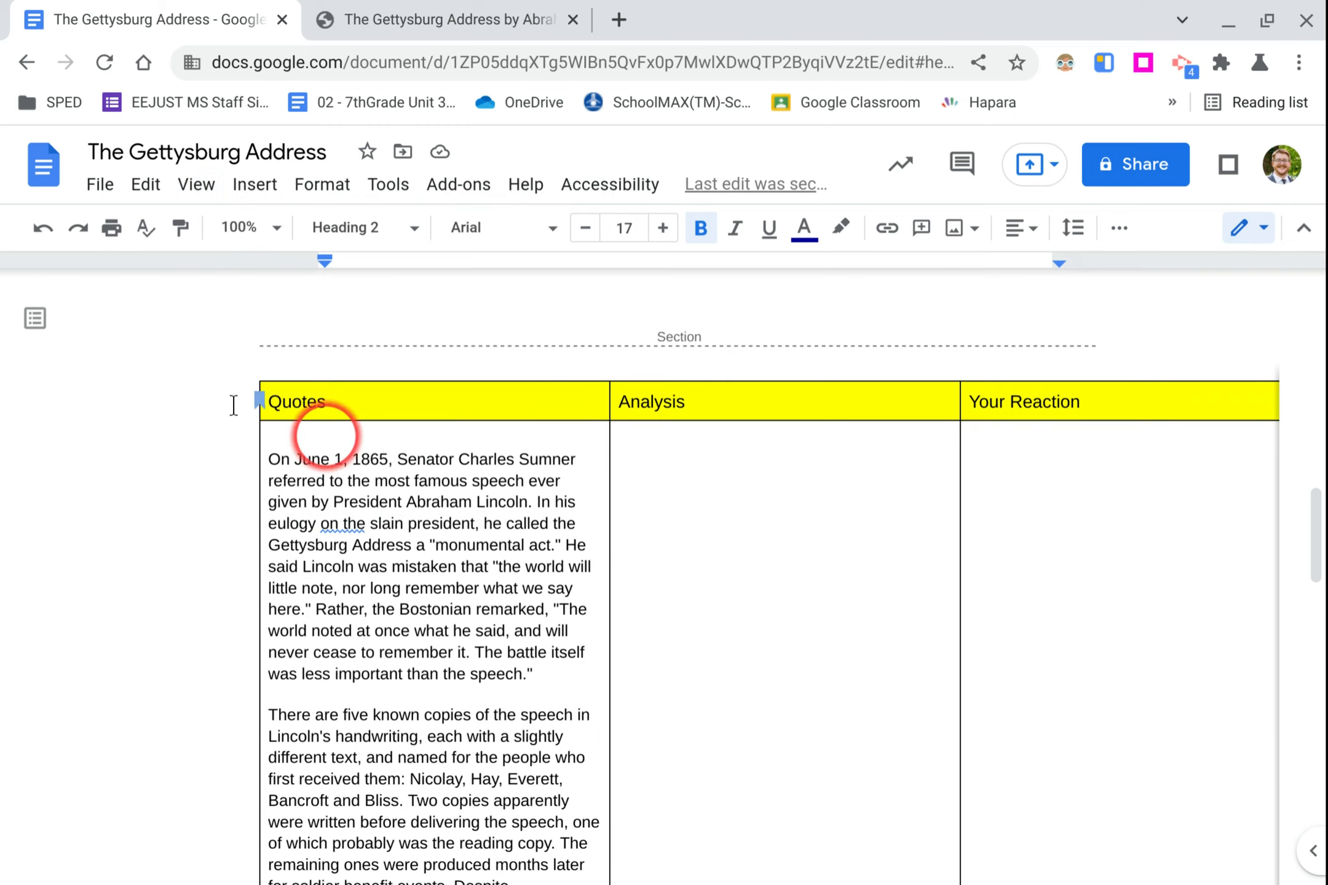
mouse_move(883, 578)
left_mouse_down()
mouse_move(1105, 619)
mouse_move(1120, 609)
mouse_move(1072, 536)
mouse_move(1089, 266)
mouse_move(1104, 268)
mouse_move(1031, 282)
left_mouse_up()
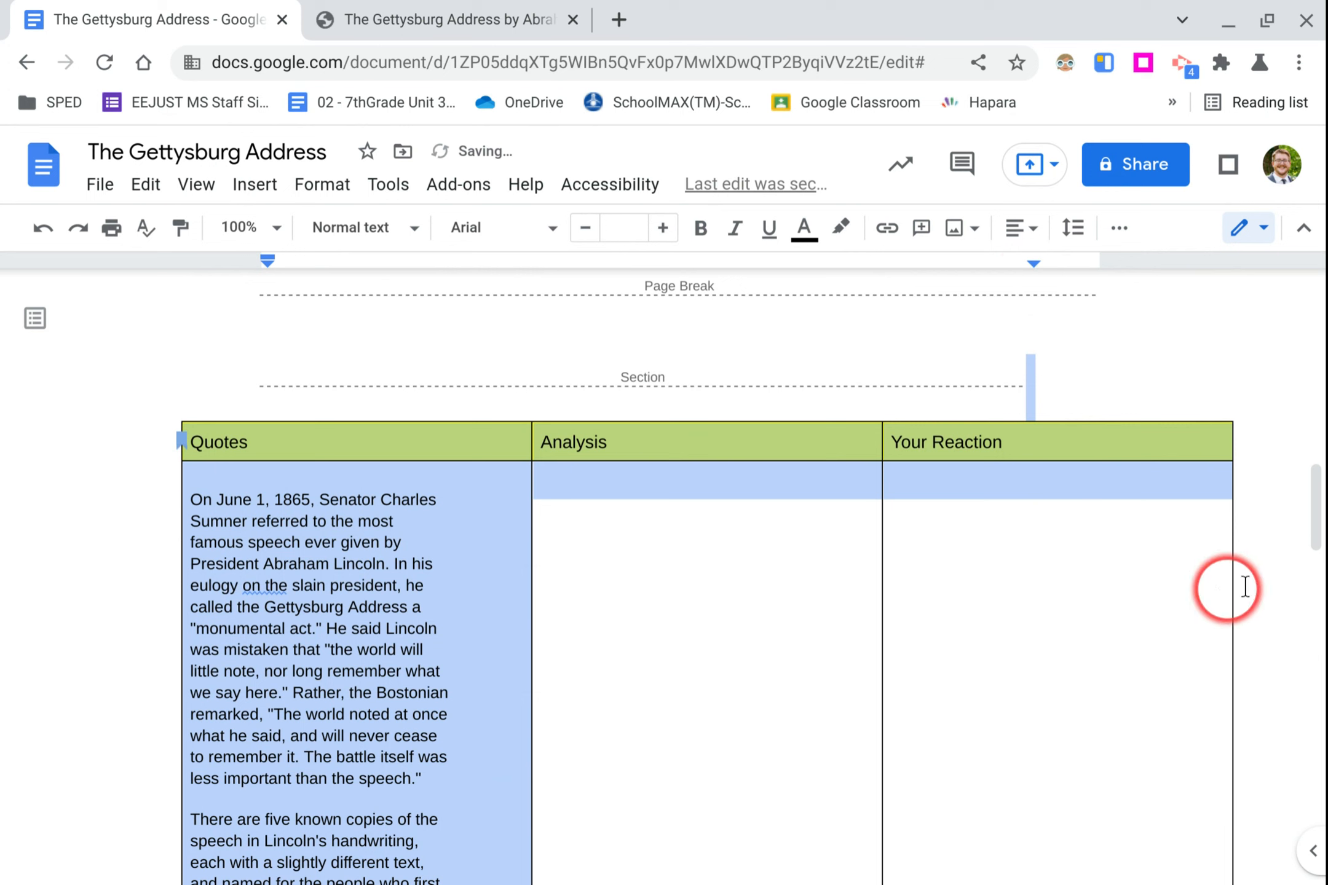
Try to narrow the quote table by its outer border, and undo the resize.
left_click_drag(1235, 584, 878, 616)
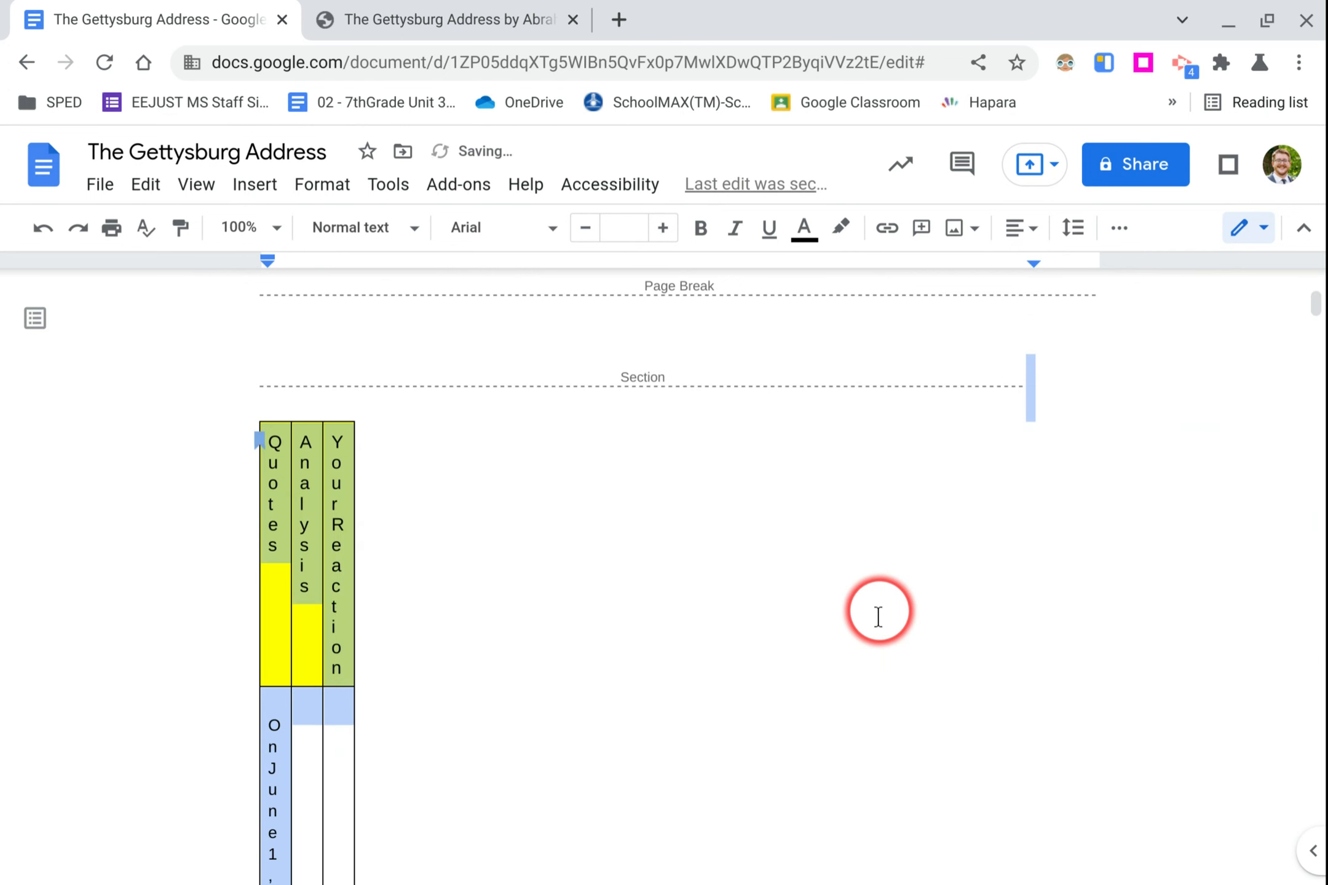
left_click(594, 610)
key("ctrl+z")
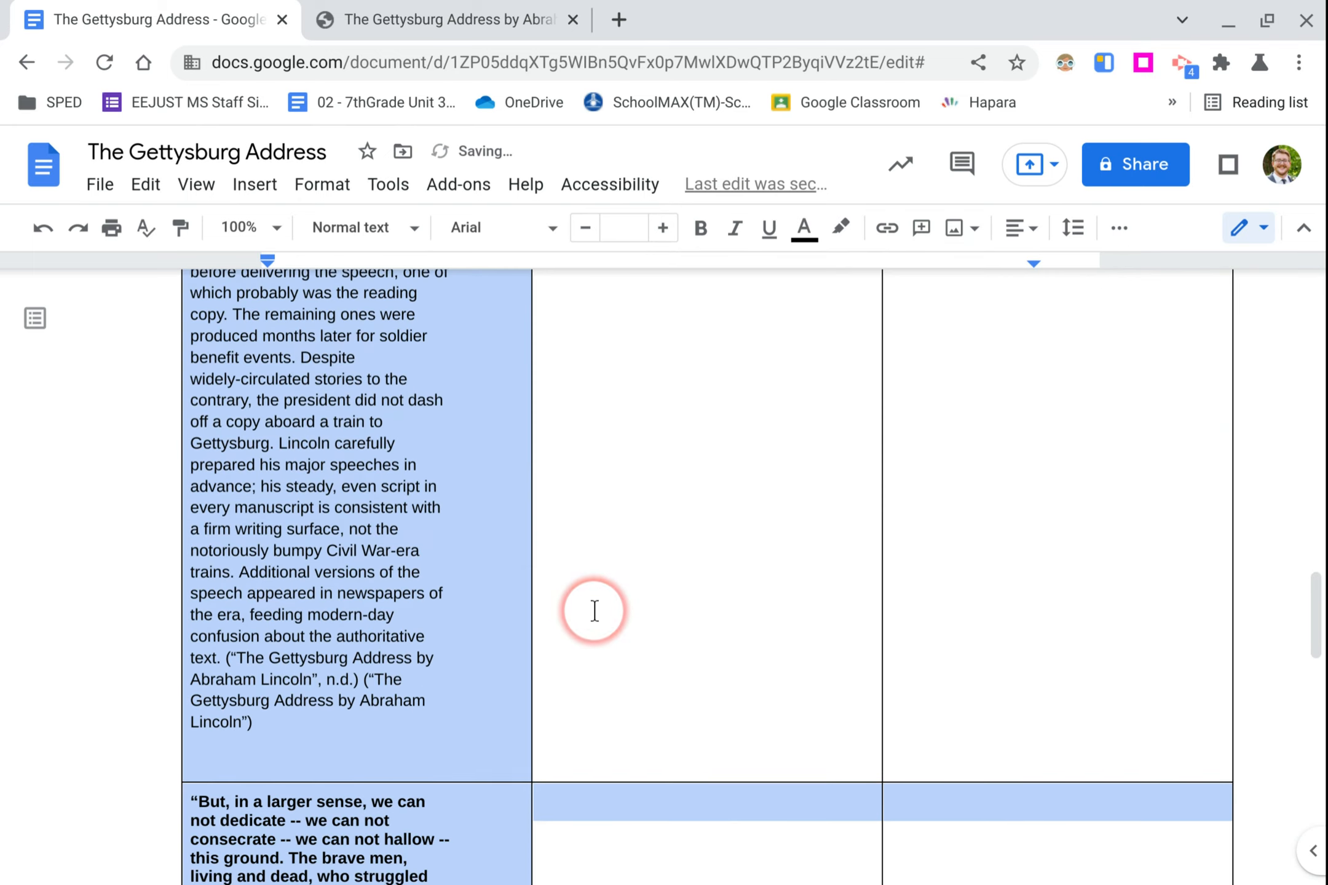
Return to the start of the document and hide the ruler.
scroll(594, 611, "up", 20)
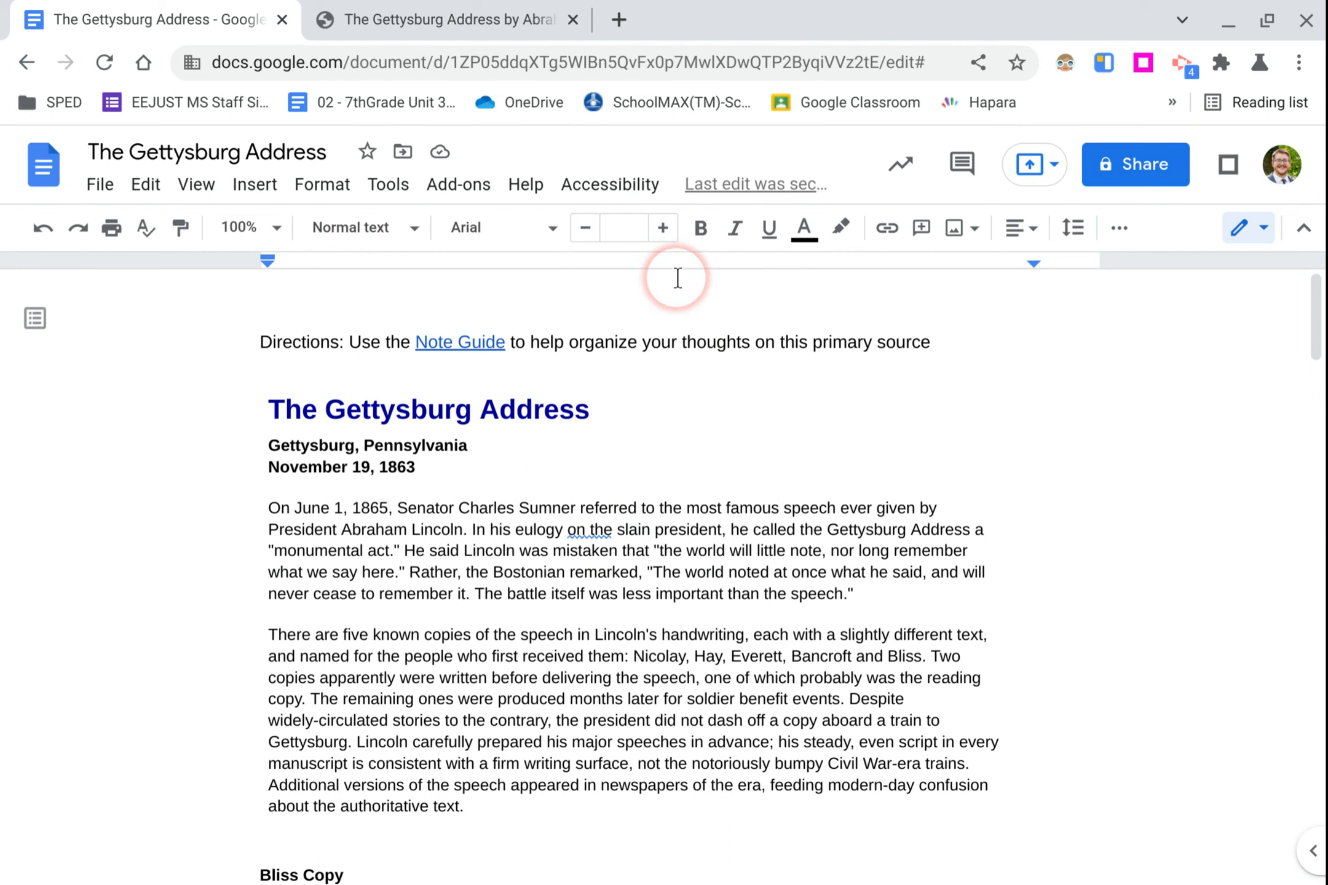
left_click(202, 191)
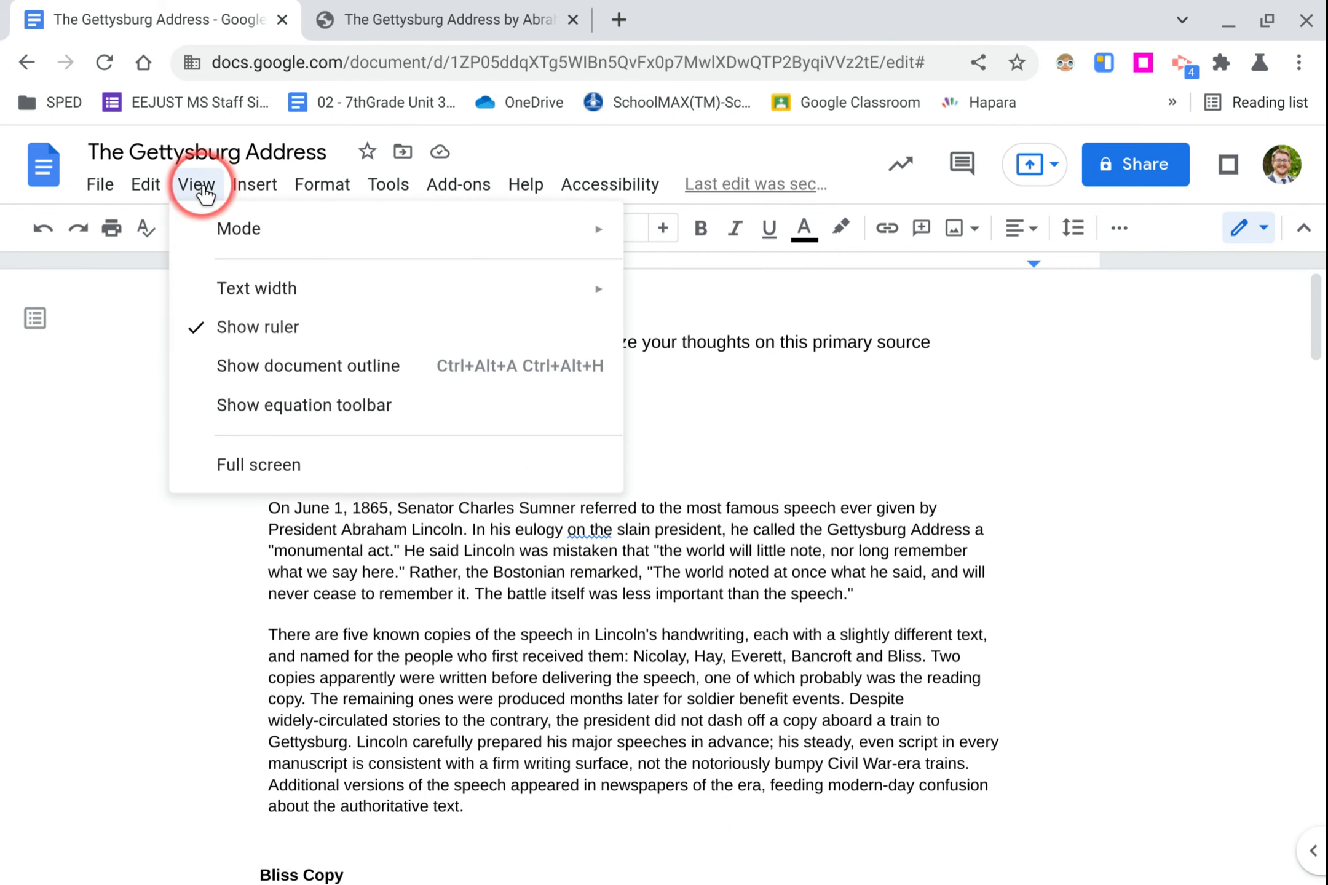
left_click(252, 328)
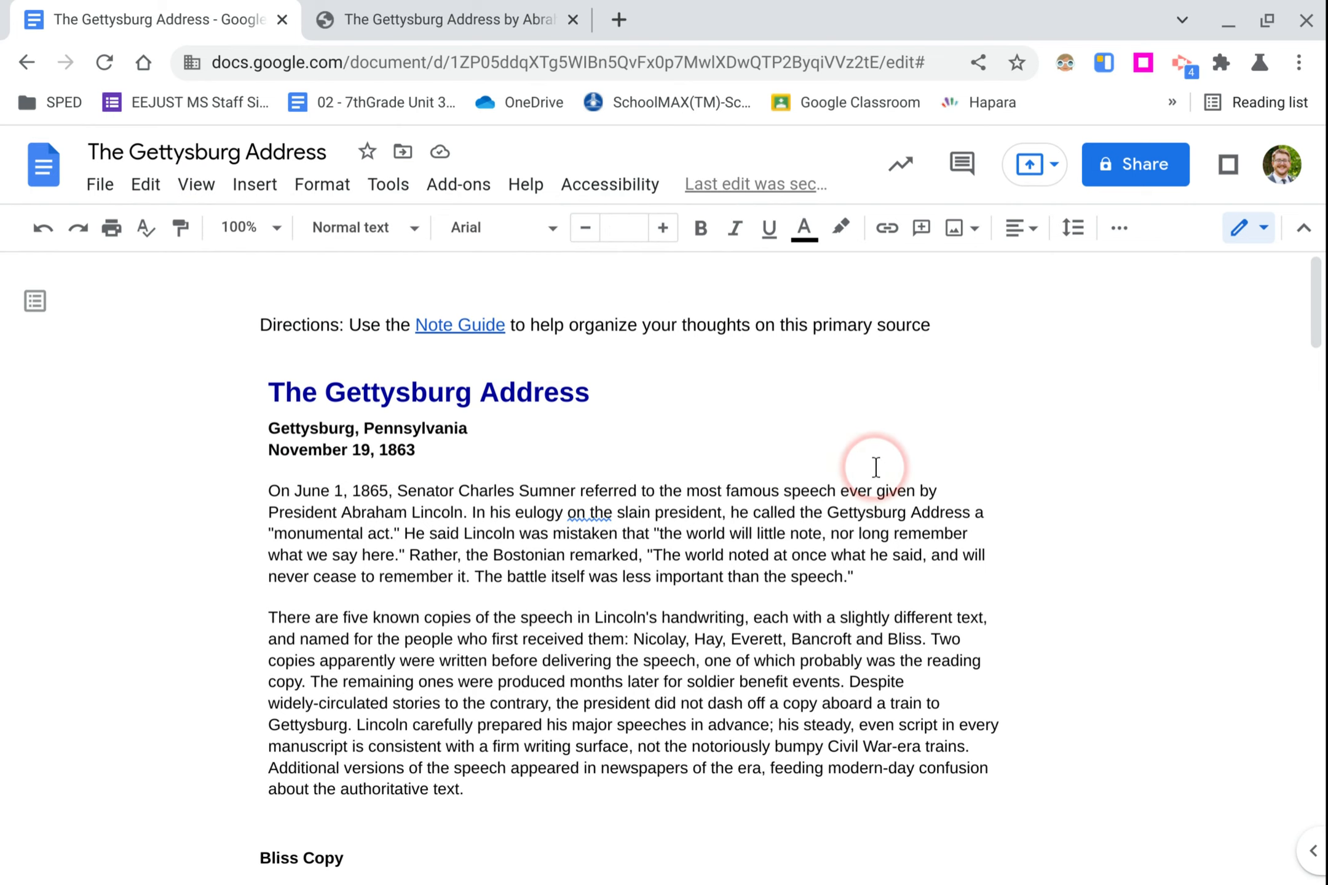
Move the Abraham Lincoln Online source page into its own window and place it side by side with the document.
left_click(416, 22)
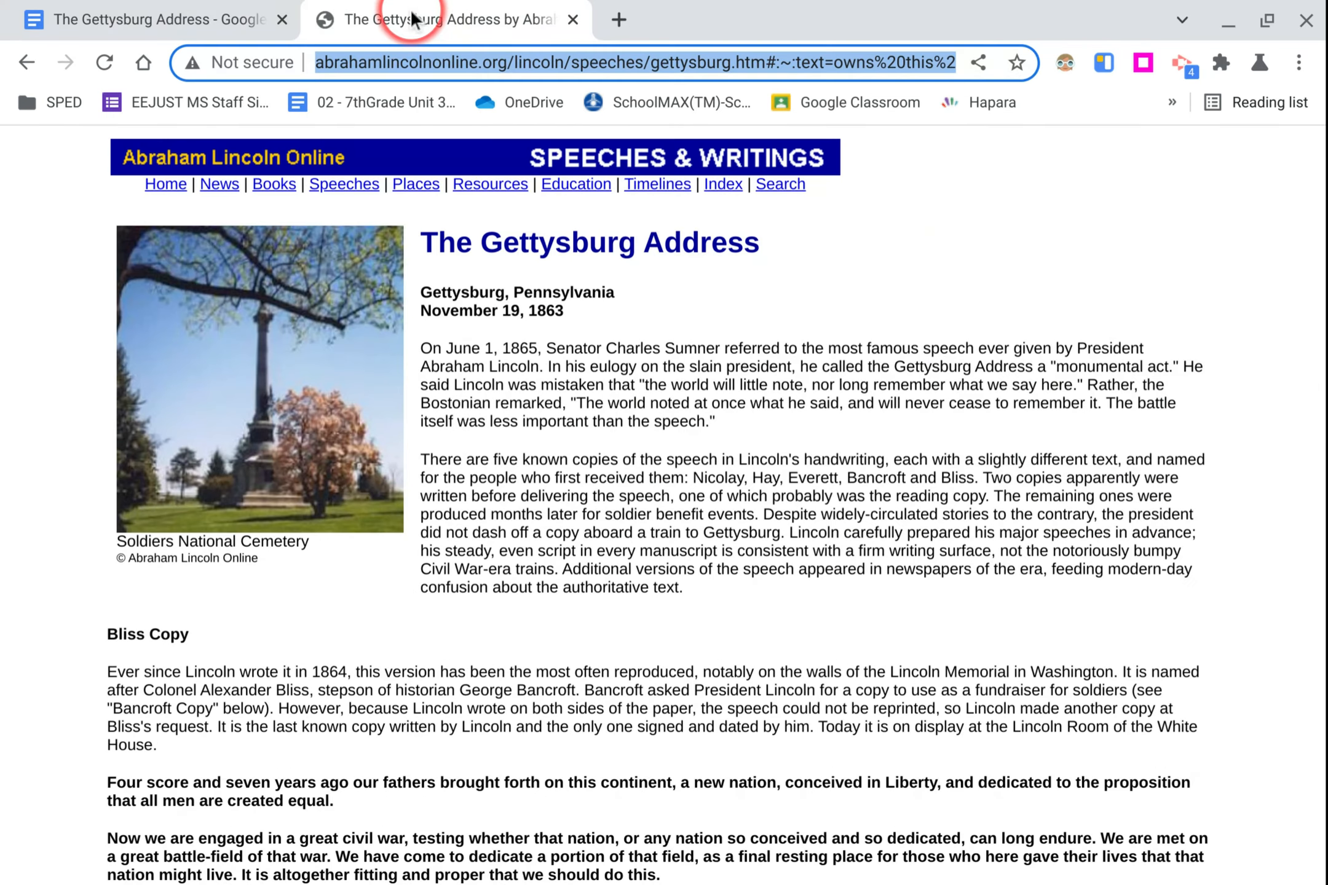
left_click(411, 45)
left_click_drag(449, 22, 1315, 519)
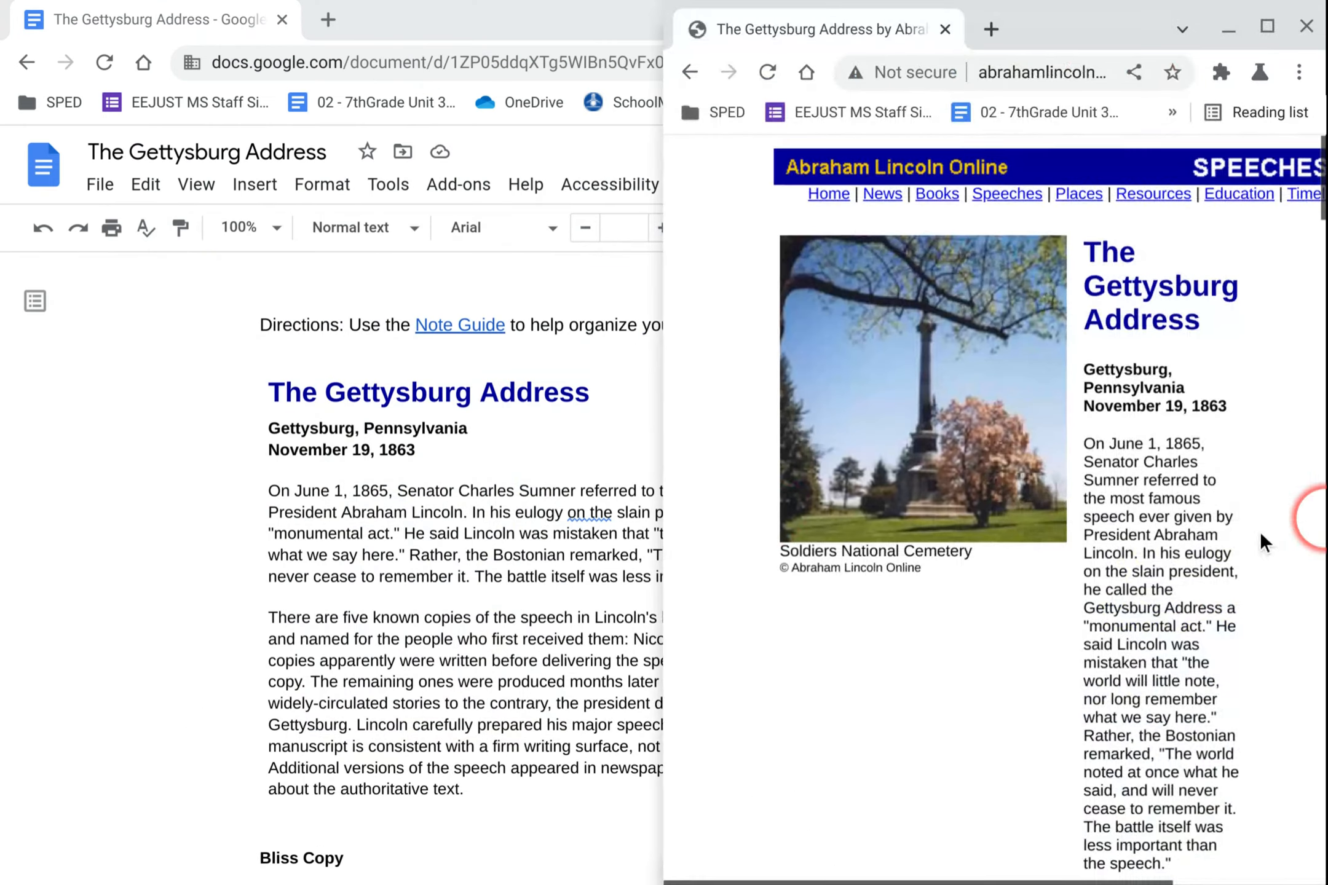
left_click_drag(452, 27, 301, 344)
left_click_drag(3, 362, 3, 350)
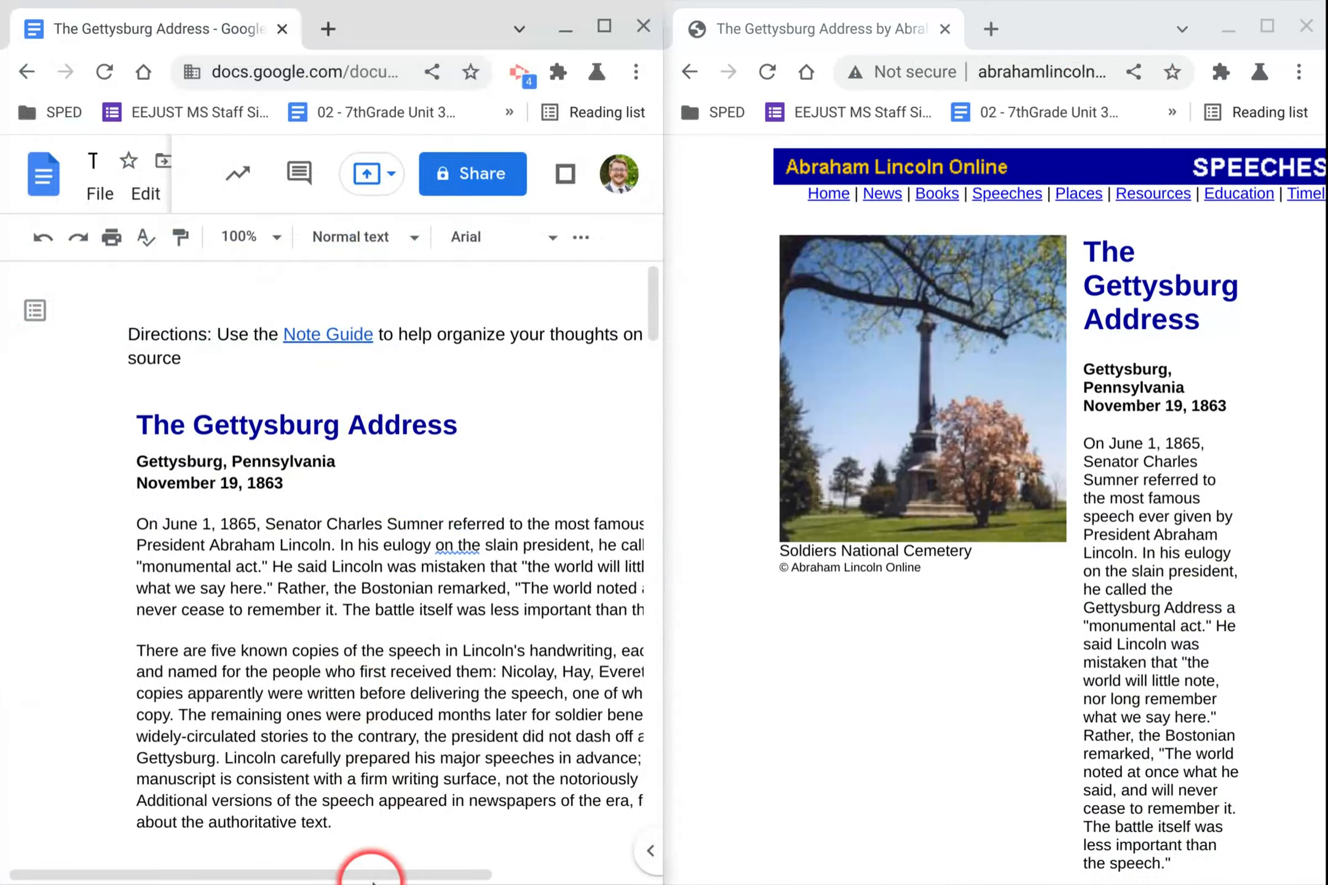
left_click_drag(371, 873, 445, 872)
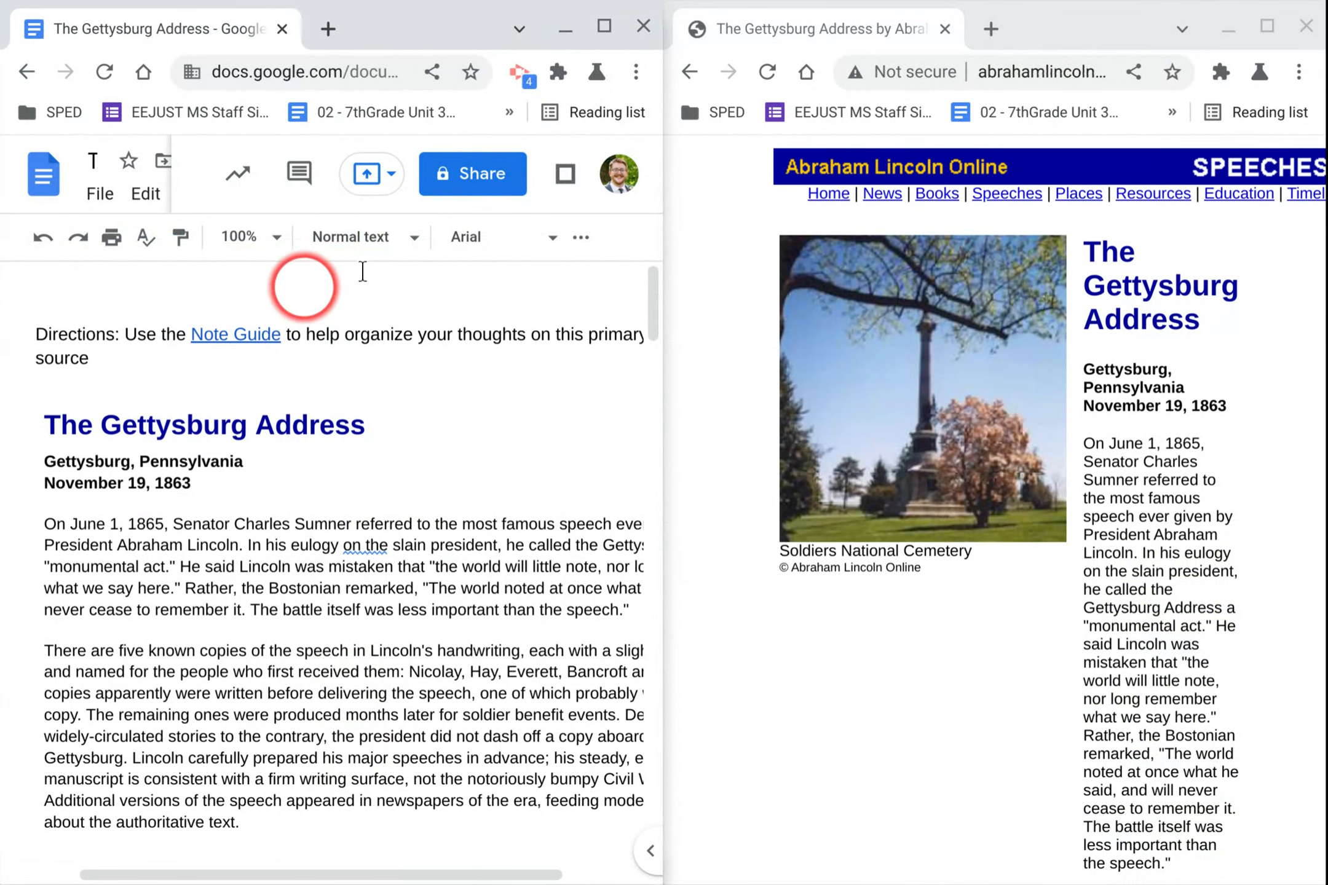
Maximize the document window and set the document's text width to Wide.
left_click(596, 27)
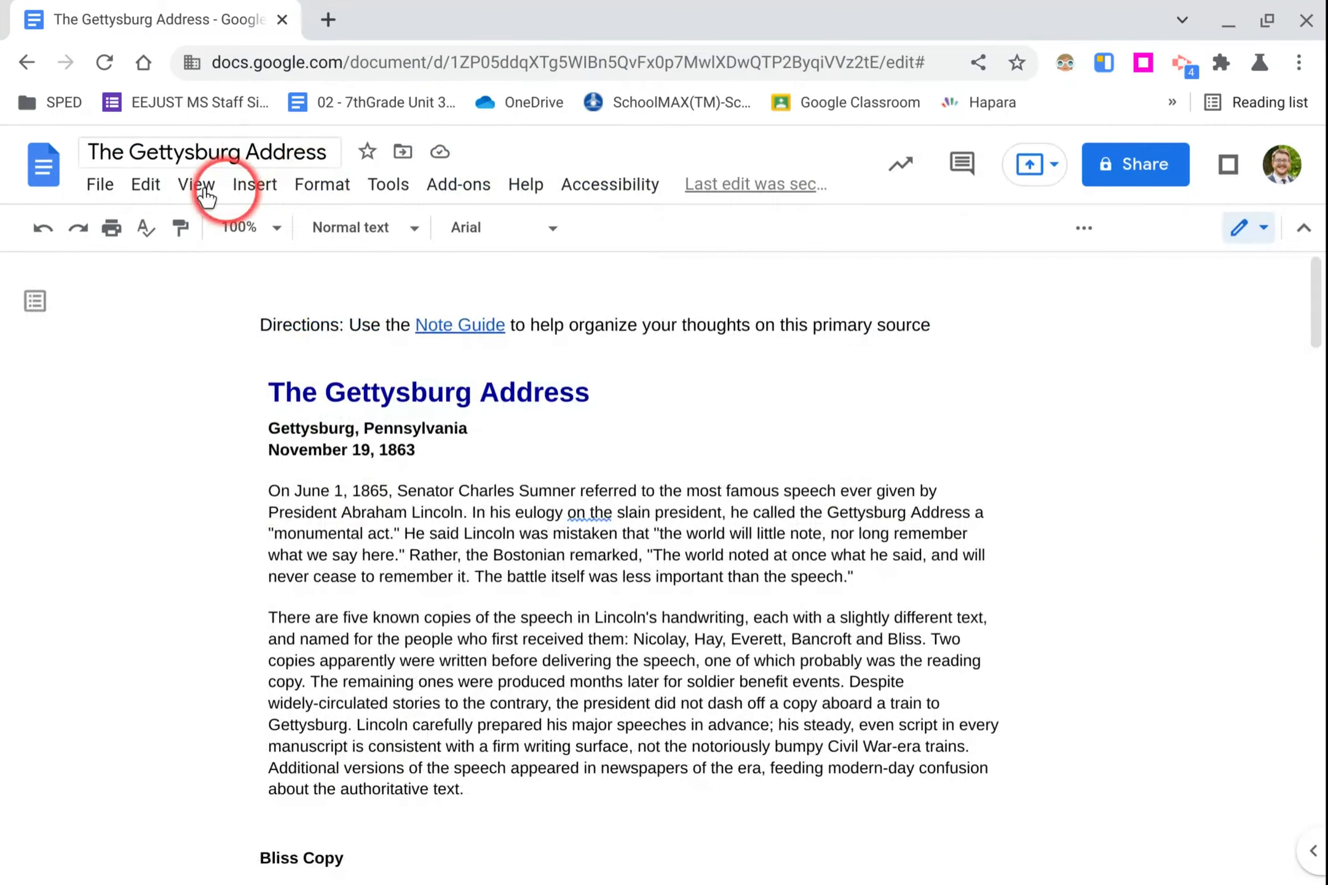
left_click(197, 185)
mouse_move(278, 243)
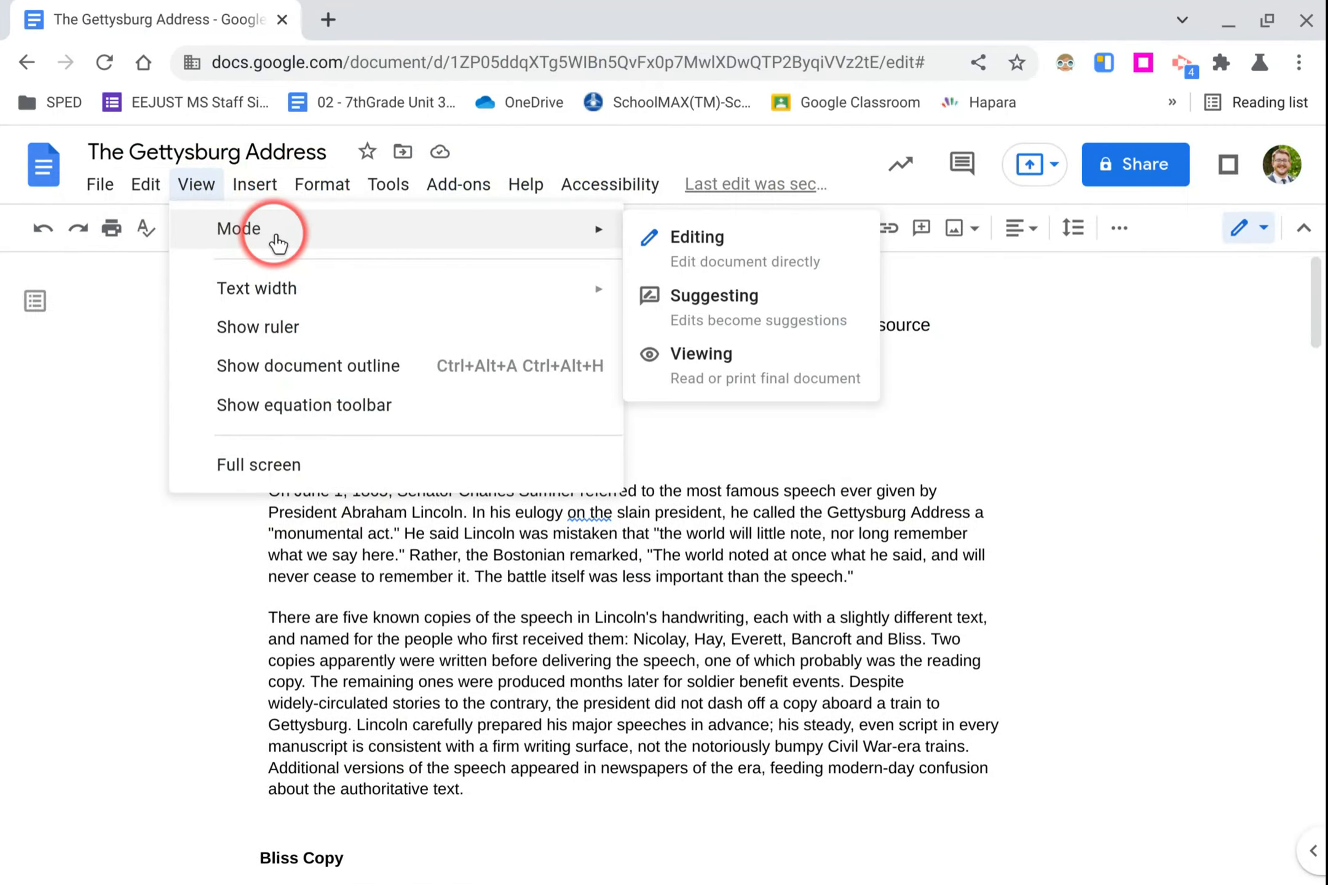
mouse_move(288, 287)
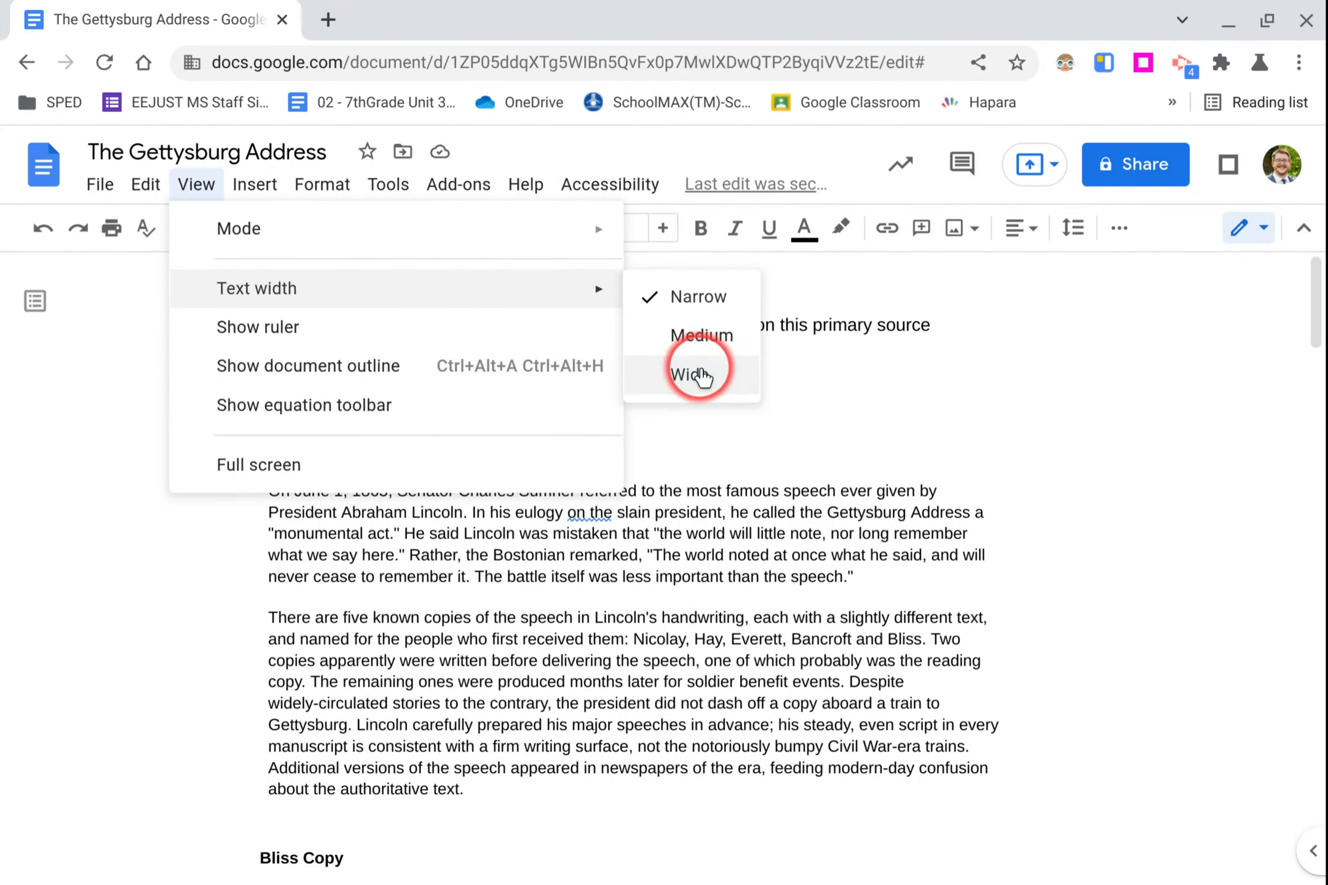
left_click(705, 375)
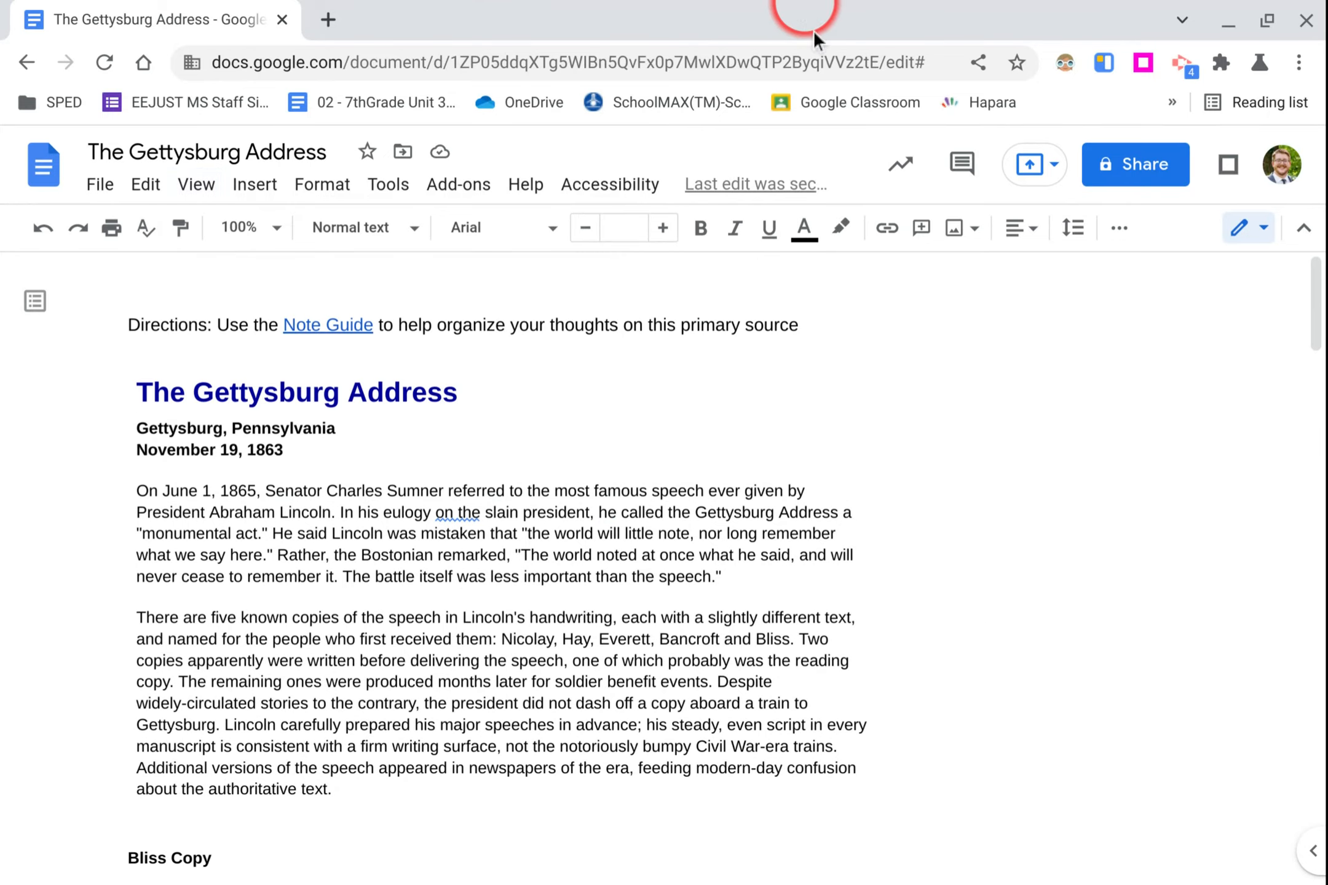
Dock the document window beside the Abraham Lincoln Online page and examine how the wide text fits the narrower window.
key("alt+bracketleft")
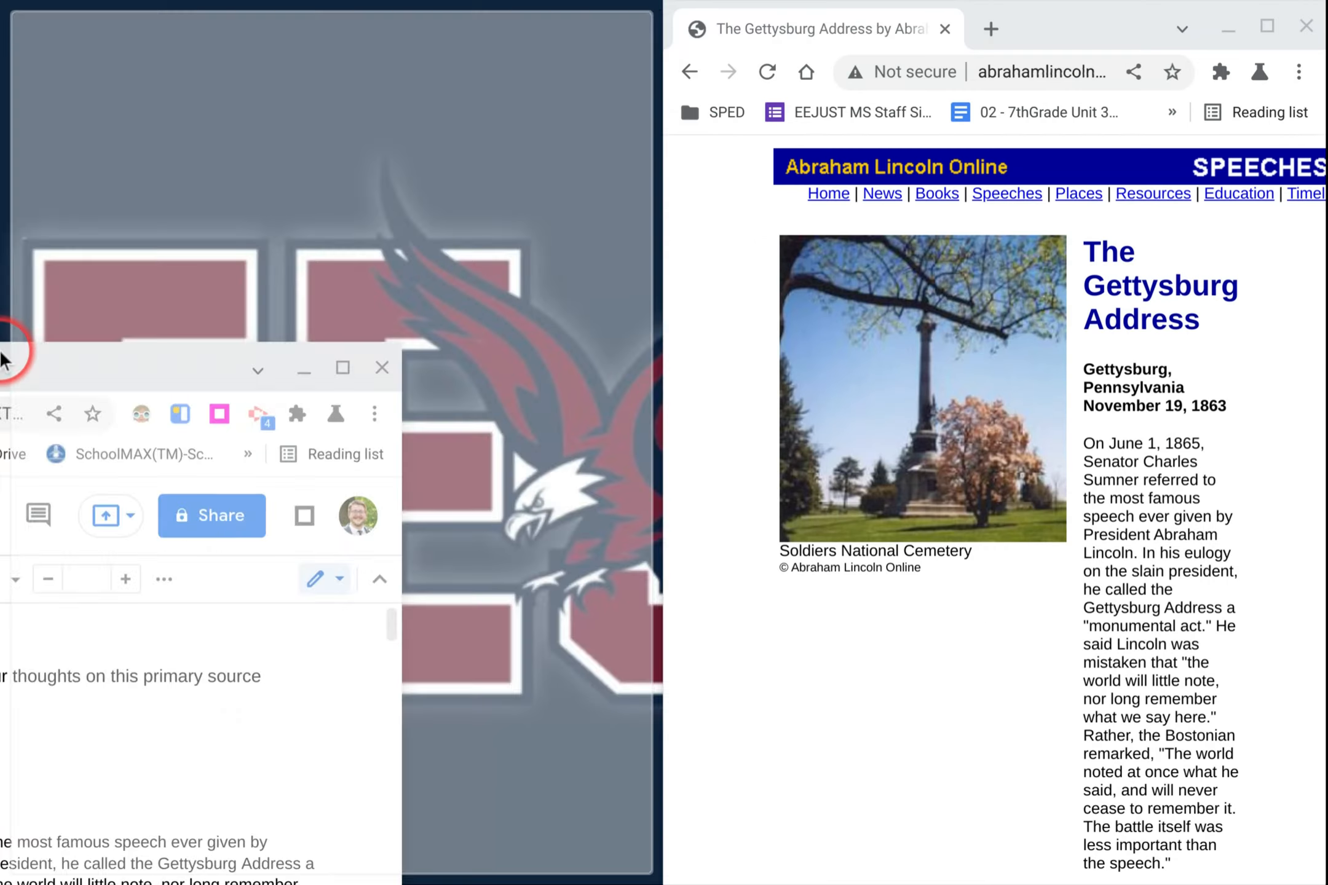
left_click_drag(419, 871, 520, 863)
left_click(438, 716)
scroll(440, 718, "down", 5)
scroll(442, 717, "down", 5)
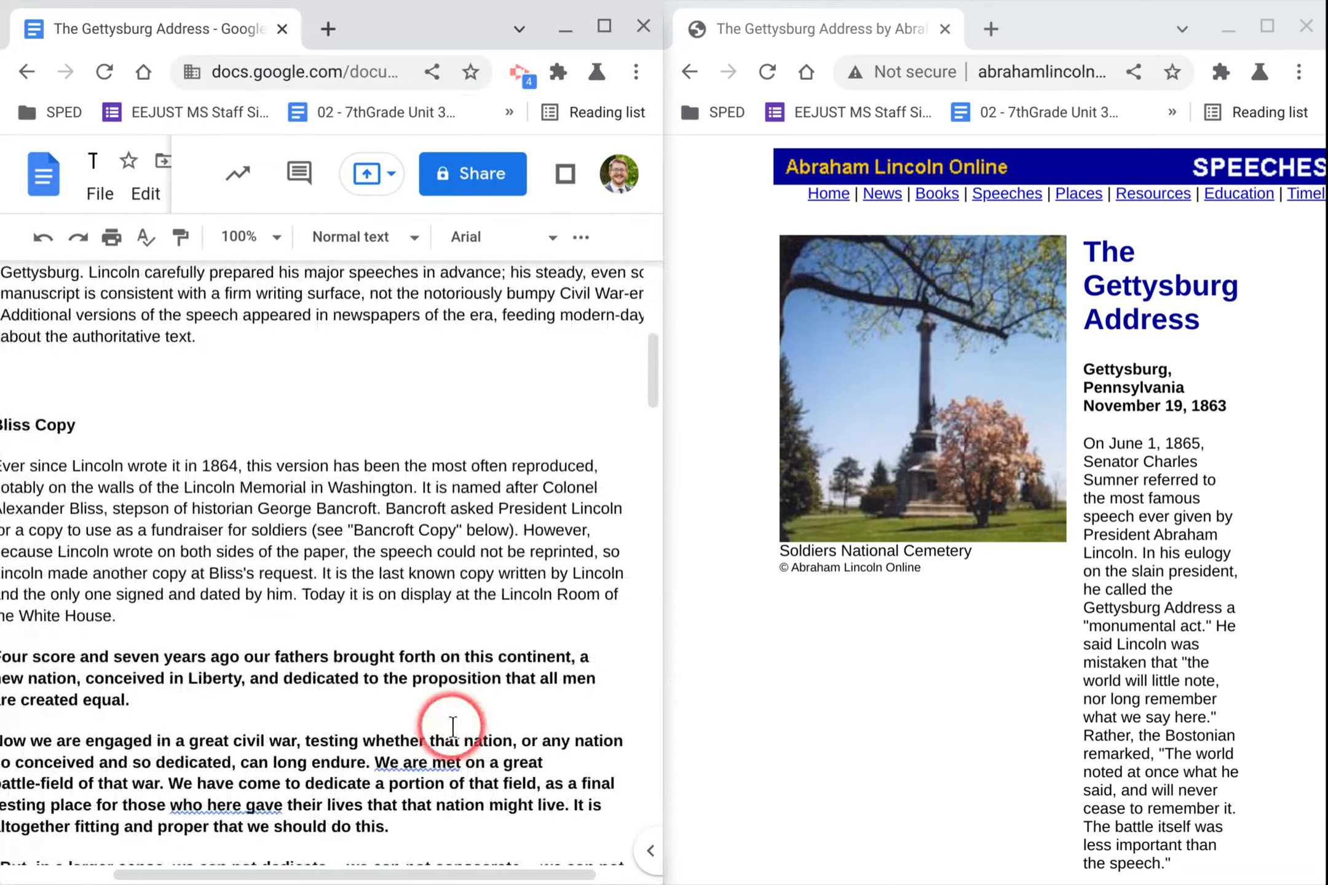
left_click_drag(435, 873, 410, 833)
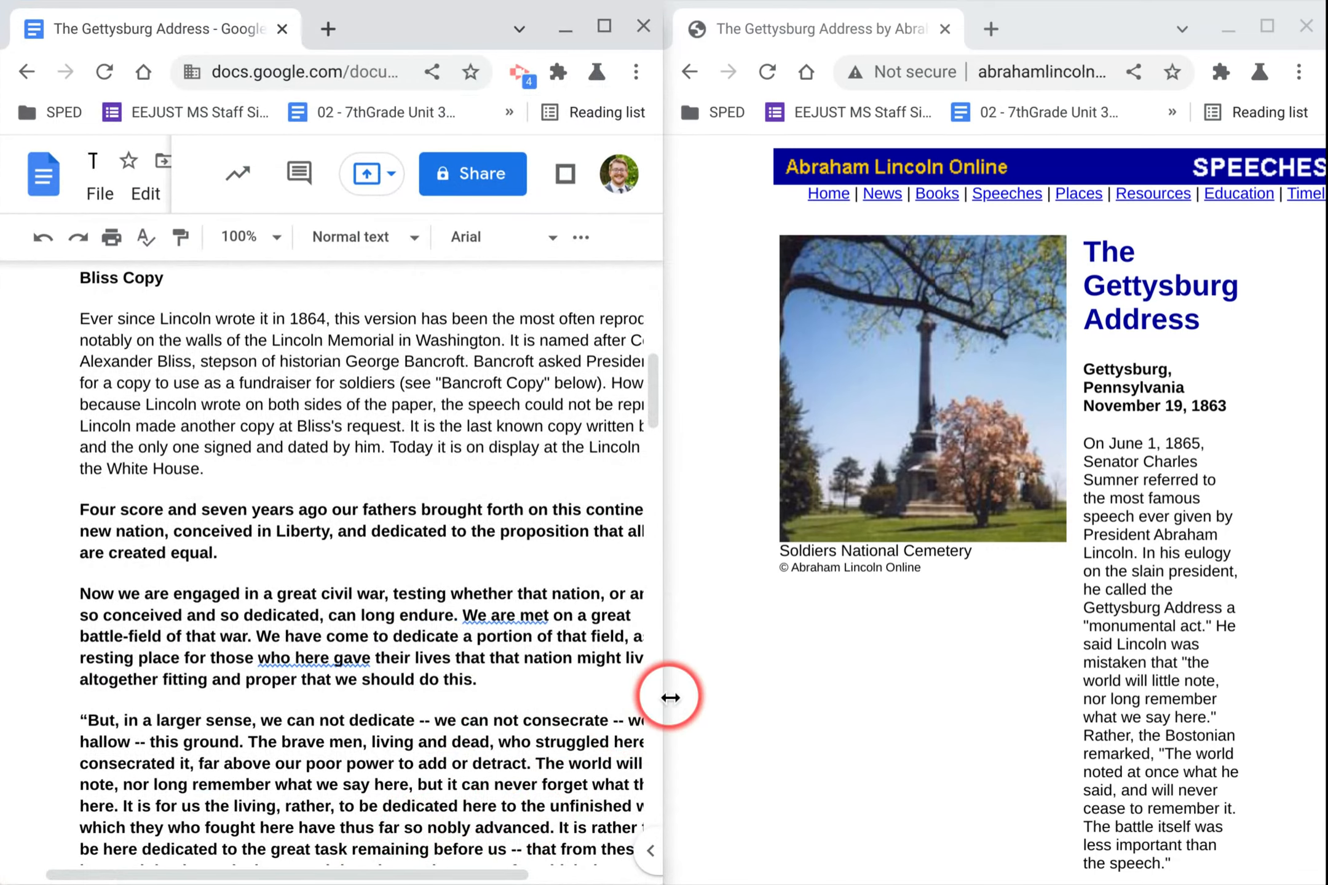
Set the document's zoom to Fit, and return it to 100%.
left_click(246, 236)
left_click(243, 281)
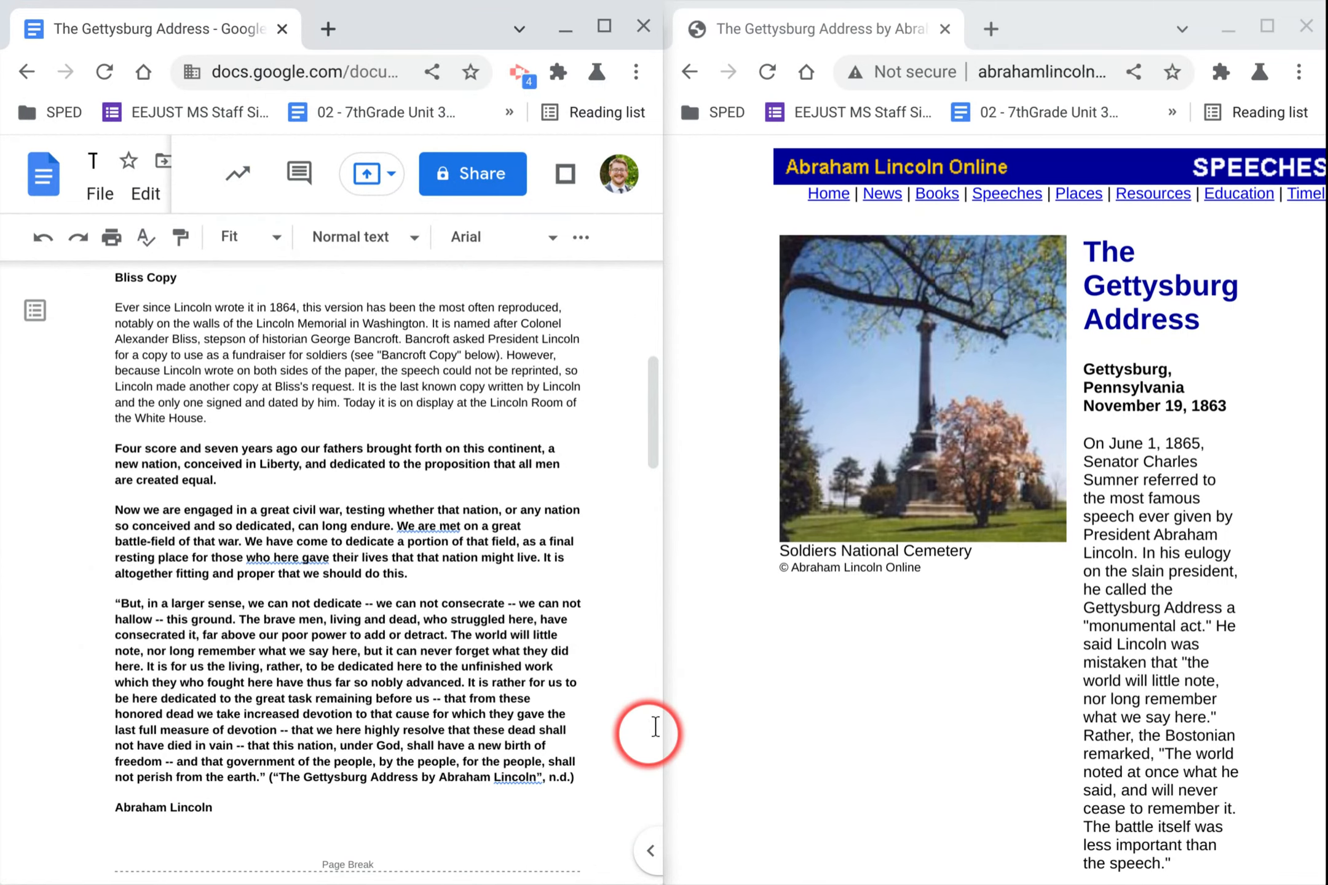
left_click(261, 238)
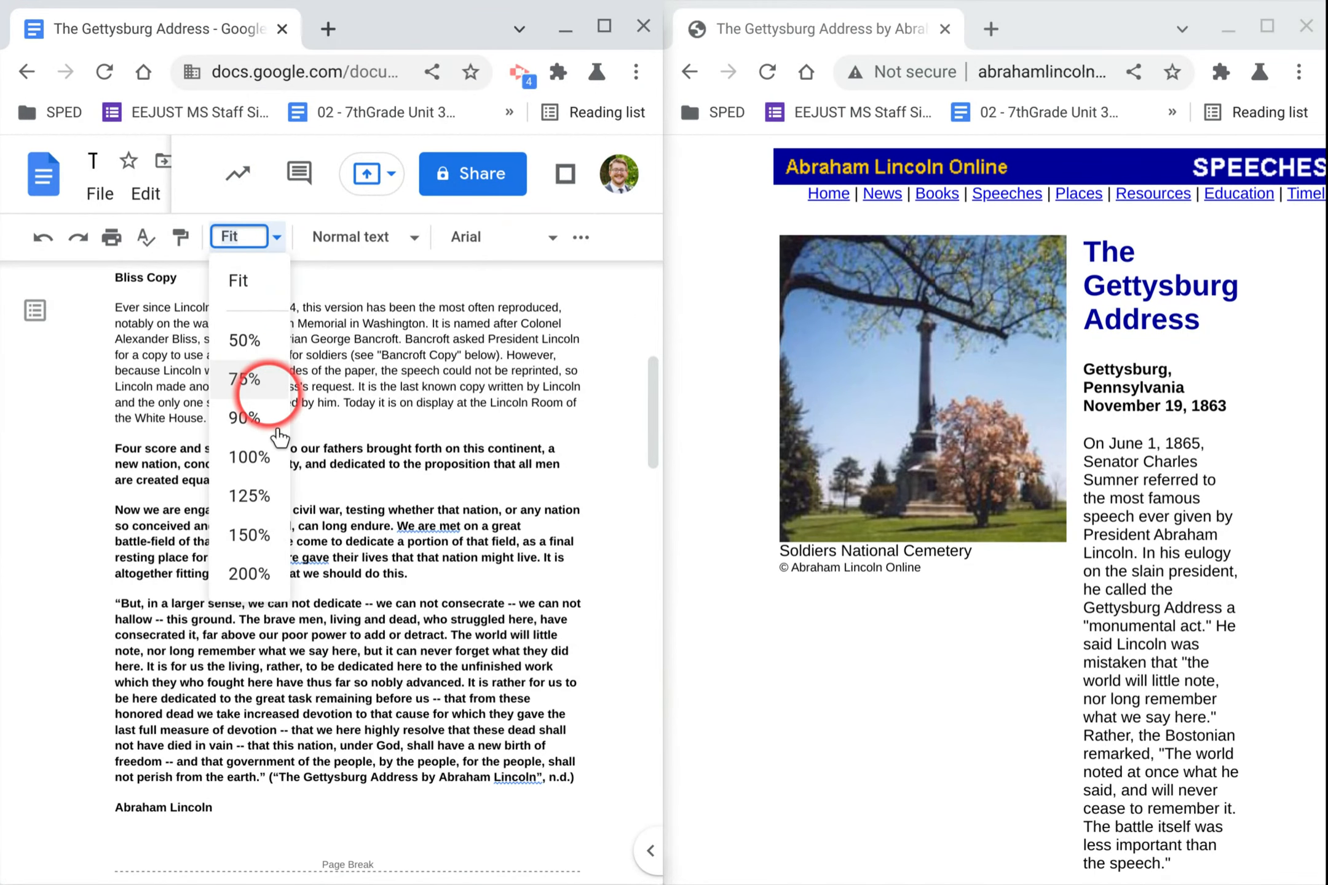
left_click(249, 457)
Widen the docked document window to check how its text fits, and maximize the window.
left_click_drag(669, 578, 823, 675)
scroll(593, 670, "down", 5)
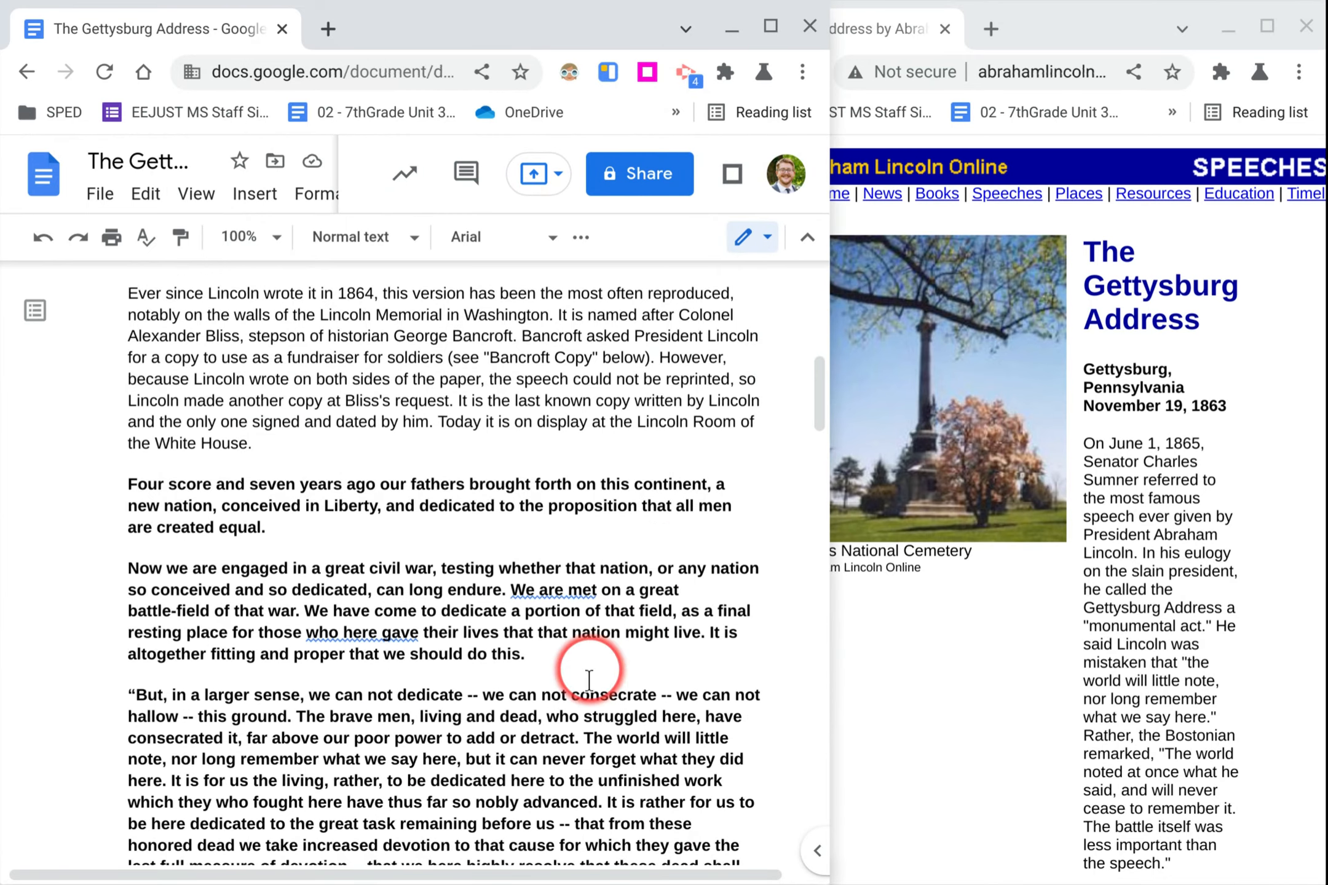
left_click(770, 24)
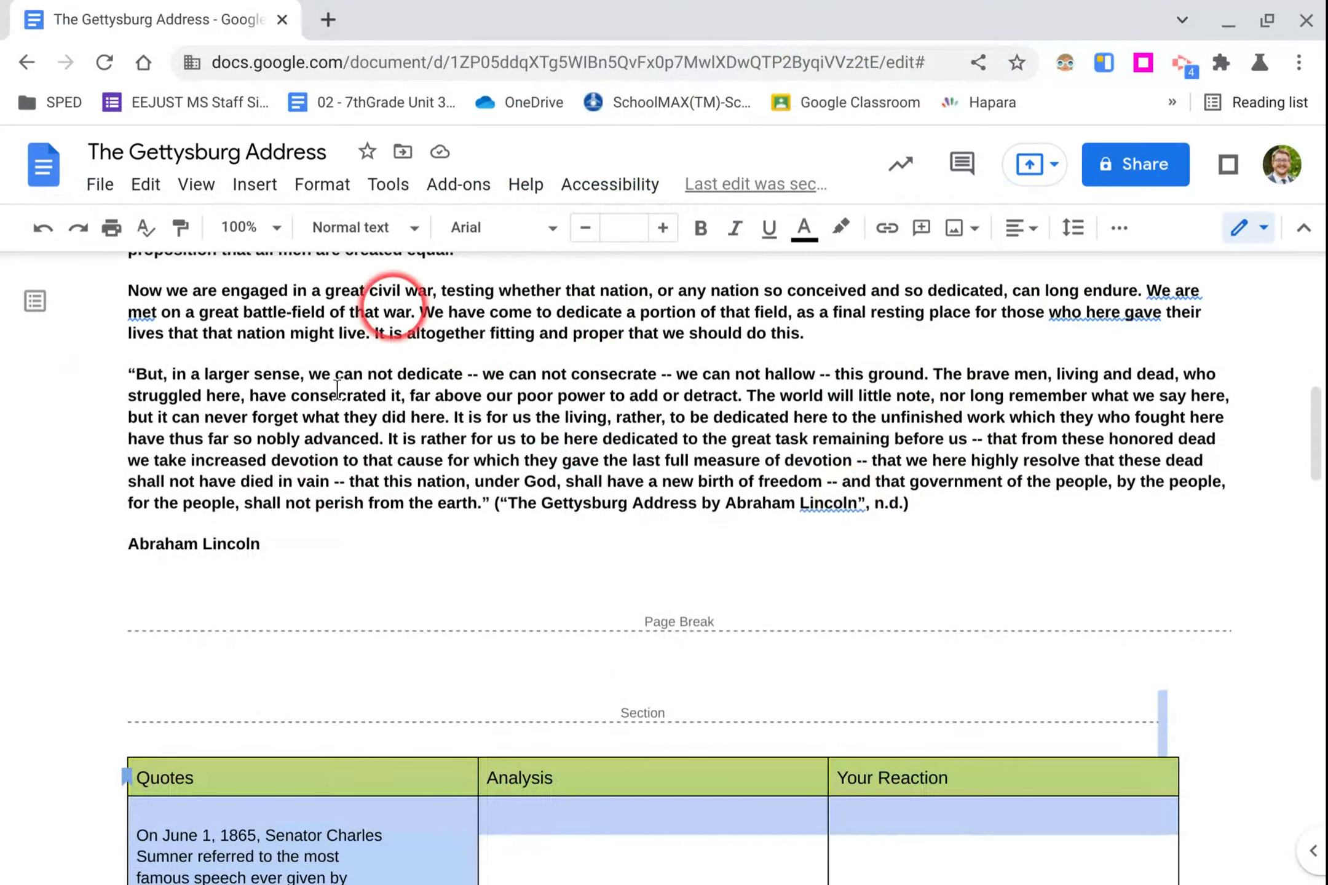
Restore the document window beside the source page and resize it to several widths to examine how the text rewraps.
left_click(1265, 22)
left_click_drag(408, 876, 491, 874)
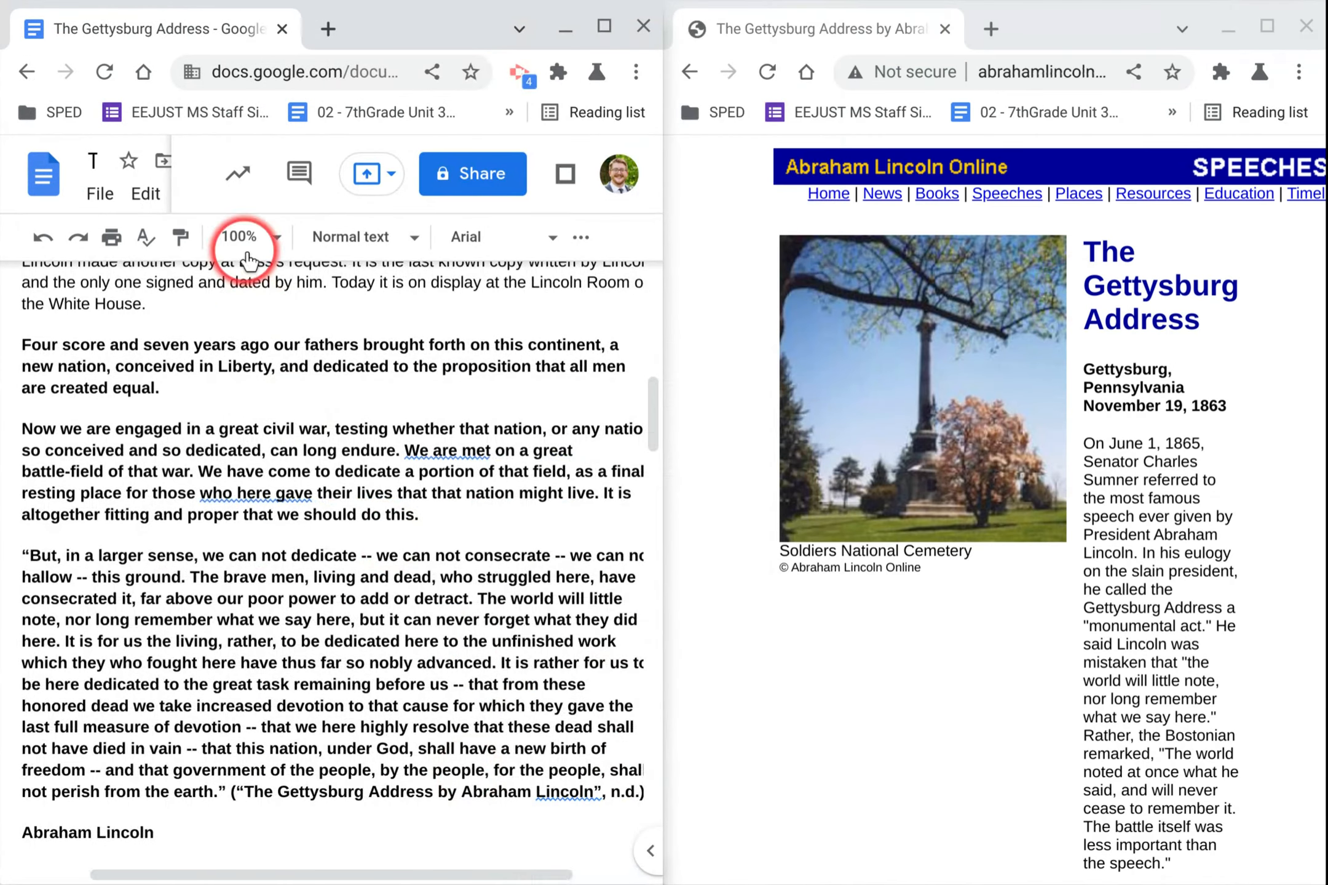
left_click_drag(657, 535, 904, 538)
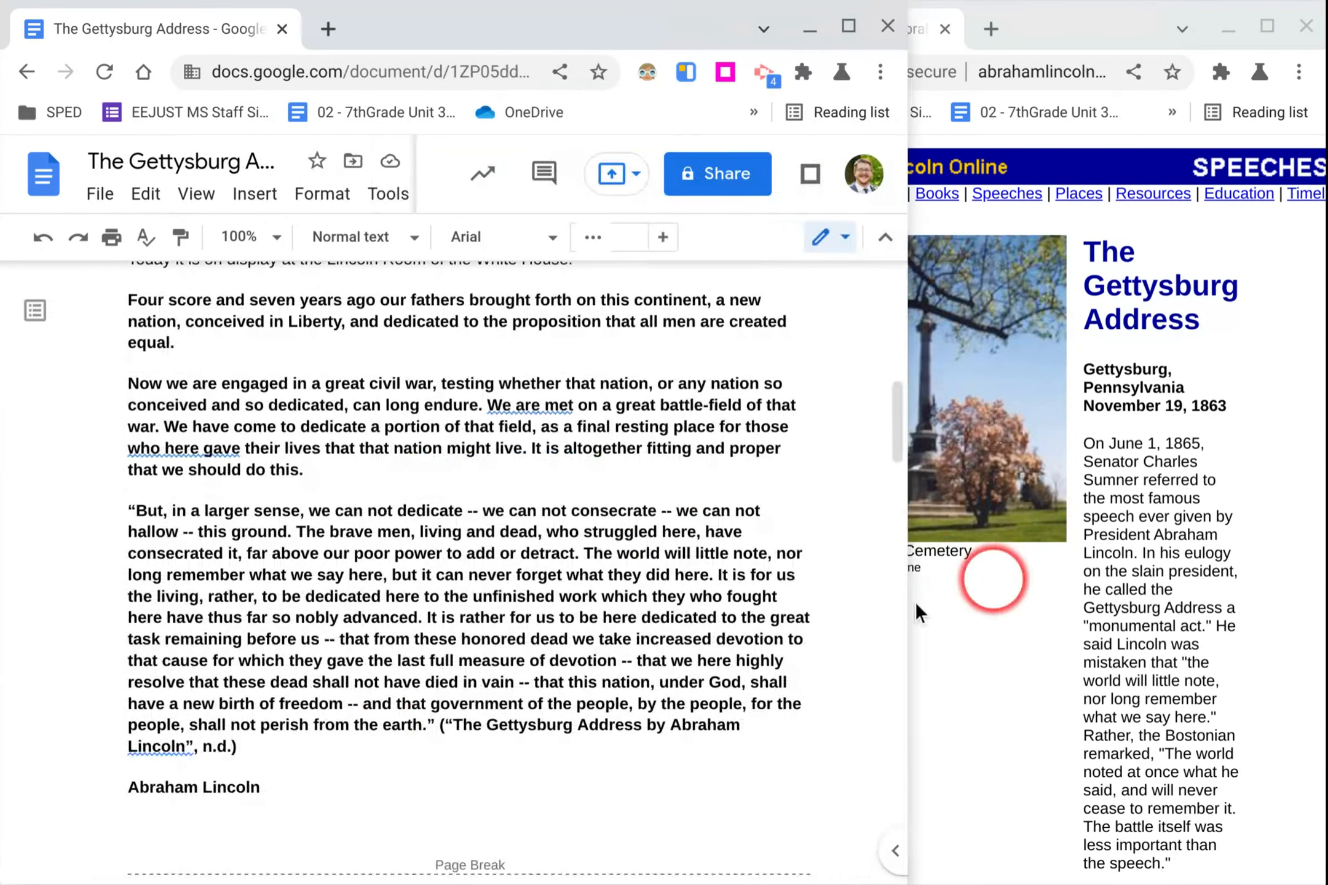
left_click_drag(910, 609, 794, 614)
left_click_drag(543, 873, 613, 864)
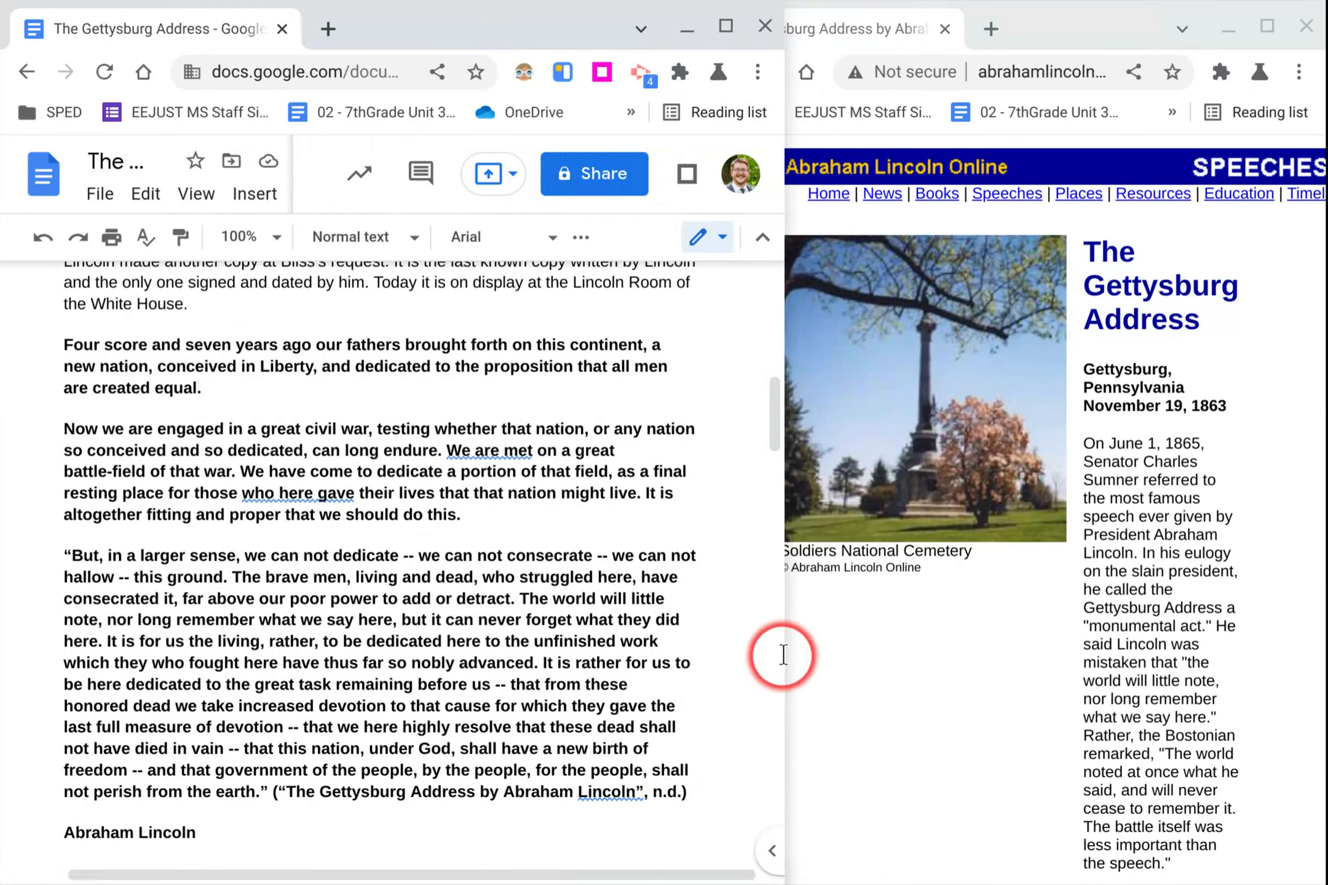
left_click_drag(785, 649, 670, 663)
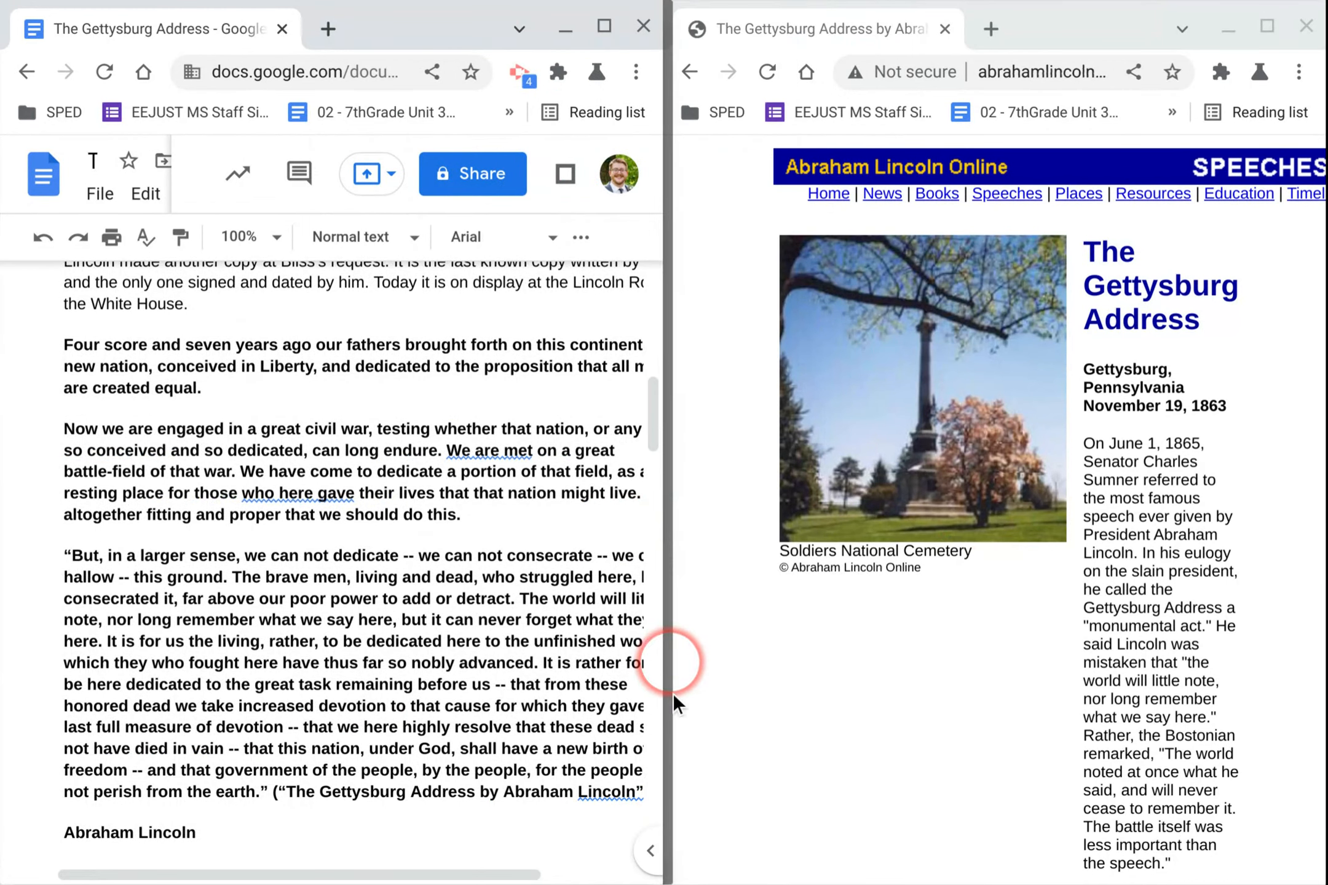
left_click_drag(460, 867, 503, 874)
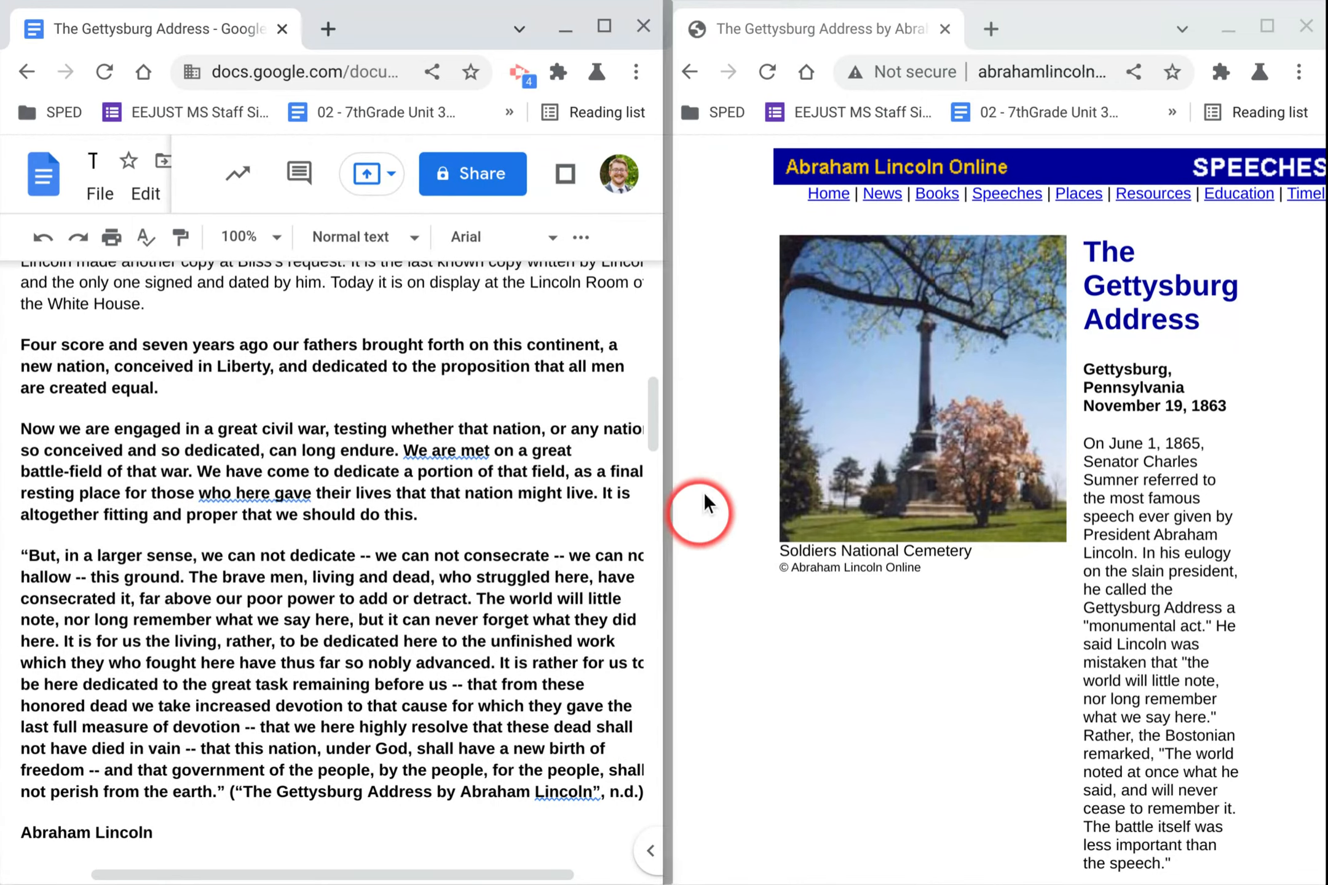
Review the quote table, Works Cited and References in the half-width document window, and clear the table selection.
scroll(497, 383, "up", 5)
scroll(406, 392, "up", 8)
scroll(413, 382, "down", 20)
scroll(537, 325, "up", 15)
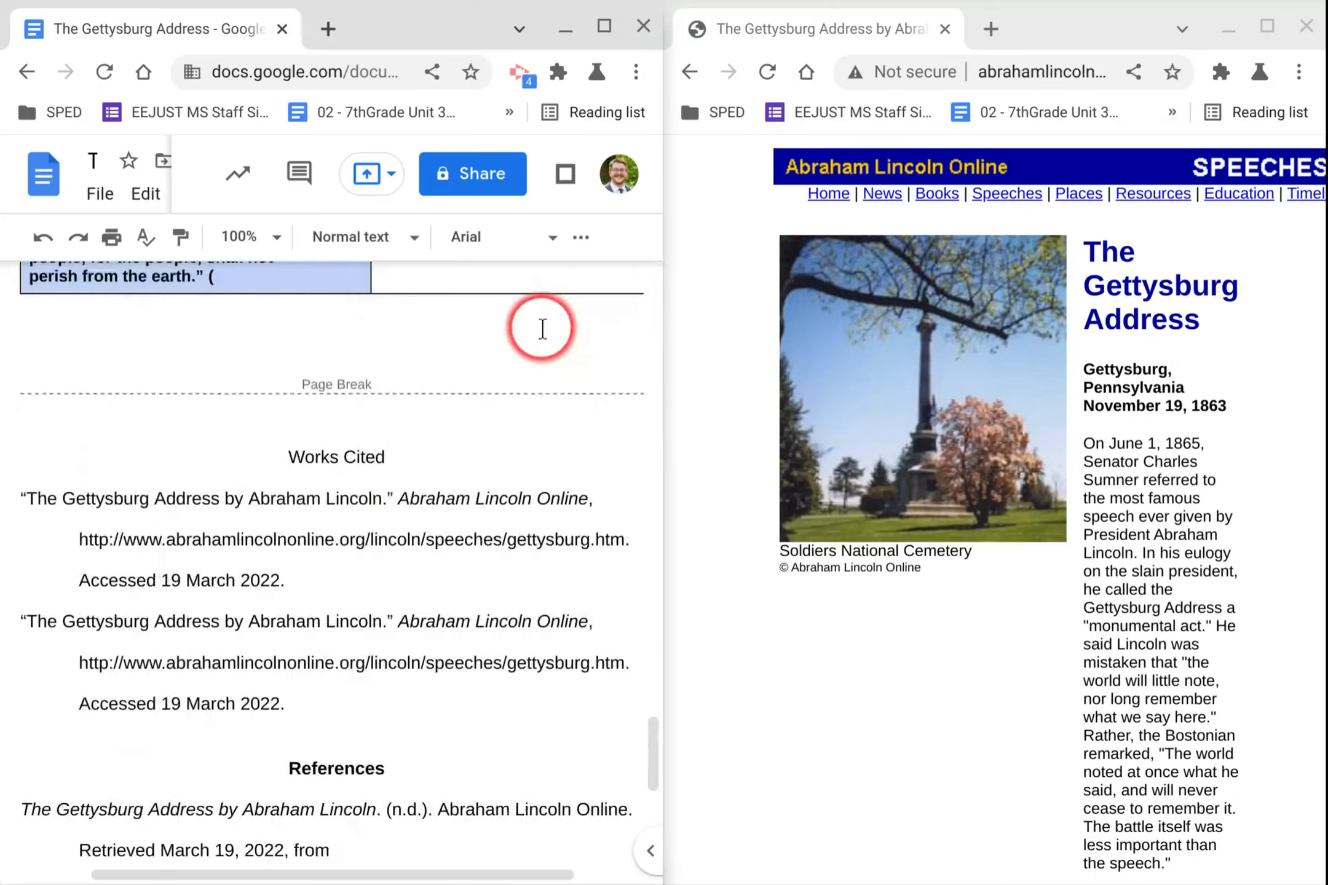
scroll(254, 519, "up", 5)
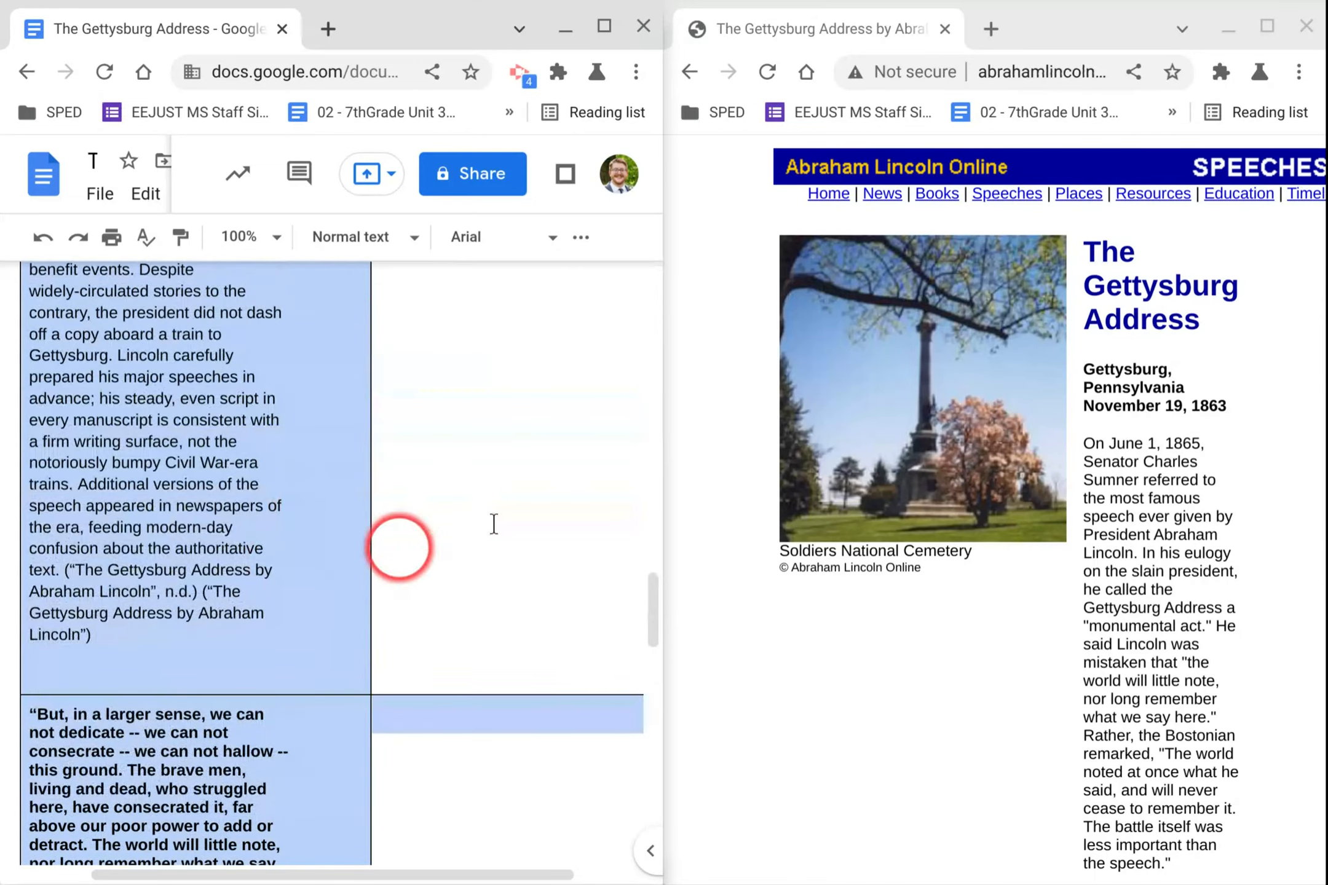
left_click(453, 649)
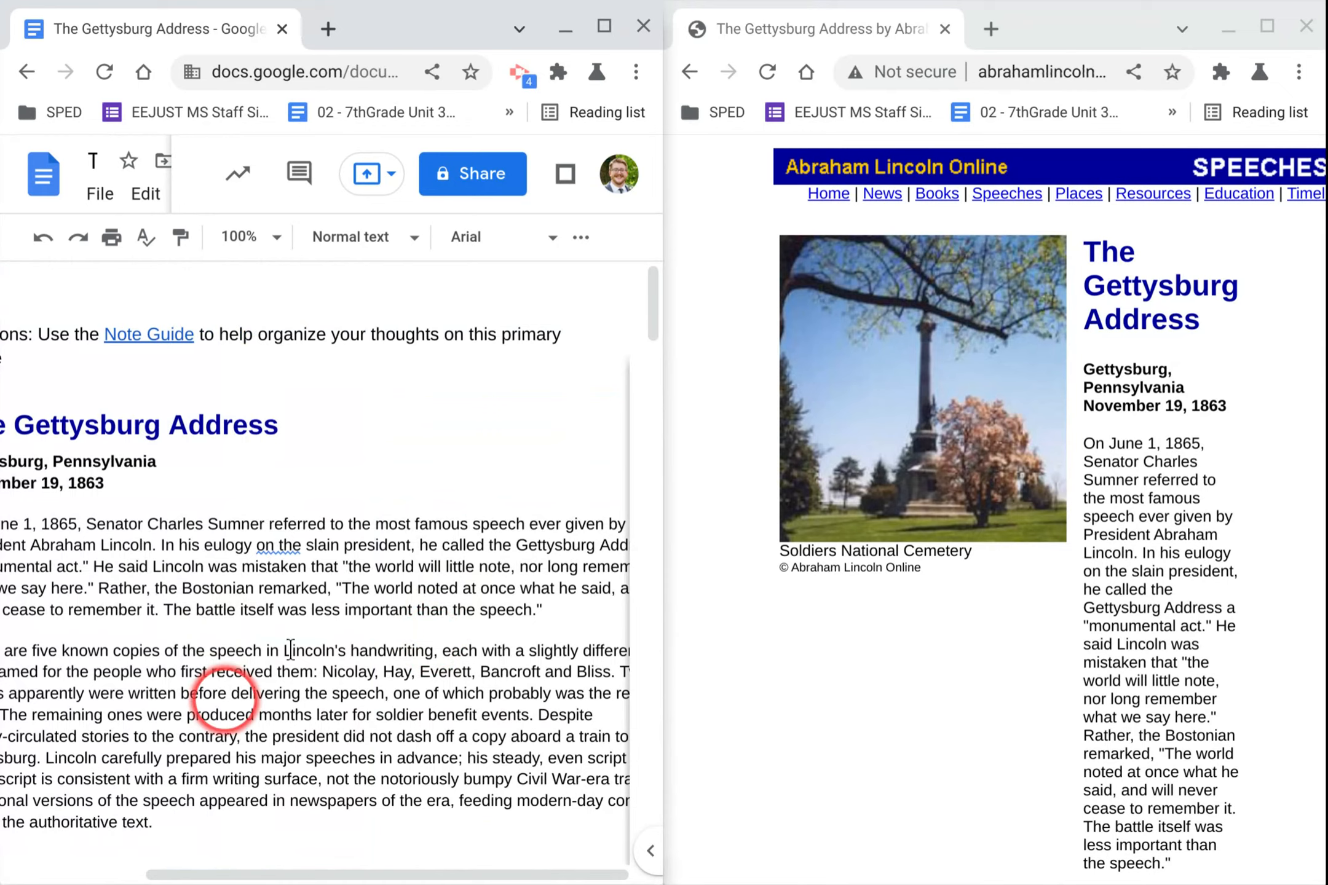
Maximize the document window and return to the start of the document.
scroll(267, 615, "down", 6)
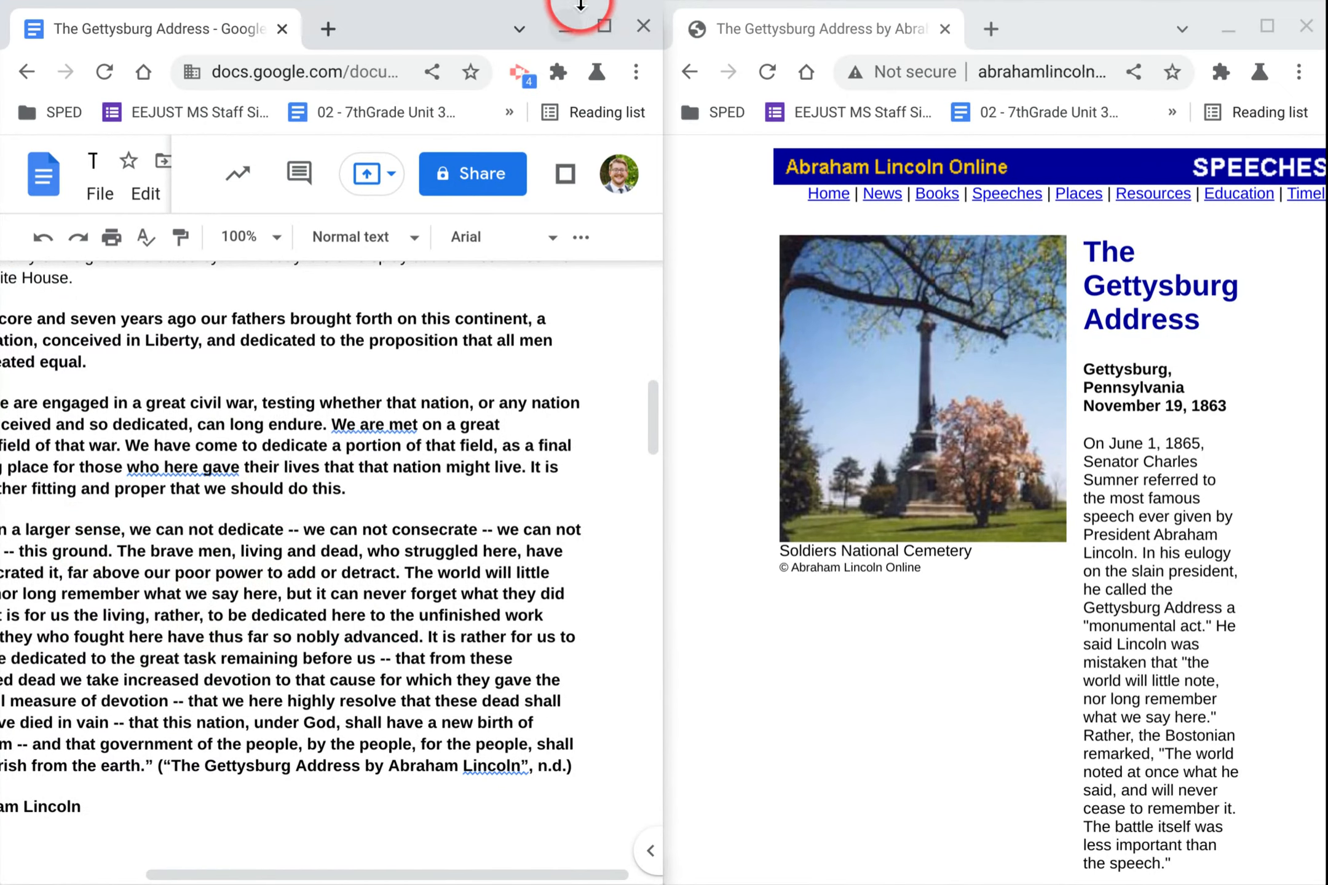
left_click(605, 27)
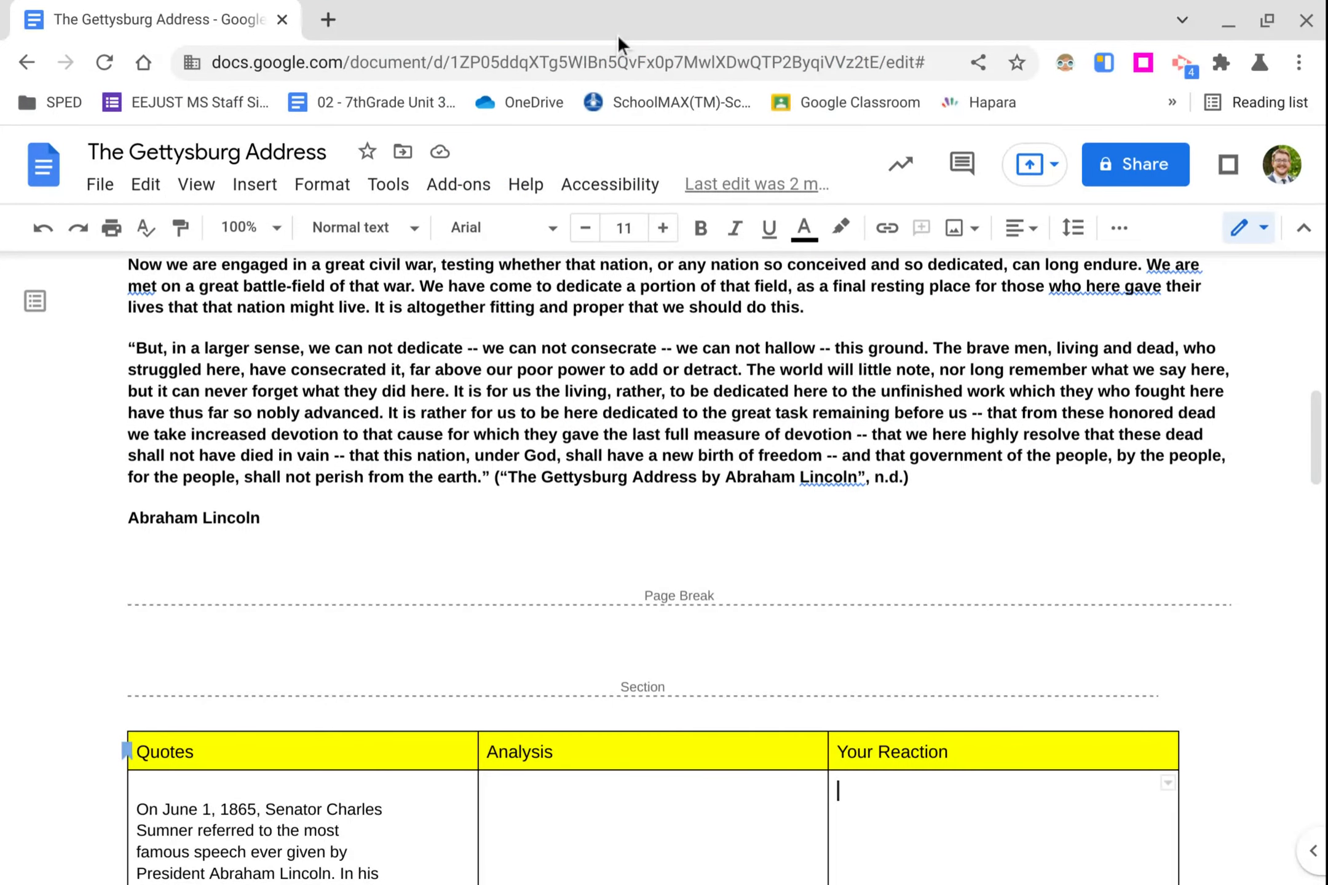
scroll(874, 632, "up", 10)
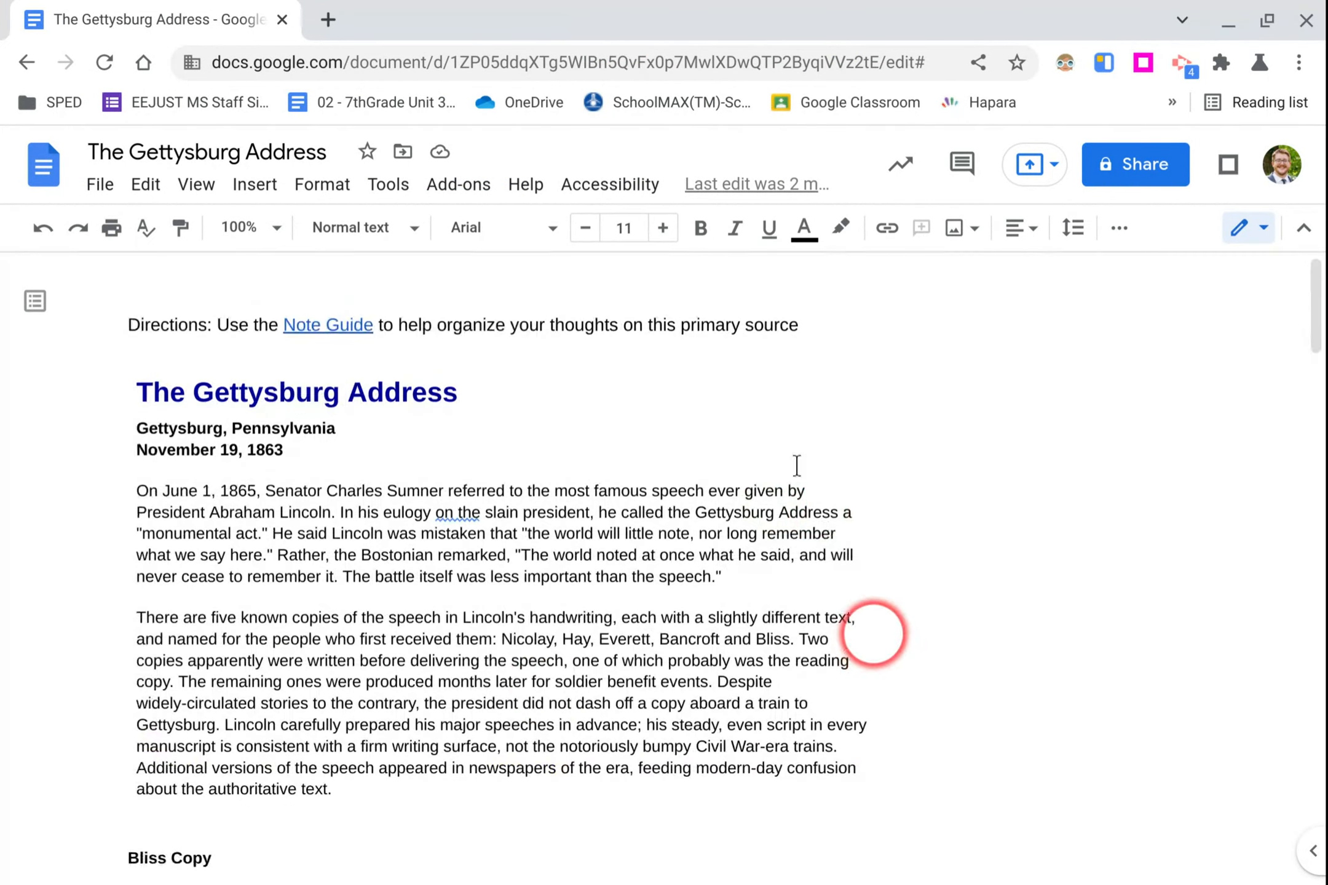